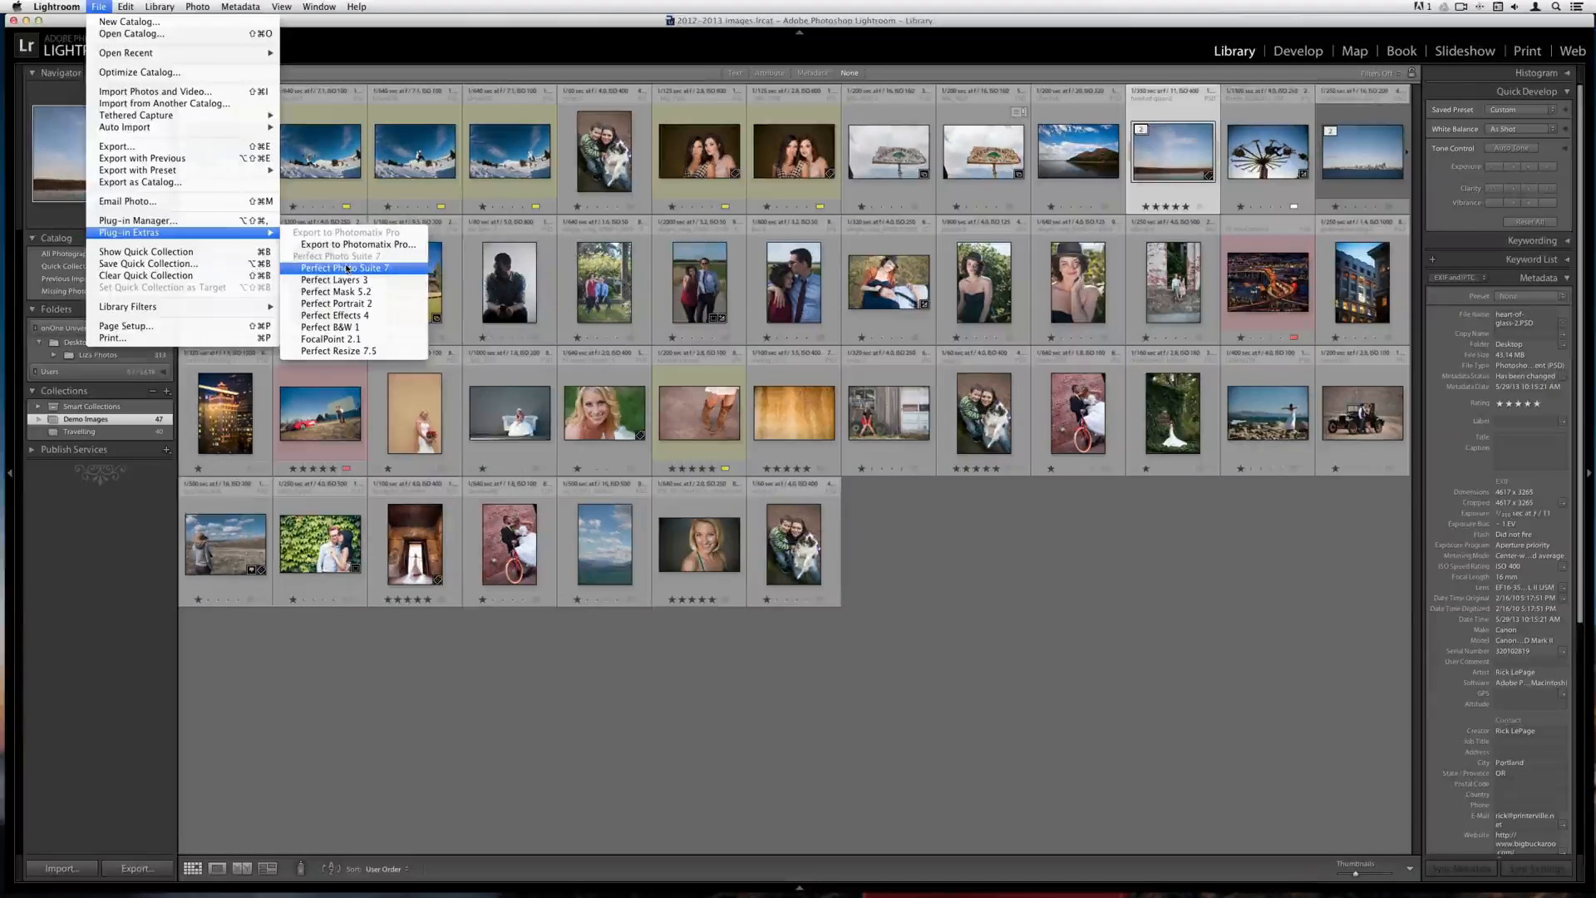
# Open the selected photo in Perfect Photo Suite 7 from the plug-in extras
pyautogui.click(347, 268)
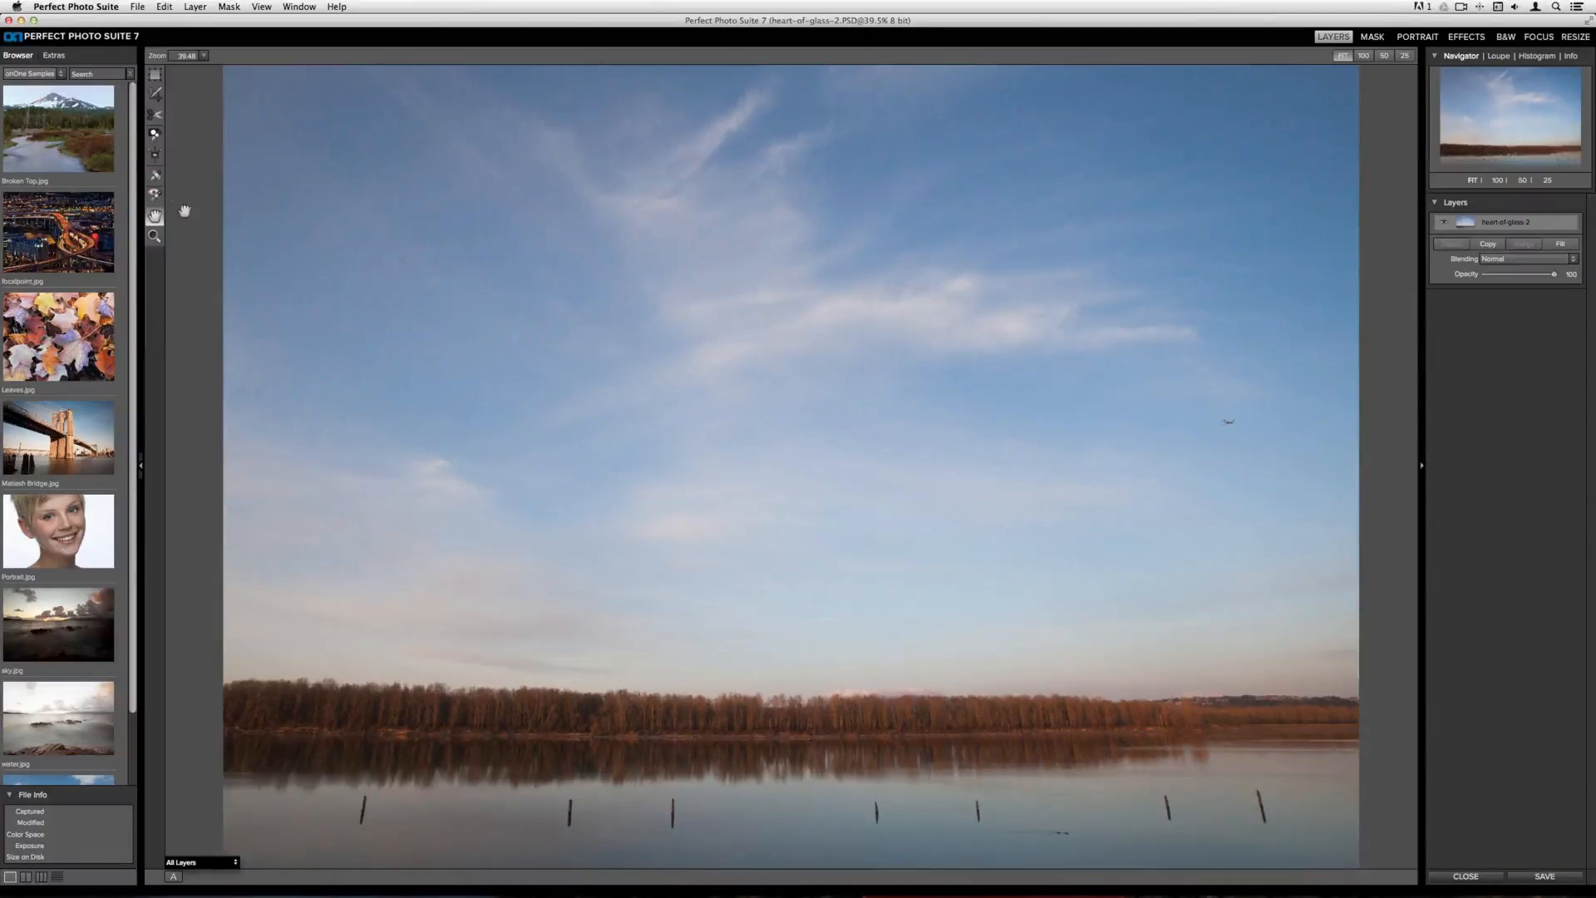
# With the eraser brush enlarged, paint over each wooden post in the water to remove them
pyautogui.click(156, 177)
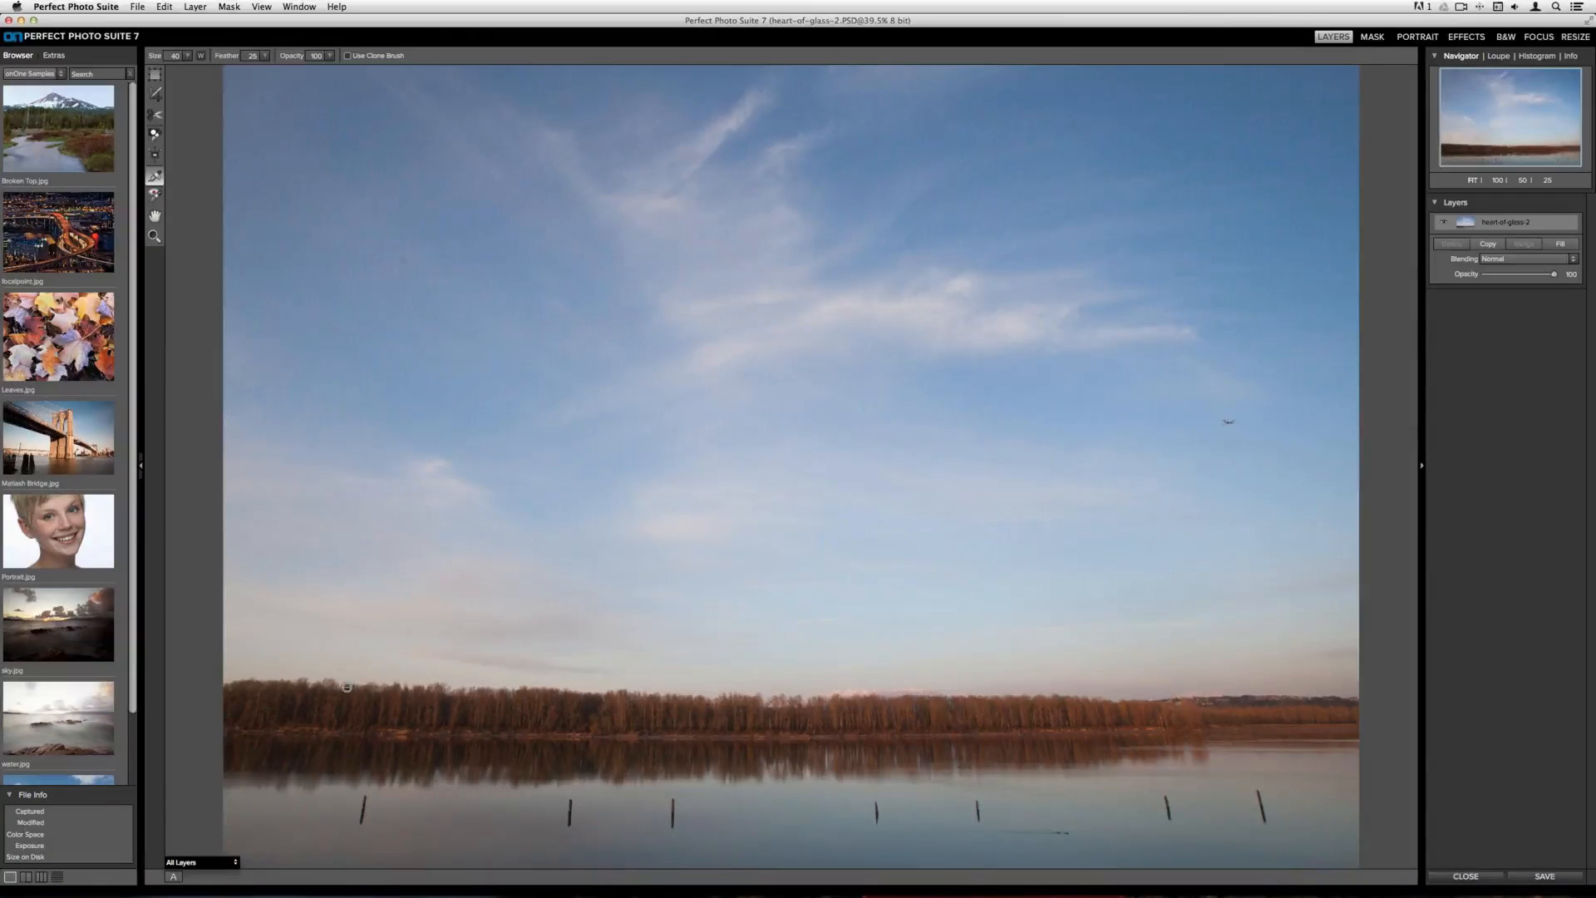
pyautogui.press(']')
pyautogui.press(']')
pyautogui.press(']')
pyautogui.moveTo(367, 798); pyautogui.dragTo(363, 827)
pyautogui.moveTo(573, 800); pyautogui.dragTo(574, 835)
pyautogui.moveTo(673, 798); pyautogui.dragTo(673, 836)
pyautogui.moveTo(878, 796); pyautogui.dragTo(878, 827)
pyautogui.moveTo(979, 795)
pyautogui.mouseDown()
pyautogui.moveTo(989, 835)
pyautogui.moveTo(1089, 836)
pyautogui.mouseUp()
pyautogui.moveTo(1165, 789); pyautogui.dragTo(1168, 818)
pyautogui.moveTo(1256, 795); pyautogui.dragTo(1264, 827)
# Switch to Effects and apply the Auto Contrast effect from the Contrast category
pyautogui.click(1462, 37)
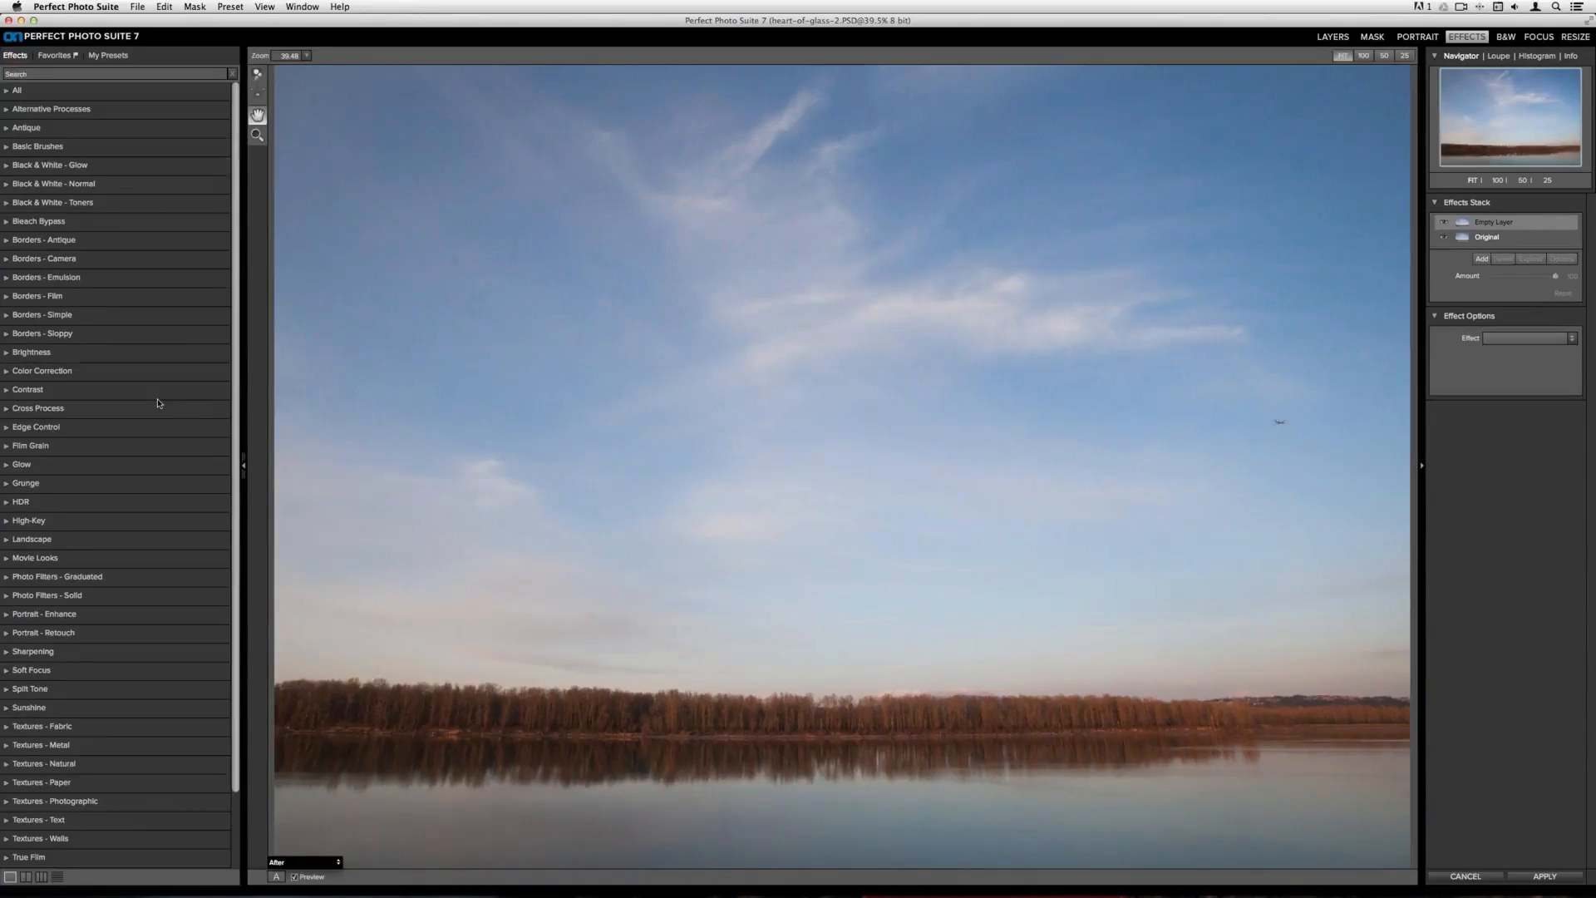
pyautogui.scroll(-3, 158, 403)
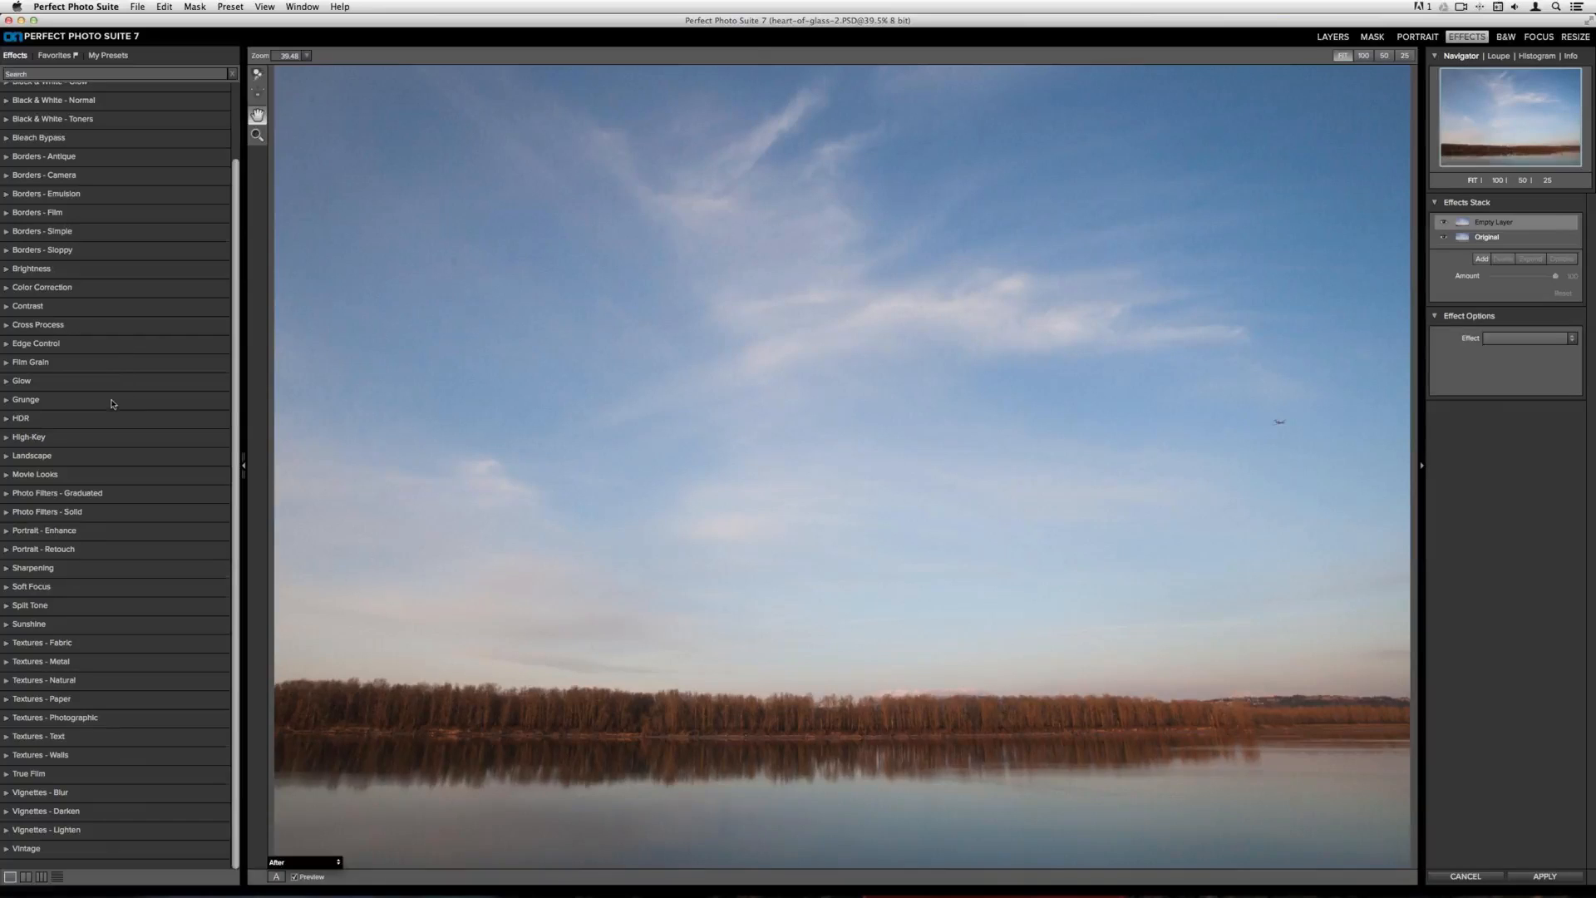
pyautogui.click(68, 330)
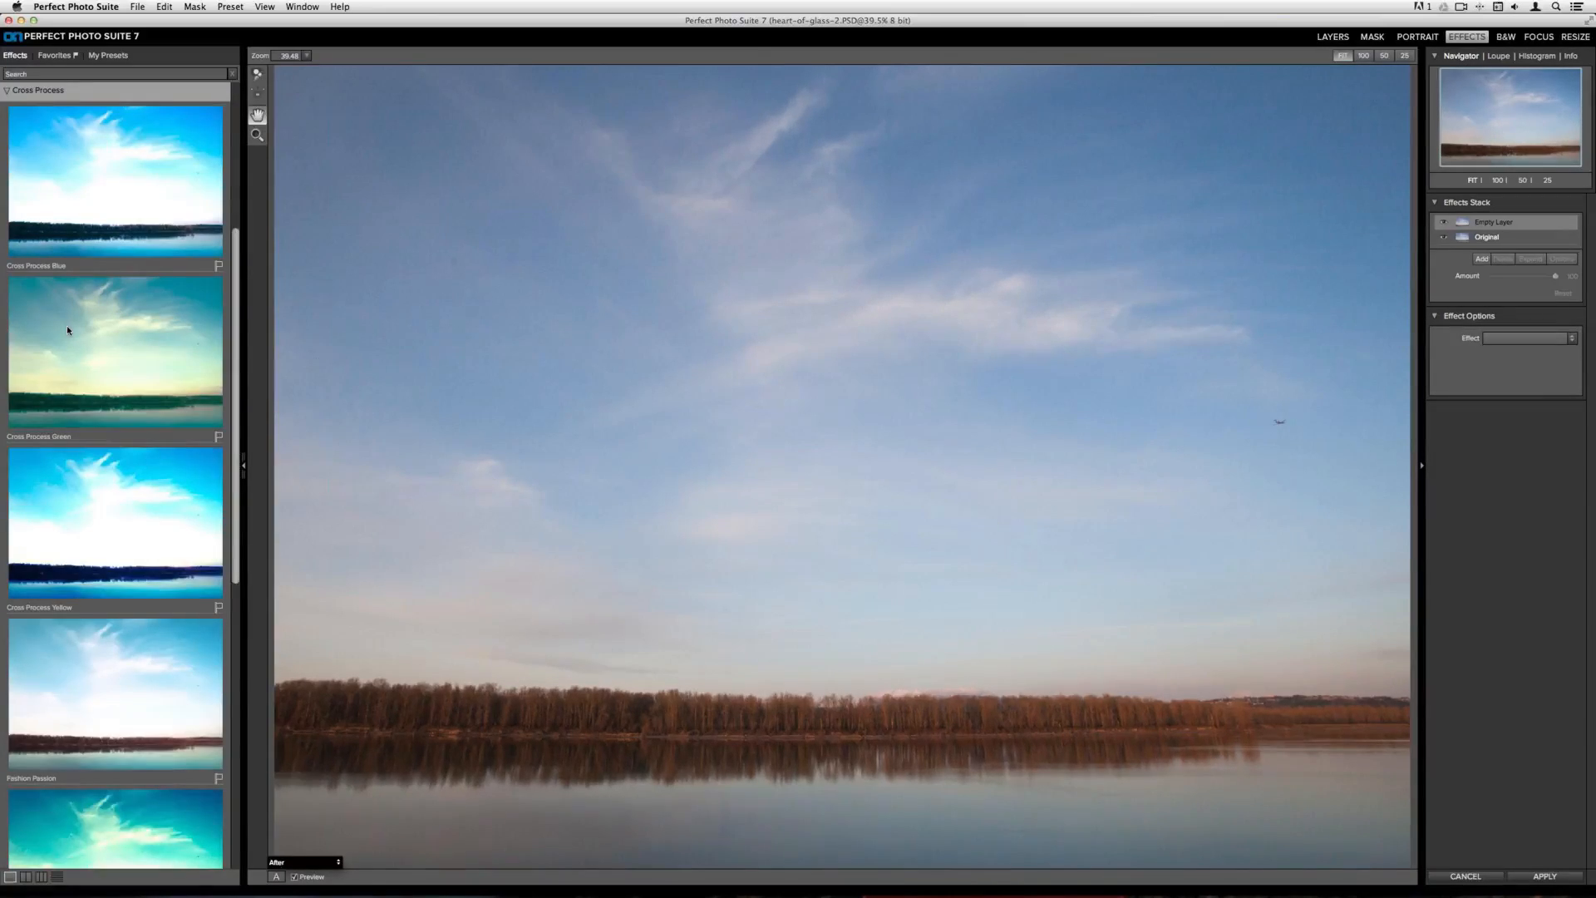
pyautogui.scroll(-2, 68, 328)
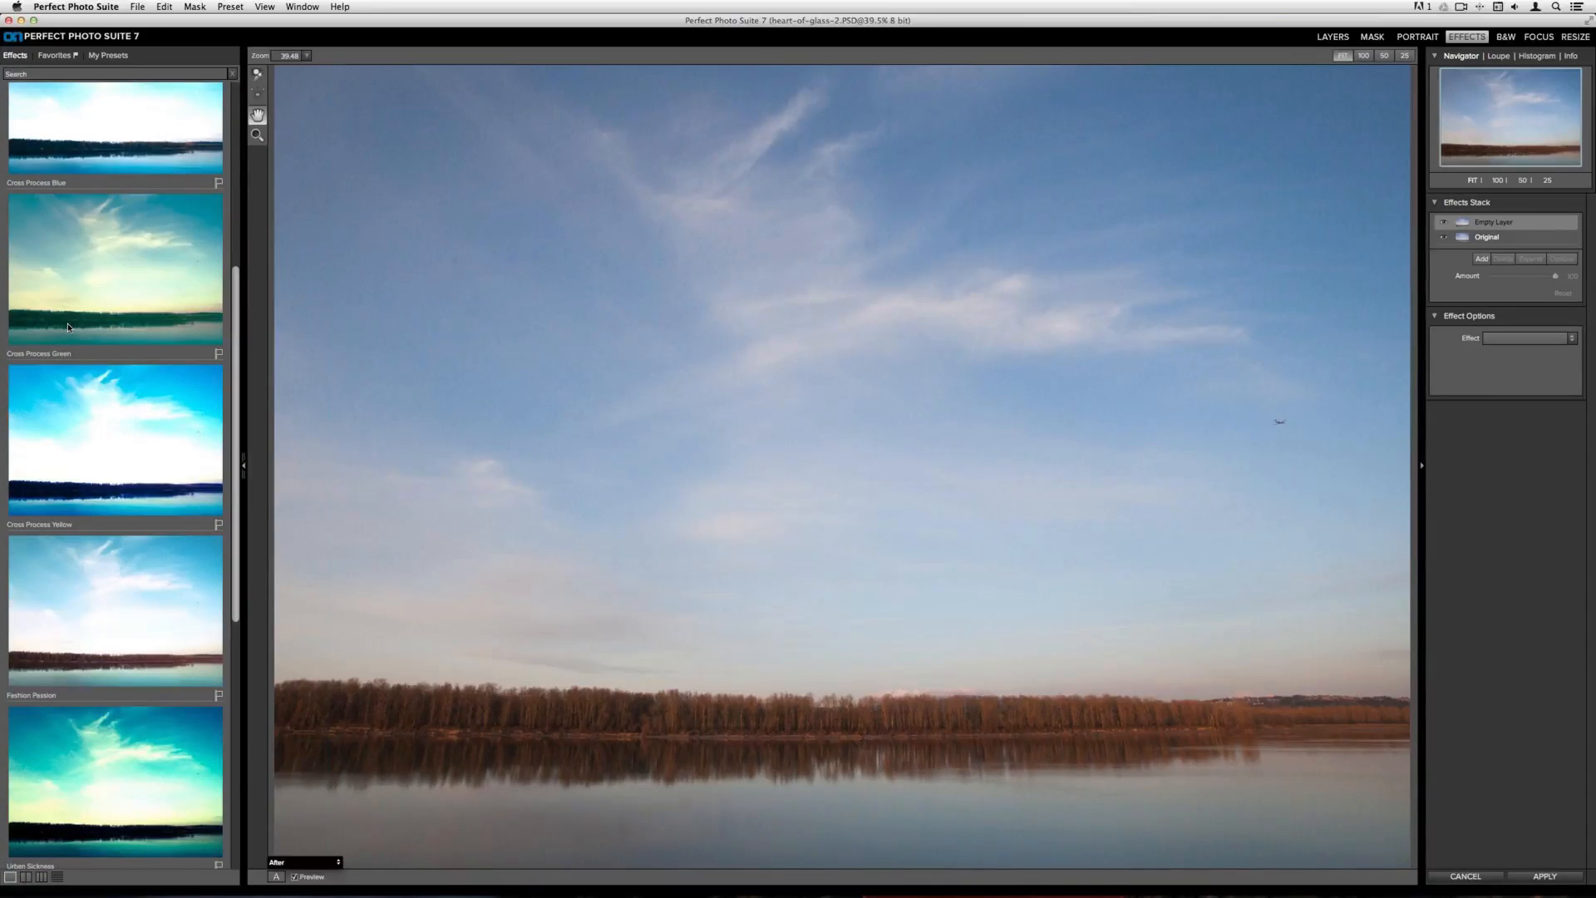
pyautogui.scroll(9, 68, 327)
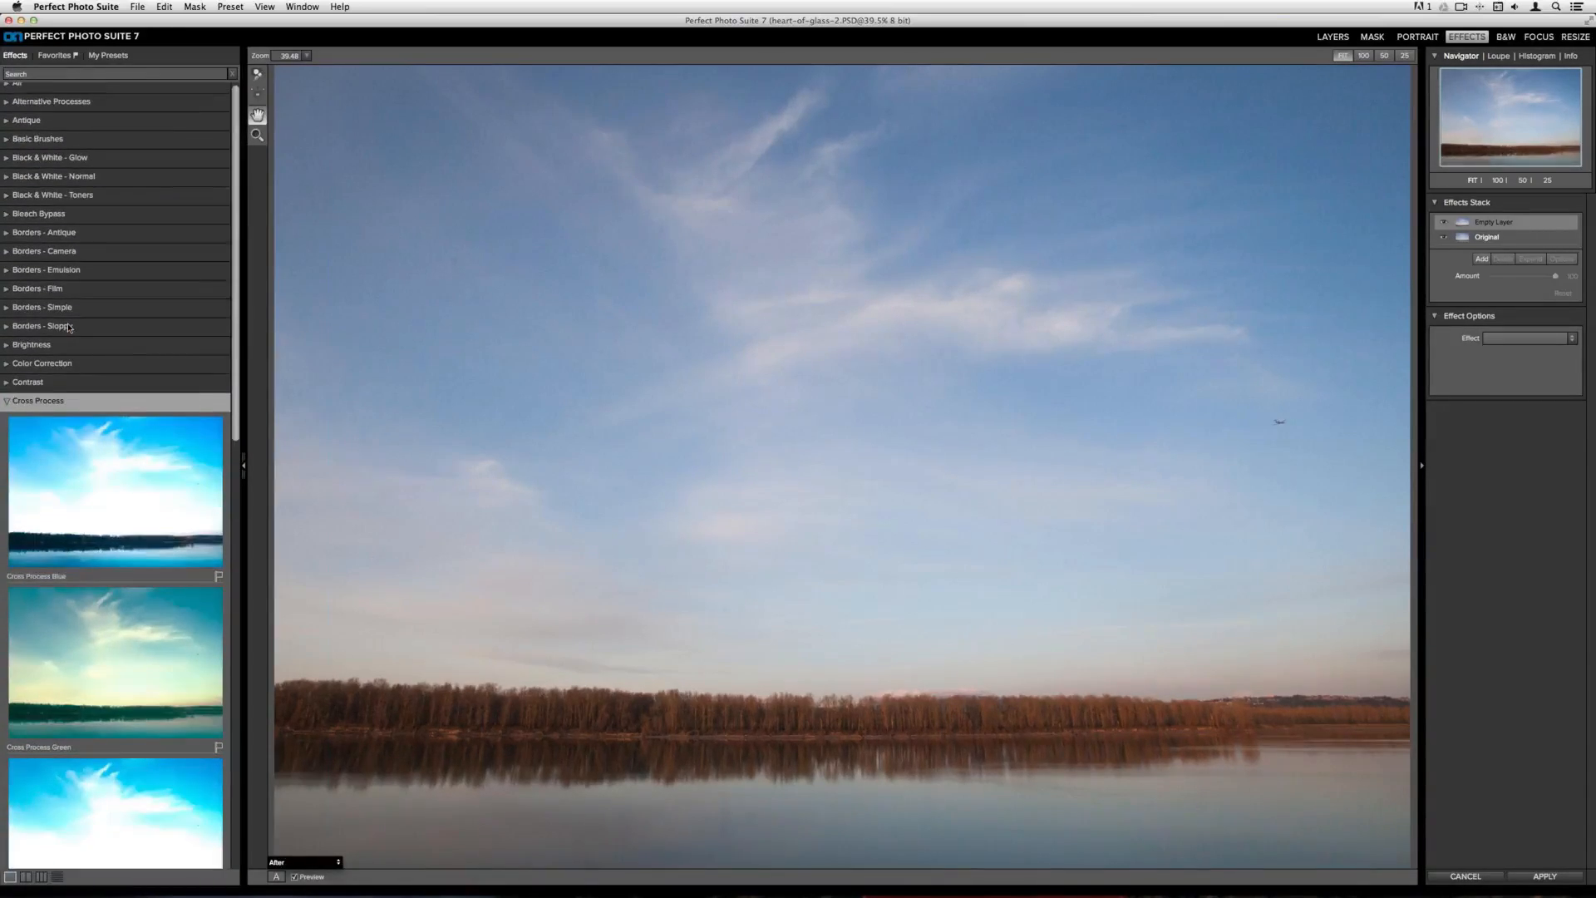
pyautogui.click(28, 382)
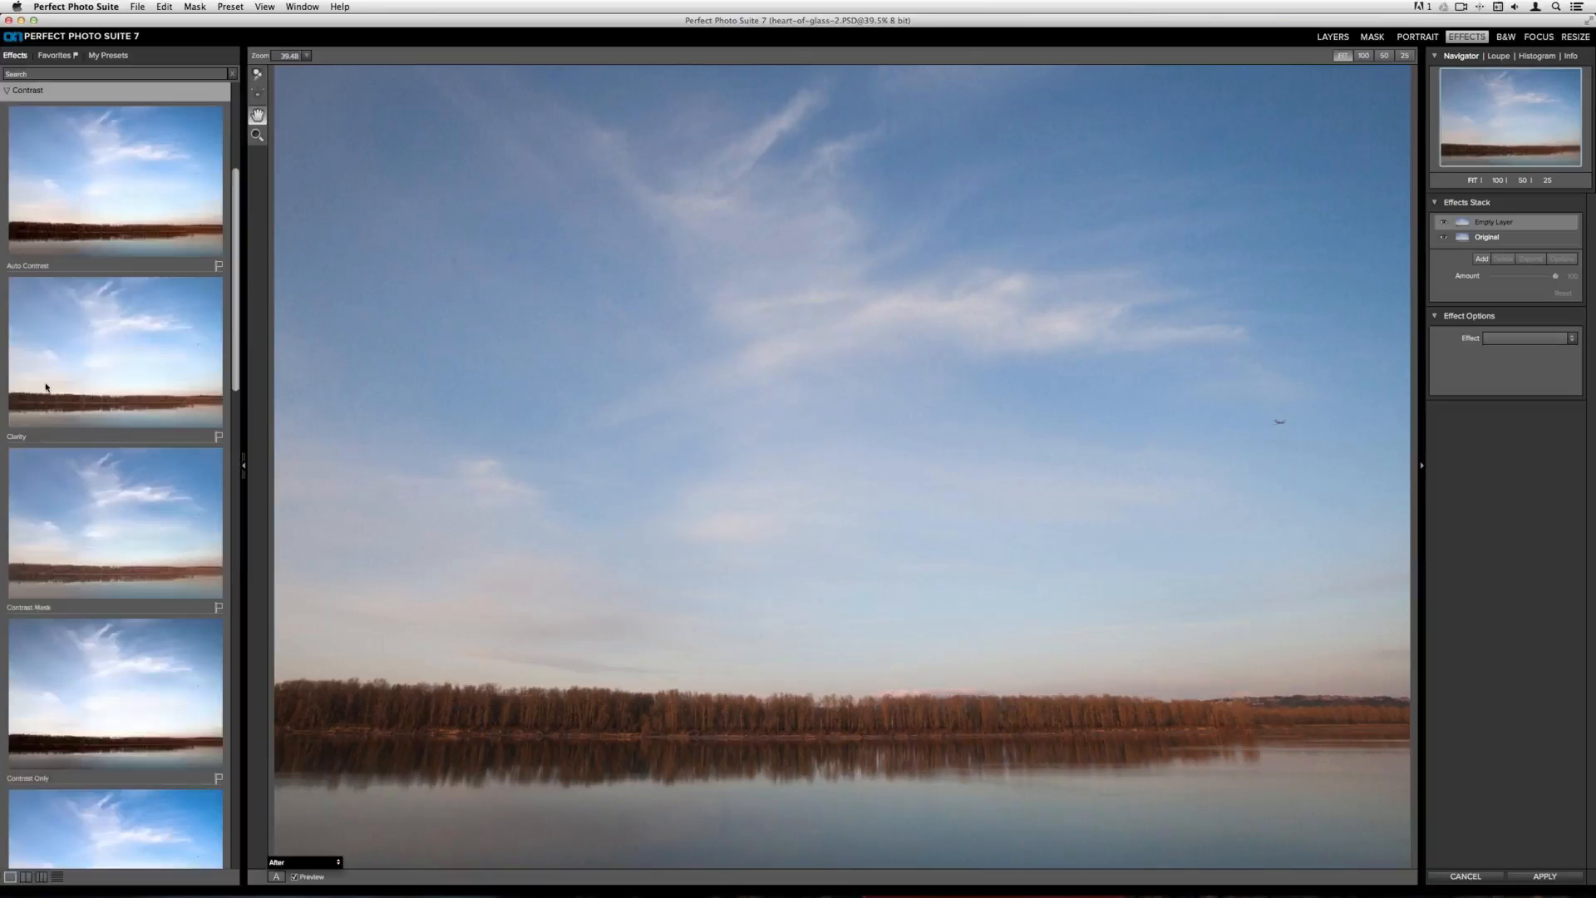
pyautogui.scroll(1, 47, 387)
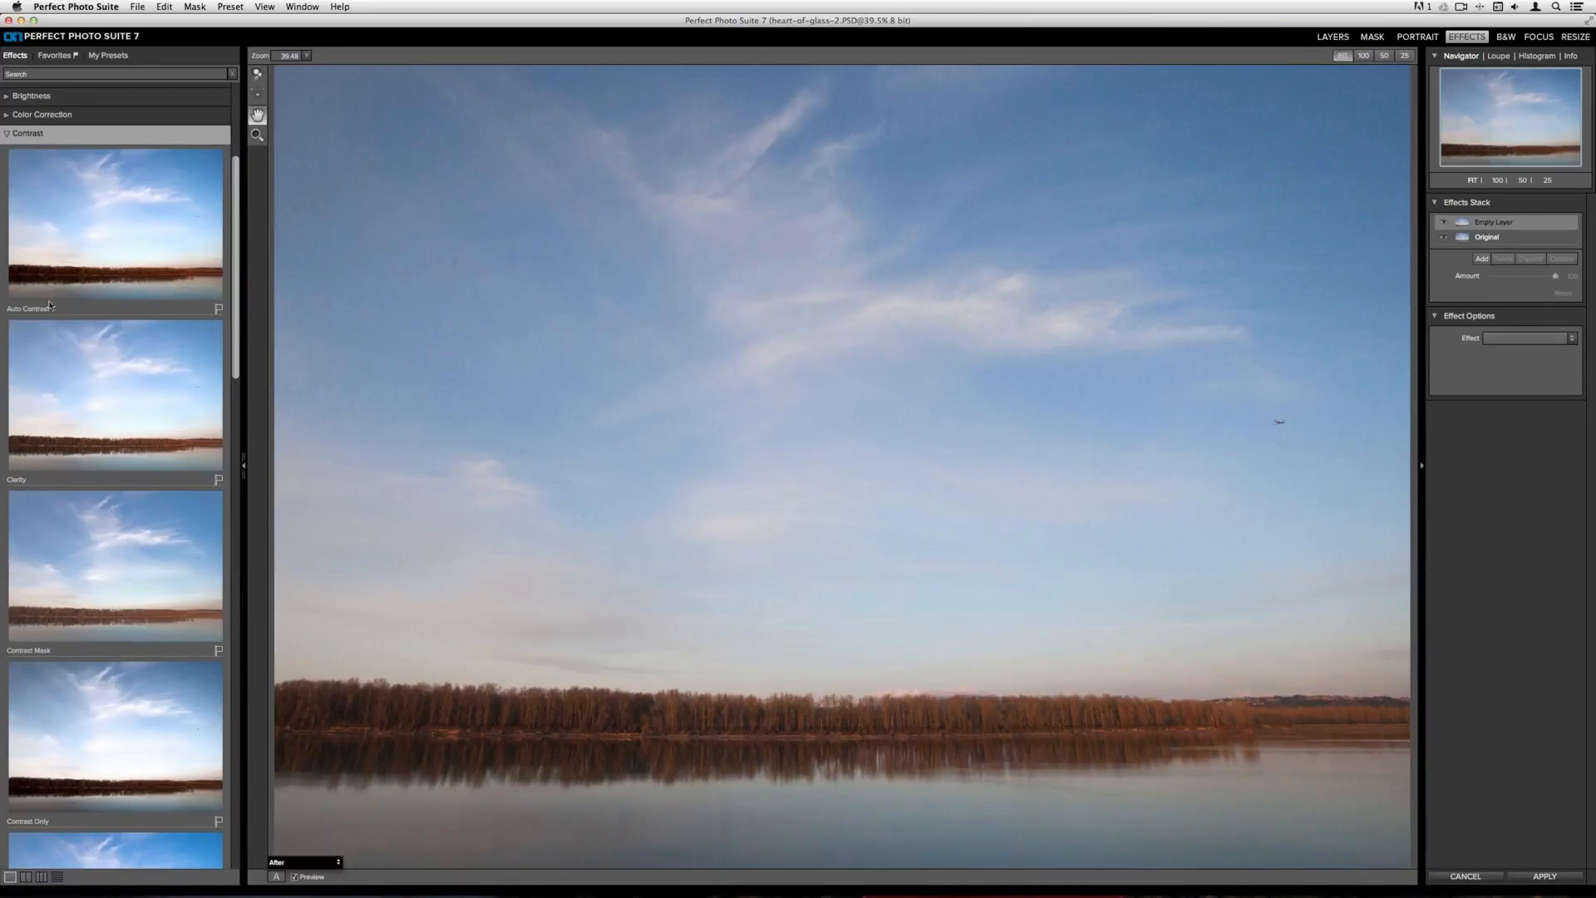
pyautogui.click(94, 219)
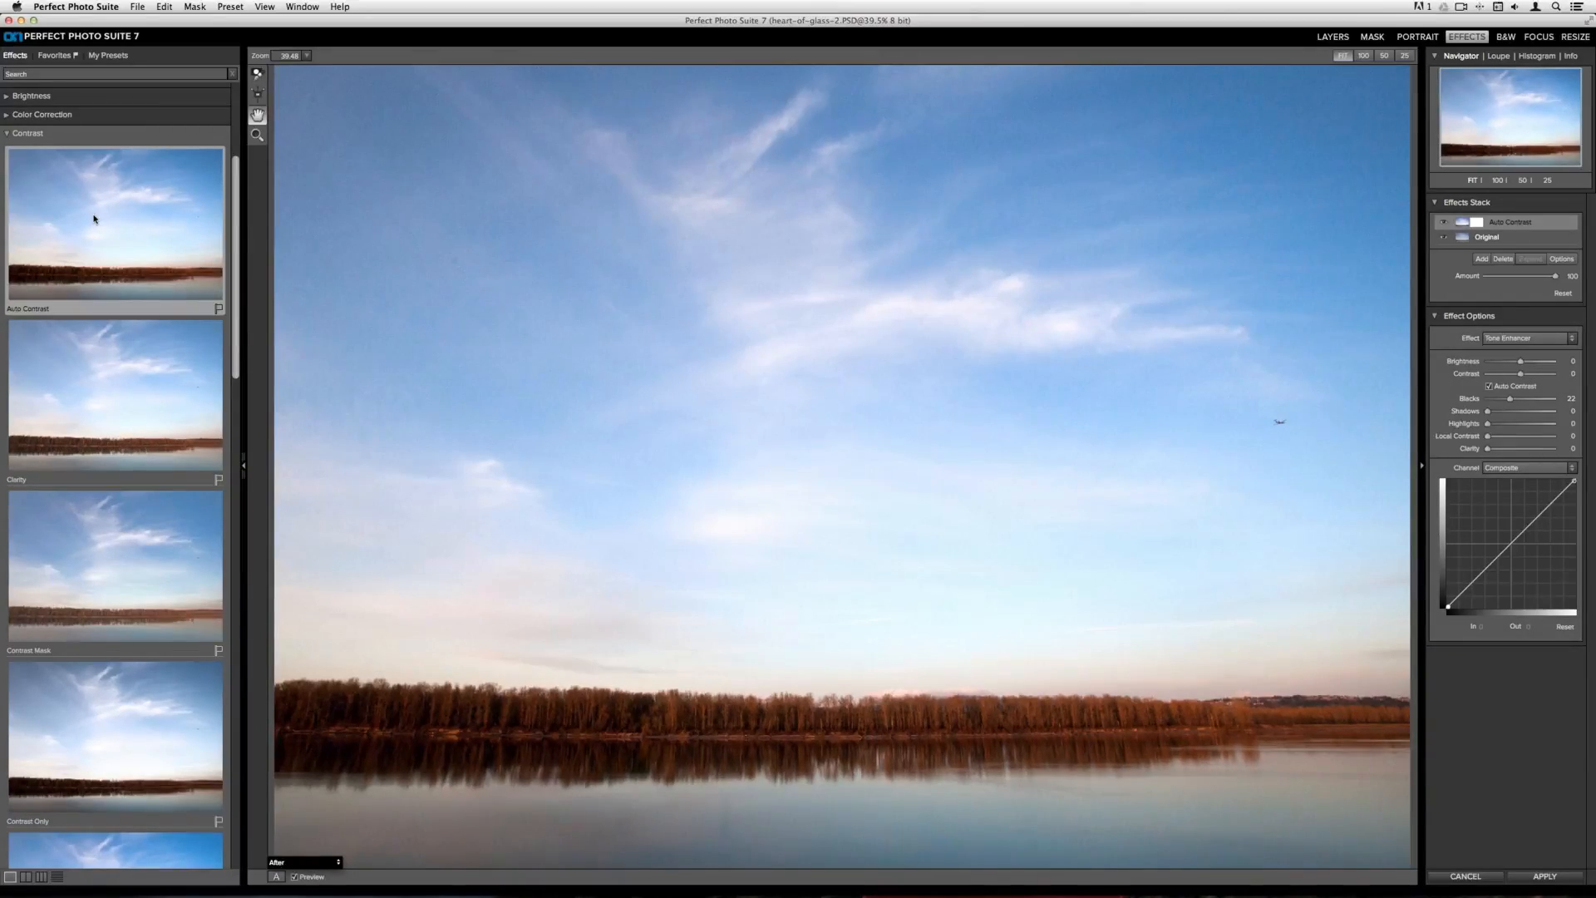
# Mark Auto Contrast as a favorite and check it in the Favorites list before returning to Effects
pyautogui.click(221, 307)
pyautogui.click(55, 55)
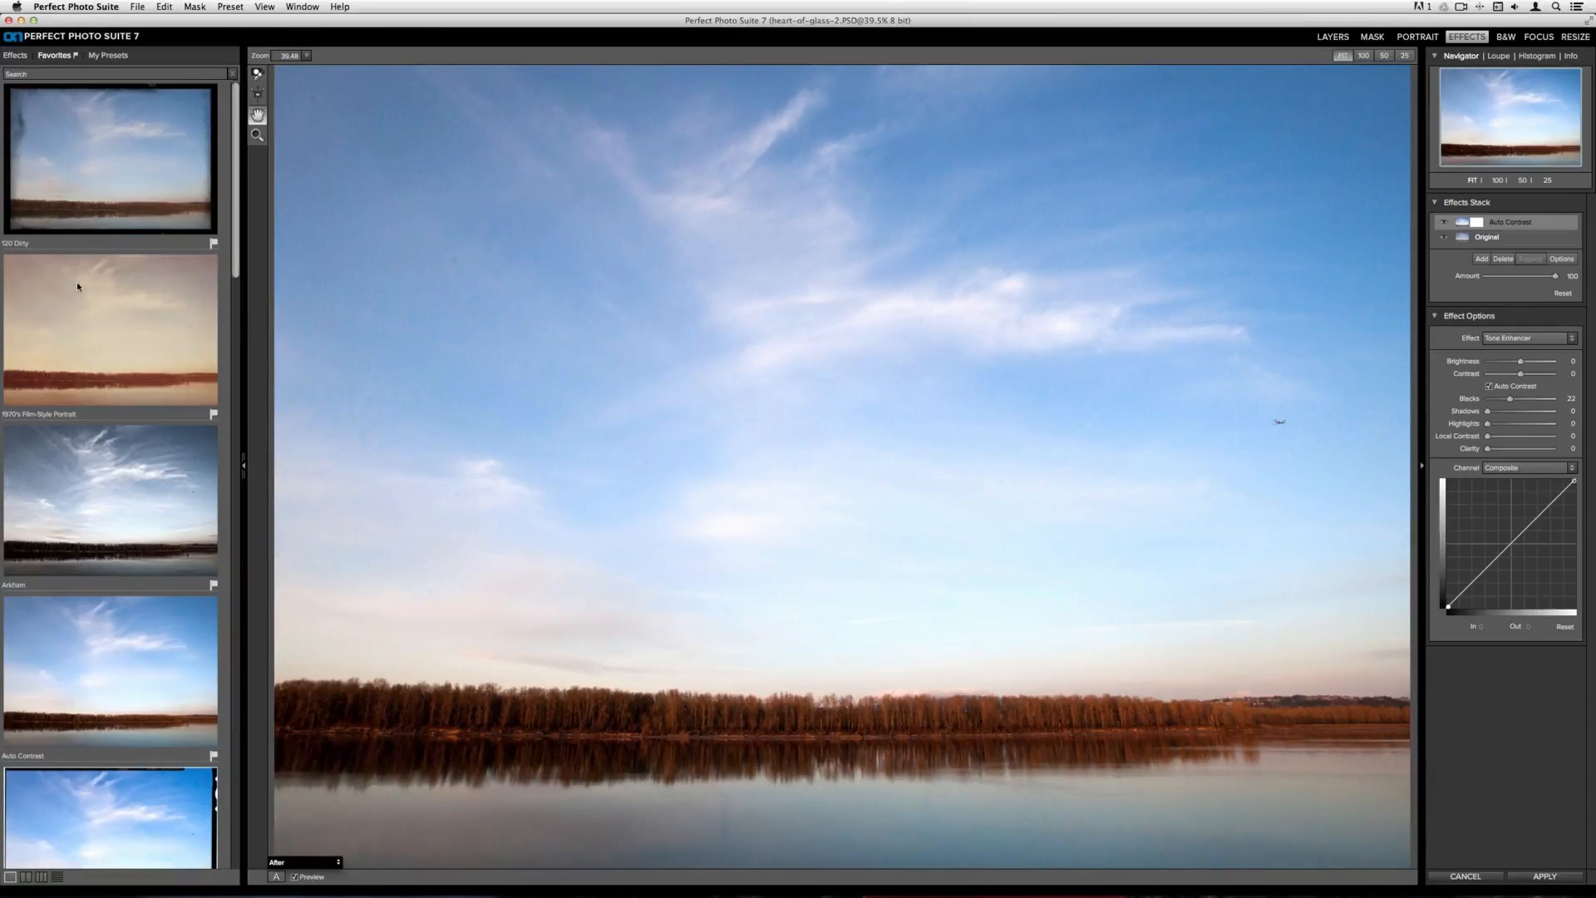
pyautogui.scroll(-3, 78, 287)
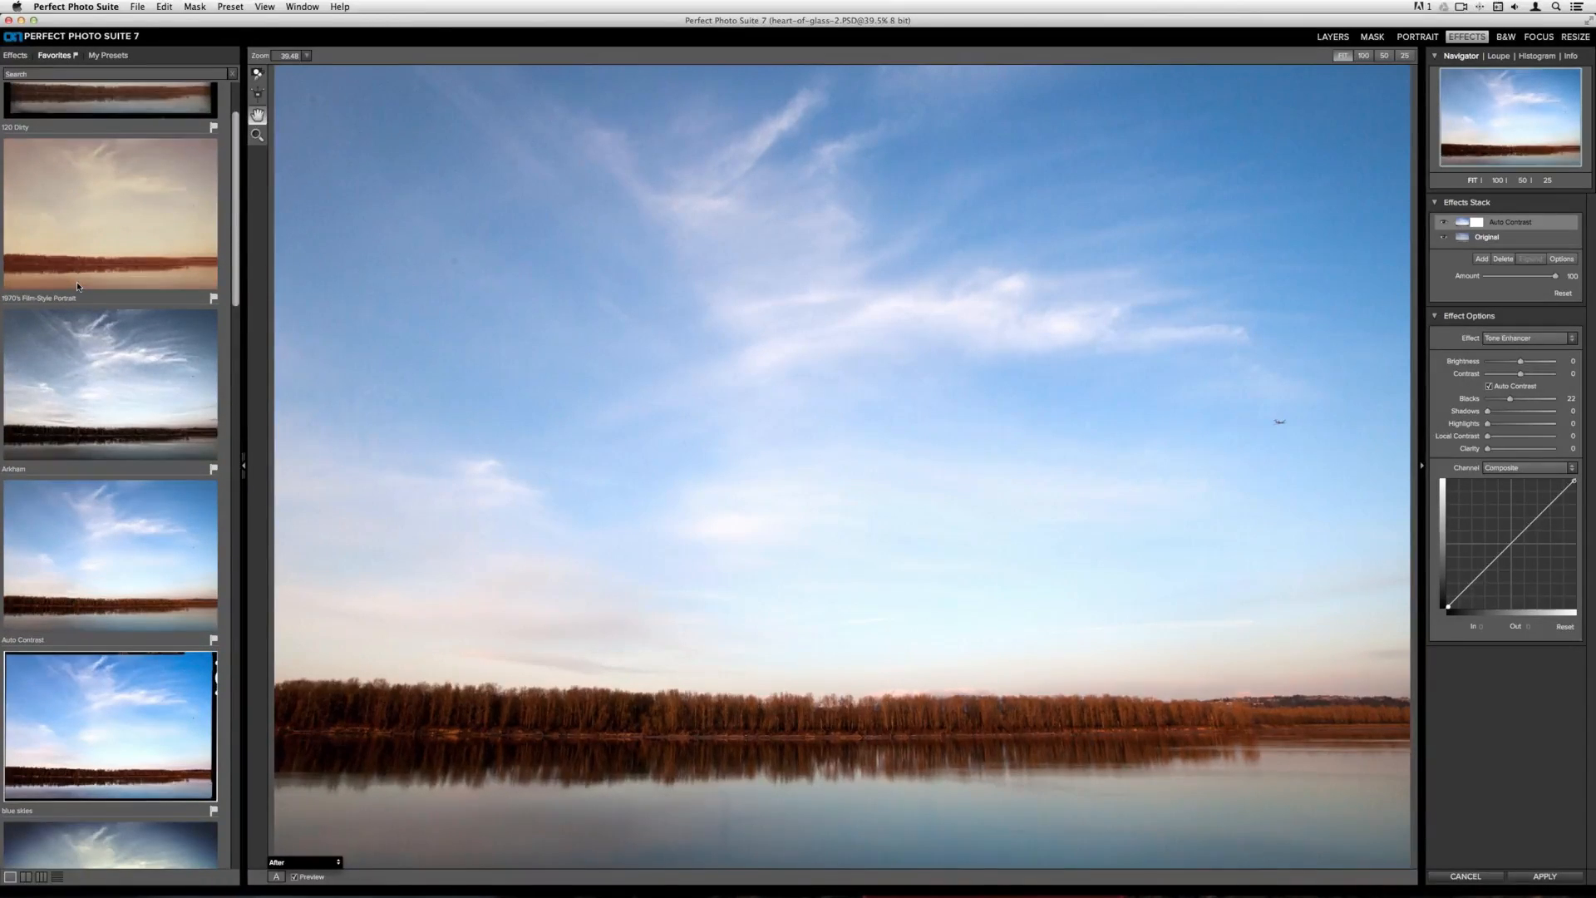
pyautogui.scroll(-8, 77, 288)
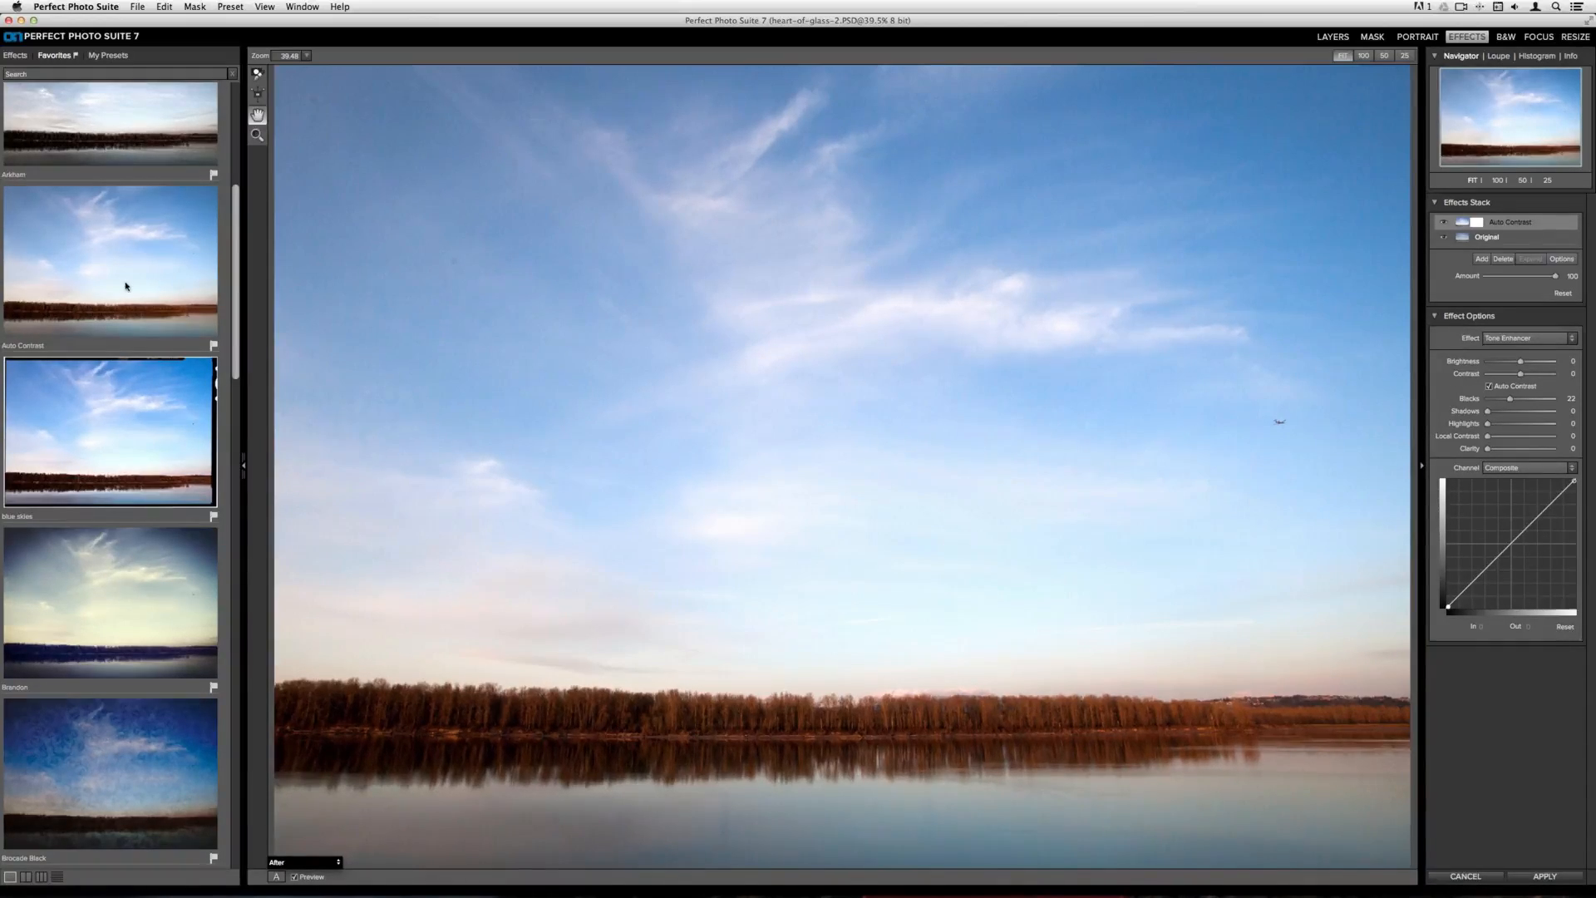
pyautogui.click(15, 55)
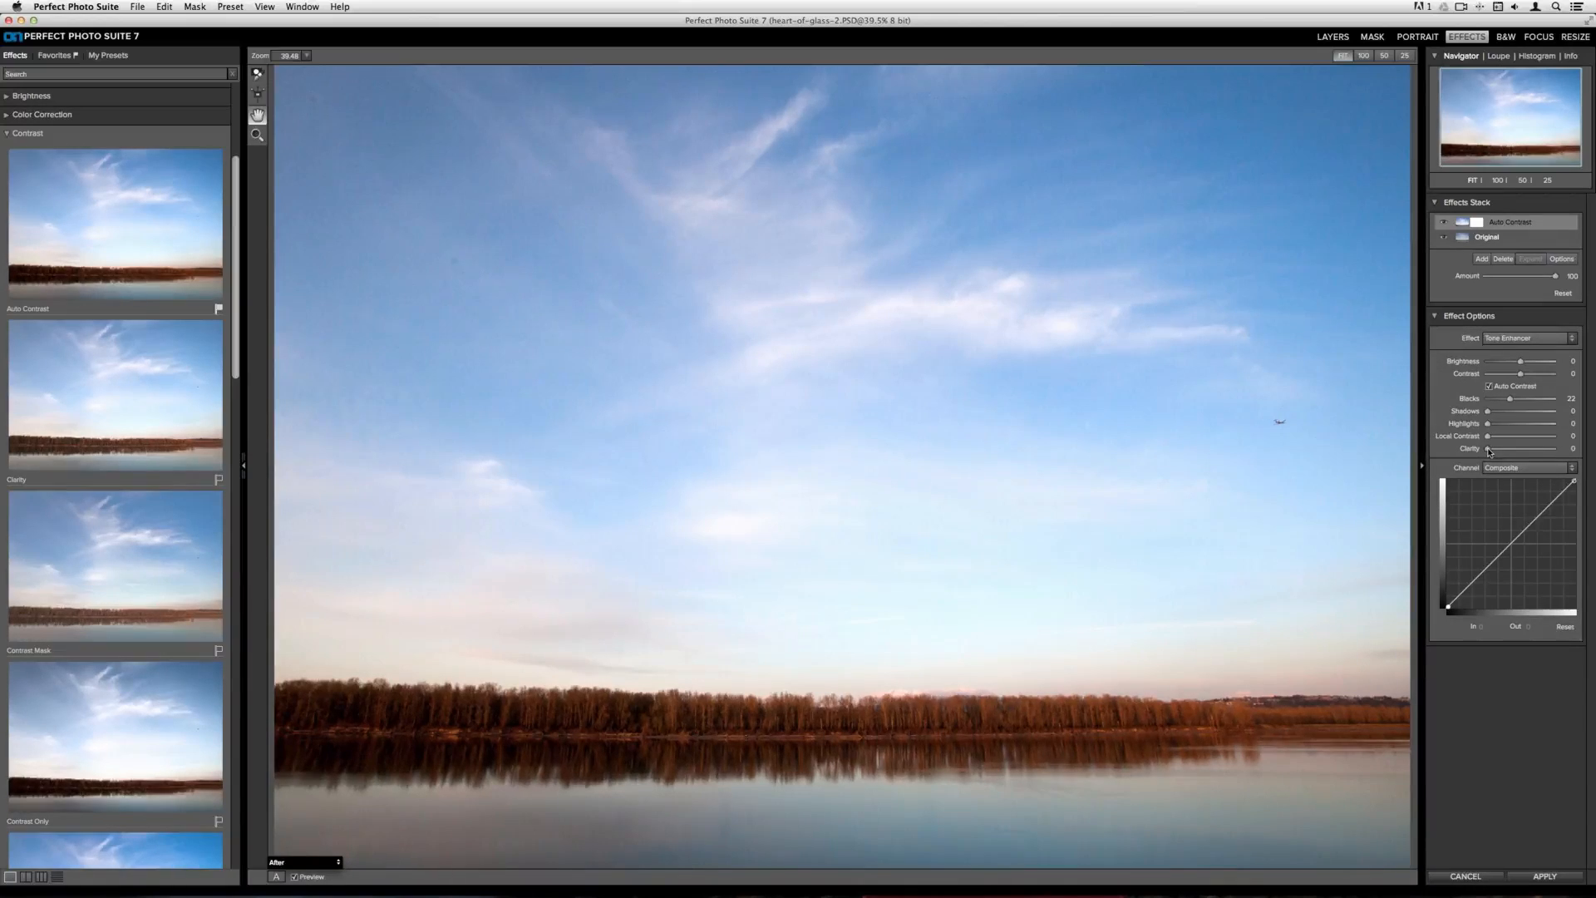
# Set the effect's Clarity to 45 and Highlights to 31
pyautogui.moveTo(1488, 450); pyautogui.dragTo(1508, 453)
pyautogui.moveTo(1507, 453); pyautogui.dragTo(1517, 454)
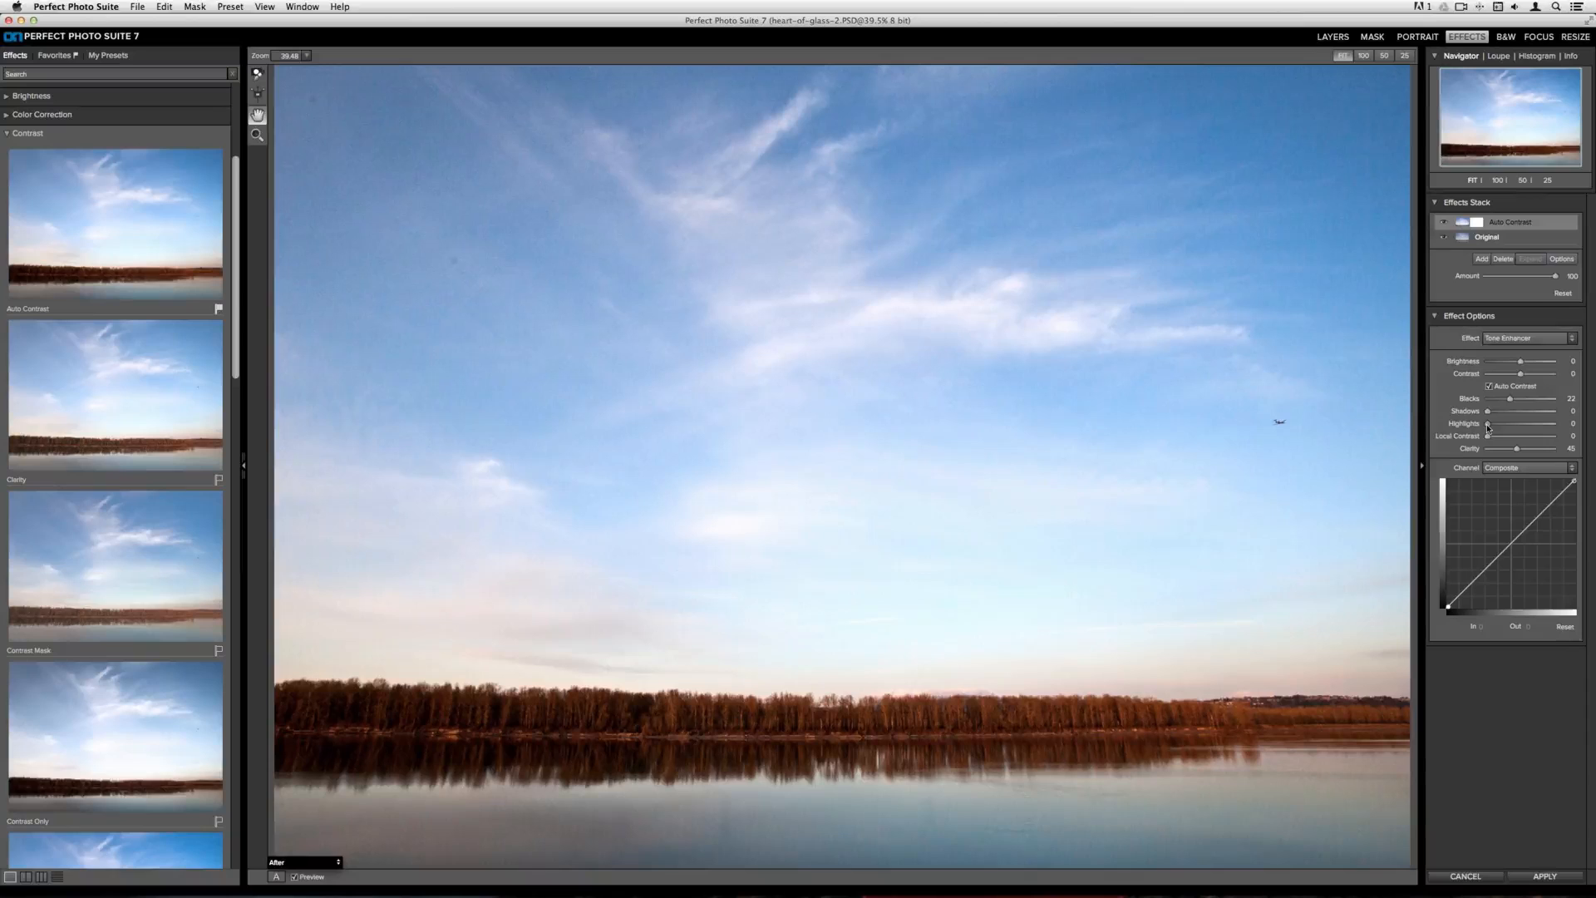
pyautogui.moveTo(1488, 428); pyautogui.dragTo(1508, 429)
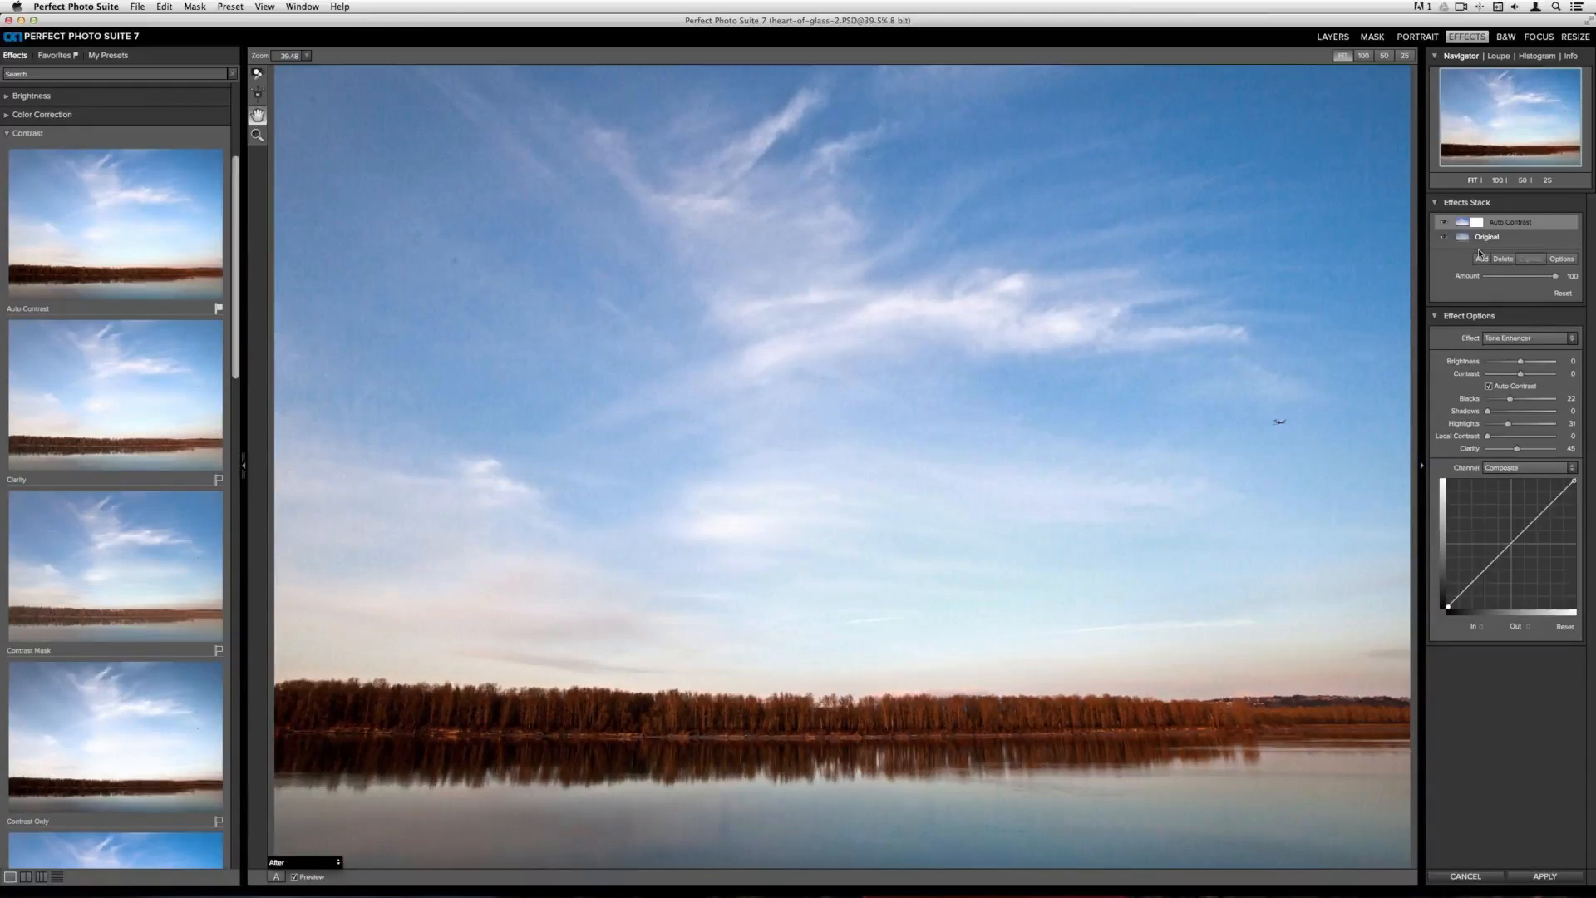
# Add a new empty layer to the effects stack and search the effects for yellow
pyautogui.click(1481, 259)
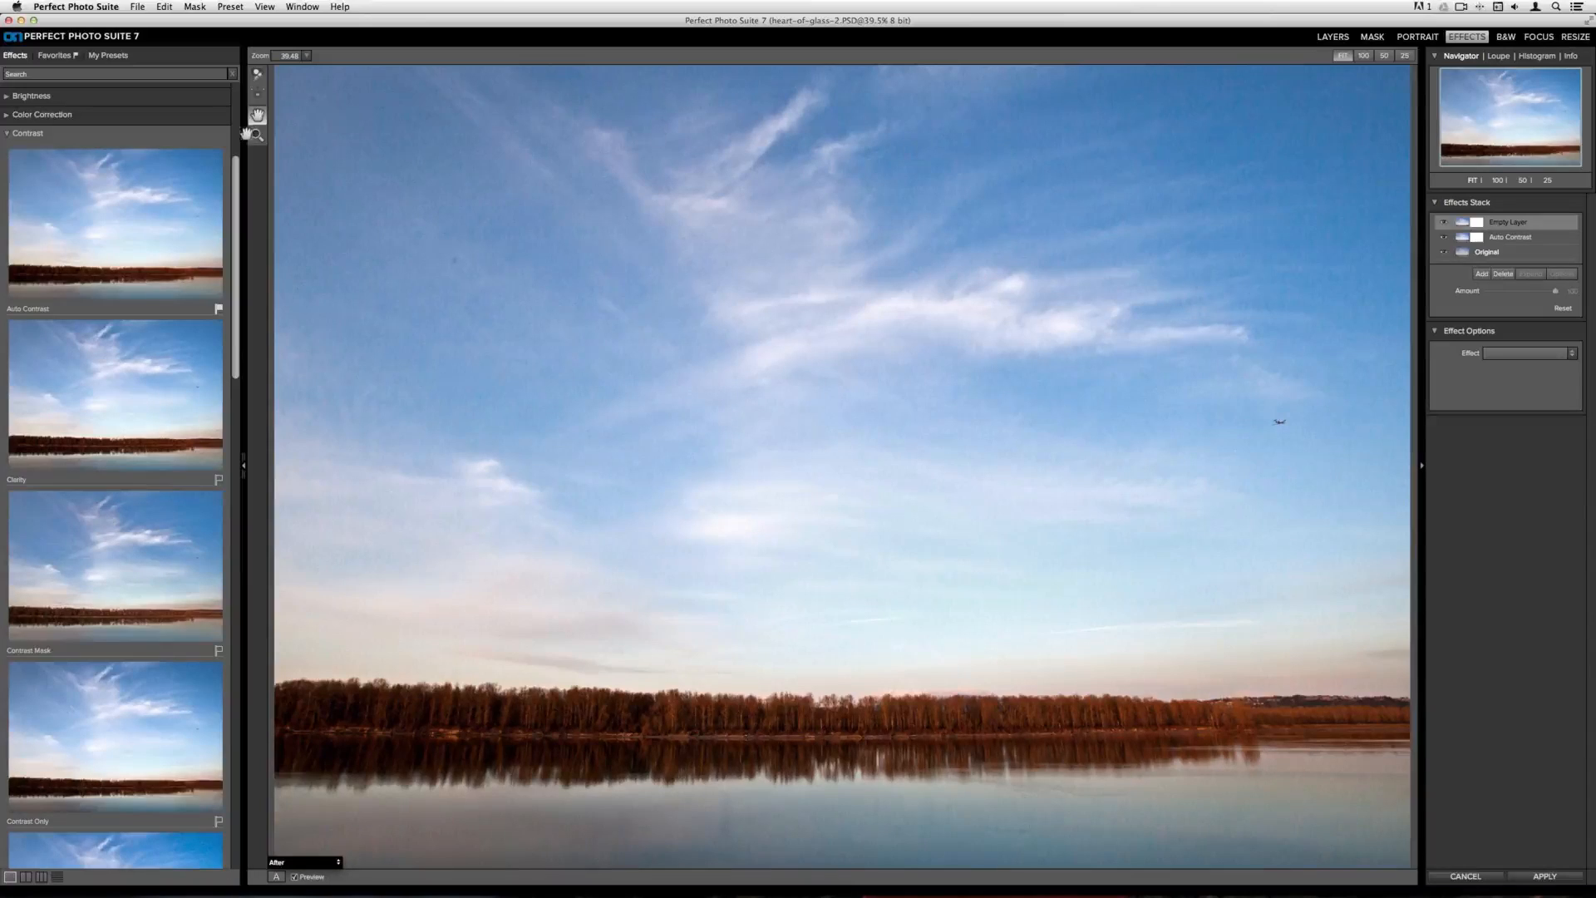
pyautogui.click(33, 134)
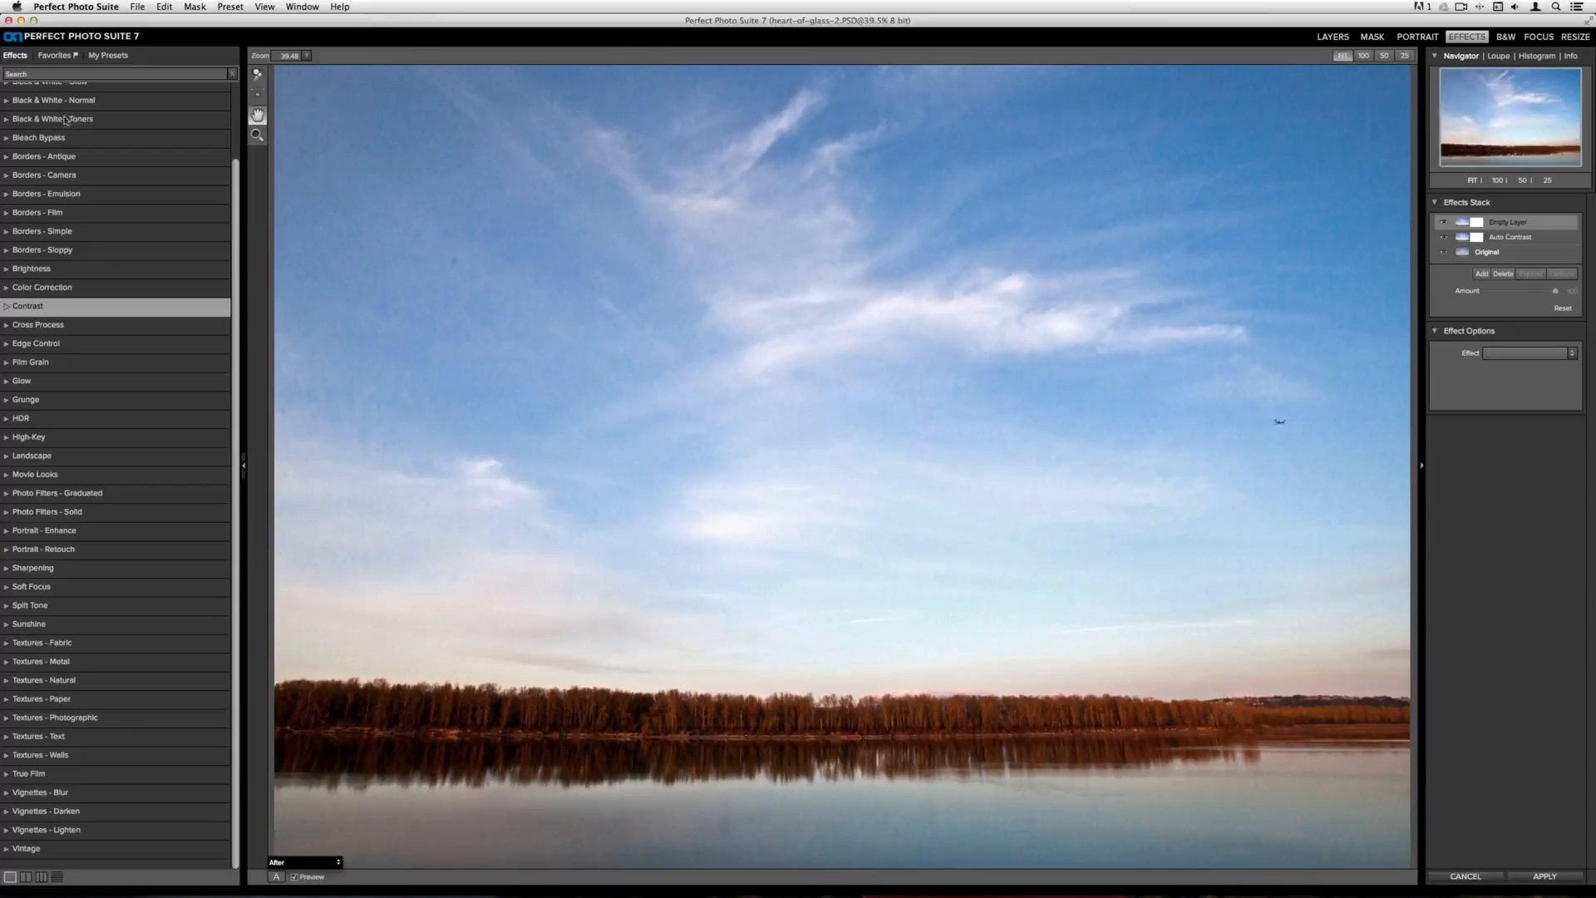
pyautogui.click(8, 74)
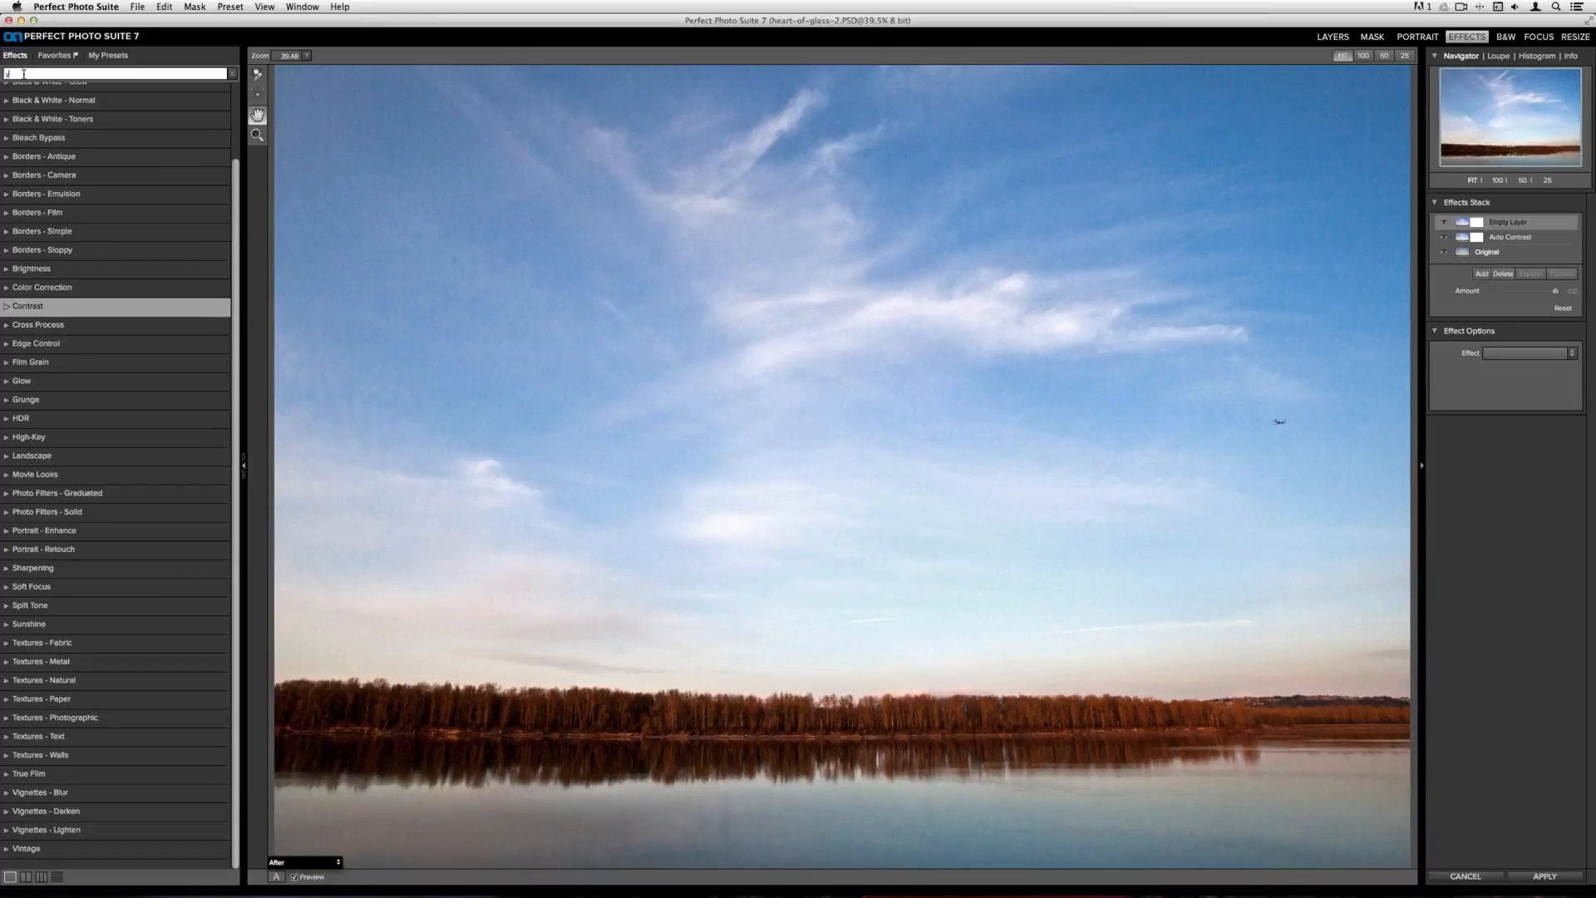
pyautogui.write('ellow')
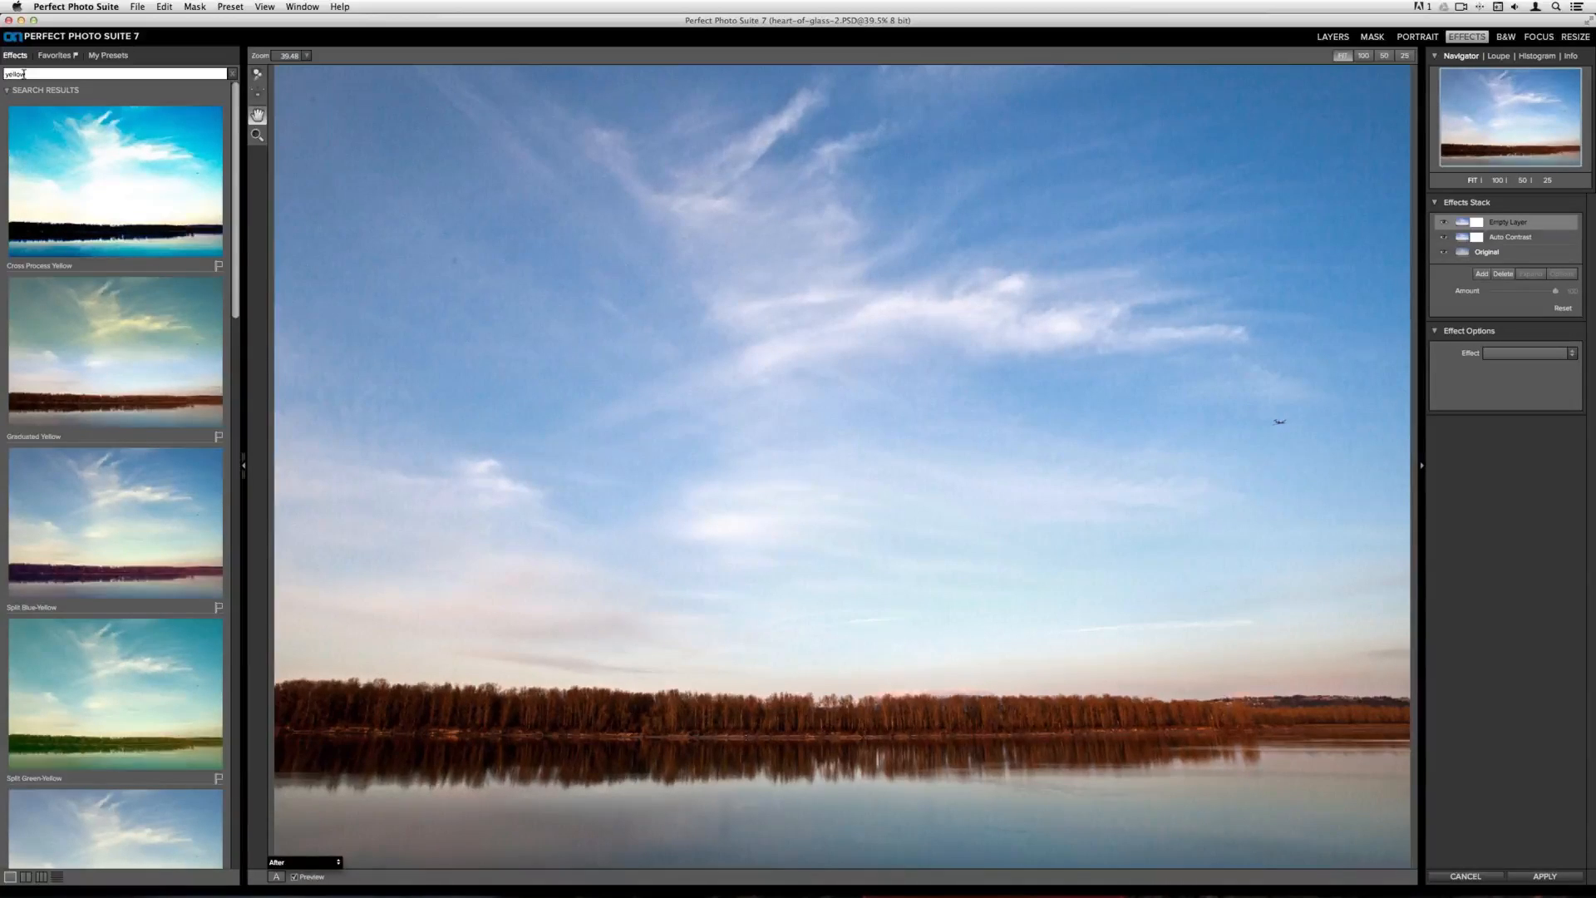
# Apply the Yellowed Paper Dark effect and lower its amount slightly
pyautogui.scroll(-5, 51, 255)
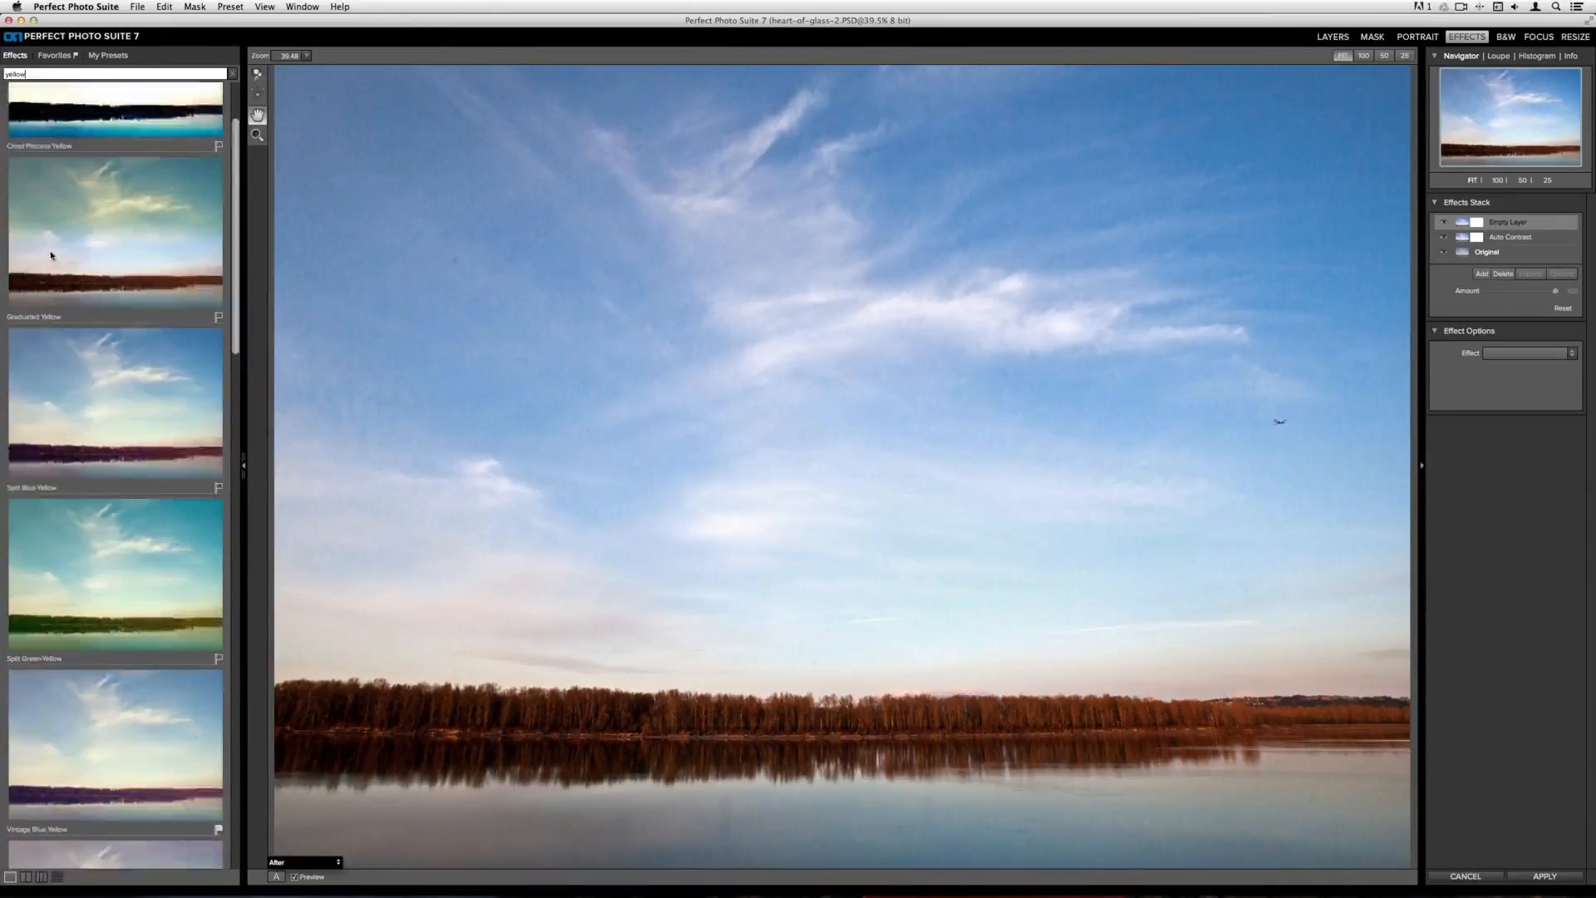
pyautogui.scroll(-15, 49, 251)
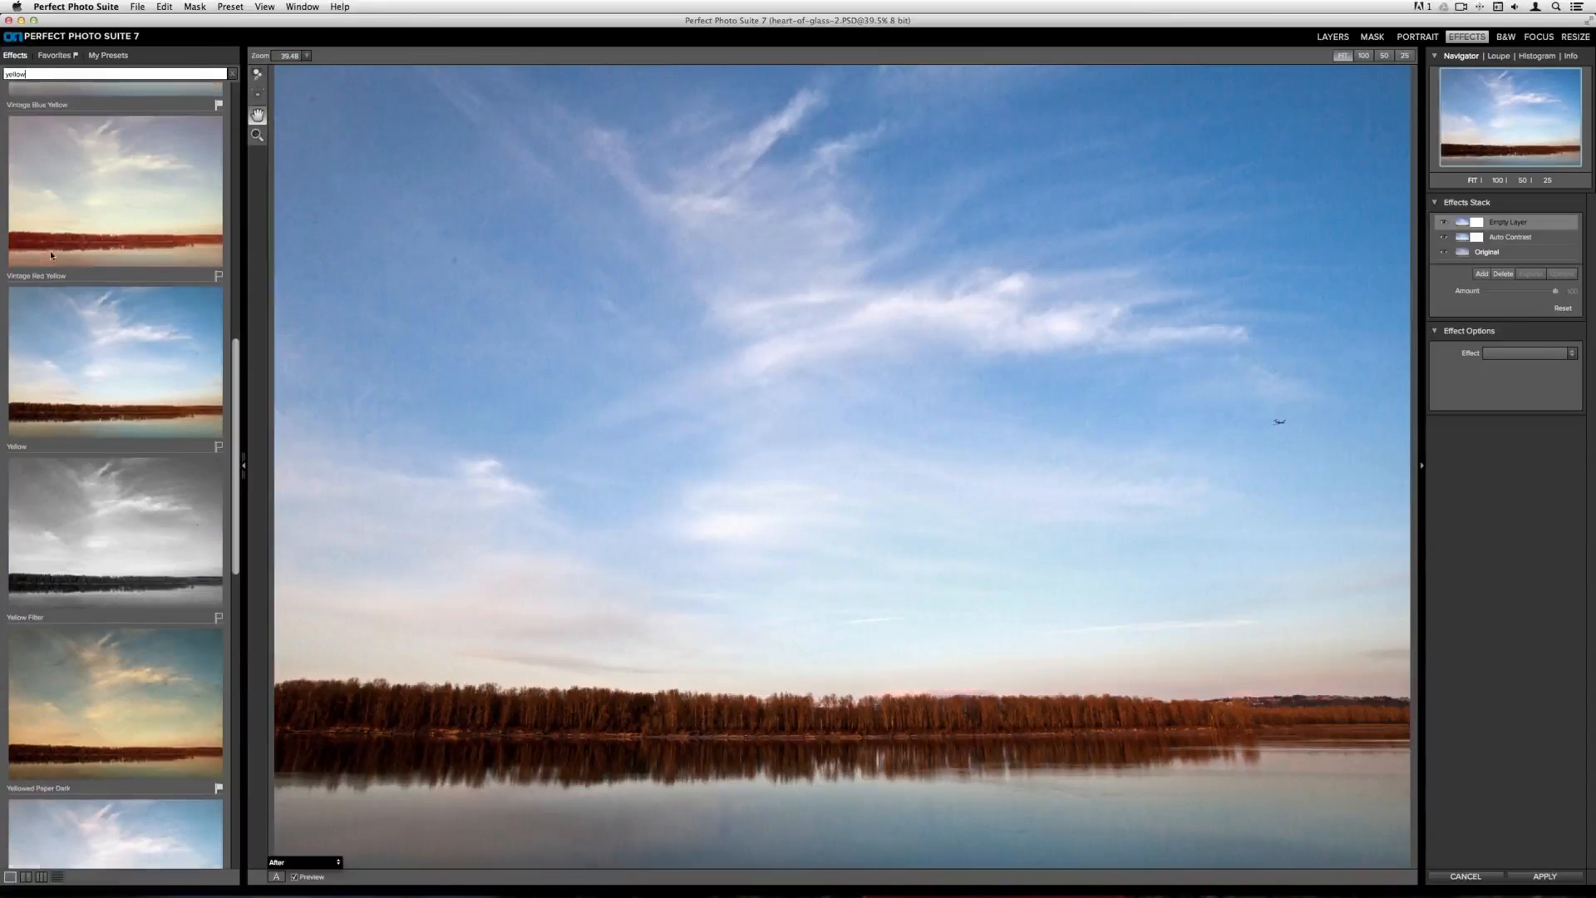
pyautogui.scroll(-5, 50, 252)
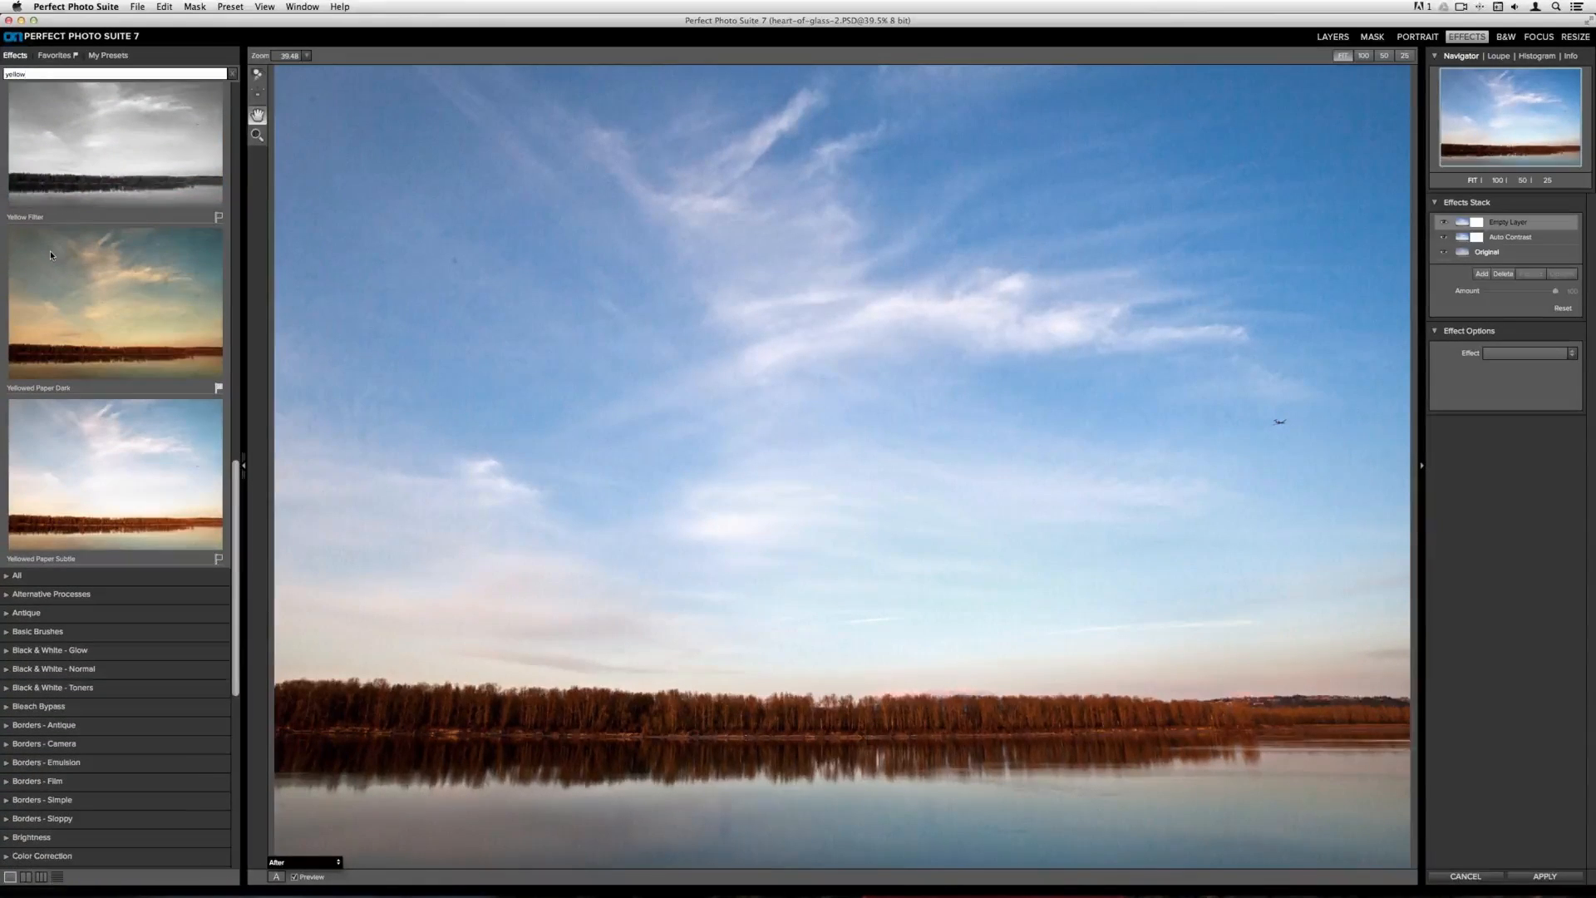
pyautogui.click(129, 348)
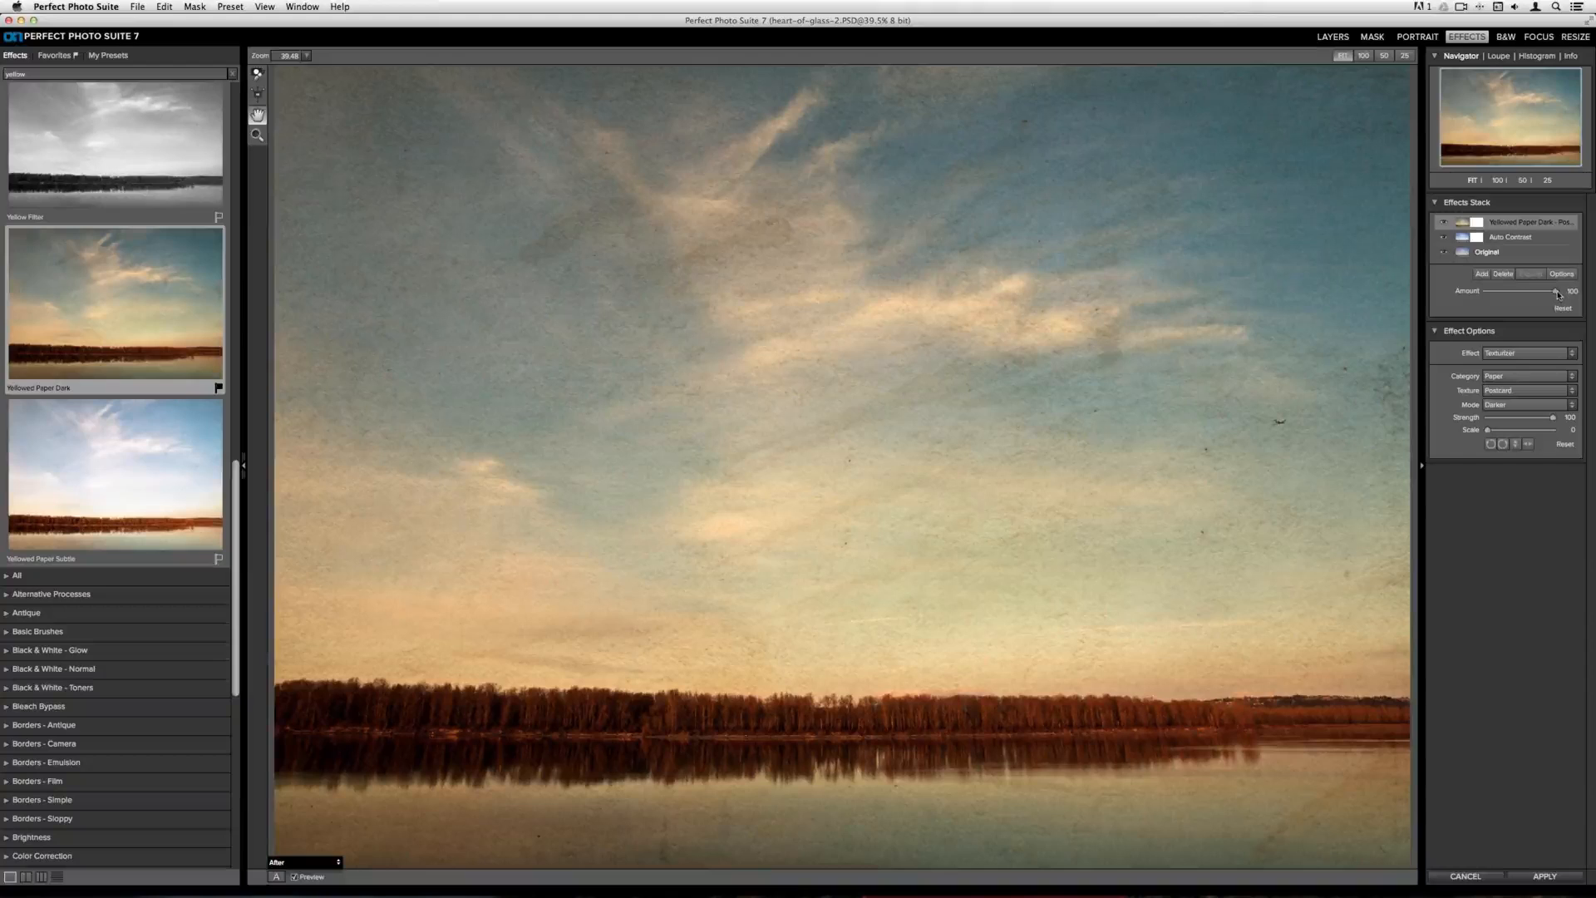
pyautogui.moveTo(1556, 294); pyautogui.dragTo(1545, 293)
# Add another layer, clear the search, and apply the Antique Rounded border from Borders - Antique
pyautogui.click(1481, 275)
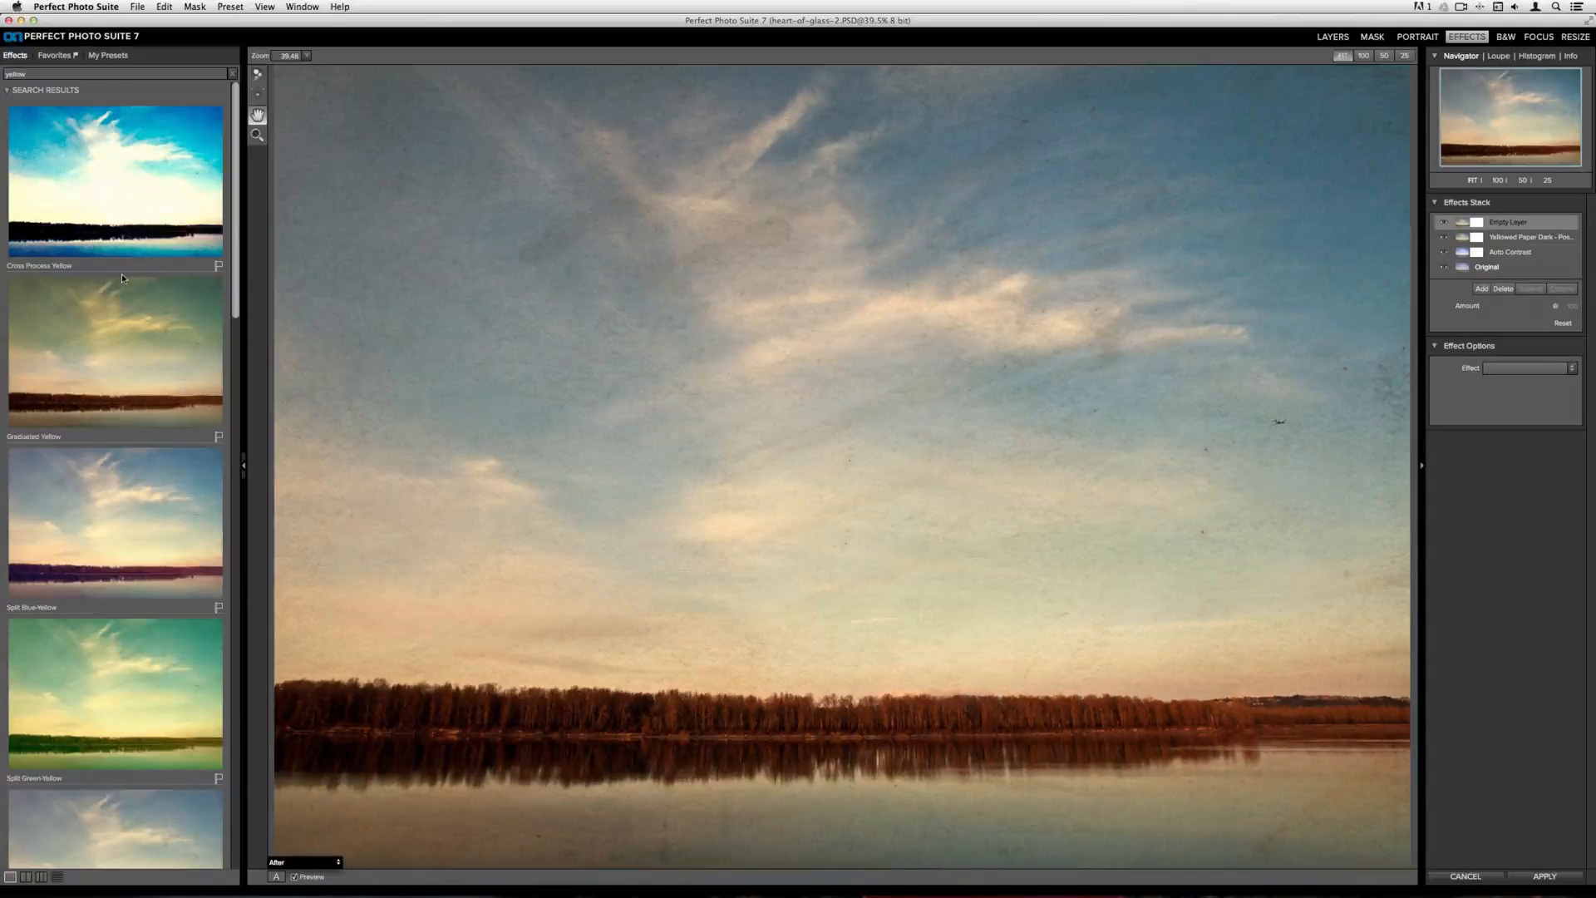
pyautogui.click(232, 74)
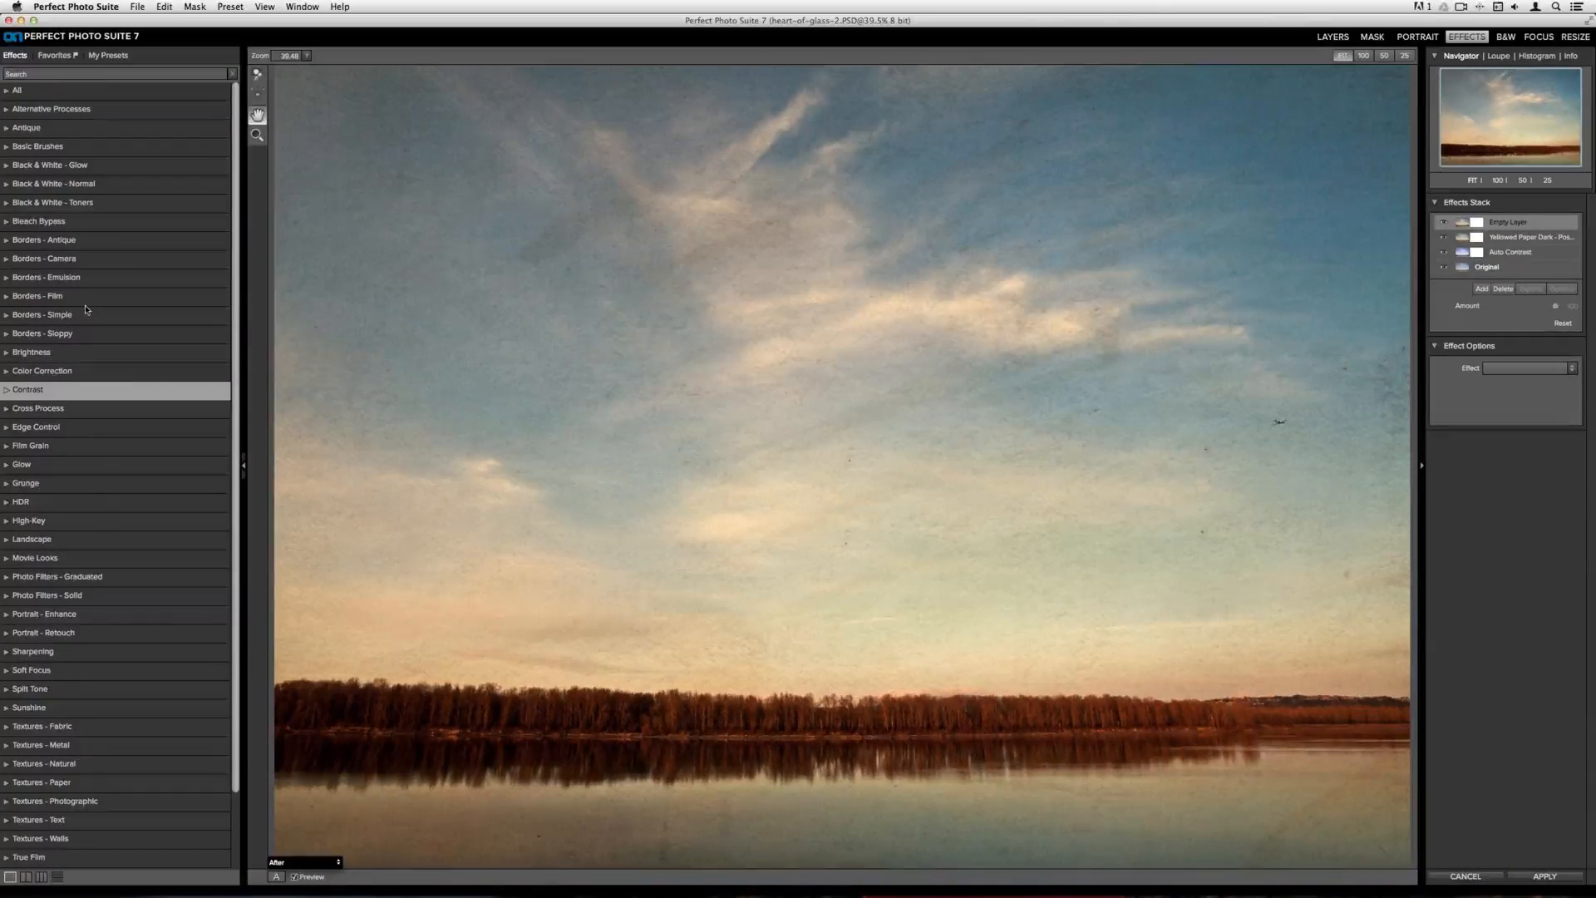
pyautogui.click(70, 241)
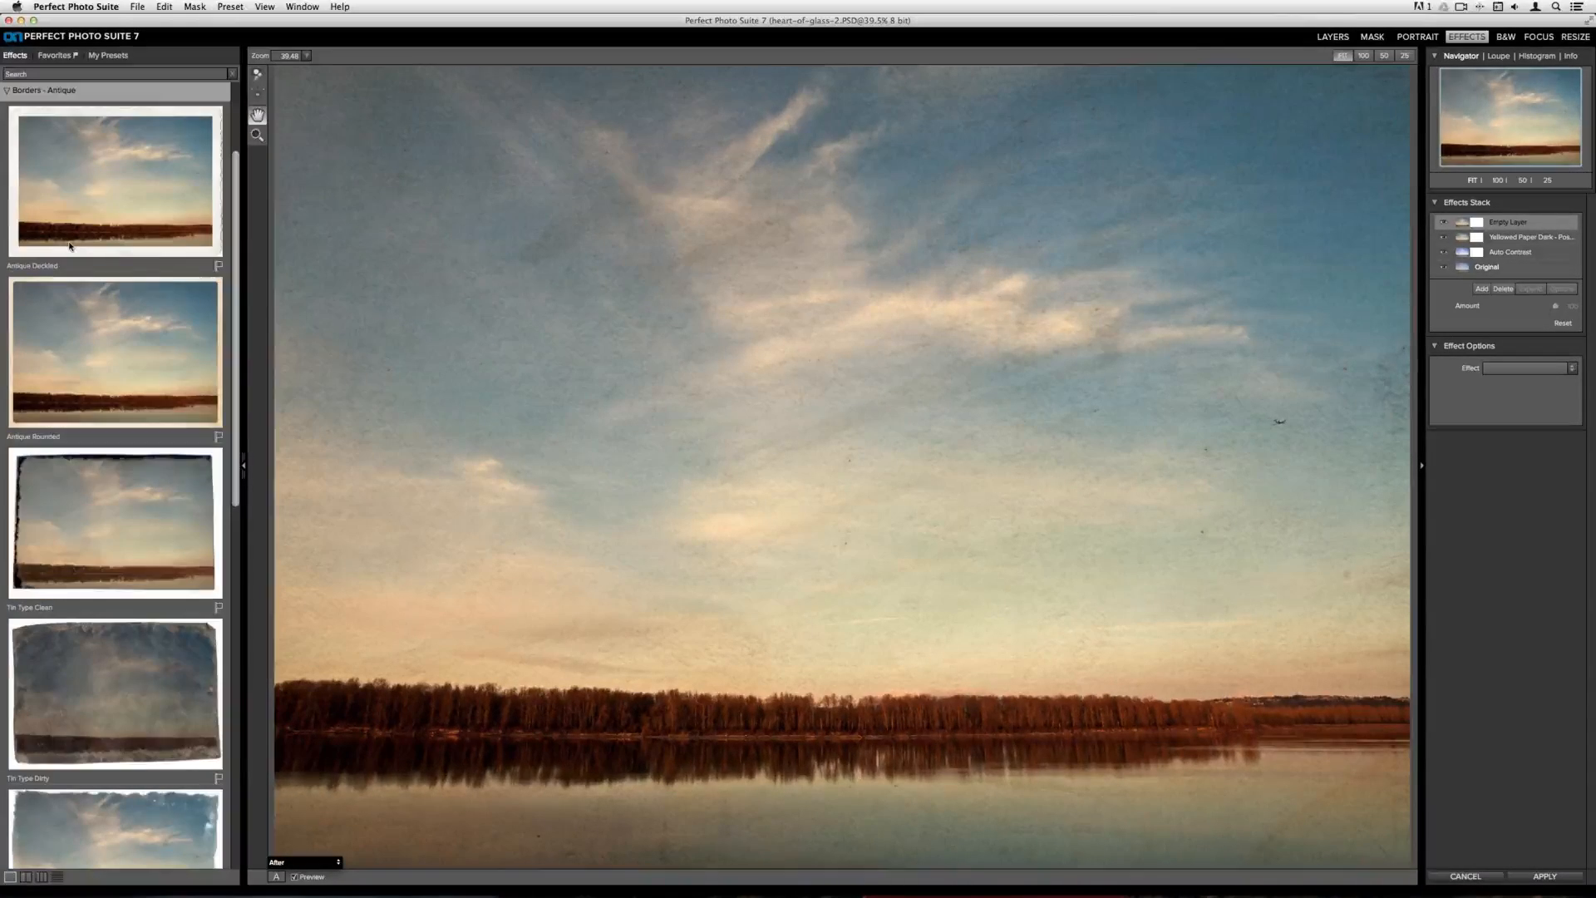
pyautogui.click(121, 371)
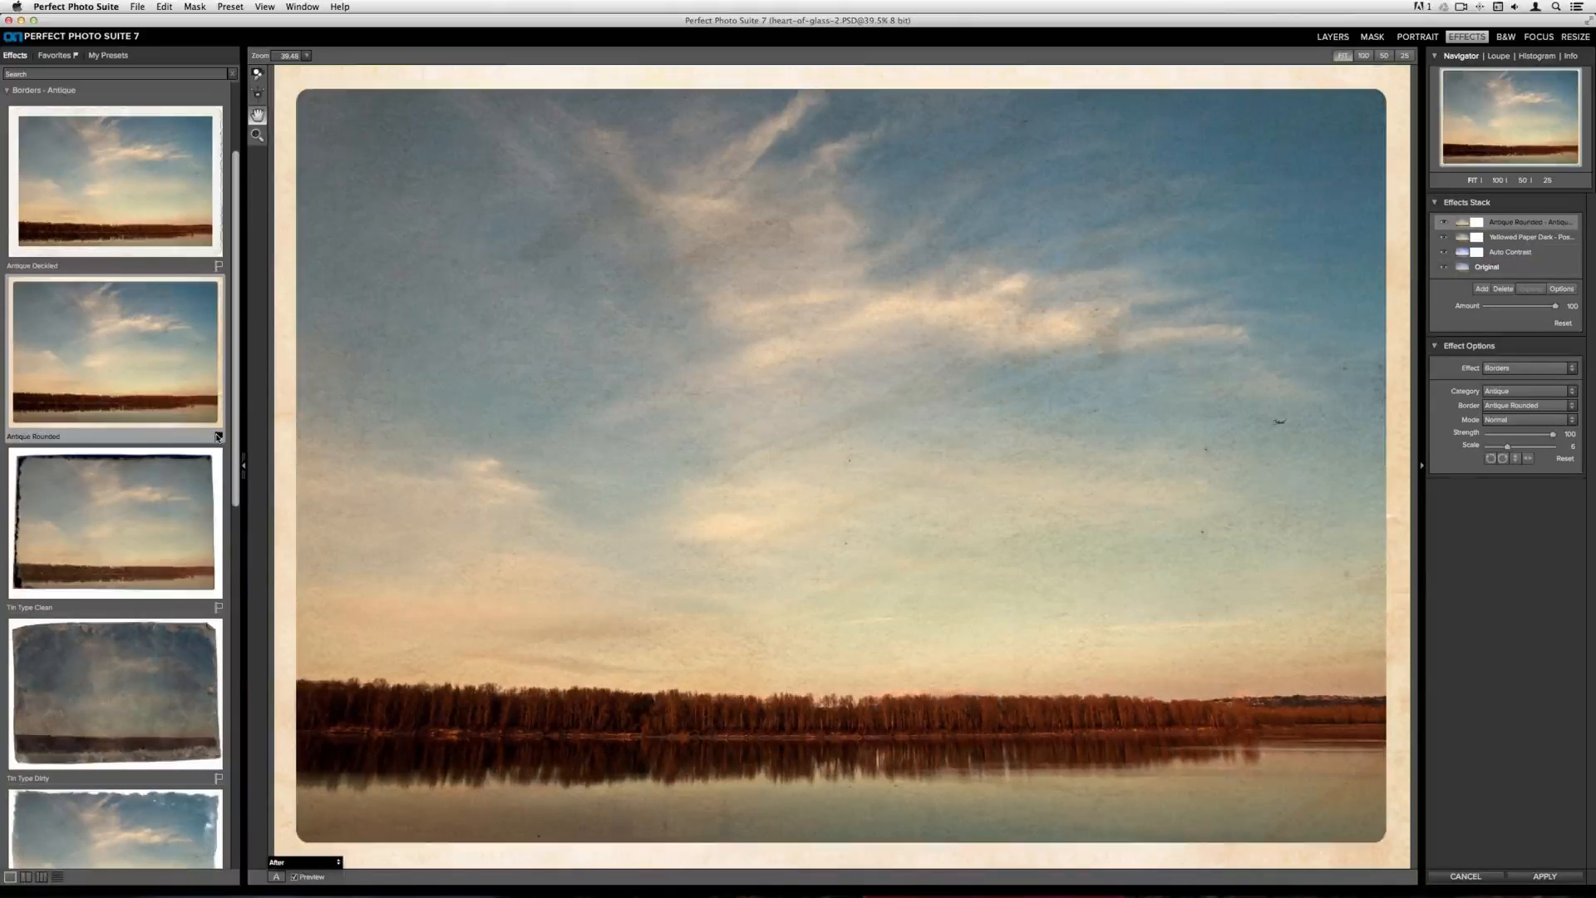
# Save a new preset named Postcard Look in the Vintage Film category
pyautogui.click(229, 5)
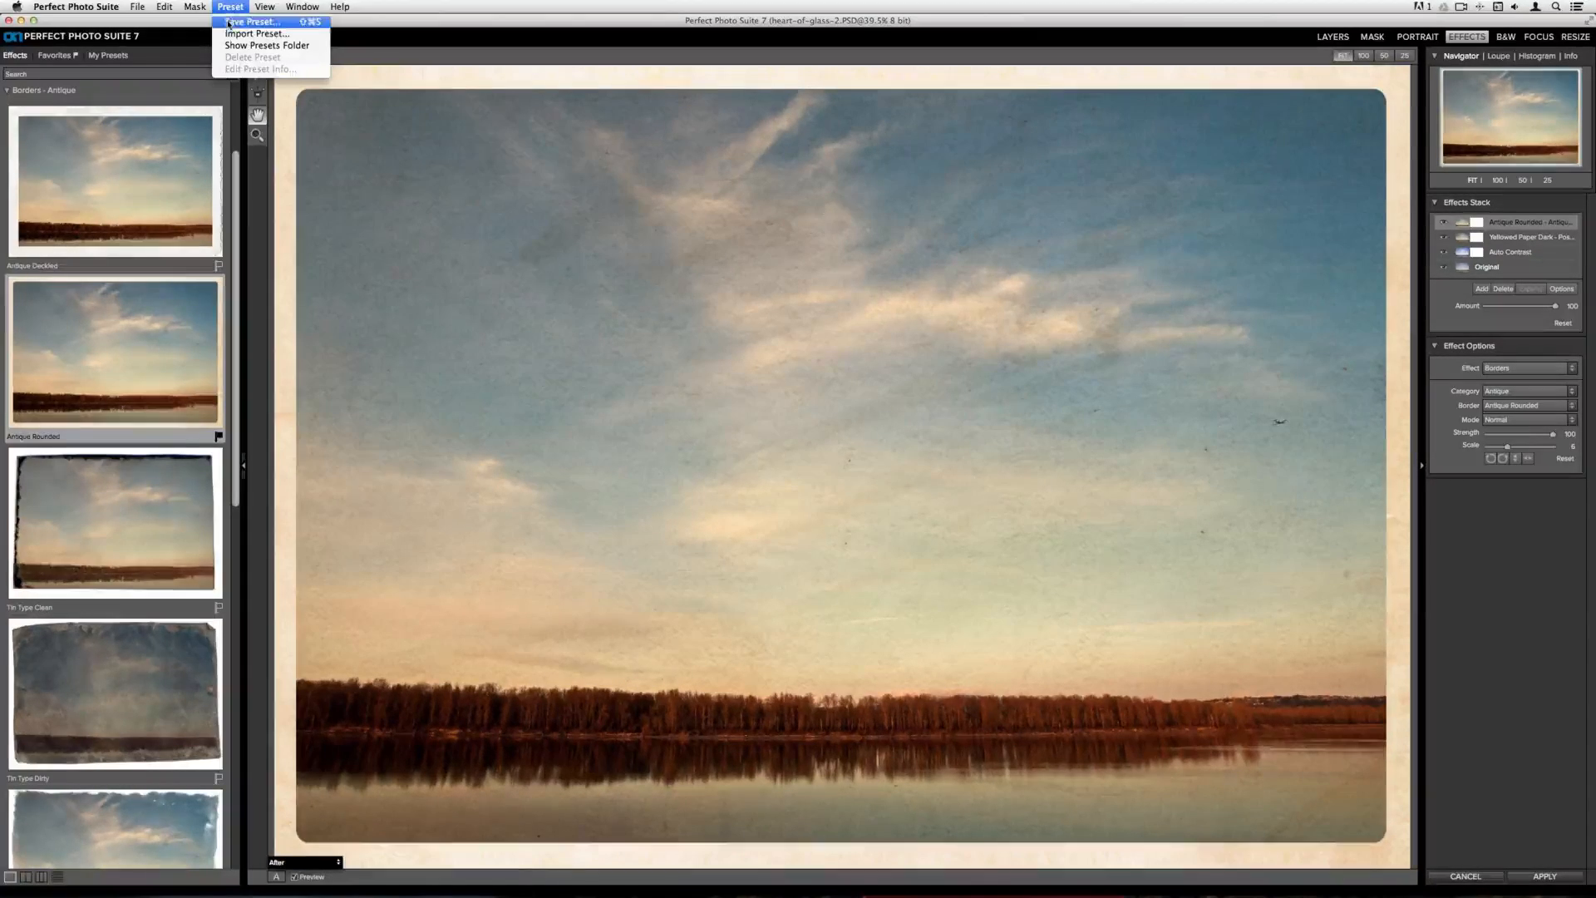
pyautogui.click(228, 24)
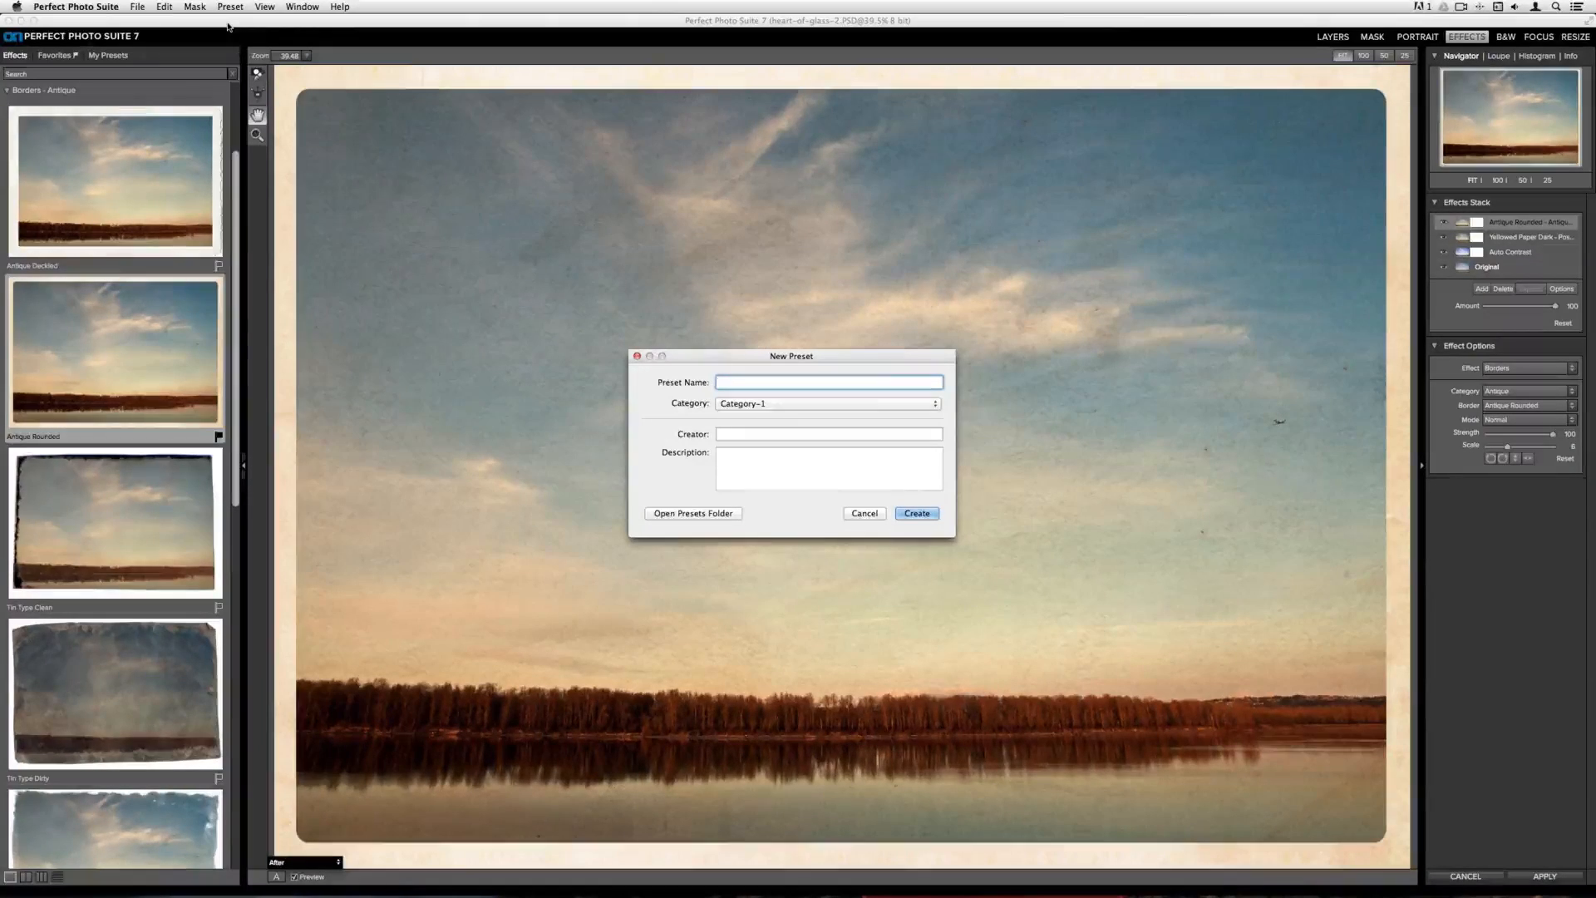
pyautogui.write('Postc')
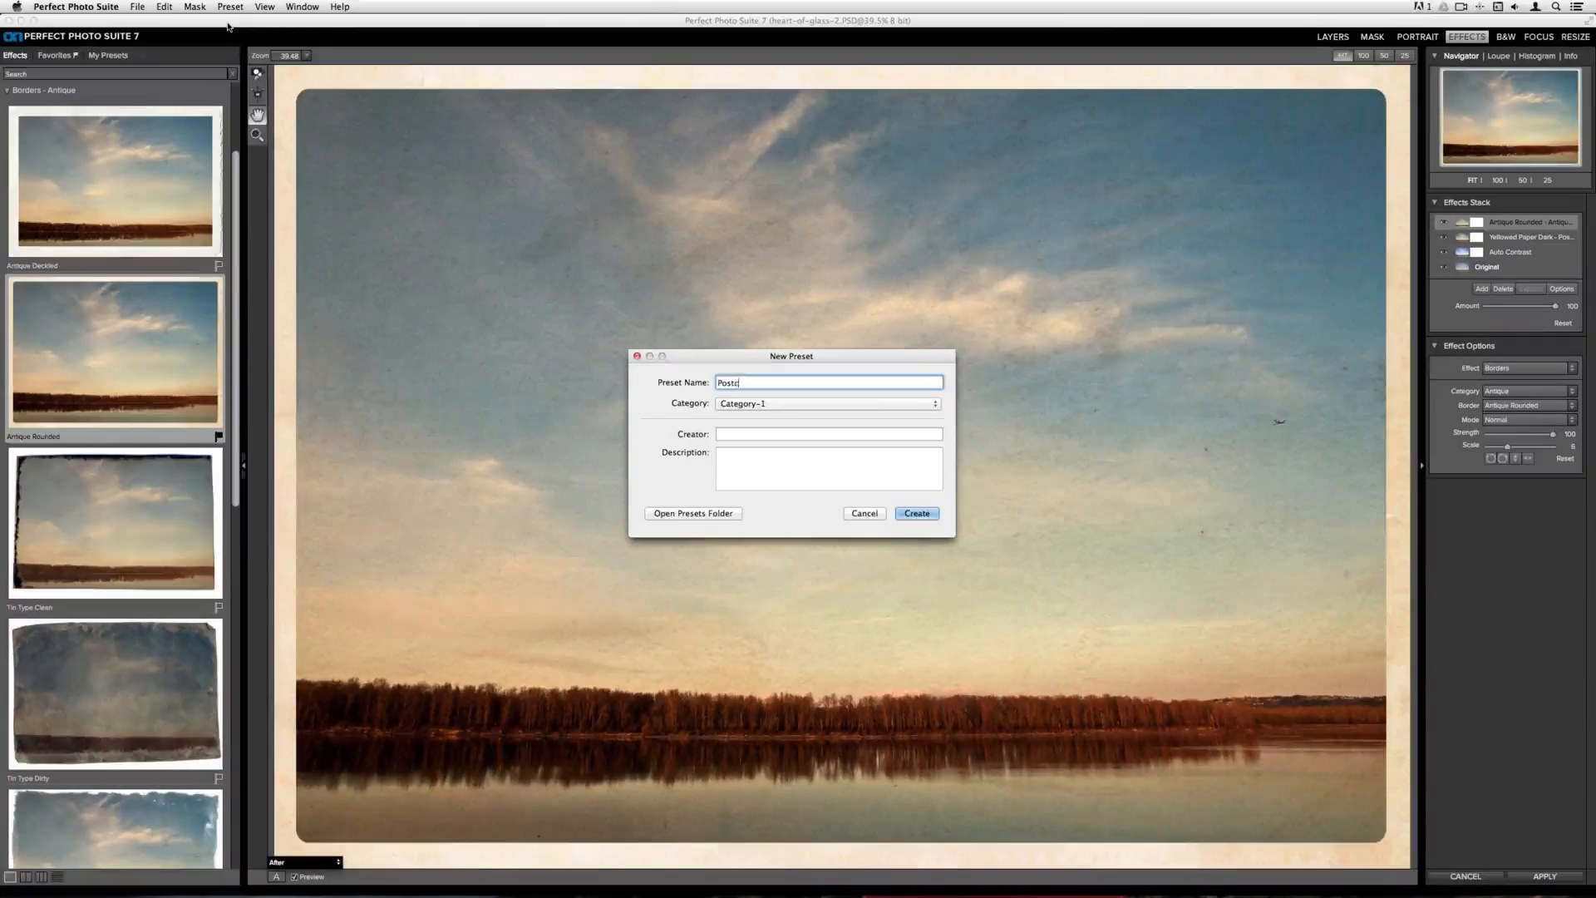
pyautogui.write('ard Look')
pyautogui.click(764, 404)
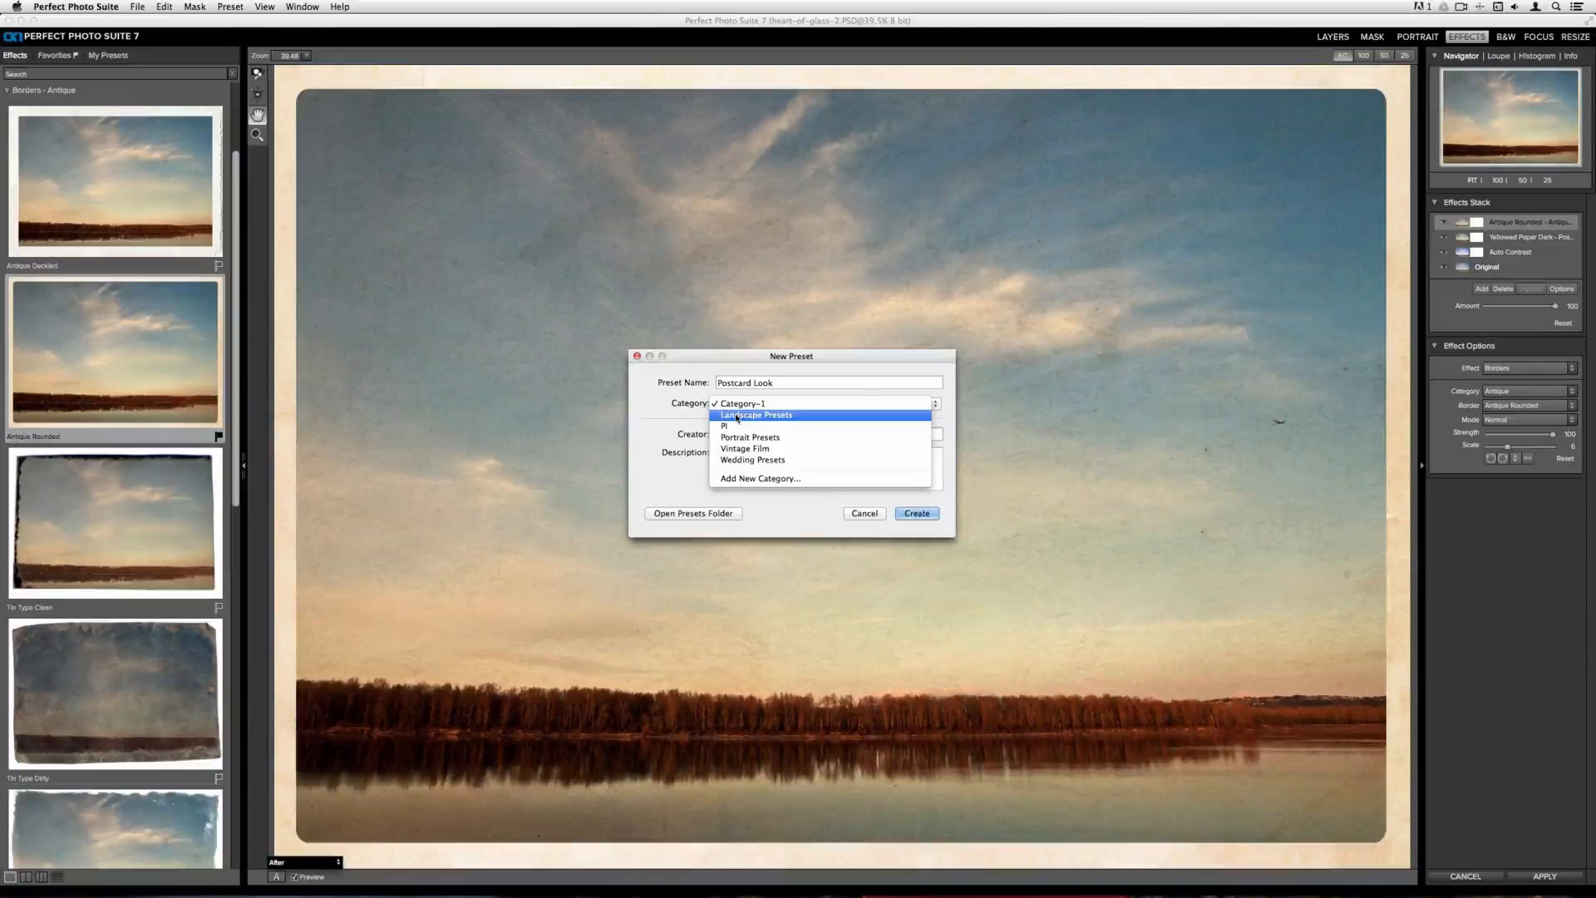
pyautogui.click(767, 449)
# Enter the creator's name and create the preset
pyautogui.click(748, 432)
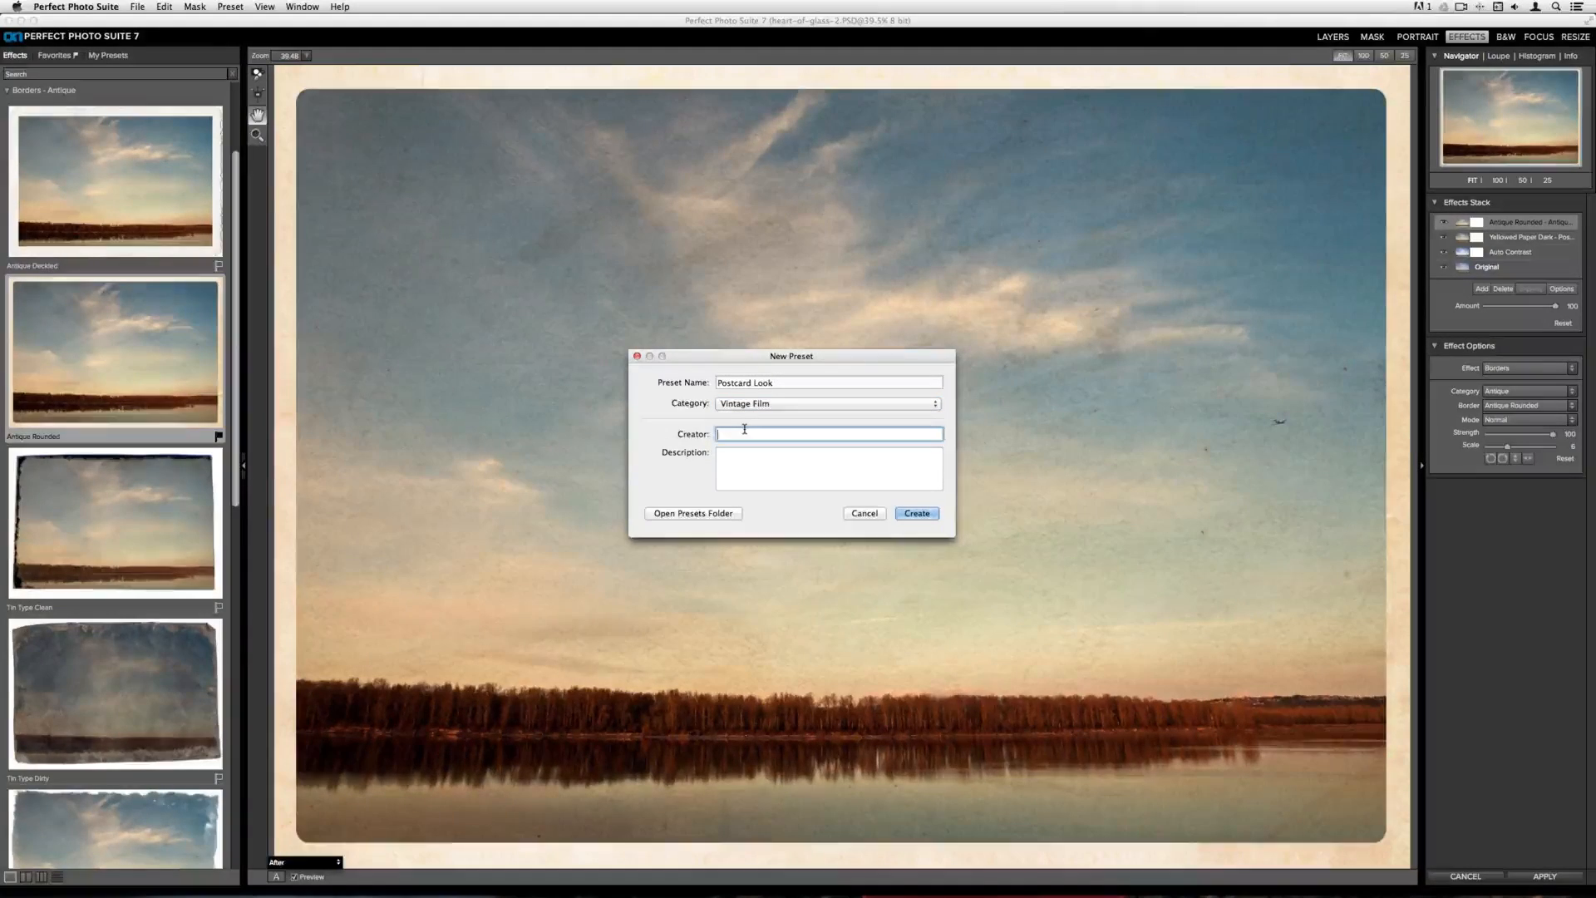
pyautogui.write('Liz')
pyautogui.click(760, 464)
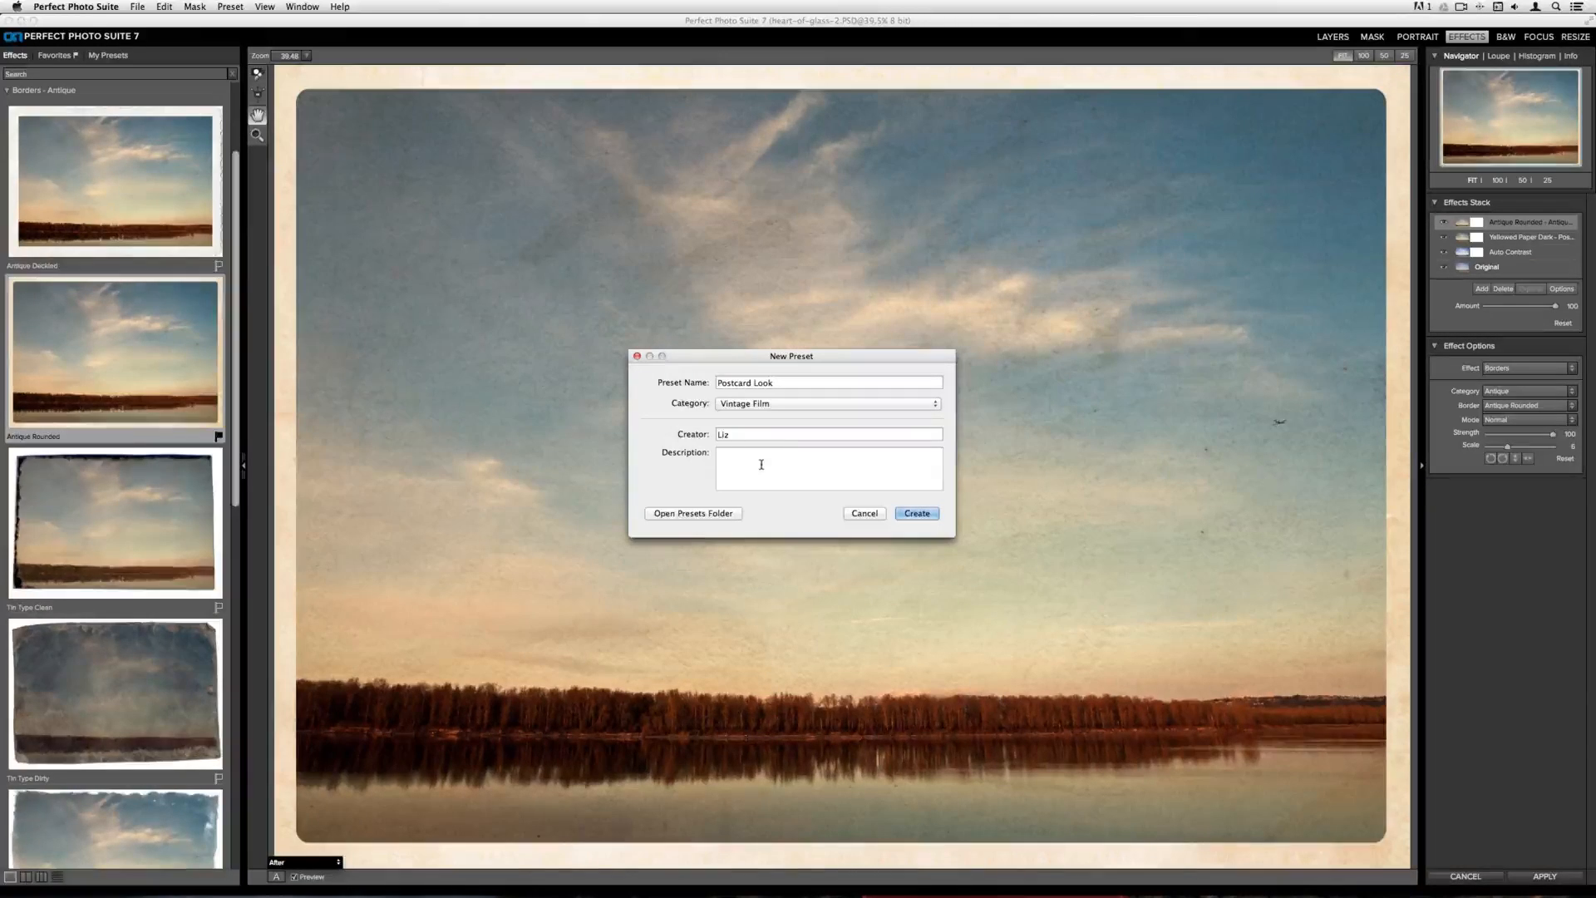
pyautogui.click(927, 515)
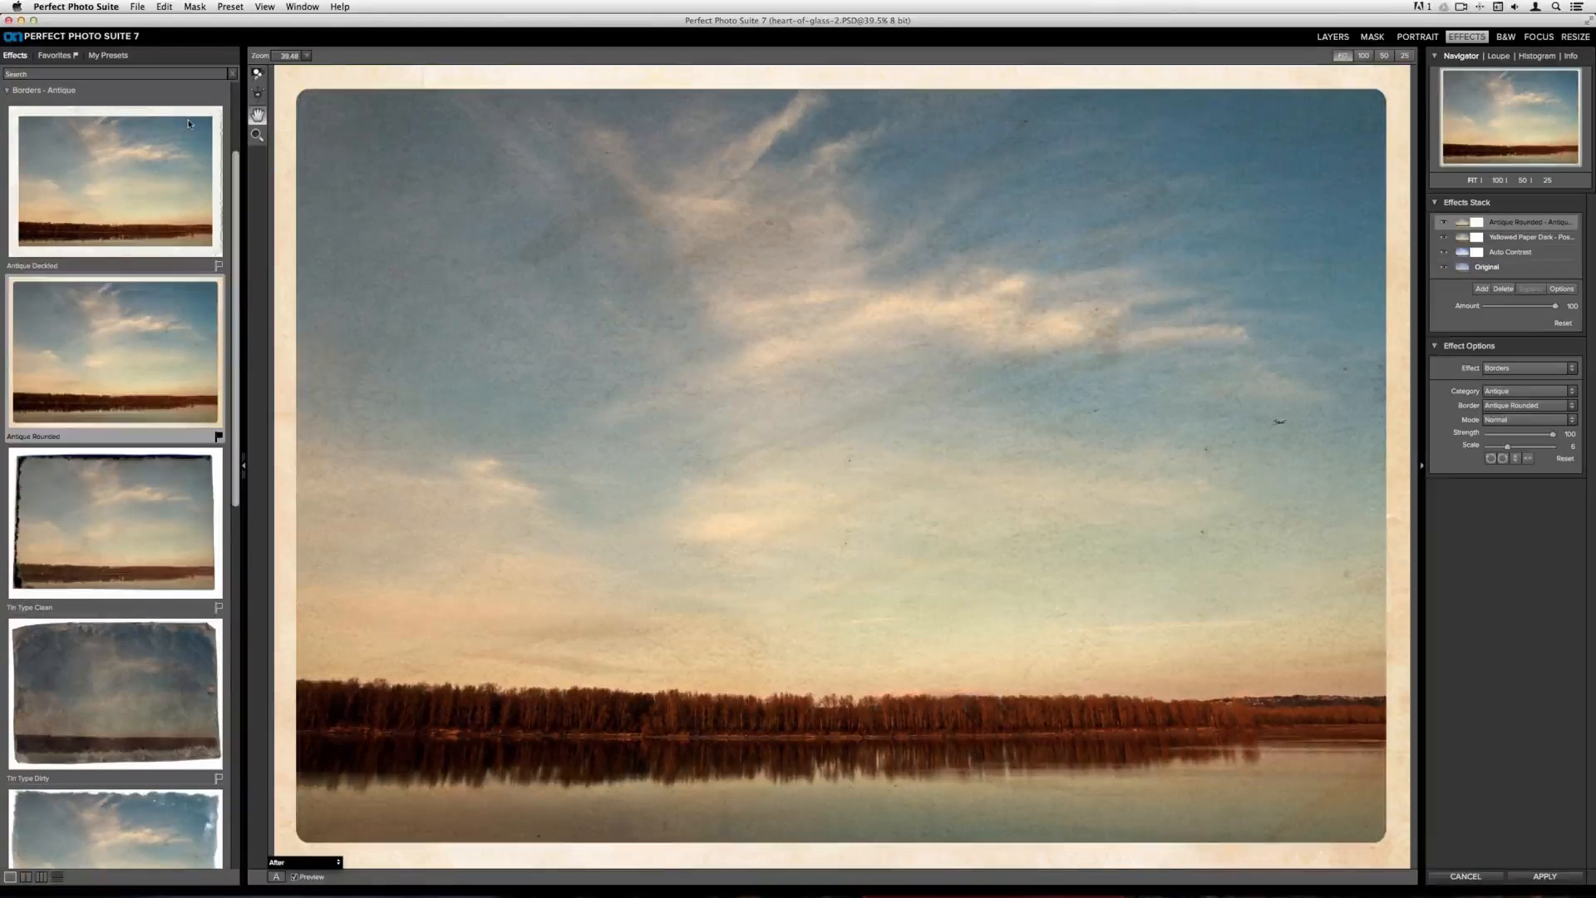
# Open My Presets and expand the Vintage Film category to check the Postcard Look preset
pyautogui.click(111, 56)
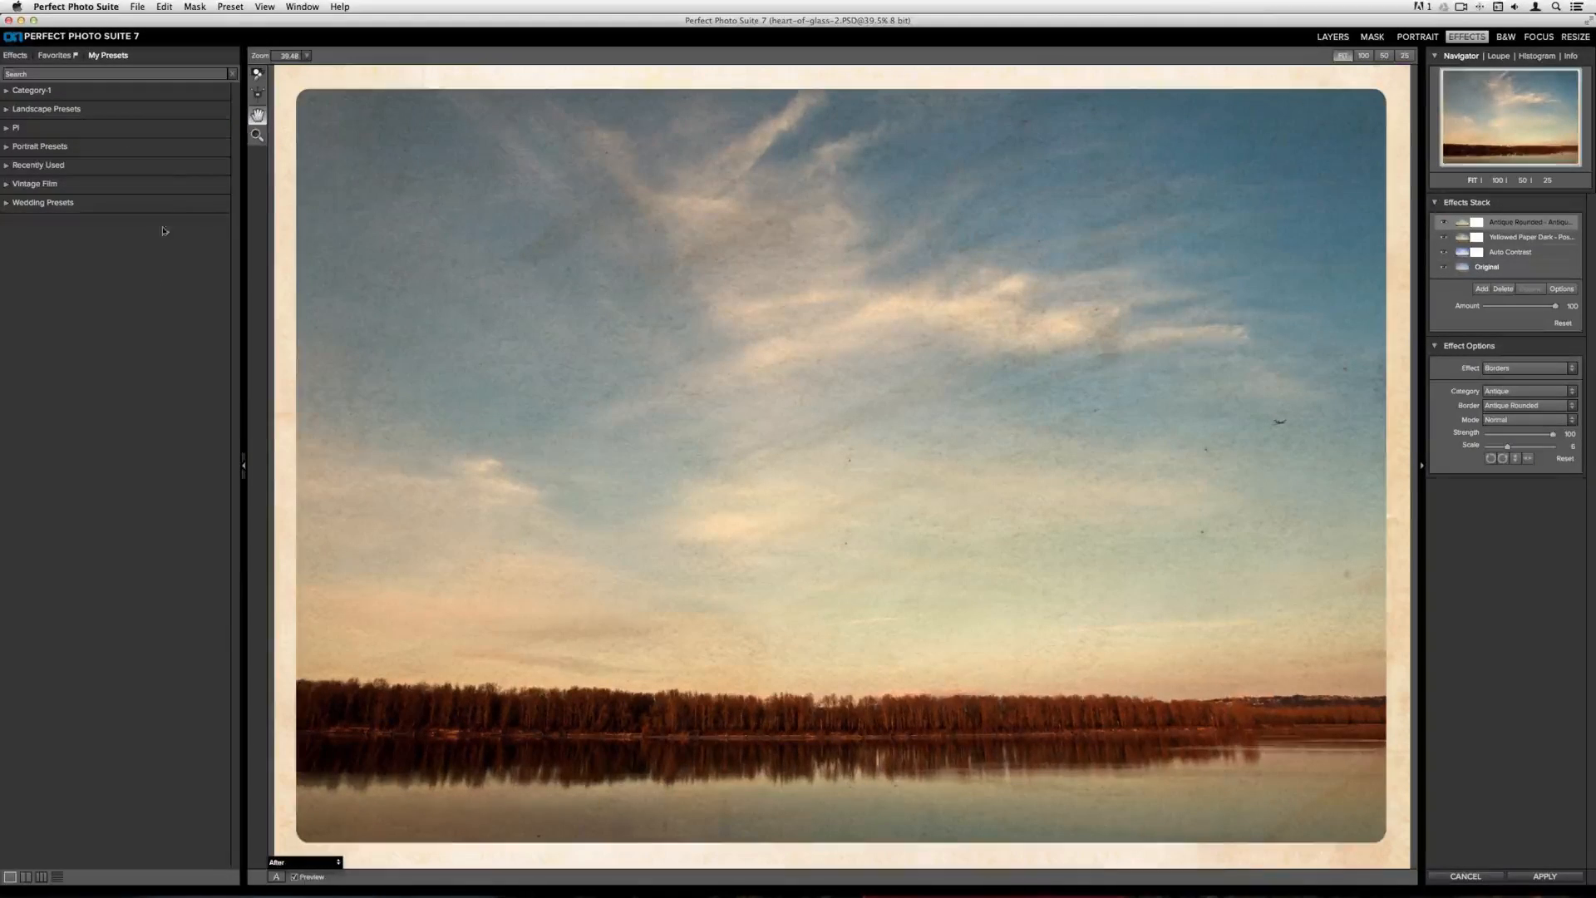
pyautogui.click(34, 190)
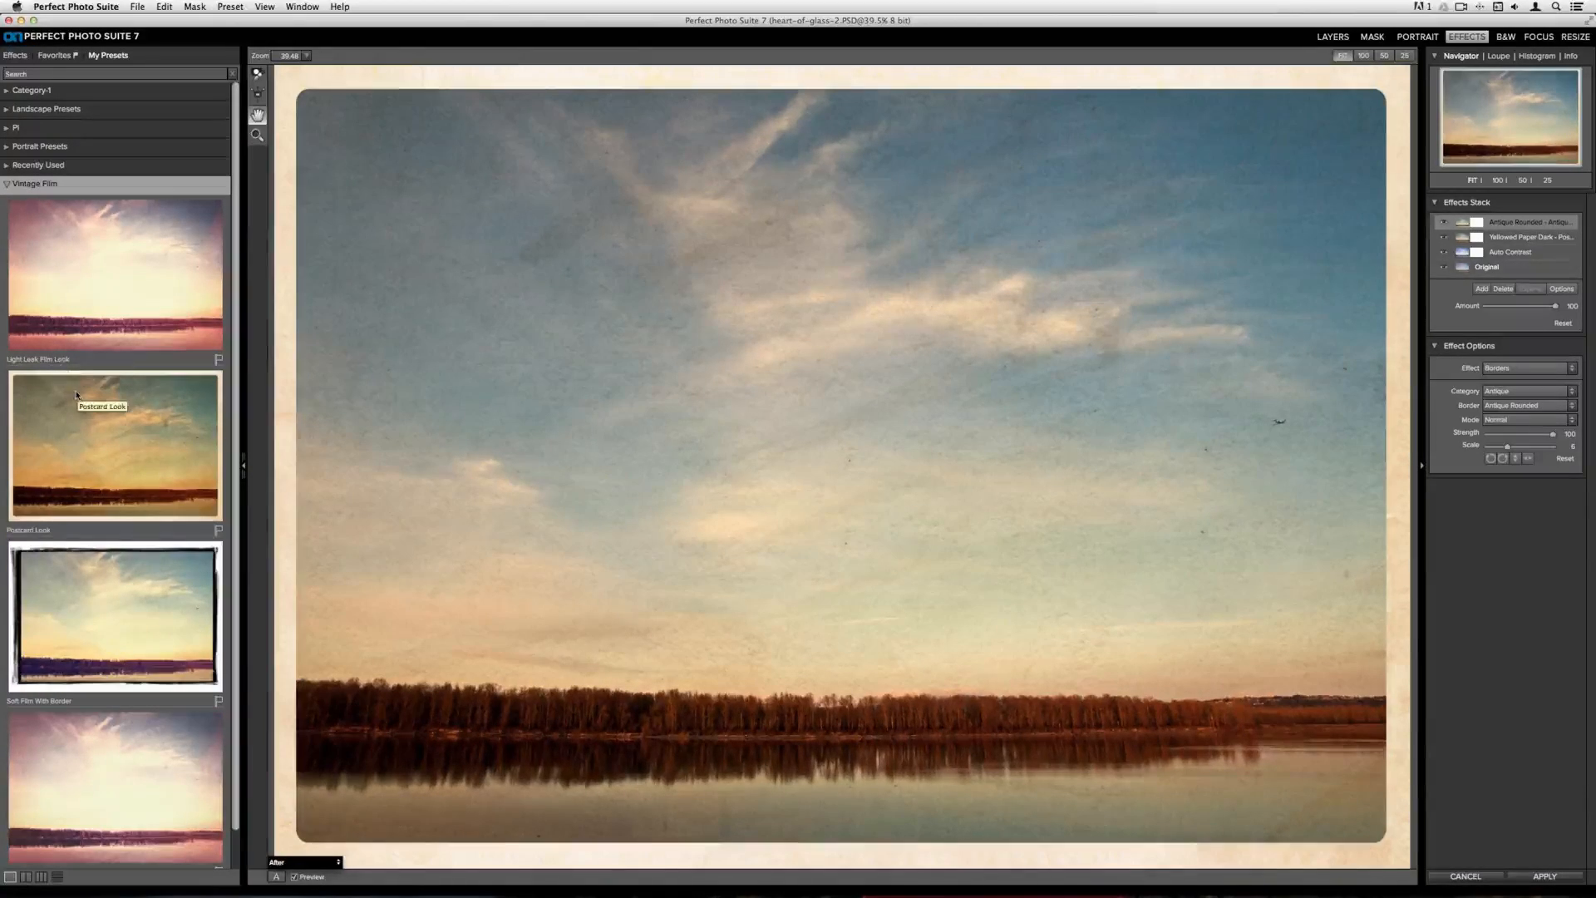
pyautogui.scroll(-2, 76, 395)
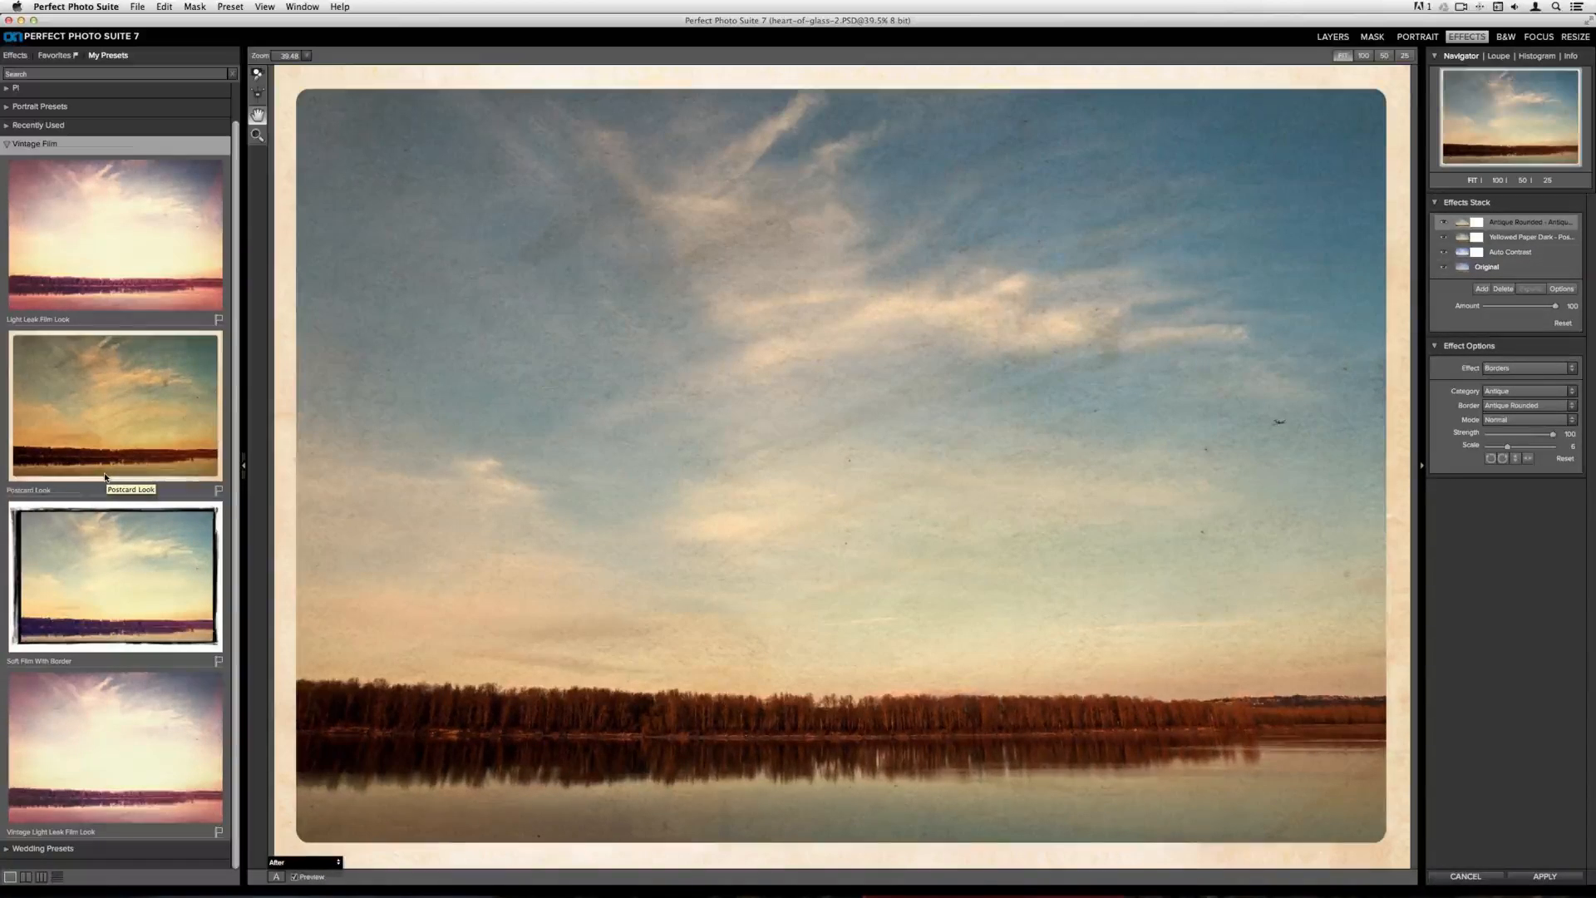
# Cancel the effects session and close the photo without saving its changes
pyautogui.click(1469, 876)
pyautogui.click(876, 468)
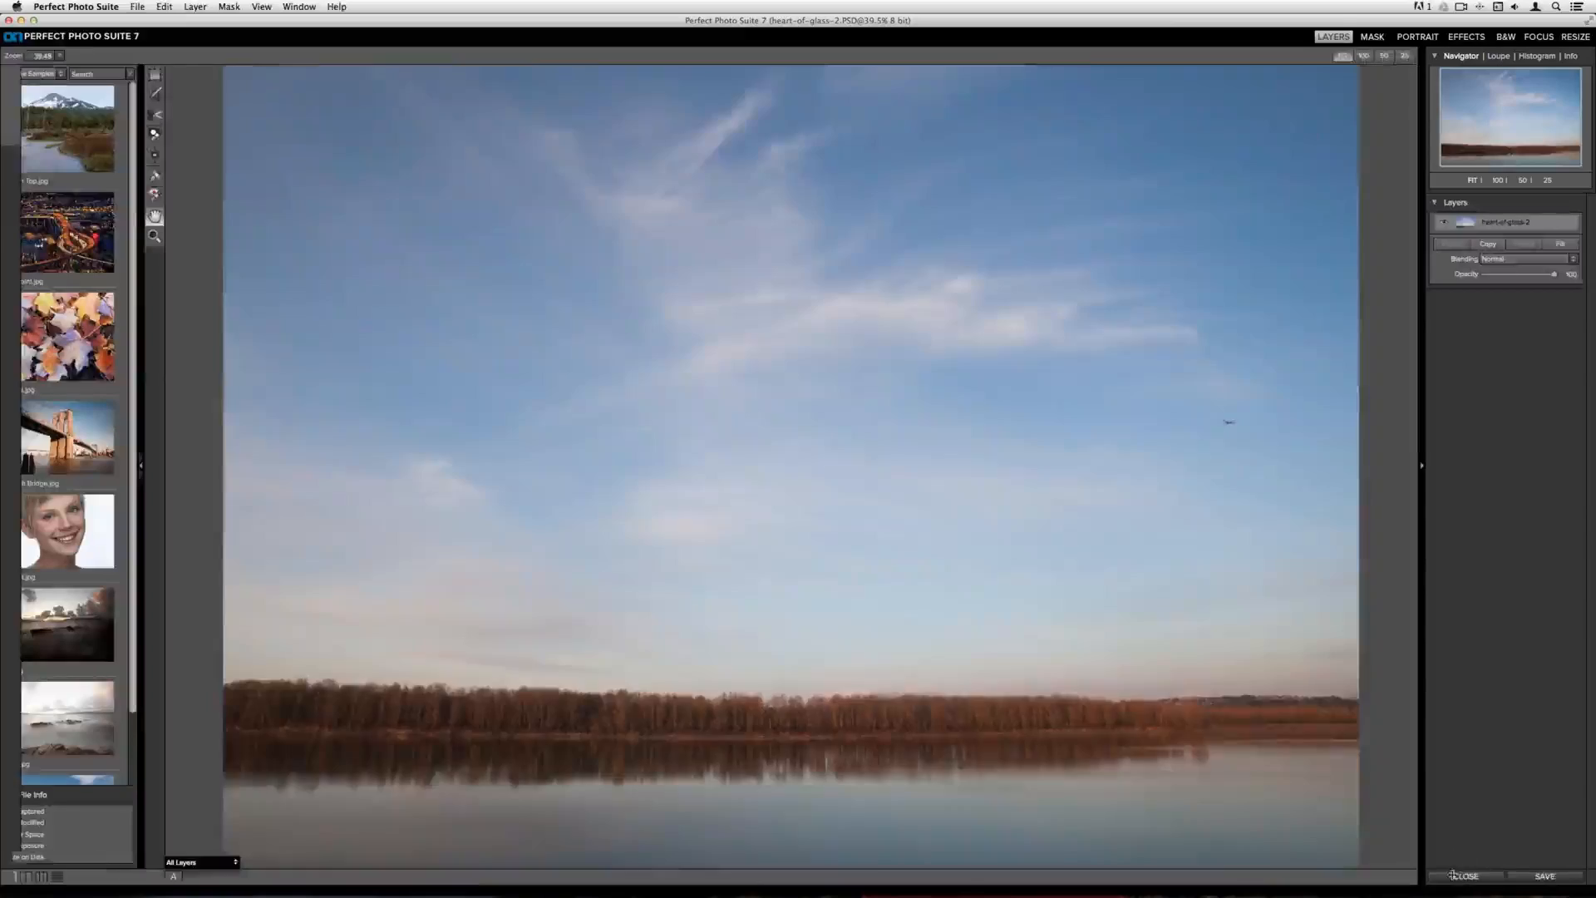
pyautogui.click(1463, 876)
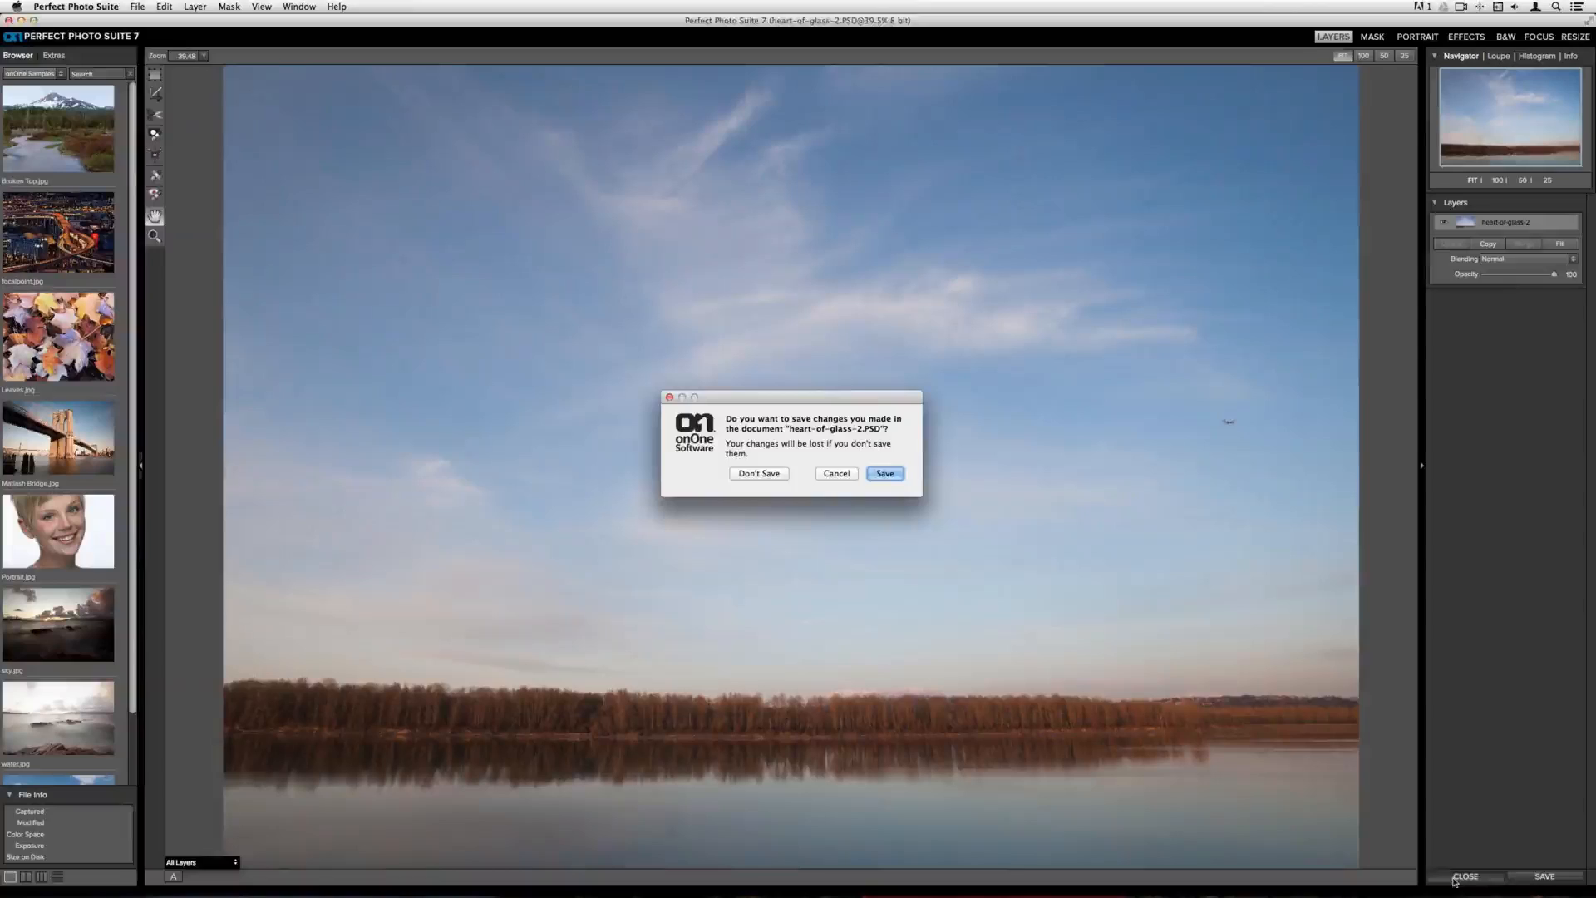
pyautogui.click(760, 472)
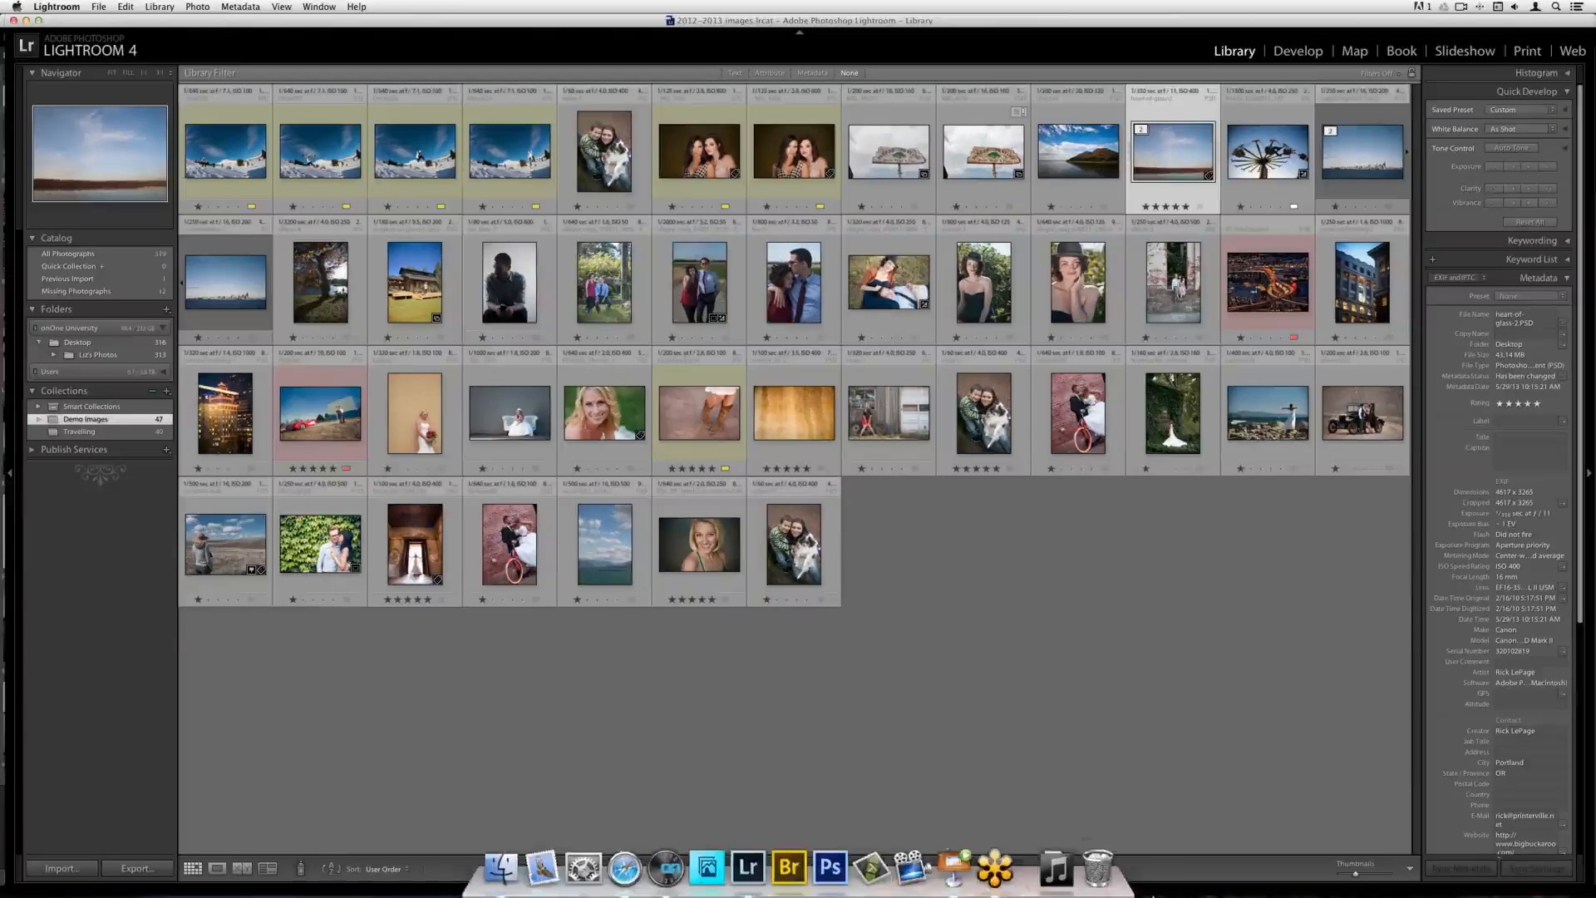
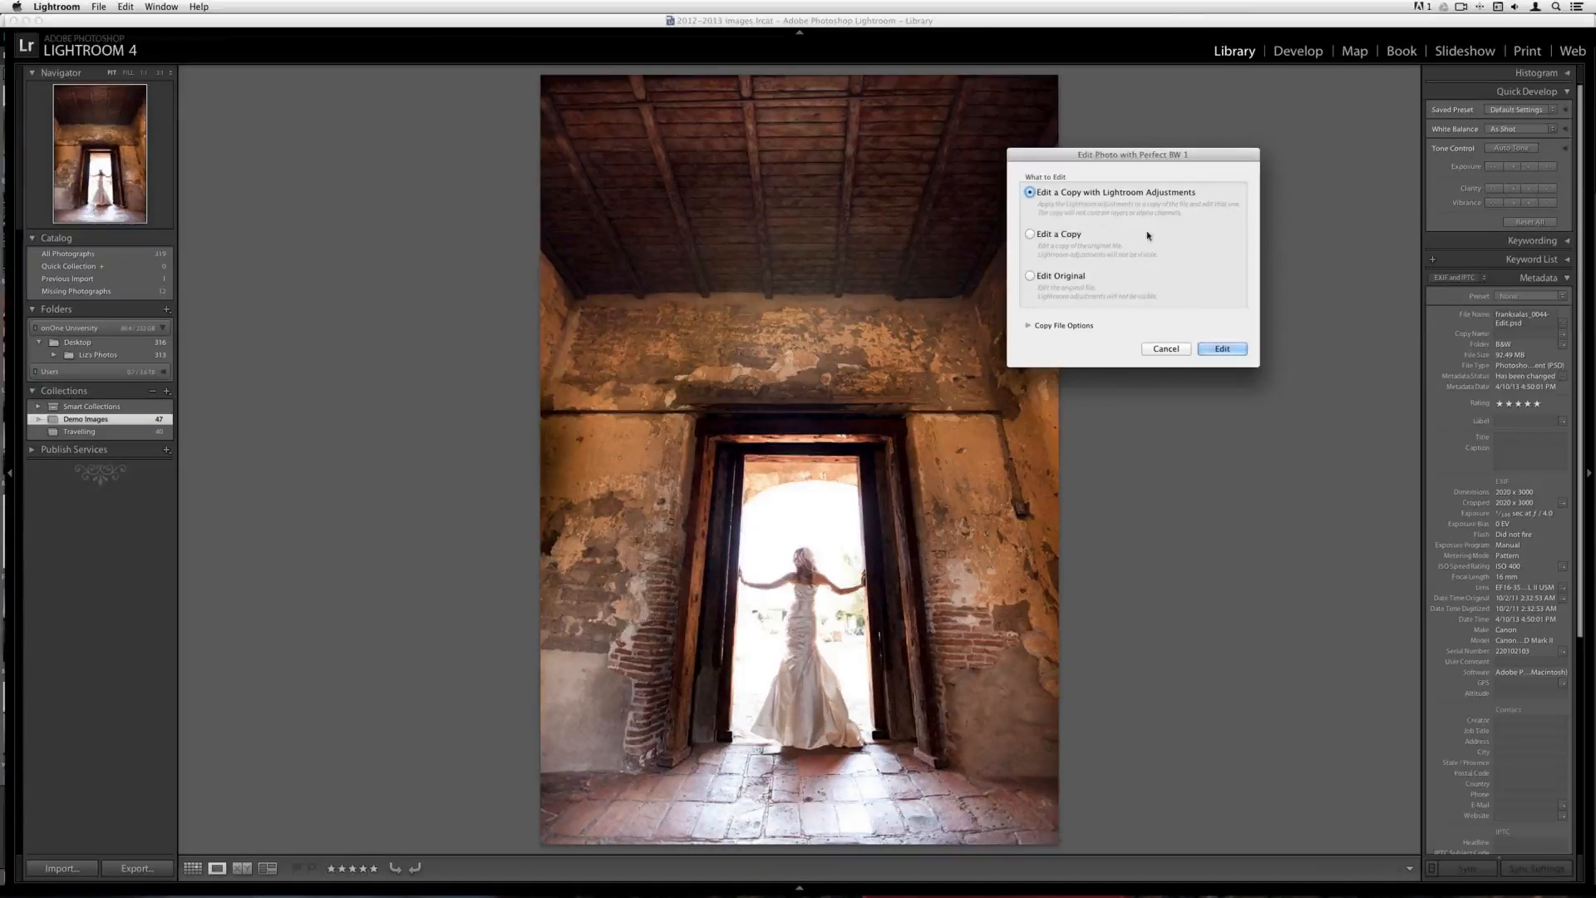
# Open the doorway photo in Perfect B&W as a copy with Lightroom adjustments and expand the 20th Century Classic Silver presets
pyautogui.click(1222, 348)
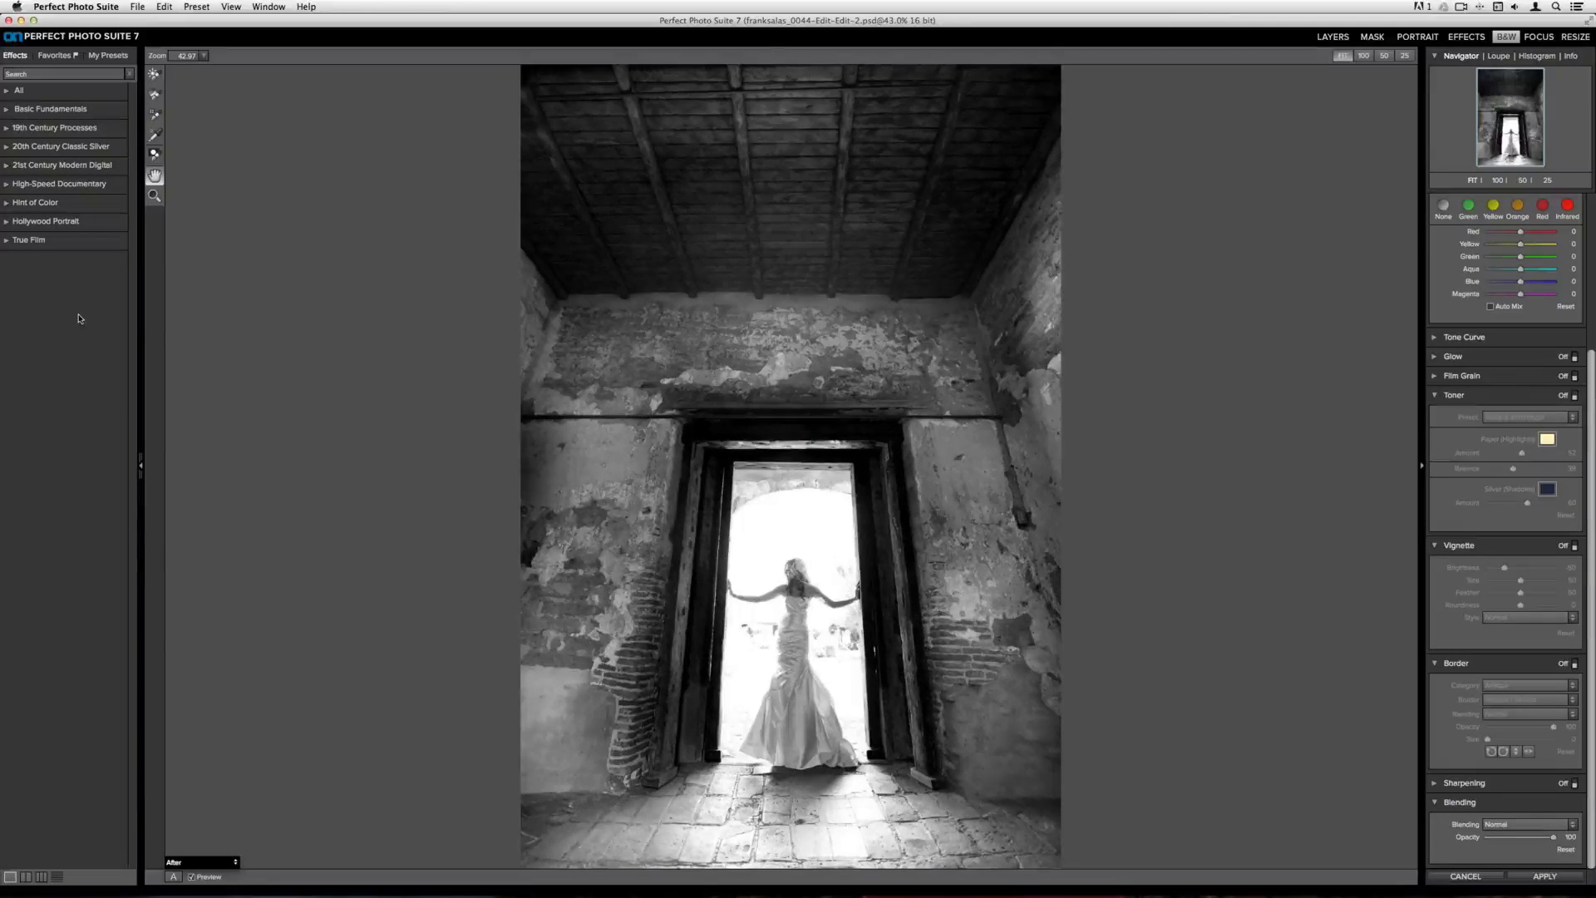
pyautogui.click(43, 74)
pyautogui.click(66, 146)
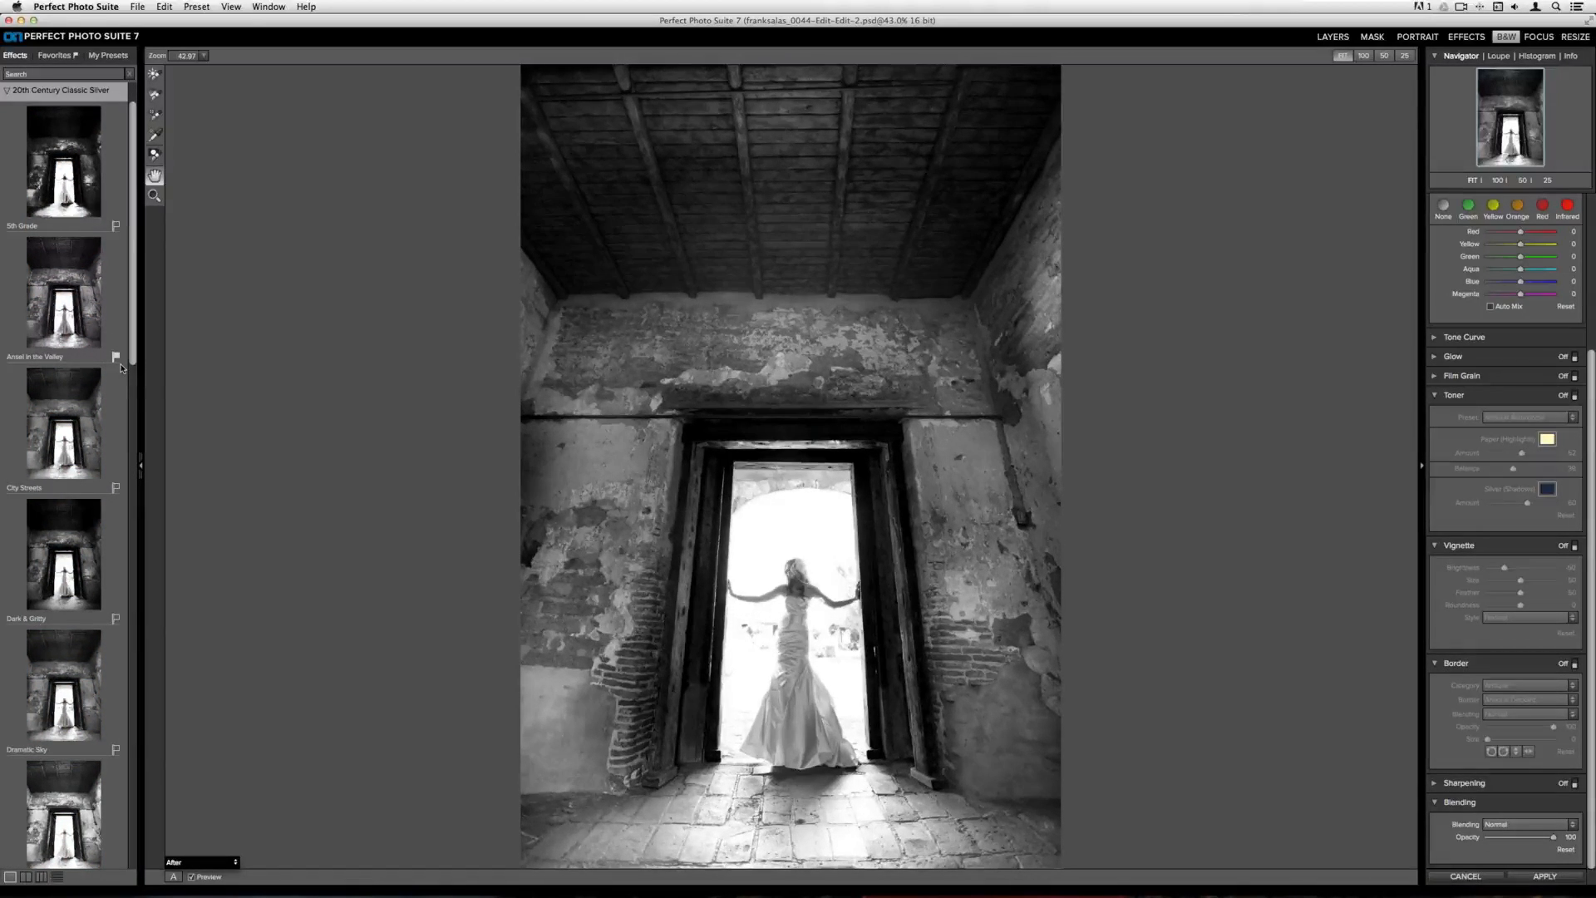
# Apply the Calotype Glass Negative preset from the 19th Century Processes category
pyautogui.scroll(3, 121, 369)
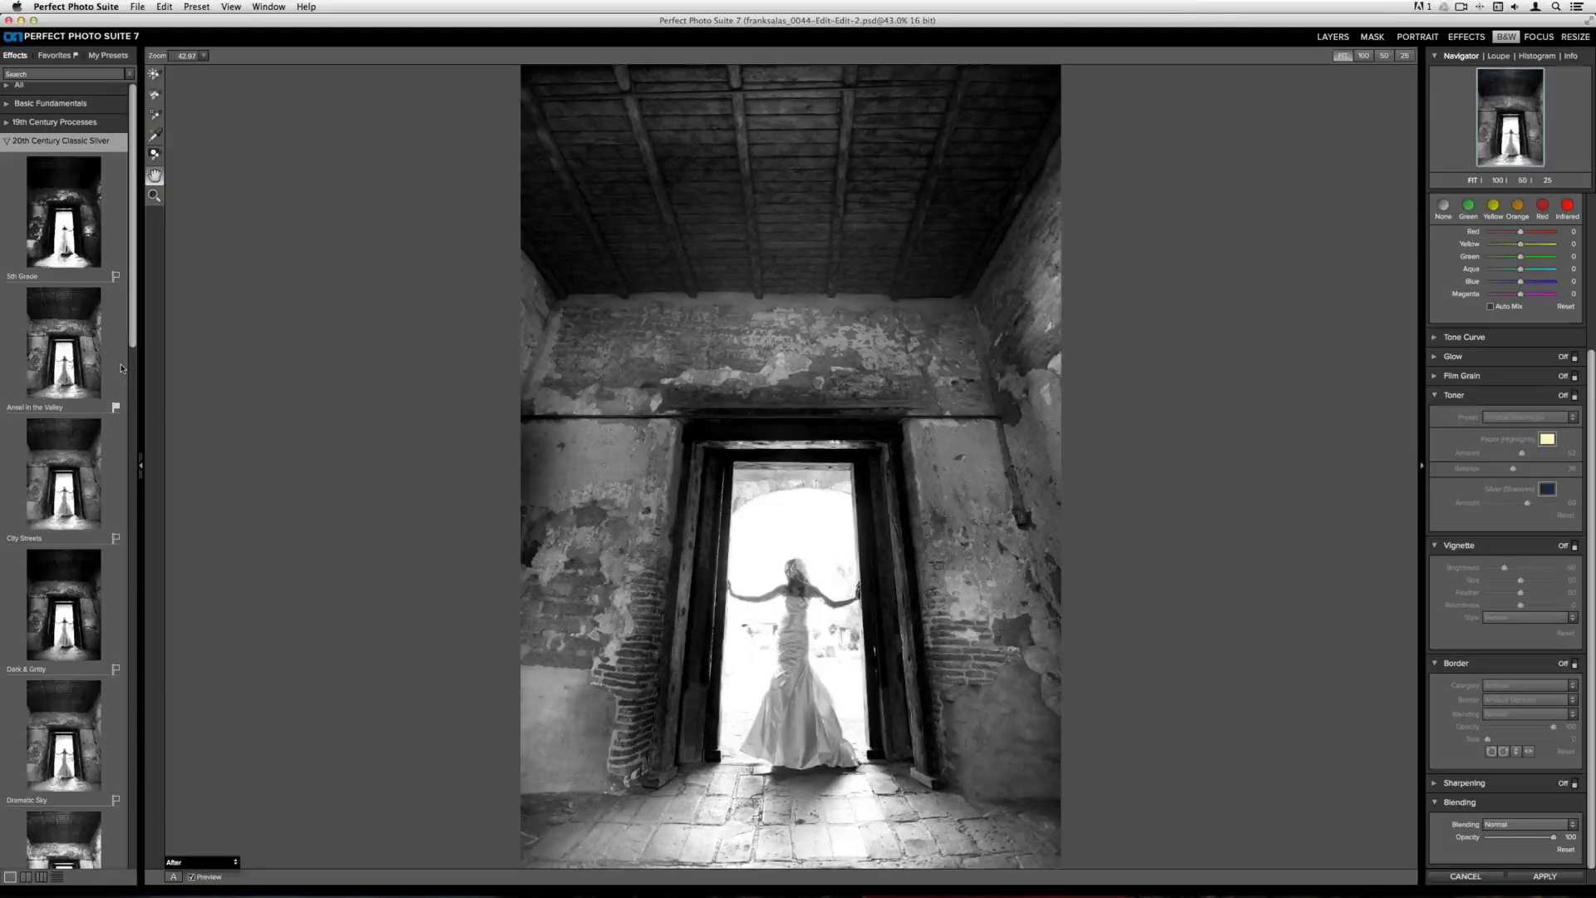
pyautogui.scroll(1, 121, 368)
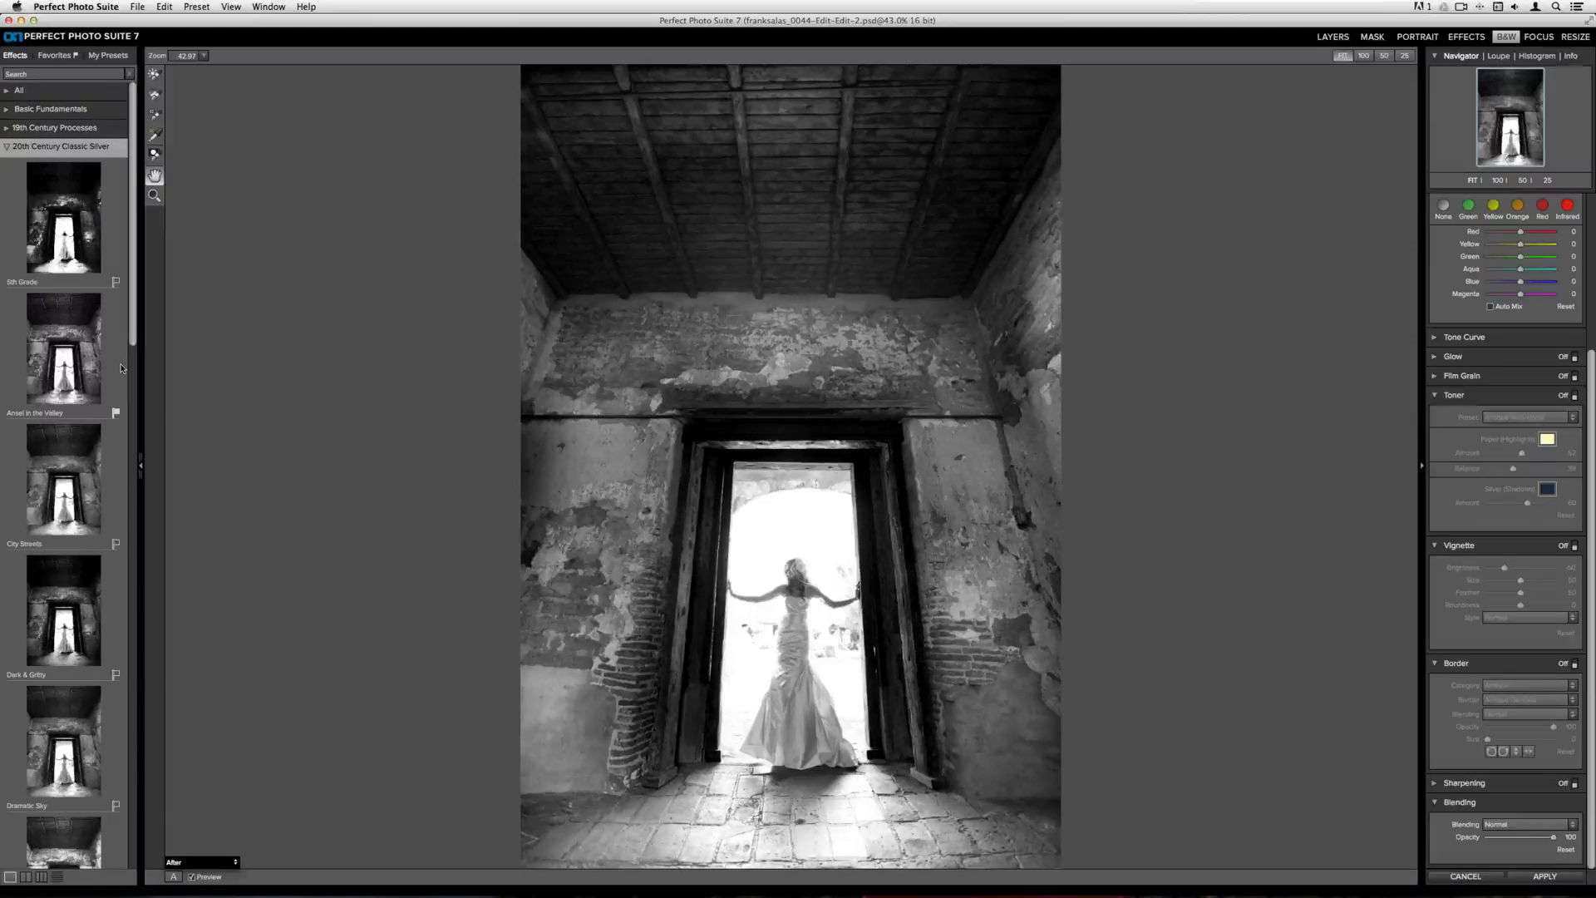
pyautogui.click(39, 131)
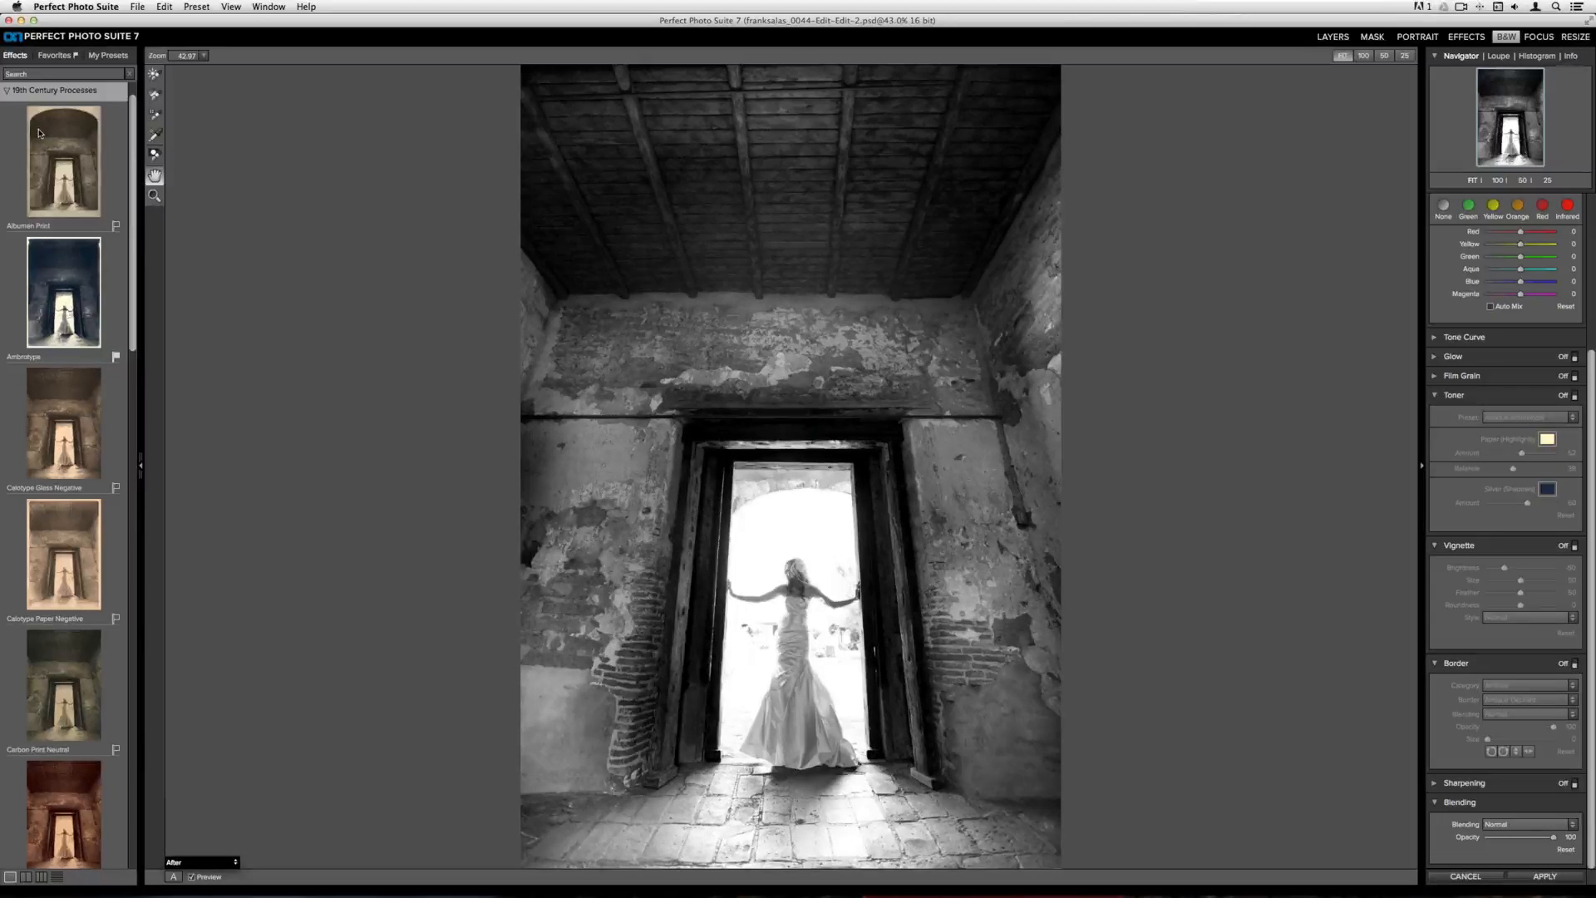
pyautogui.scroll(-3, 49, 279)
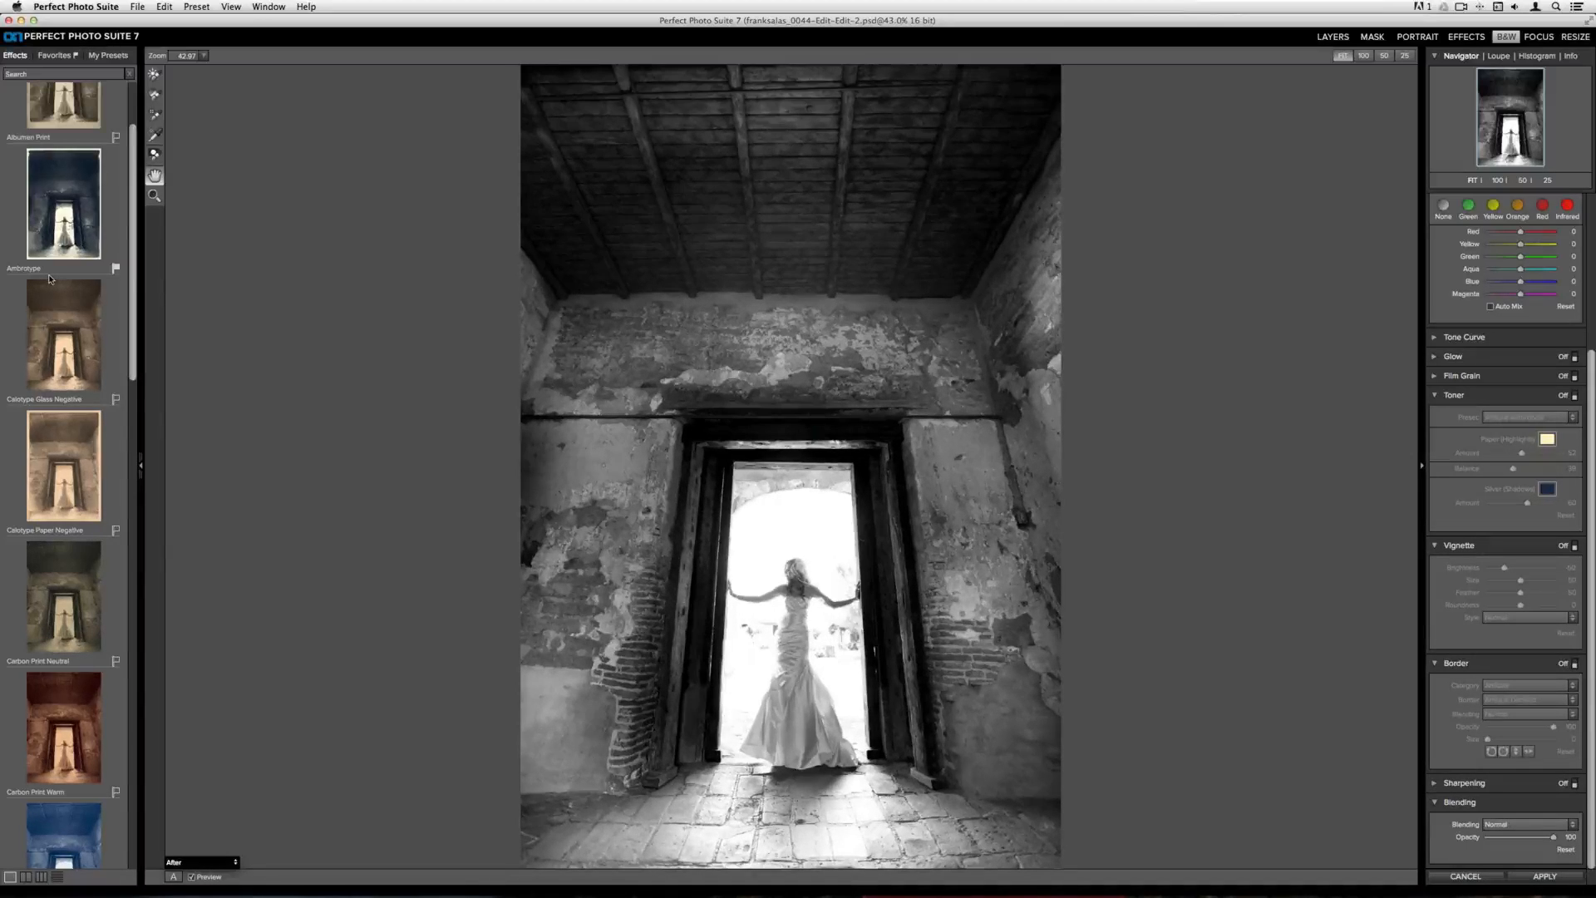
pyautogui.click(62, 335)
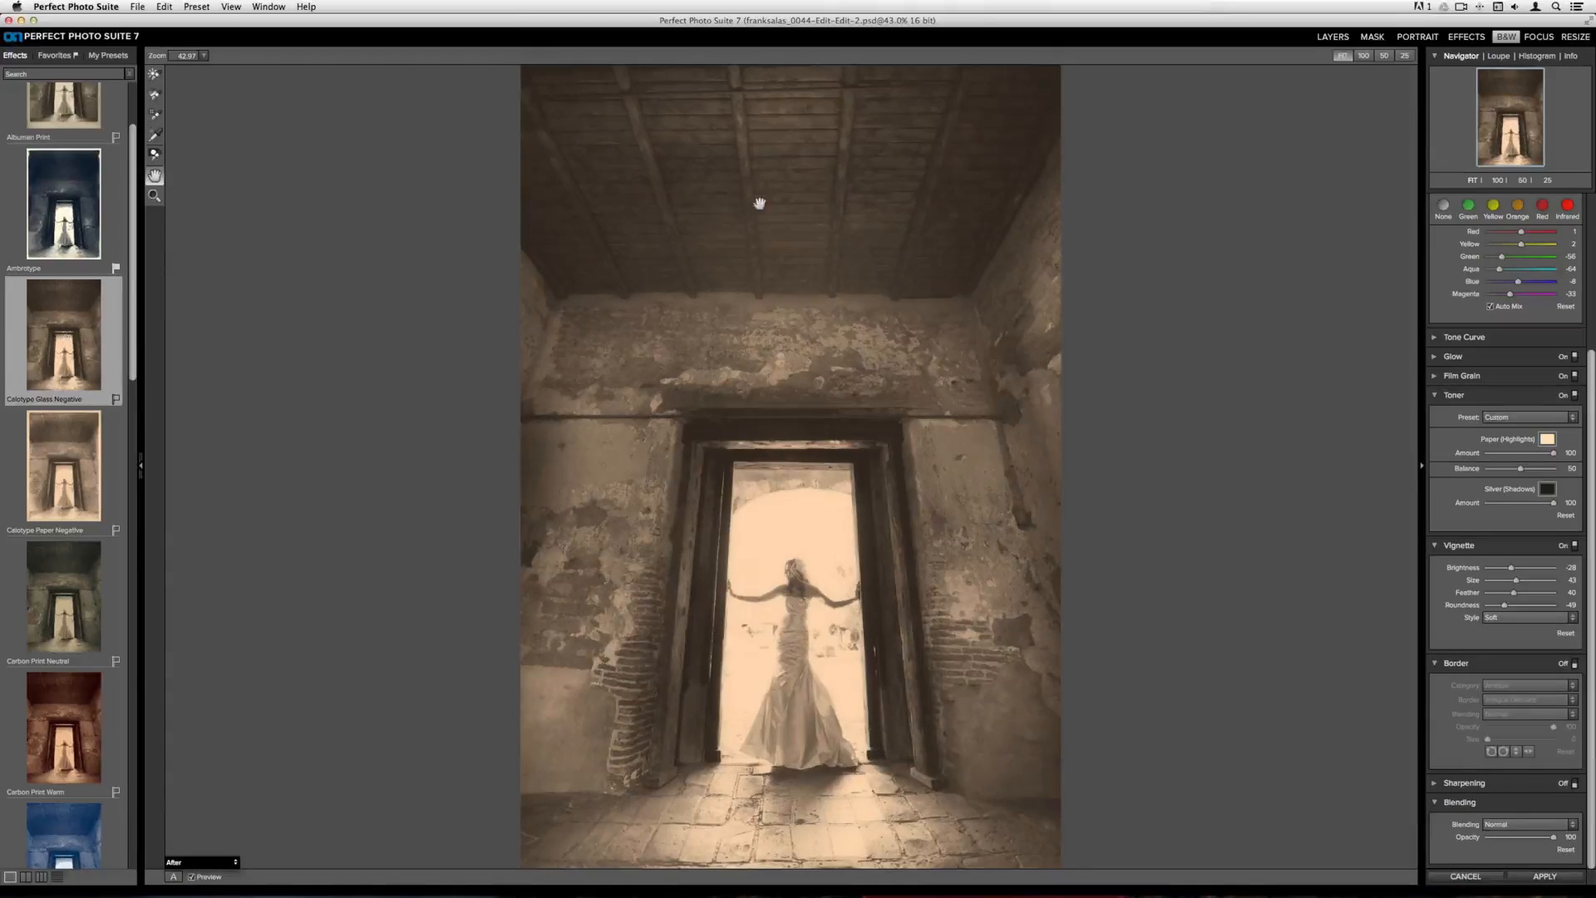
# Raise the Tone contrast to about 34
pyautogui.scroll(3, 1553, 398)
pyautogui.scroll(2, 1554, 398)
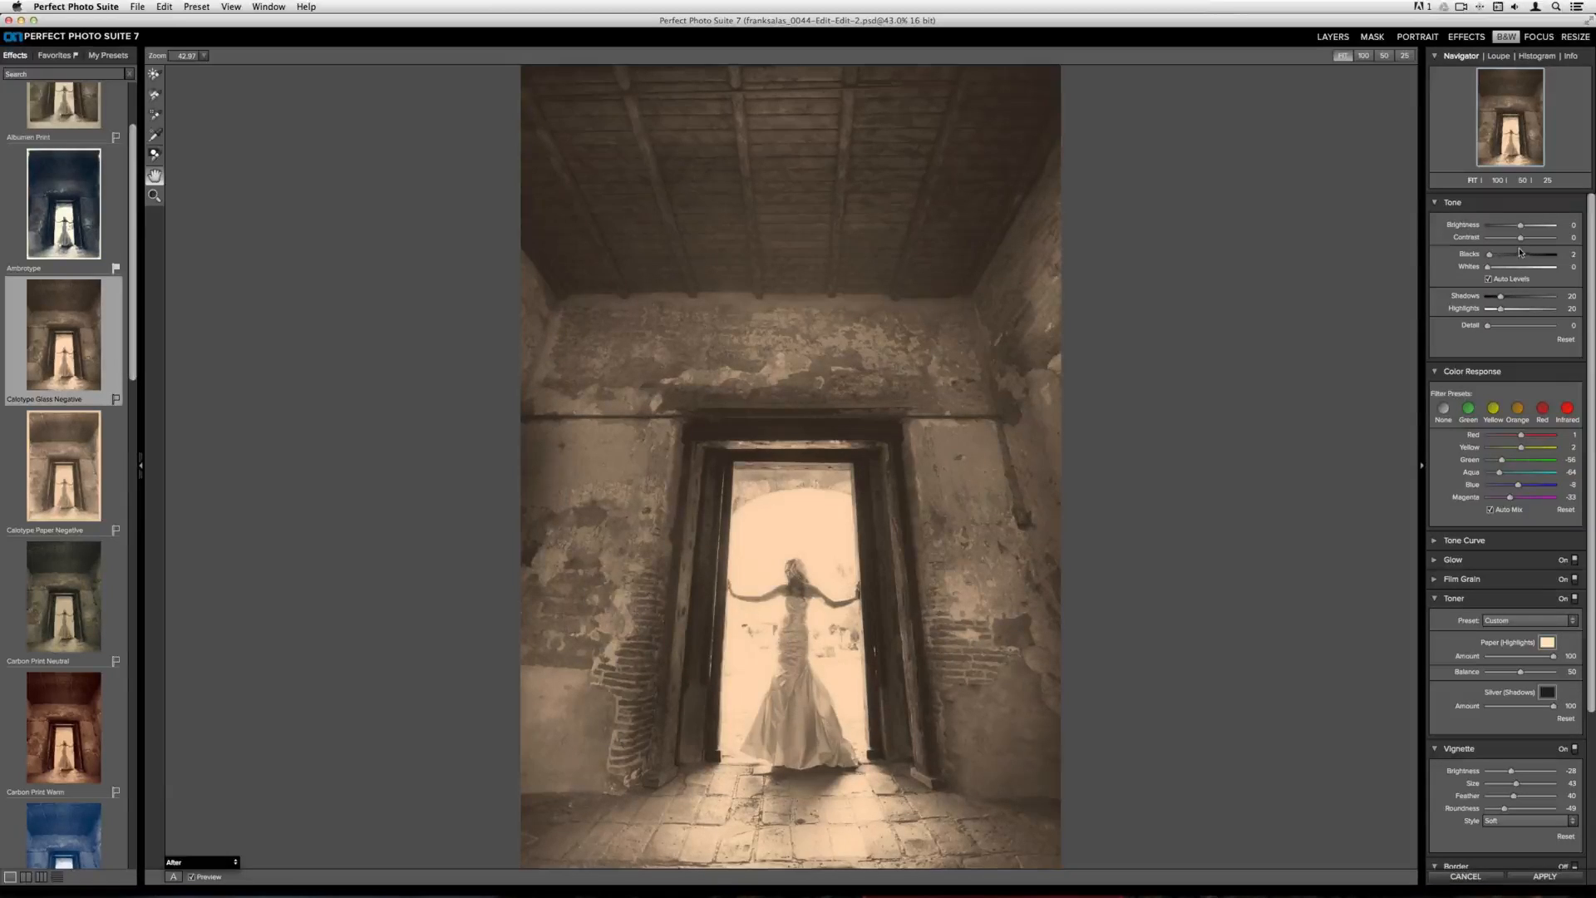
pyautogui.moveTo(1521, 242); pyautogui.dragTo(1531, 242)
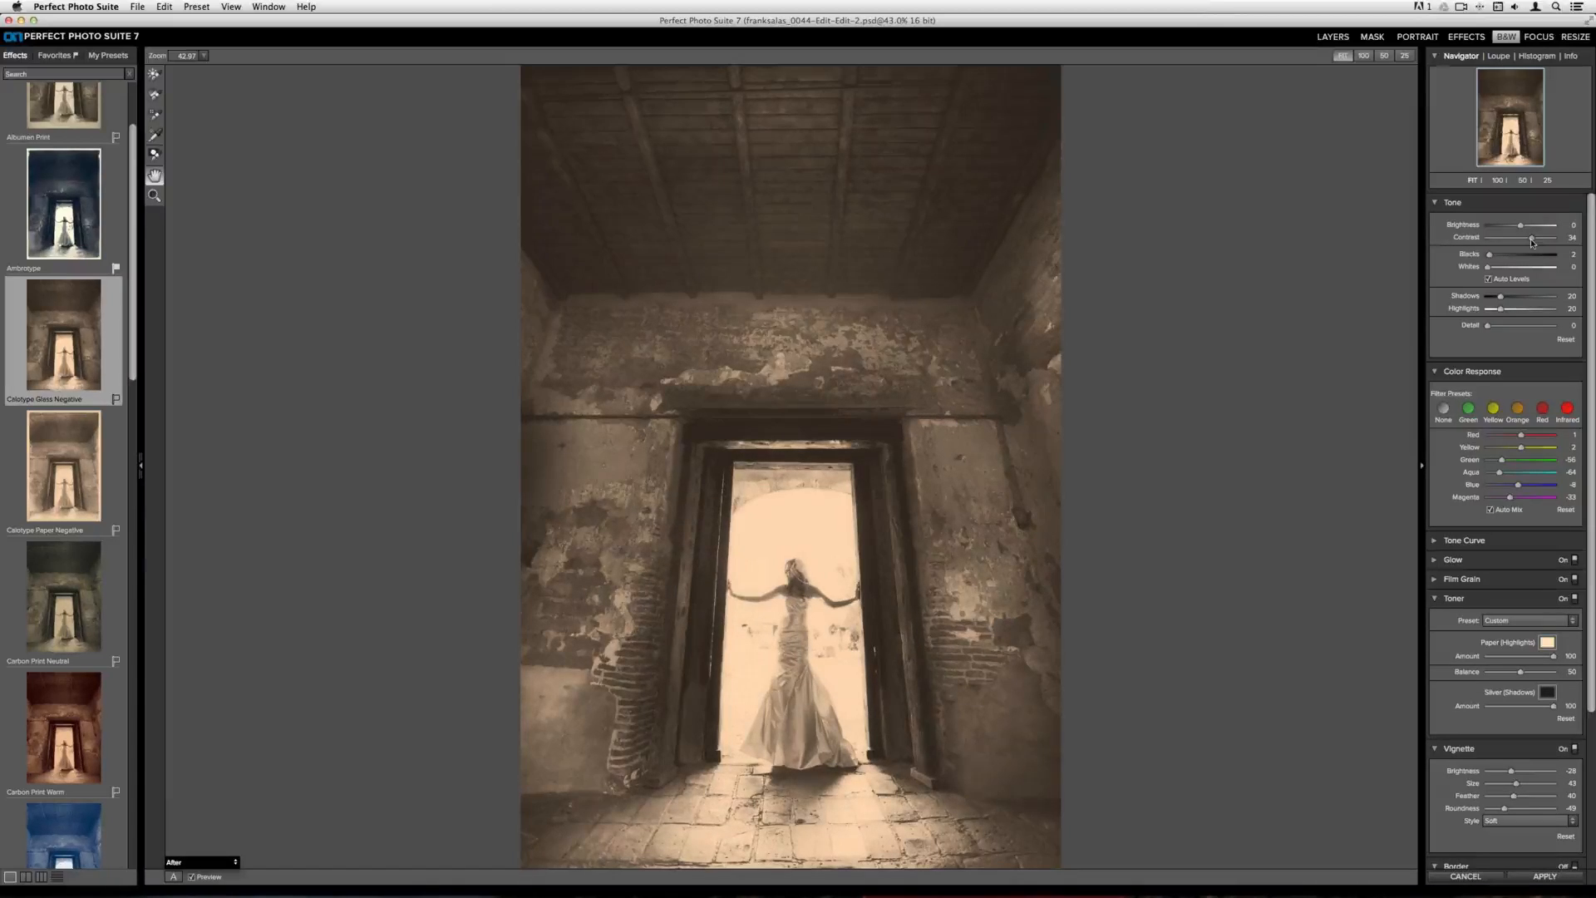
# Toggle the preview off and back on to compare the original with the effect
pyautogui.scroll(-3, 1527, 293)
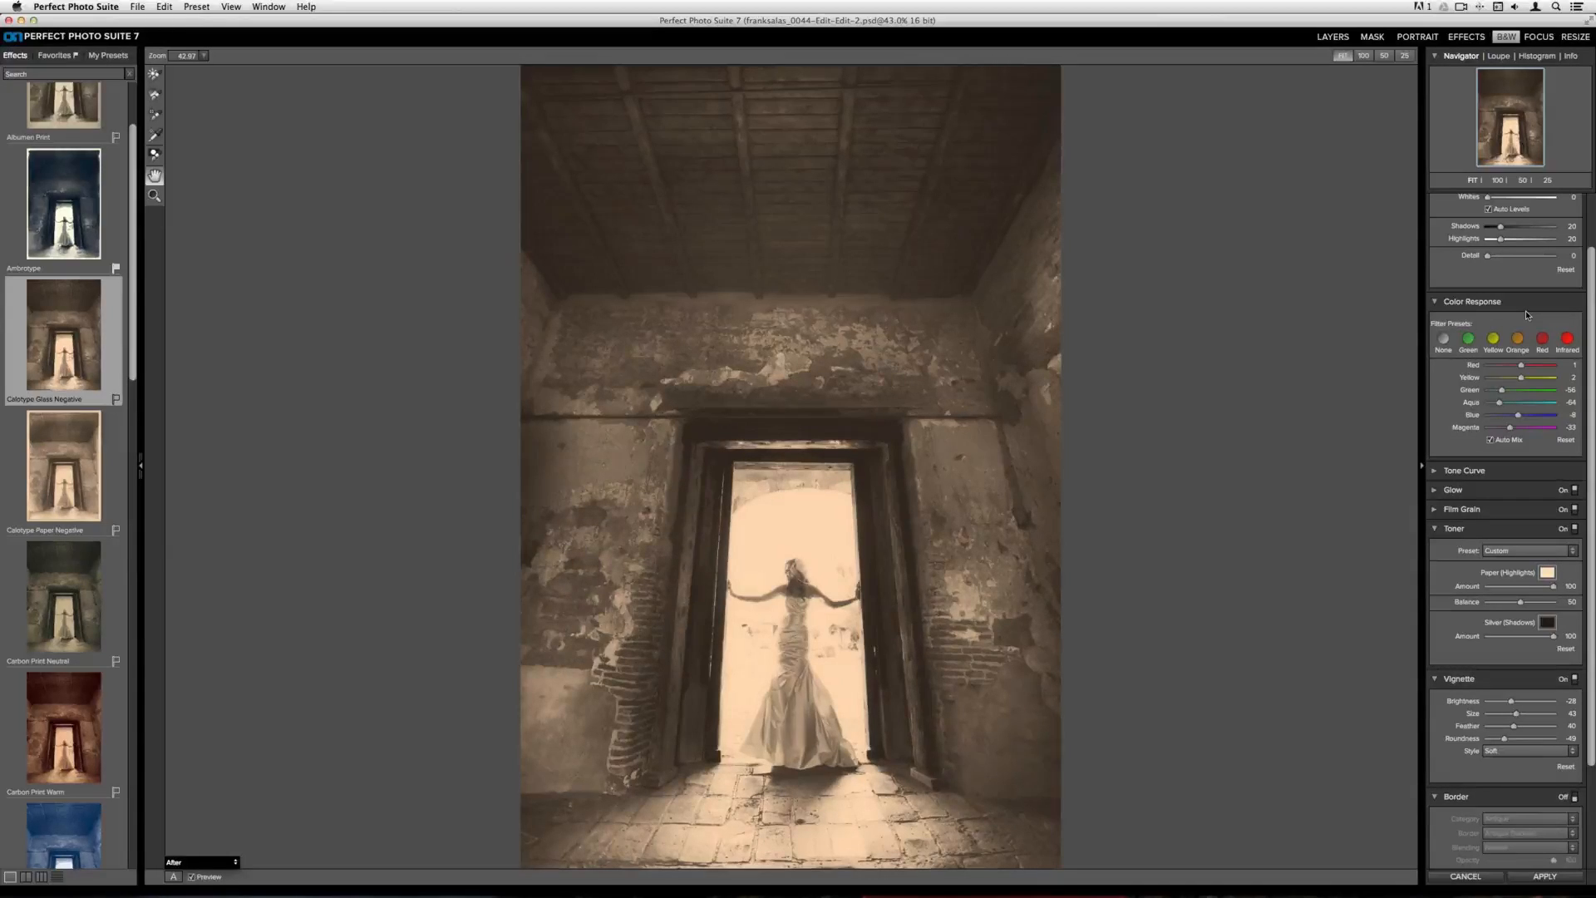
pyautogui.click(192, 877)
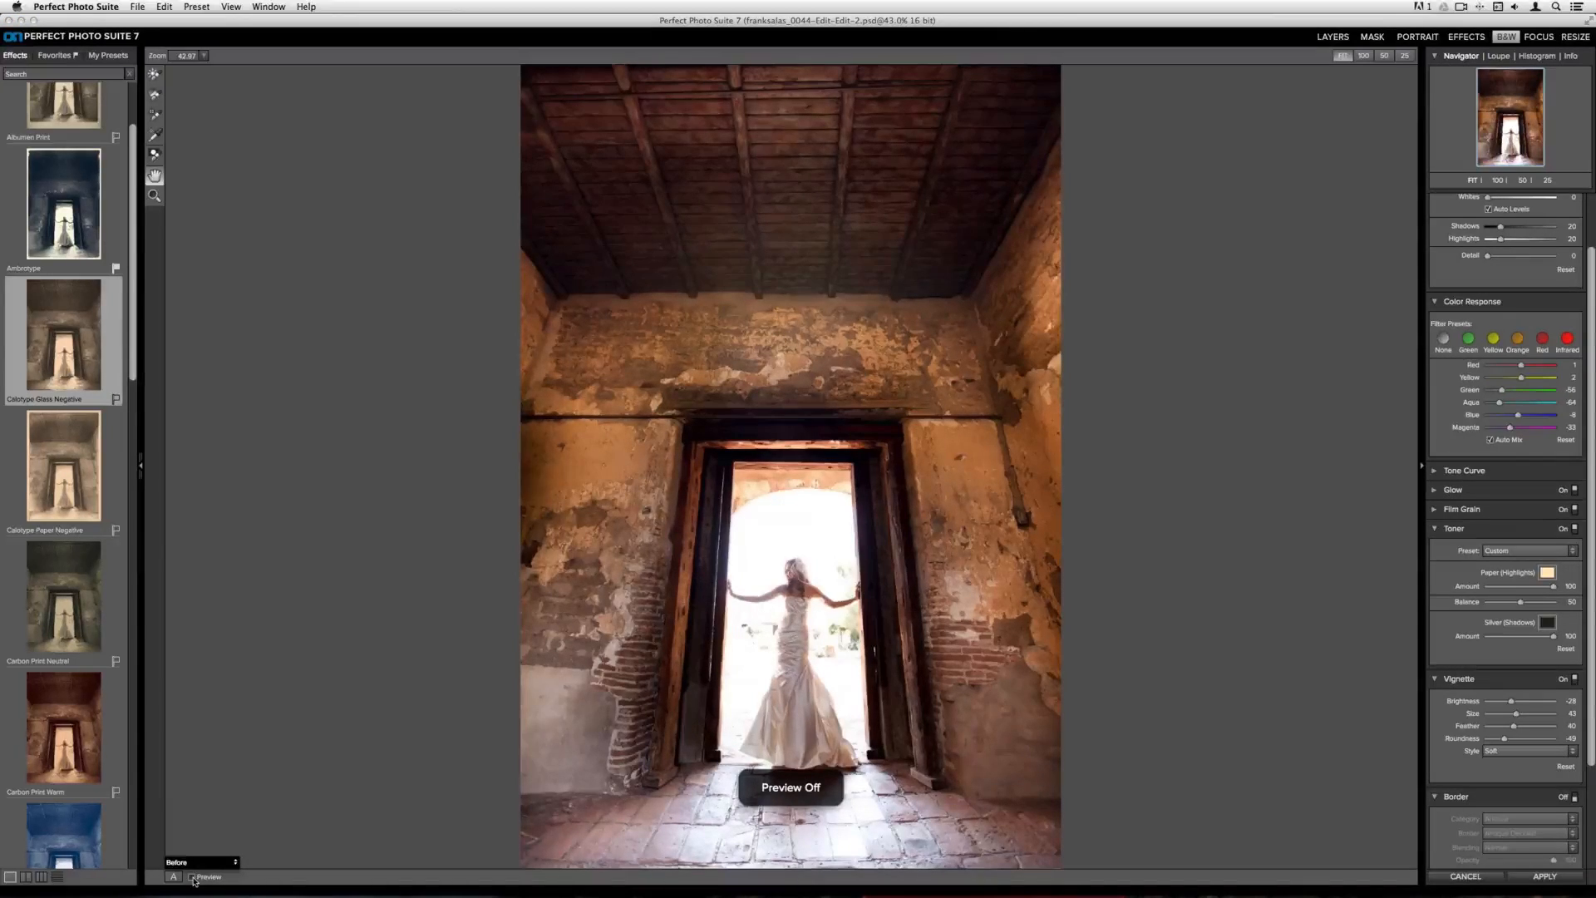
pyautogui.click(192, 877)
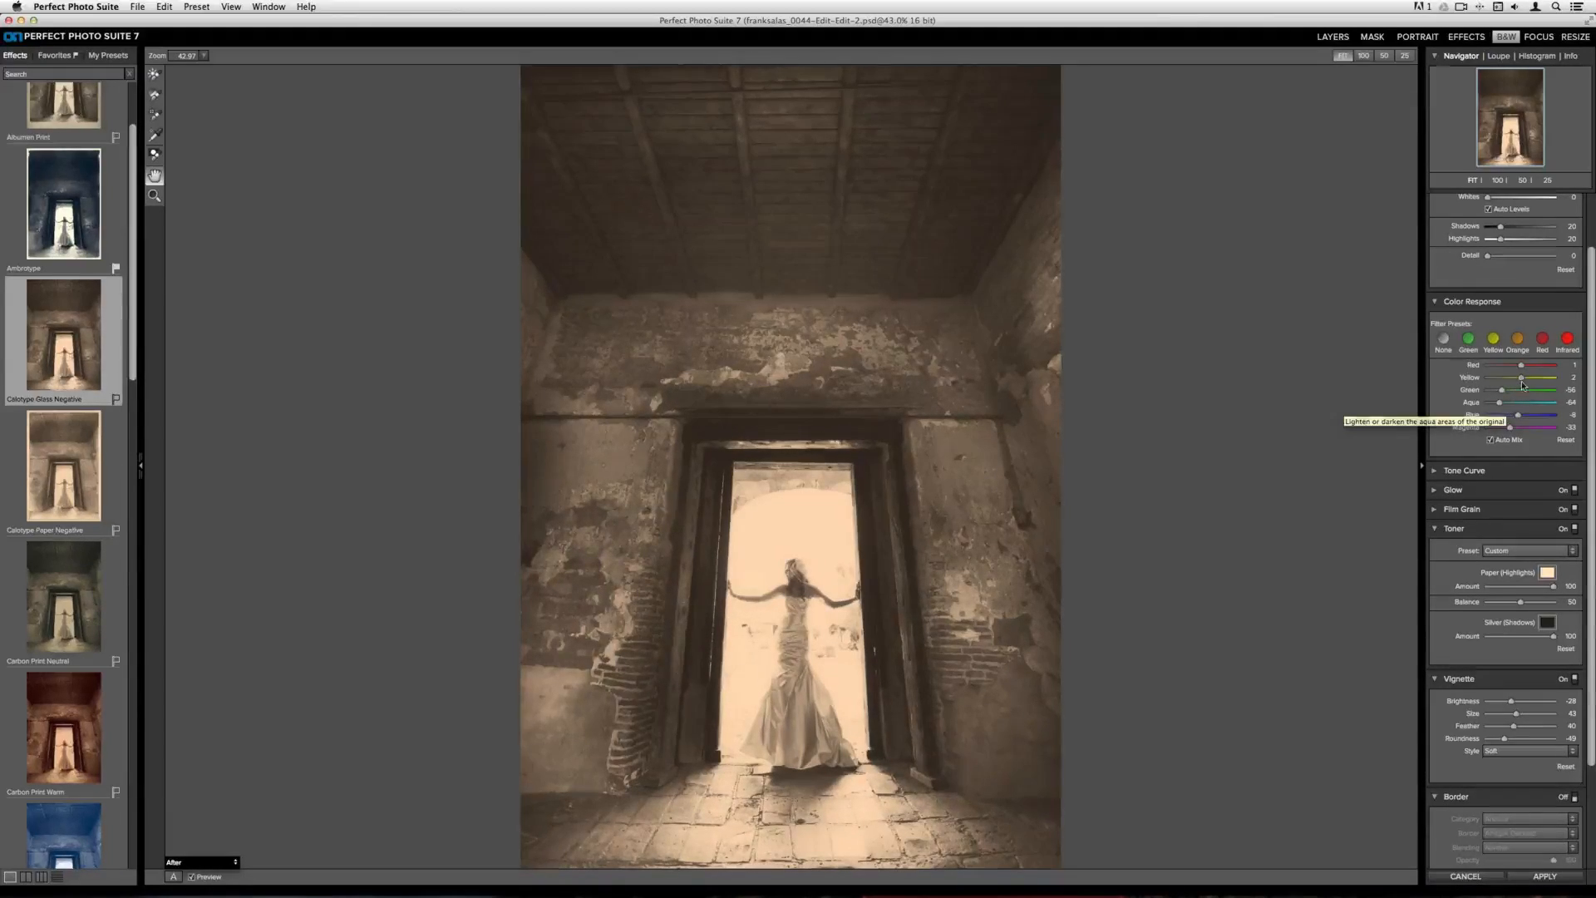
# Adjust the Color Response by lowering Yellow, then drag the targeted adjustment tool on the walls to brighten them
pyautogui.moveTo(1524, 380)
pyautogui.mouseDown()
pyautogui.moveTo(1549, 382)
pyautogui.moveTo(1521, 380)
pyautogui.mouseUp()
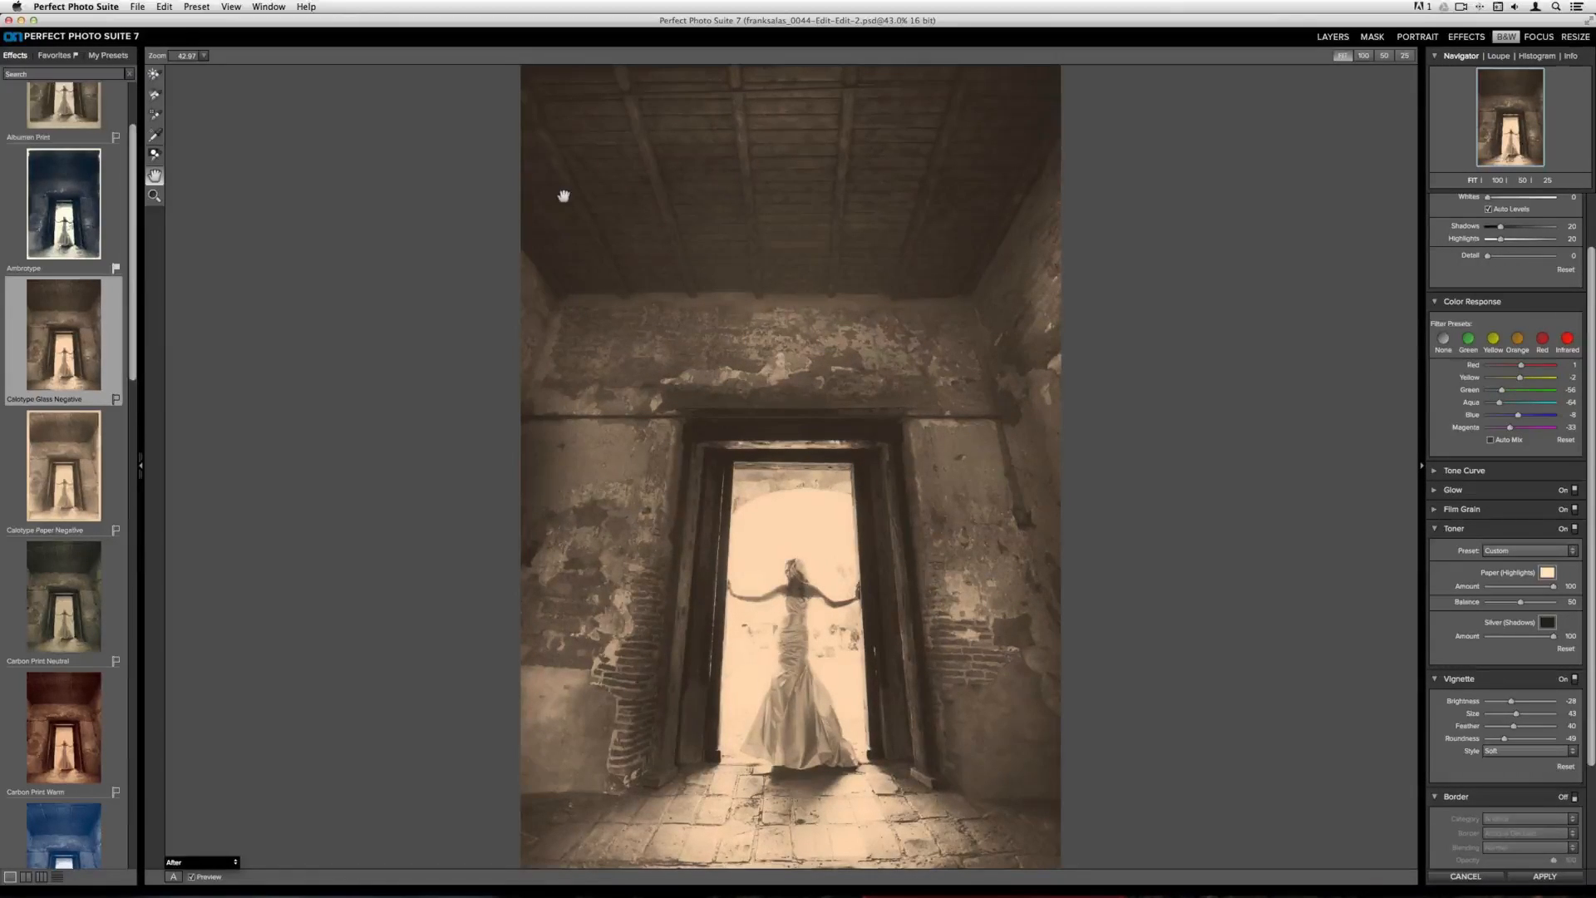
pyautogui.click(154, 137)
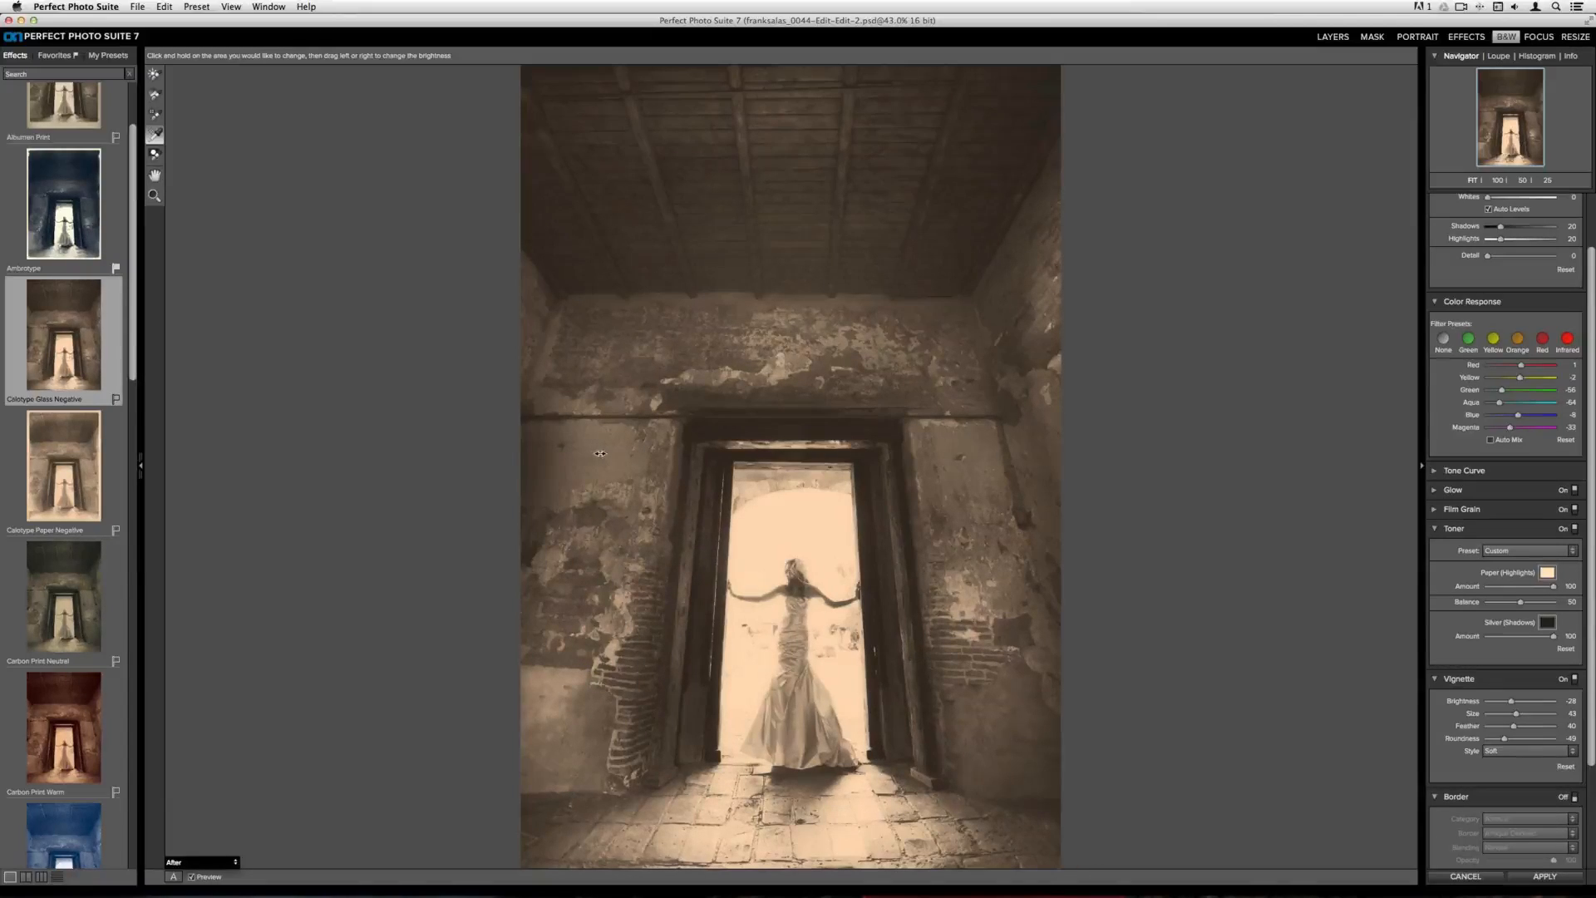
pyautogui.moveTo(600, 452); pyautogui.dragTo(663, 478)
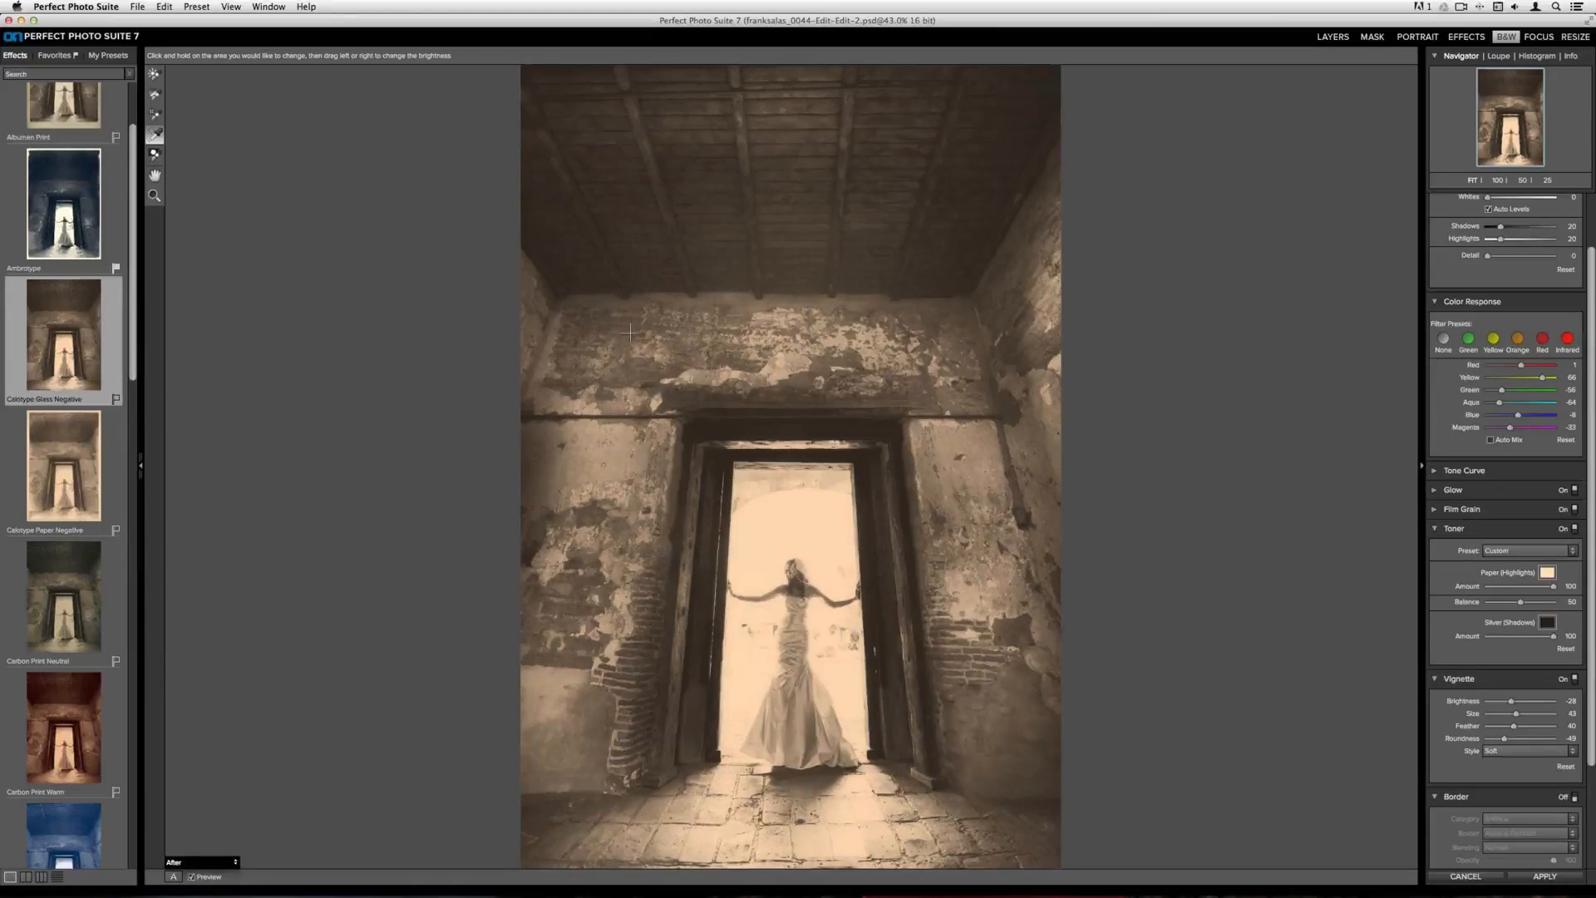
pyautogui.moveTo(630, 333); pyautogui.dragTo(667, 323)
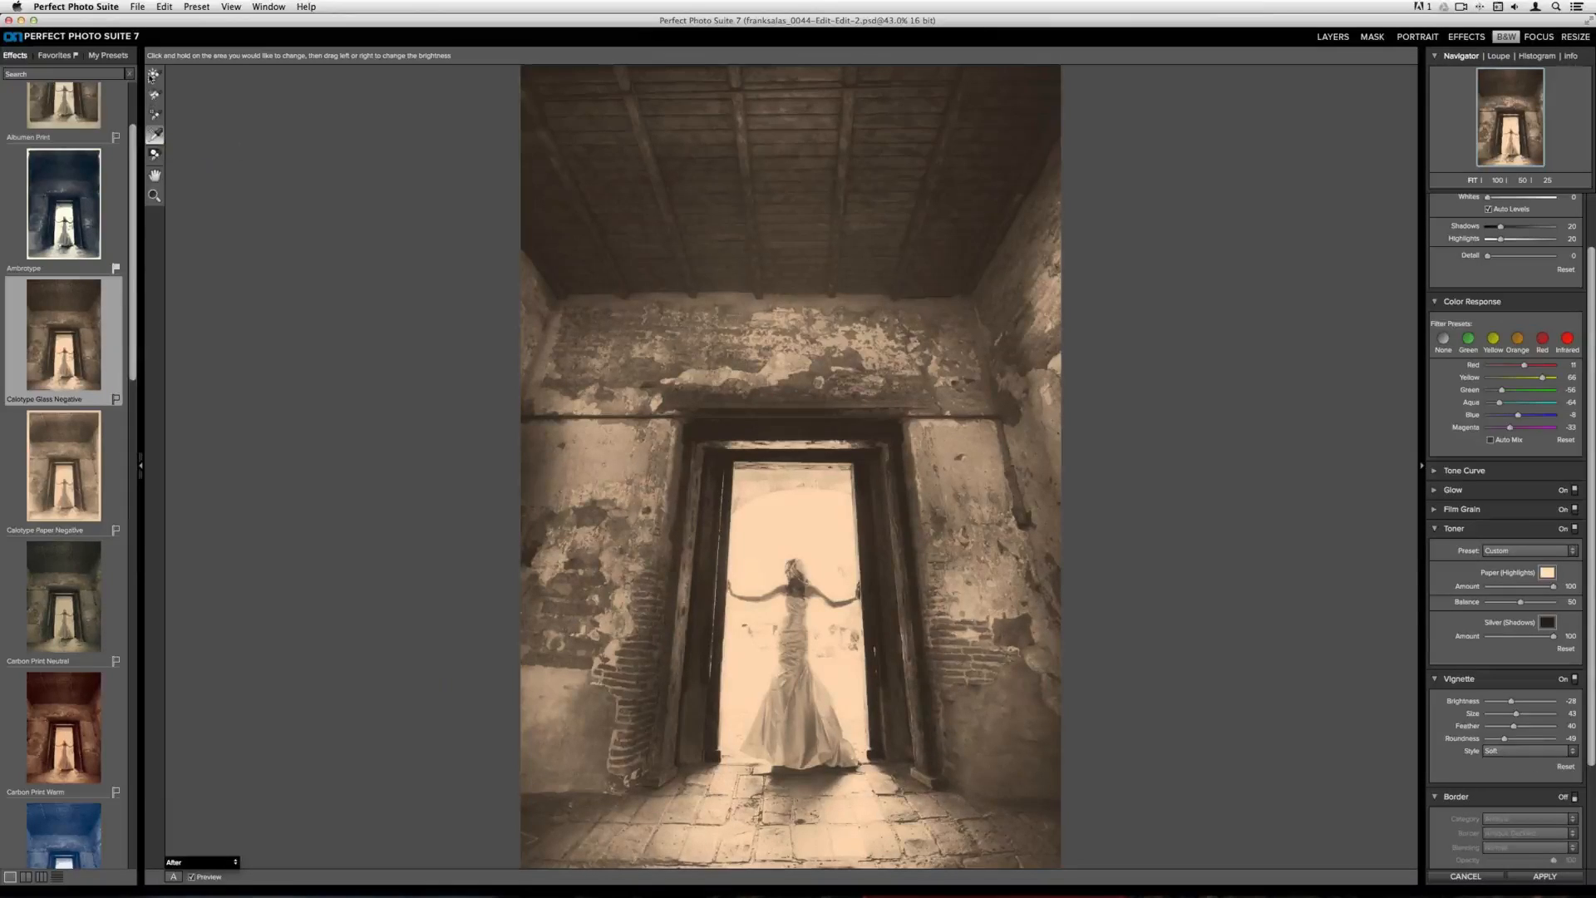
# Paint with the Lighten brush at size 350 over the walls on both sides of the doorway
pyautogui.click(154, 74)
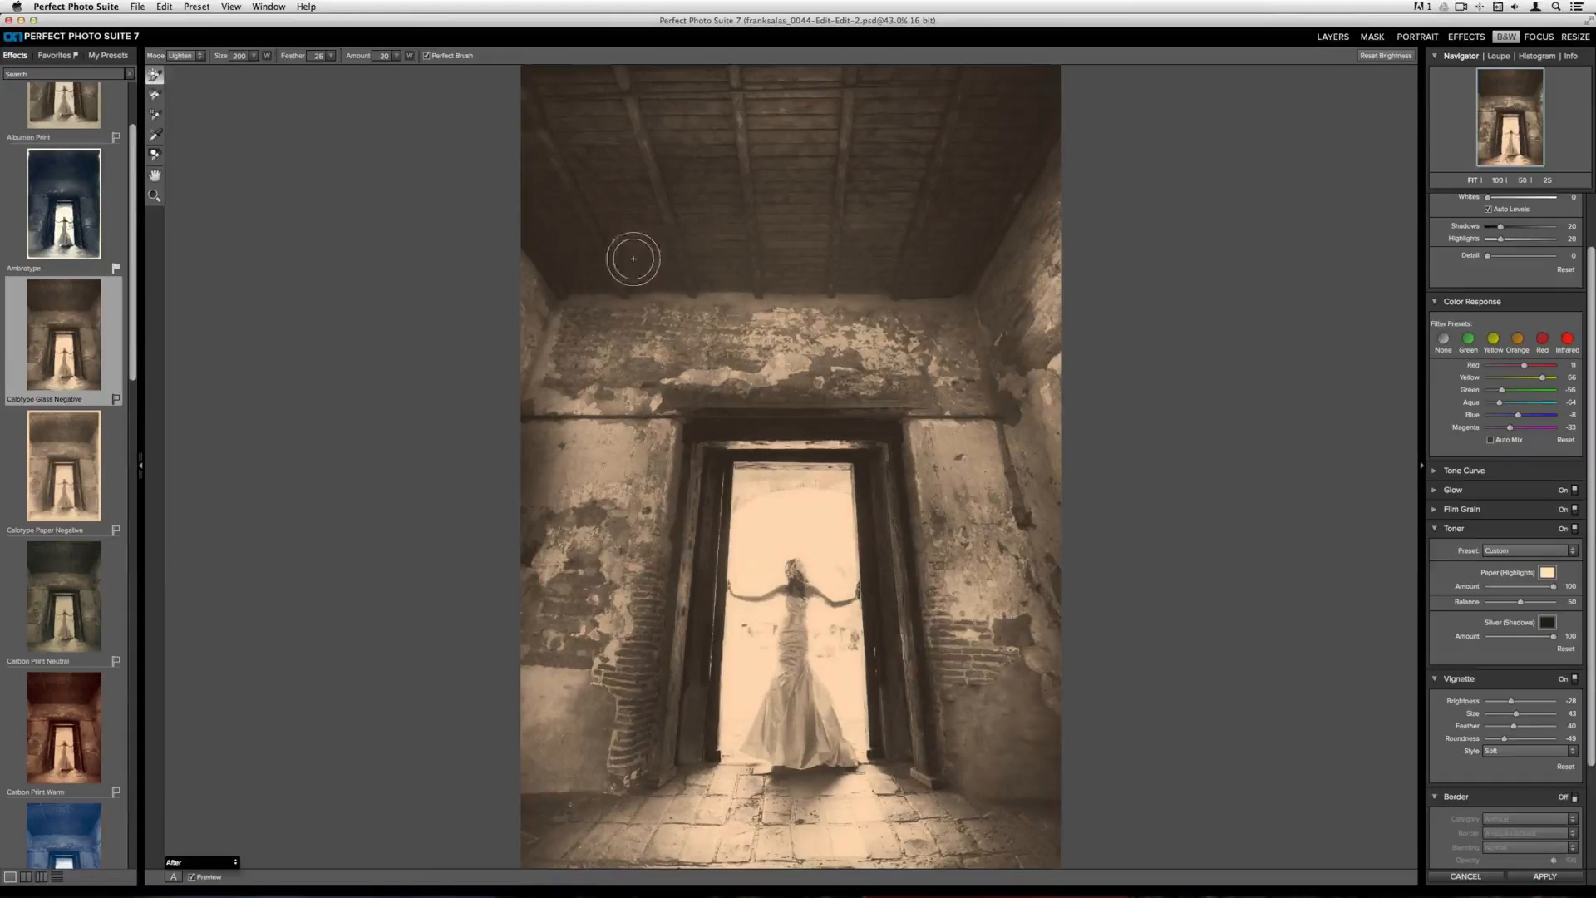
pyautogui.press(']')
pyautogui.press(']')
pyautogui.press(']')
pyautogui.press(']')
pyautogui.press(']')
pyautogui.press(']')
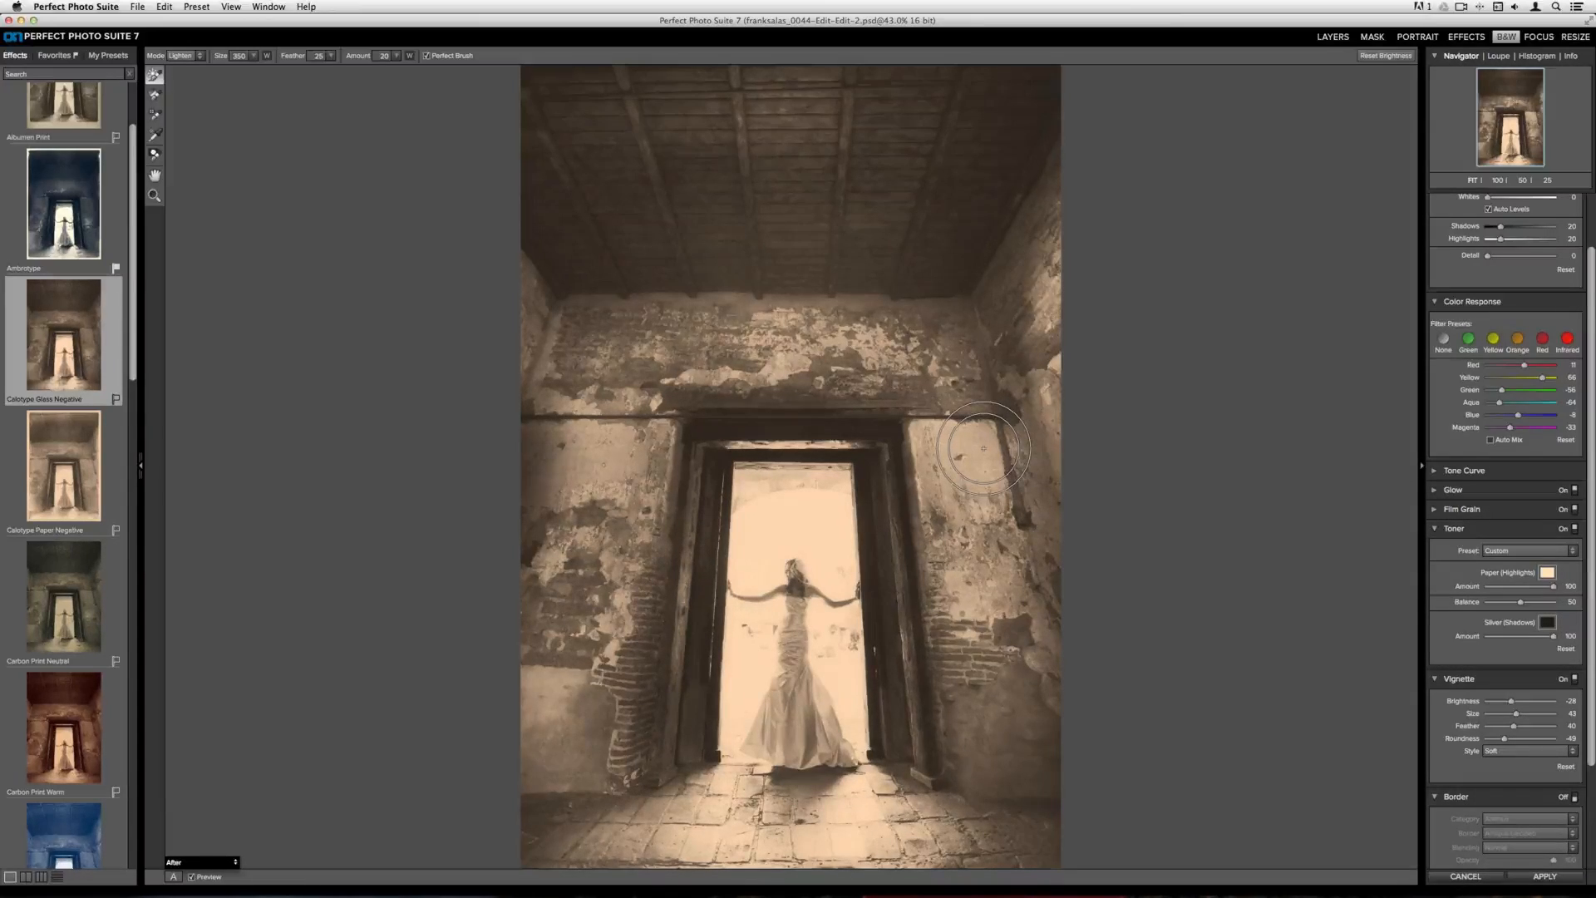
pyautogui.moveTo(983, 449)
pyautogui.mouseDown()
pyautogui.moveTo(985, 566)
pyautogui.moveTo(945, 548)
pyautogui.moveTo(945, 655)
pyautogui.moveTo(983, 636)
pyautogui.moveTo(965, 626)
pyautogui.moveTo(1024, 570)
pyautogui.moveTo(1054, 503)
pyautogui.moveTo(1043, 395)
pyautogui.moveTo(1016, 386)
pyautogui.moveTo(1034, 409)
pyautogui.moveTo(1036, 635)
pyautogui.moveTo(1057, 680)
pyautogui.moveTo(1030, 605)
pyautogui.mouseUp()
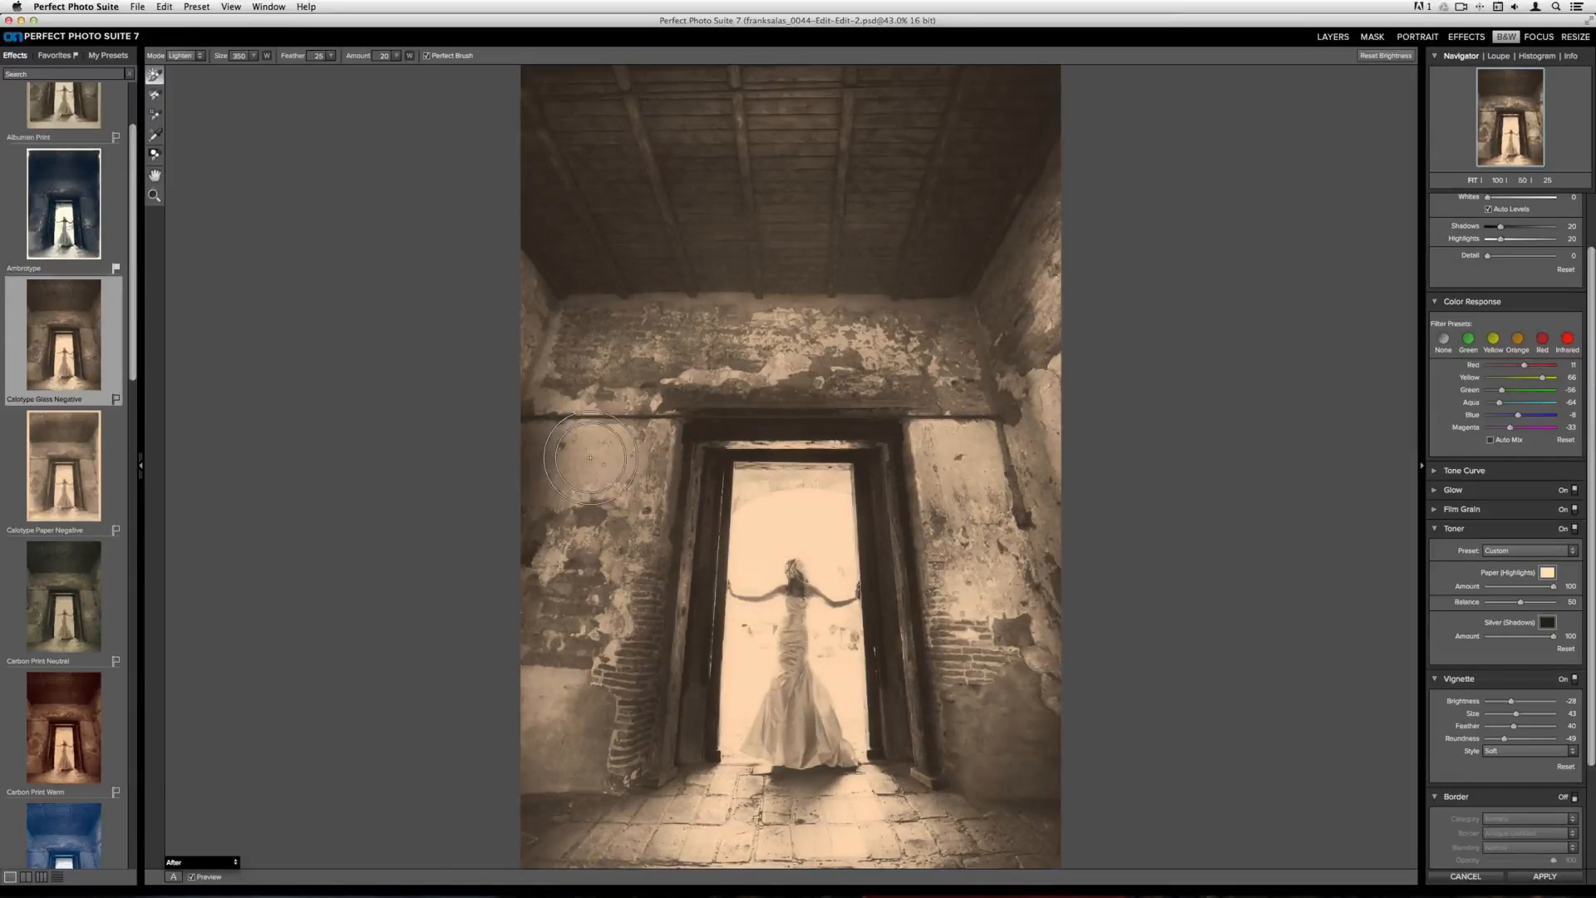
pyautogui.moveTo(590, 456)
pyautogui.mouseDown()
pyautogui.moveTo(531, 462)
pyautogui.moveTo(544, 492)
pyautogui.moveTo(588, 450)
pyautogui.moveTo(644, 454)
pyautogui.moveTo(611, 543)
pyautogui.moveTo(557, 535)
pyautogui.moveTo(544, 552)
pyautogui.moveTo(539, 721)
pyautogui.moveTo(553, 635)
pyautogui.moveTo(578, 597)
pyautogui.moveTo(581, 743)
pyautogui.moveTo(597, 703)
pyautogui.moveTo(580, 765)
pyautogui.moveTo(524, 756)
pyautogui.moveTo(589, 756)
pyautogui.moveTo(561, 705)
pyautogui.mouseUp()
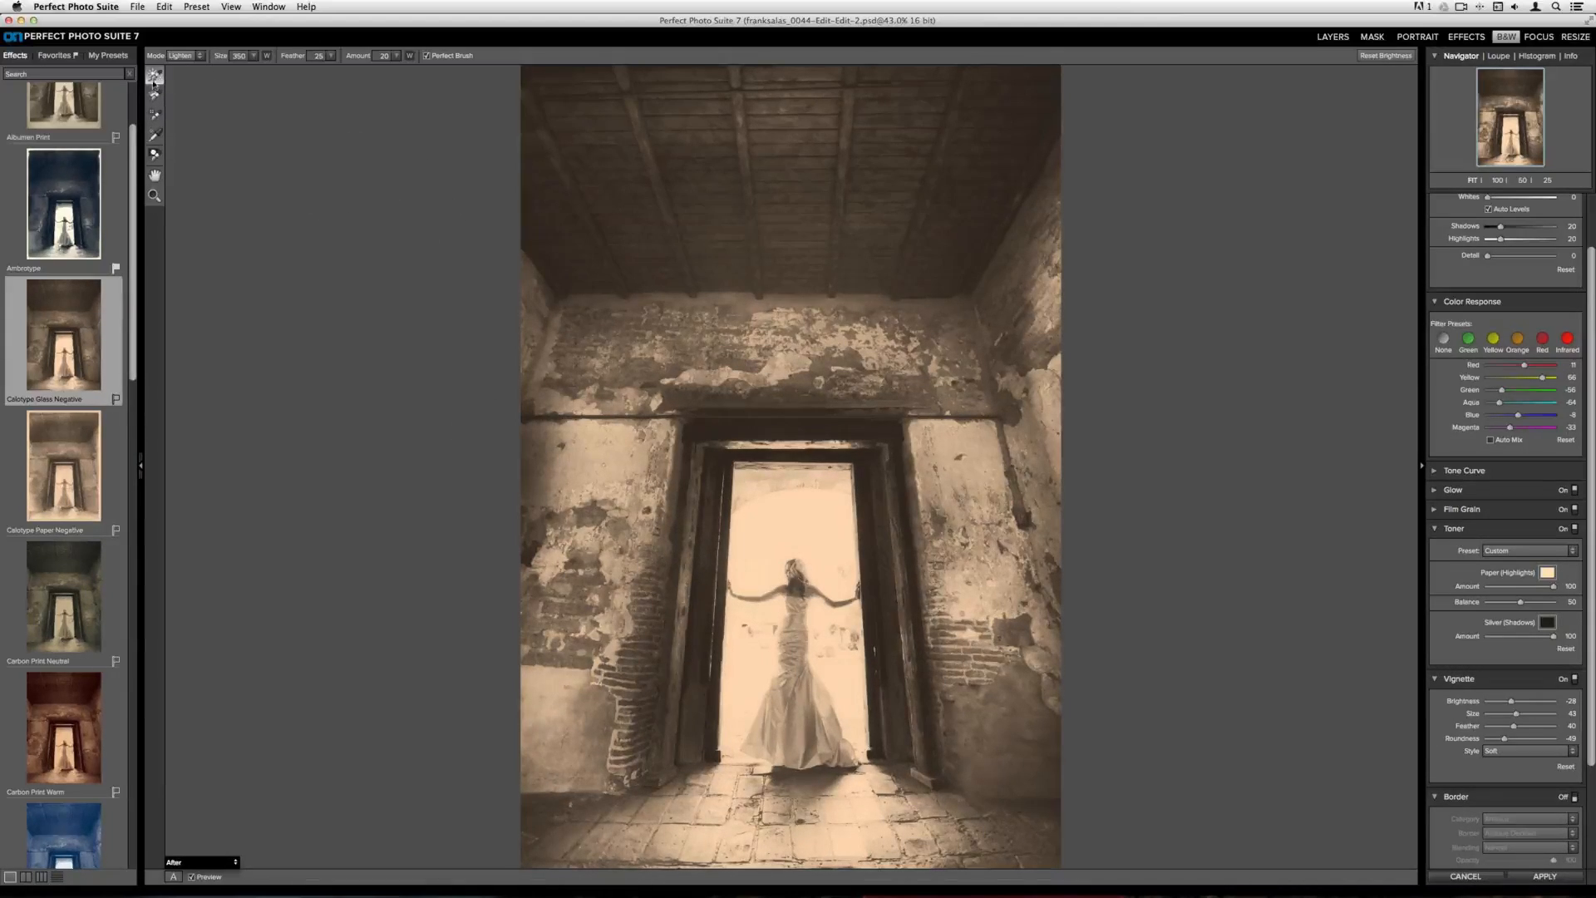
# Paint with the More Detail brush at size 500 and amount 45 across the upper wall, left edge and floor
pyautogui.click(175, 56)
pyautogui.click(175, 58)
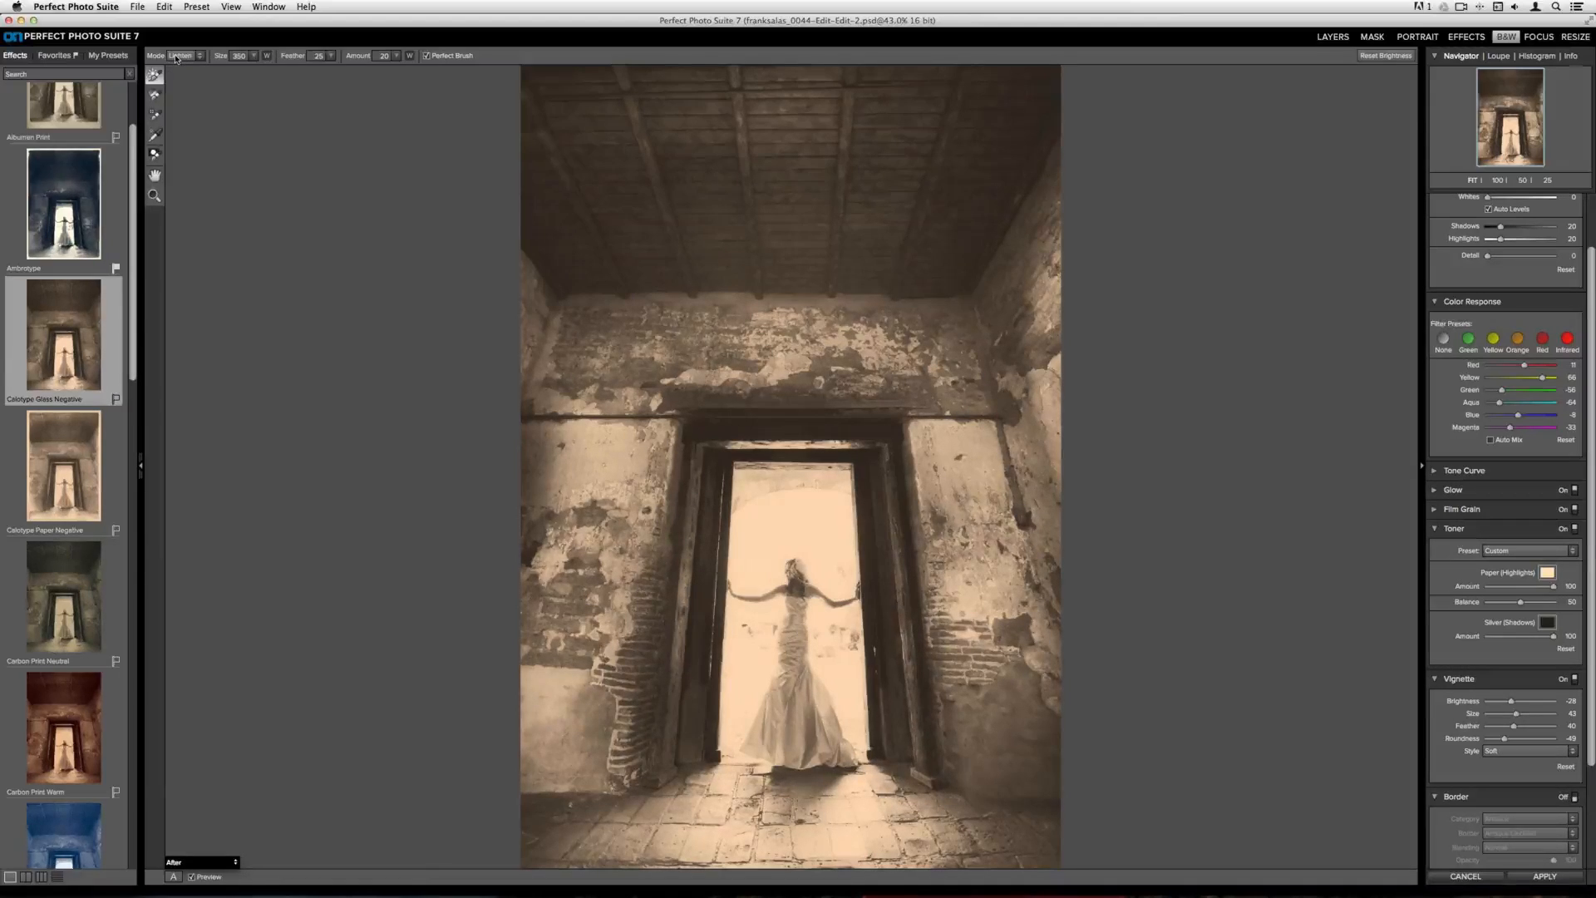
pyautogui.click(153, 98)
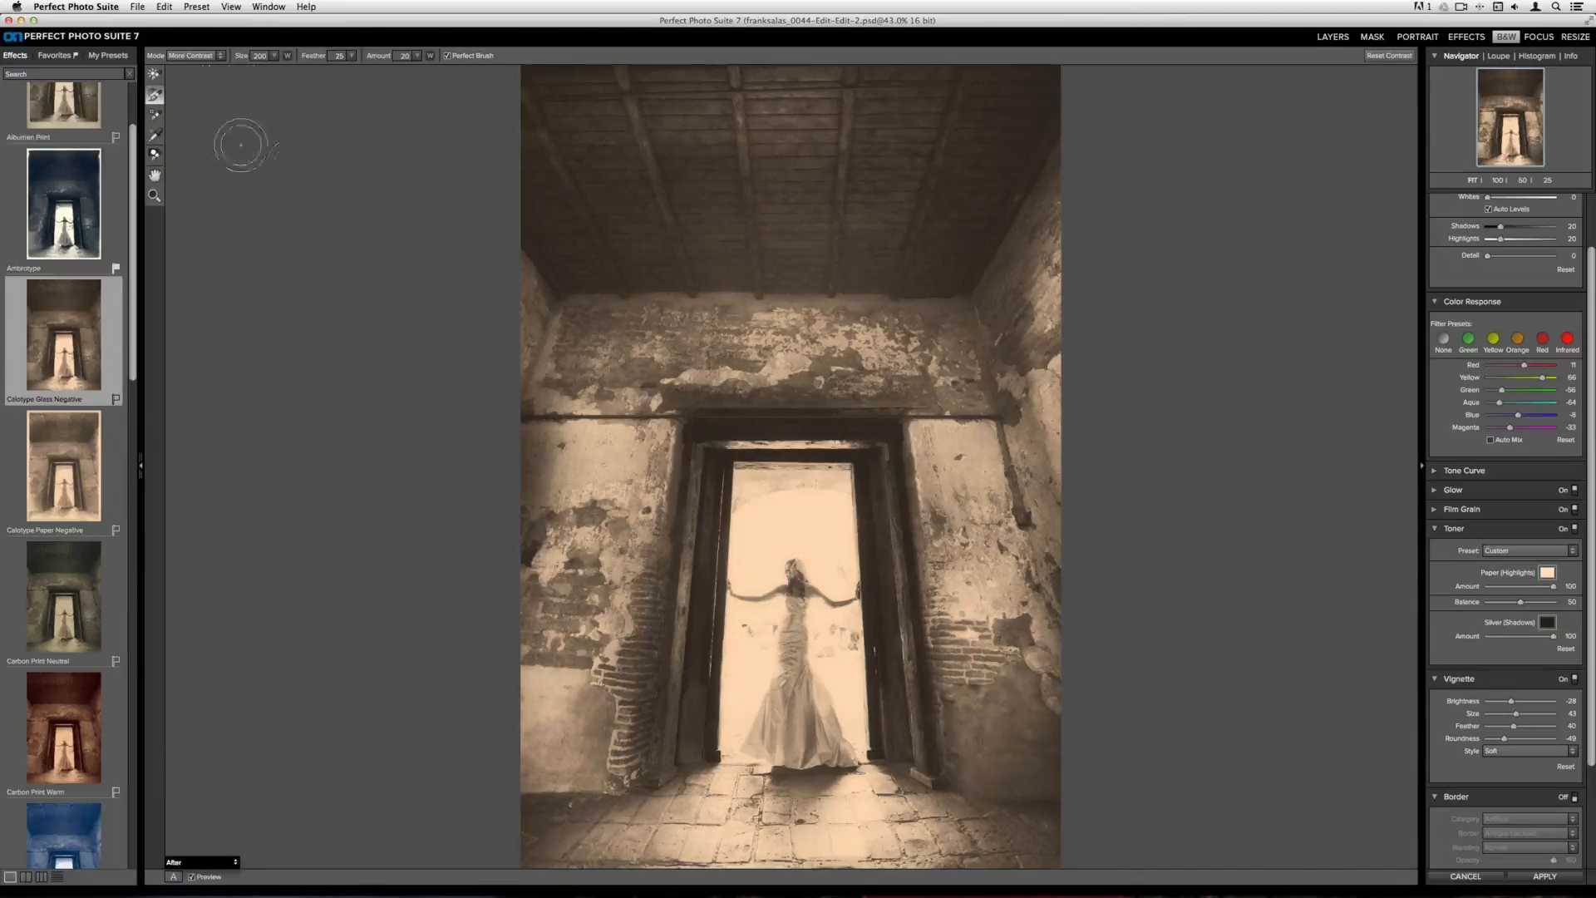
pyautogui.click(154, 116)
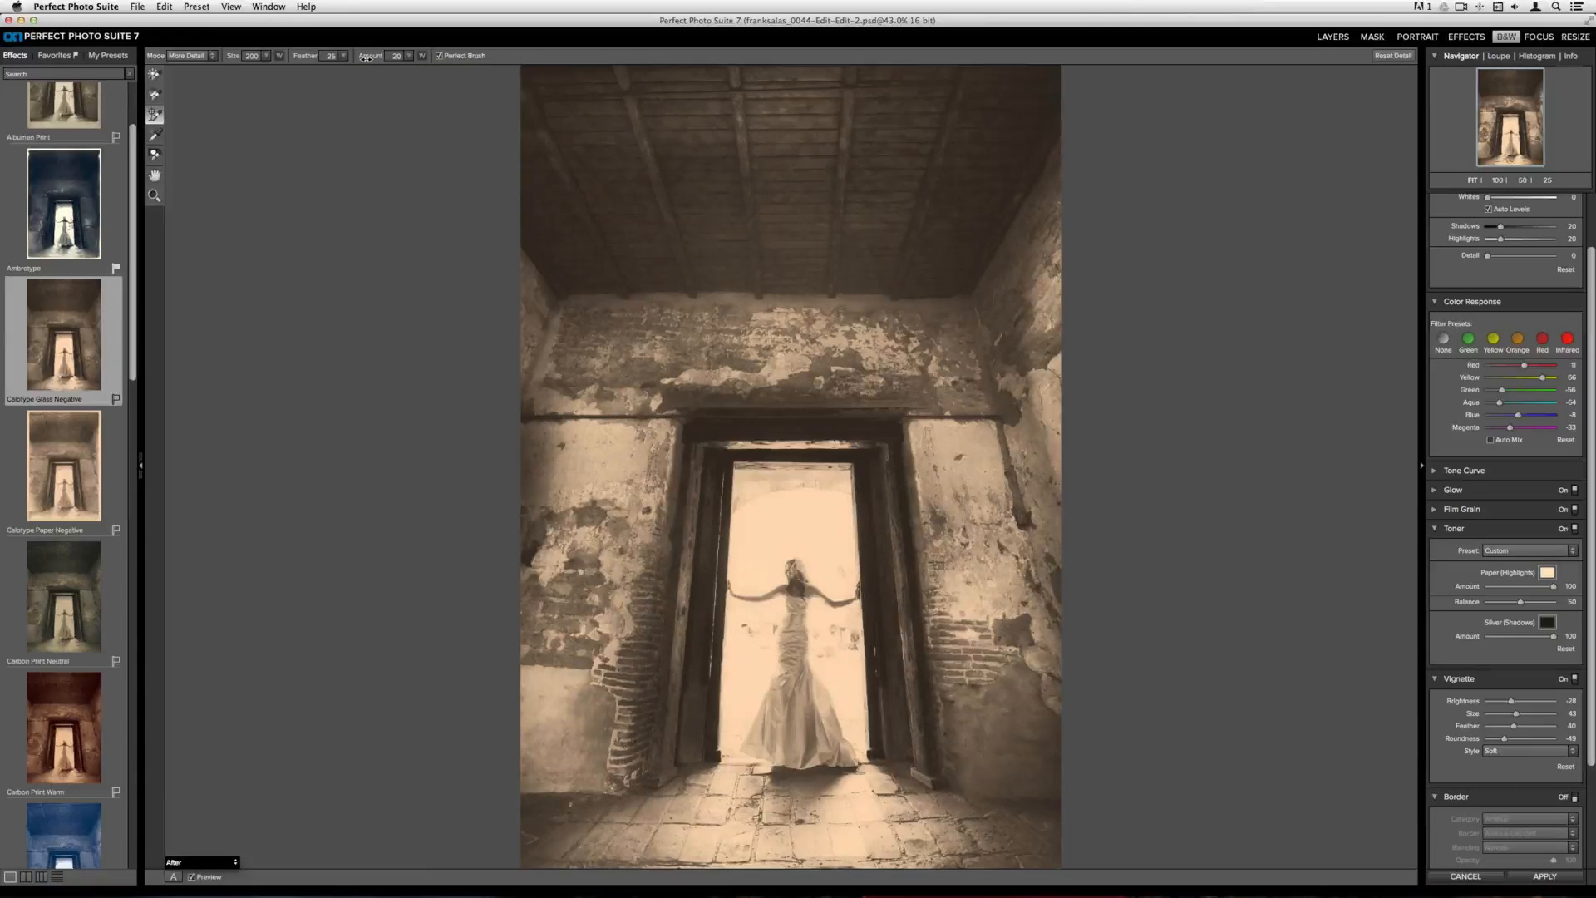
pyautogui.moveTo(365, 59); pyautogui.dragTo(387, 72)
pyautogui.press(']')
pyautogui.press(']')
pyautogui.press(']')
pyautogui.press(']')
pyautogui.press(']')
pyautogui.press(']')
pyautogui.moveTo(596, 345)
pyautogui.mouseDown()
pyautogui.moveTo(565, 337)
pyautogui.moveTo(681, 296)
pyautogui.moveTo(848, 295)
pyautogui.moveTo(938, 356)
pyautogui.moveTo(1076, 266)
pyautogui.moveTo(969, 449)
pyautogui.moveTo(989, 553)
pyautogui.moveTo(956, 632)
pyautogui.moveTo(927, 627)
pyautogui.moveTo(1015, 748)
pyautogui.moveTo(1014, 603)
pyautogui.moveTo(1061, 400)
pyautogui.mouseUp()
pyautogui.moveTo(533, 533)
pyautogui.mouseDown()
pyautogui.moveTo(590, 503)
pyautogui.moveTo(559, 469)
pyautogui.moveTo(640, 472)
pyautogui.moveTo(665, 532)
pyautogui.moveTo(648, 657)
pyautogui.moveTo(599, 698)
pyautogui.moveTo(518, 712)
pyautogui.moveTo(498, 463)
pyautogui.moveTo(521, 325)
pyautogui.mouseUp()
pyautogui.moveTo(504, 838)
pyautogui.mouseDown()
pyautogui.moveTo(705, 803)
pyautogui.moveTo(839, 827)
pyautogui.moveTo(994, 823)
pyautogui.moveTo(1038, 742)
pyautogui.mouseUp()
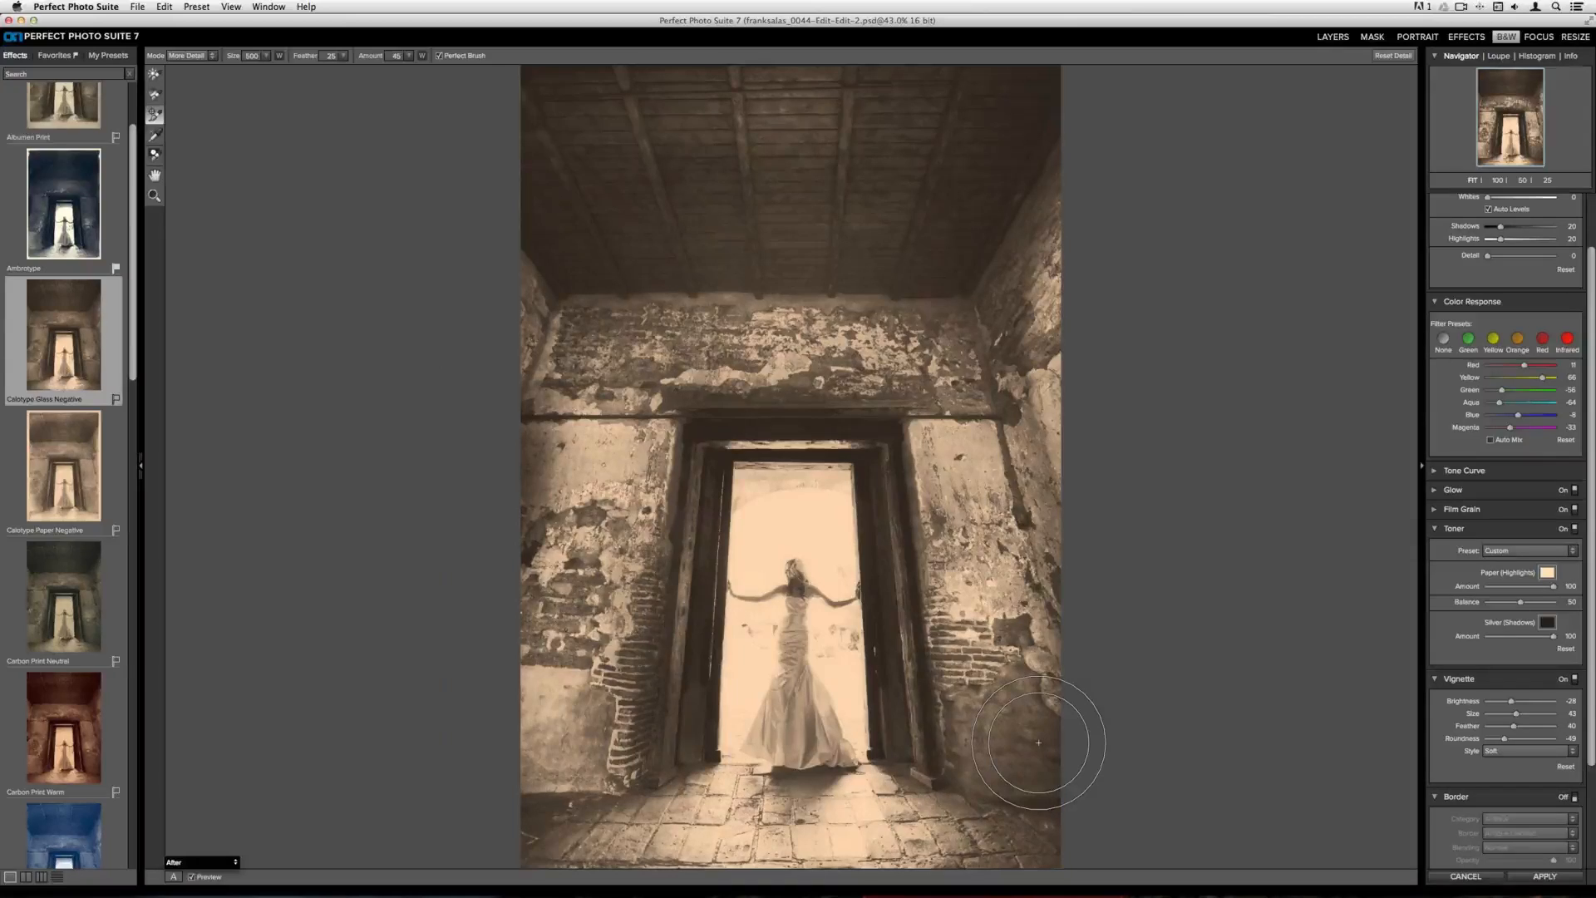
pyautogui.moveTo(1038, 742); pyautogui.dragTo(1044, 731)
# Start saving a new preset named wedding calotype
pyautogui.scroll(-4, 1510, 585)
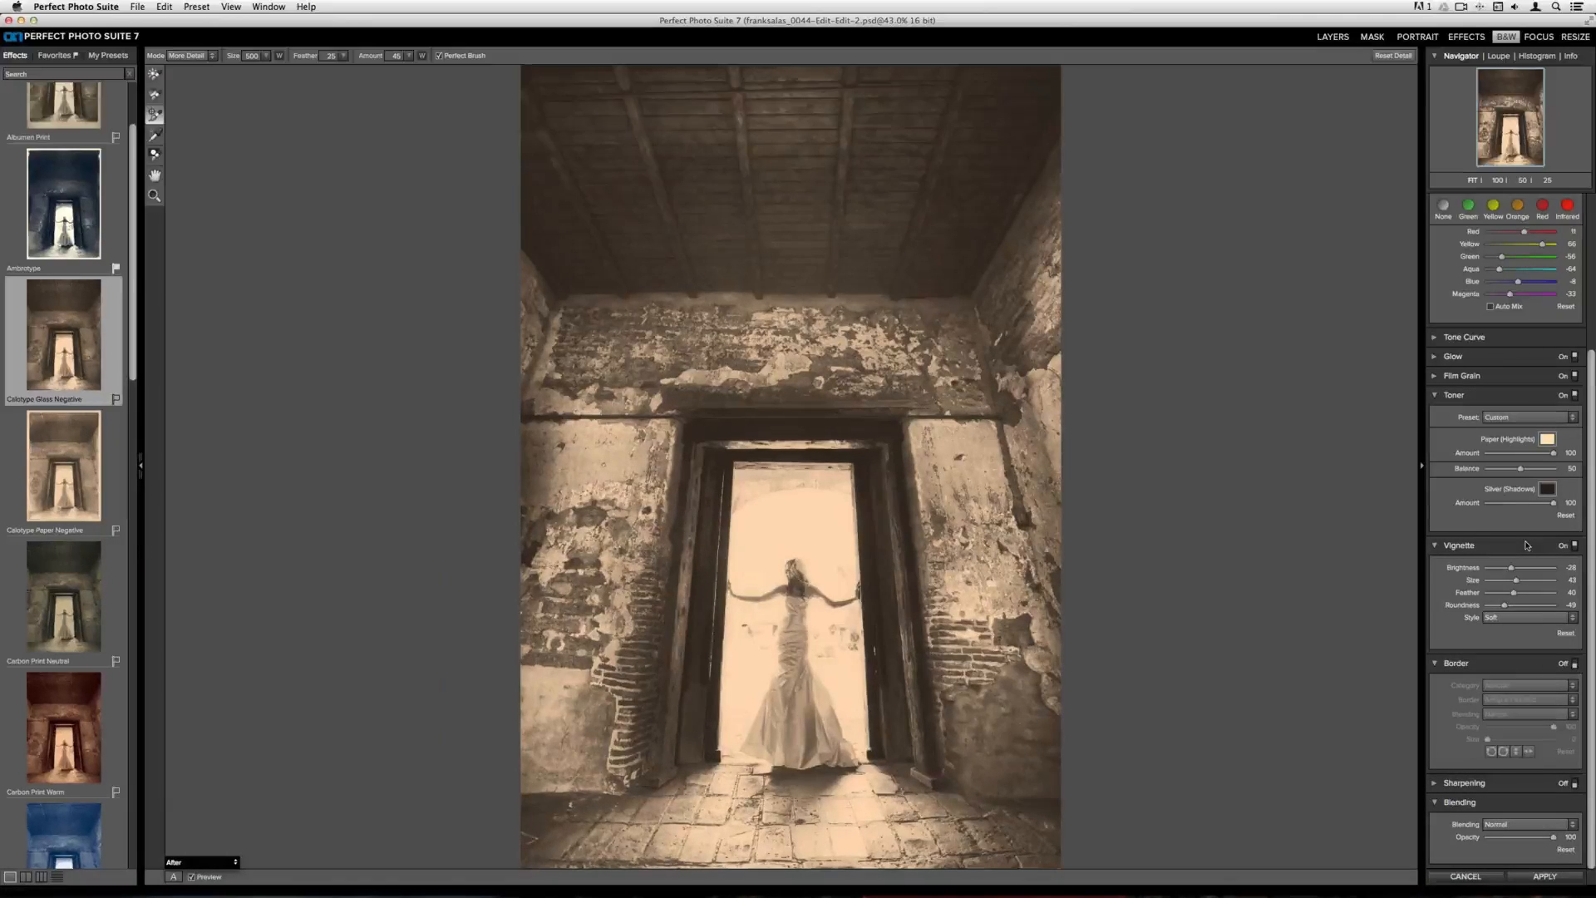
pyautogui.scroll(4, 1517, 429)
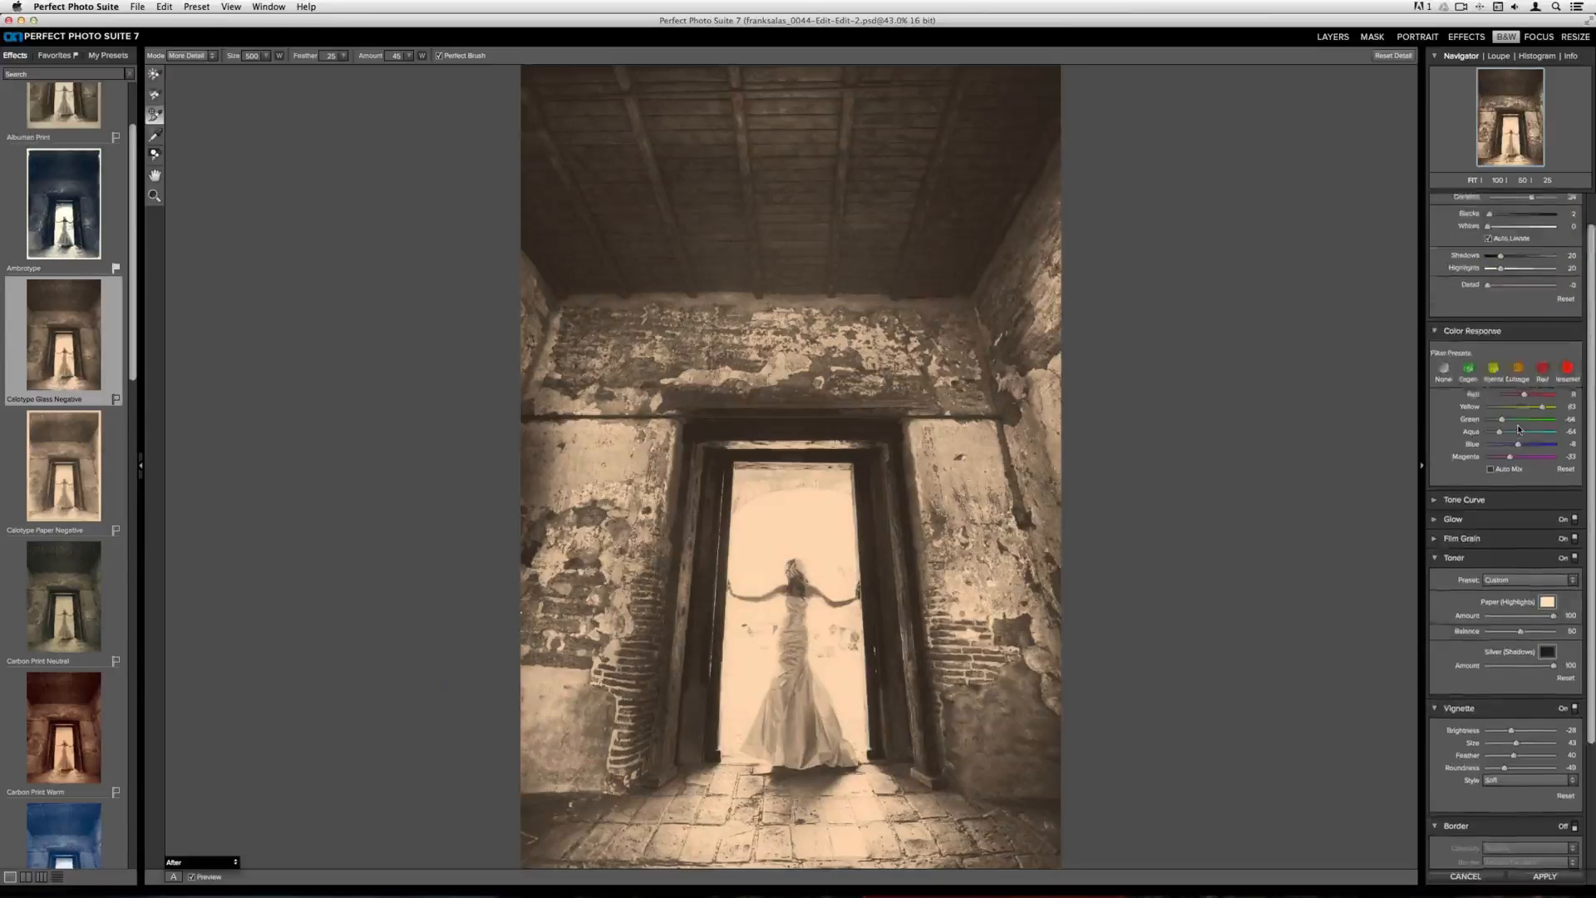
pyautogui.scroll(-1, 1517, 429)
pyautogui.scroll(-4, 1517, 429)
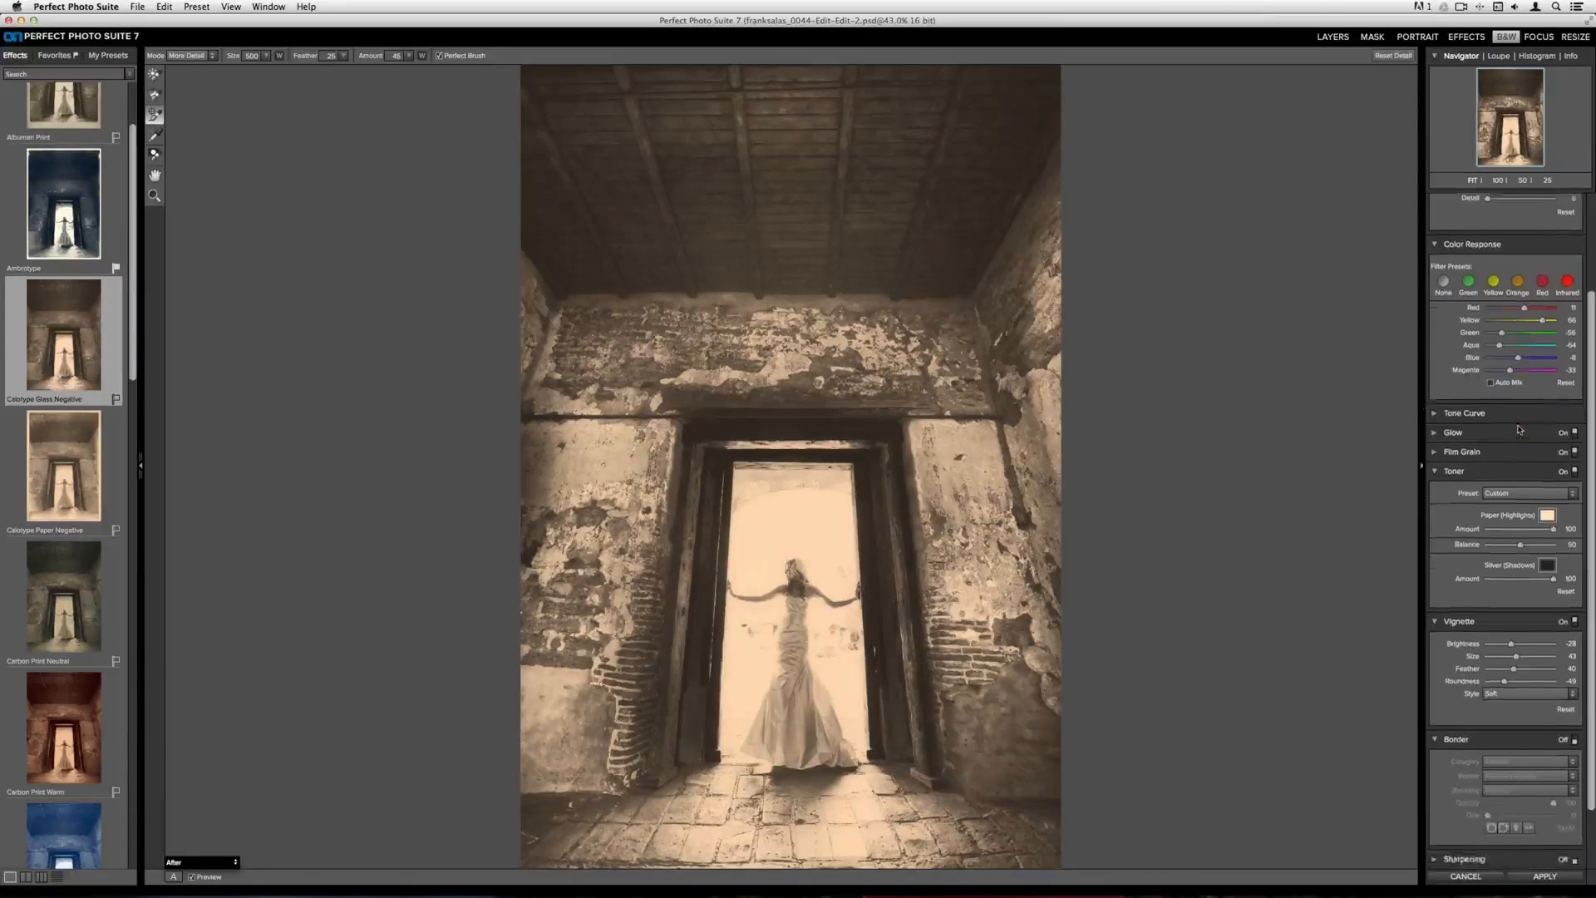
pyautogui.click(198, 6)
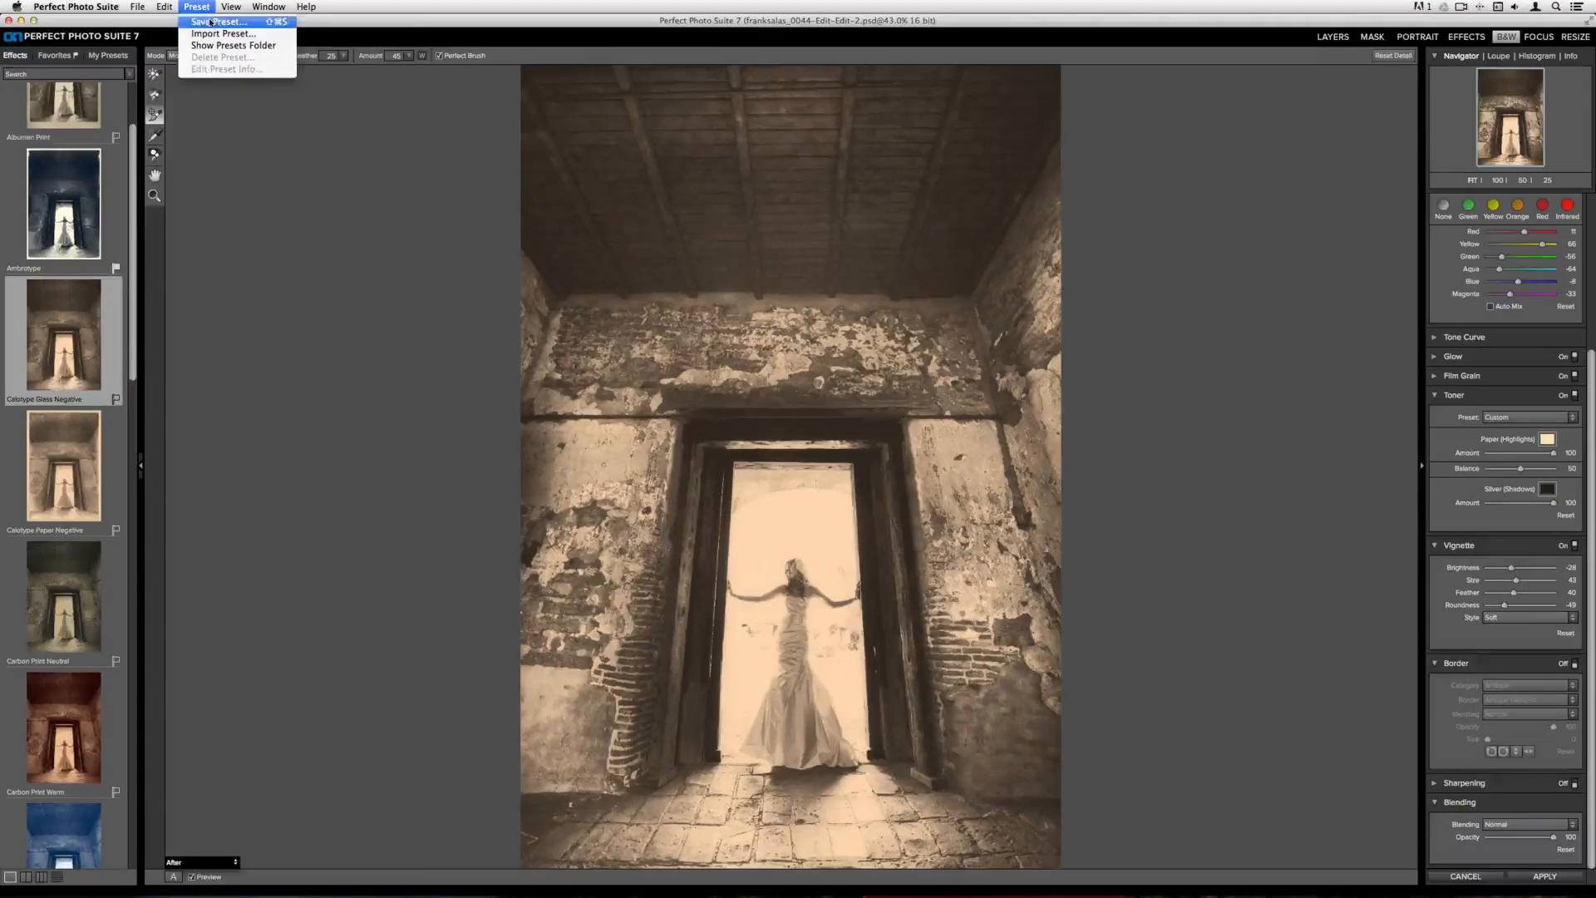
pyautogui.click(210, 22)
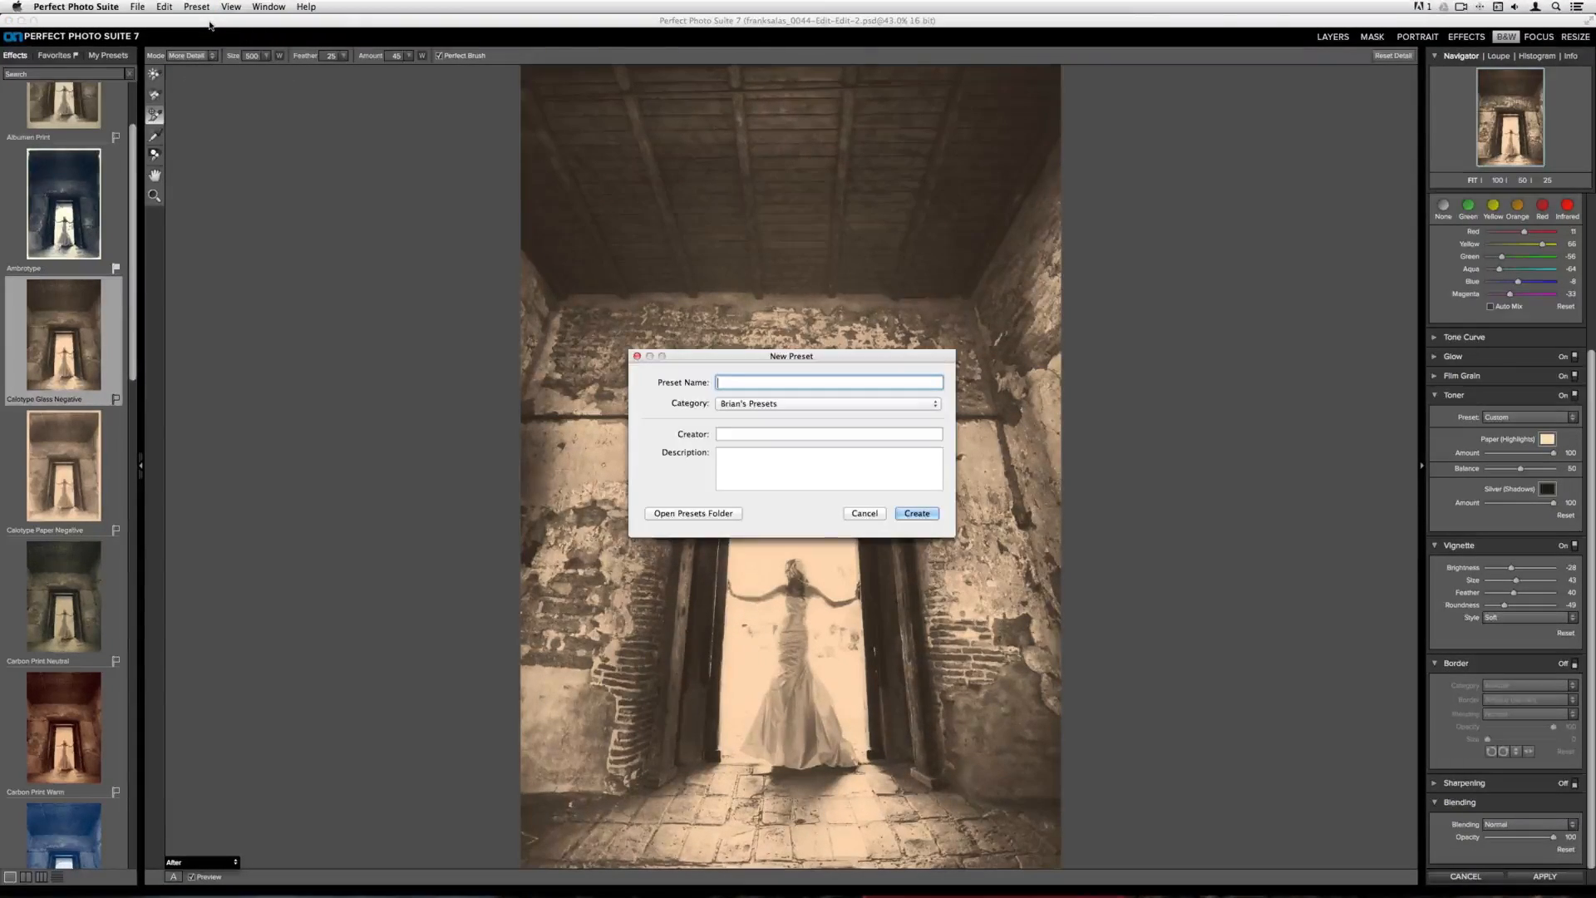
pyautogui.write('wedding calotype')
# Add a new preset category named wedding presets
pyautogui.click(795, 405)
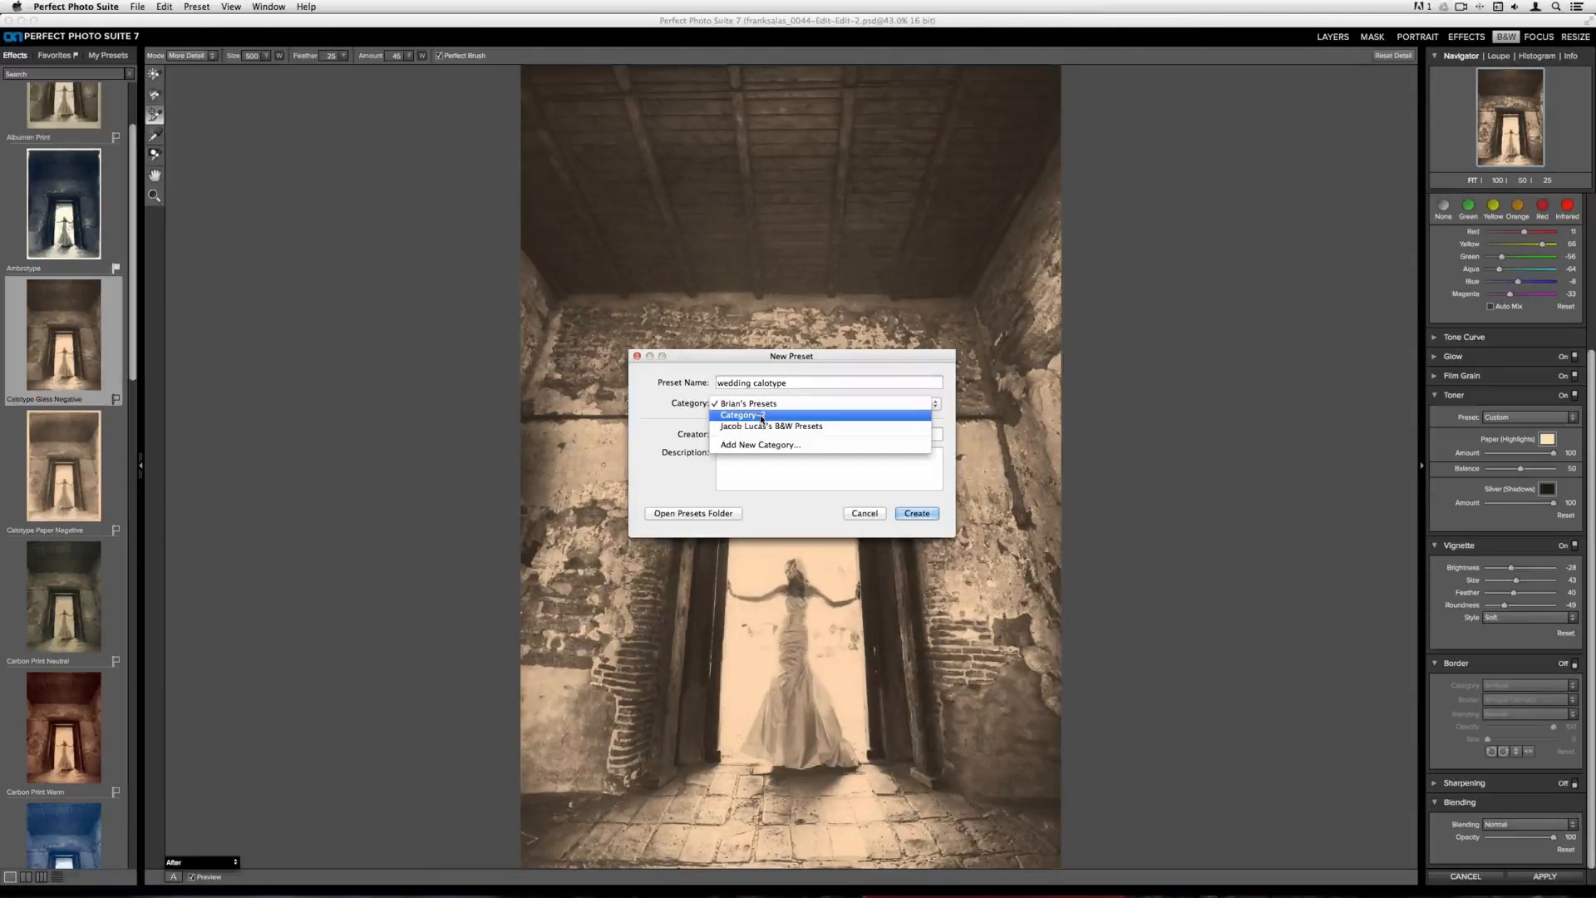
pyautogui.click(759, 445)
pyautogui.write('we')
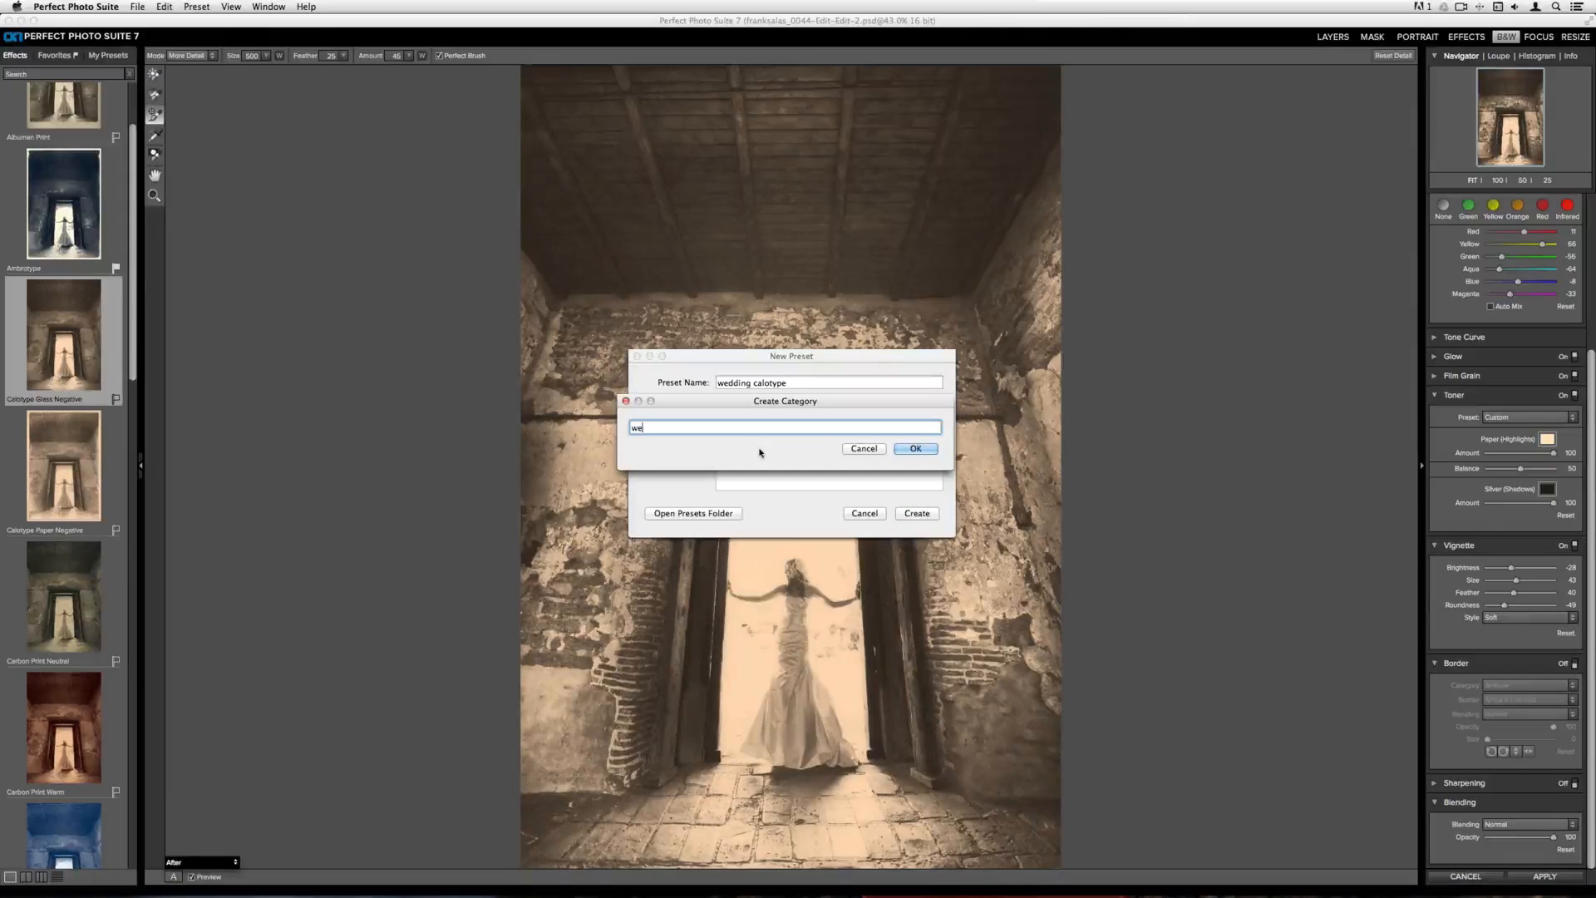
pyautogui.write('dding presets')
pyautogui.click(900, 449)
# Enter the creator's name and create the preset
pyautogui.click(851, 435)
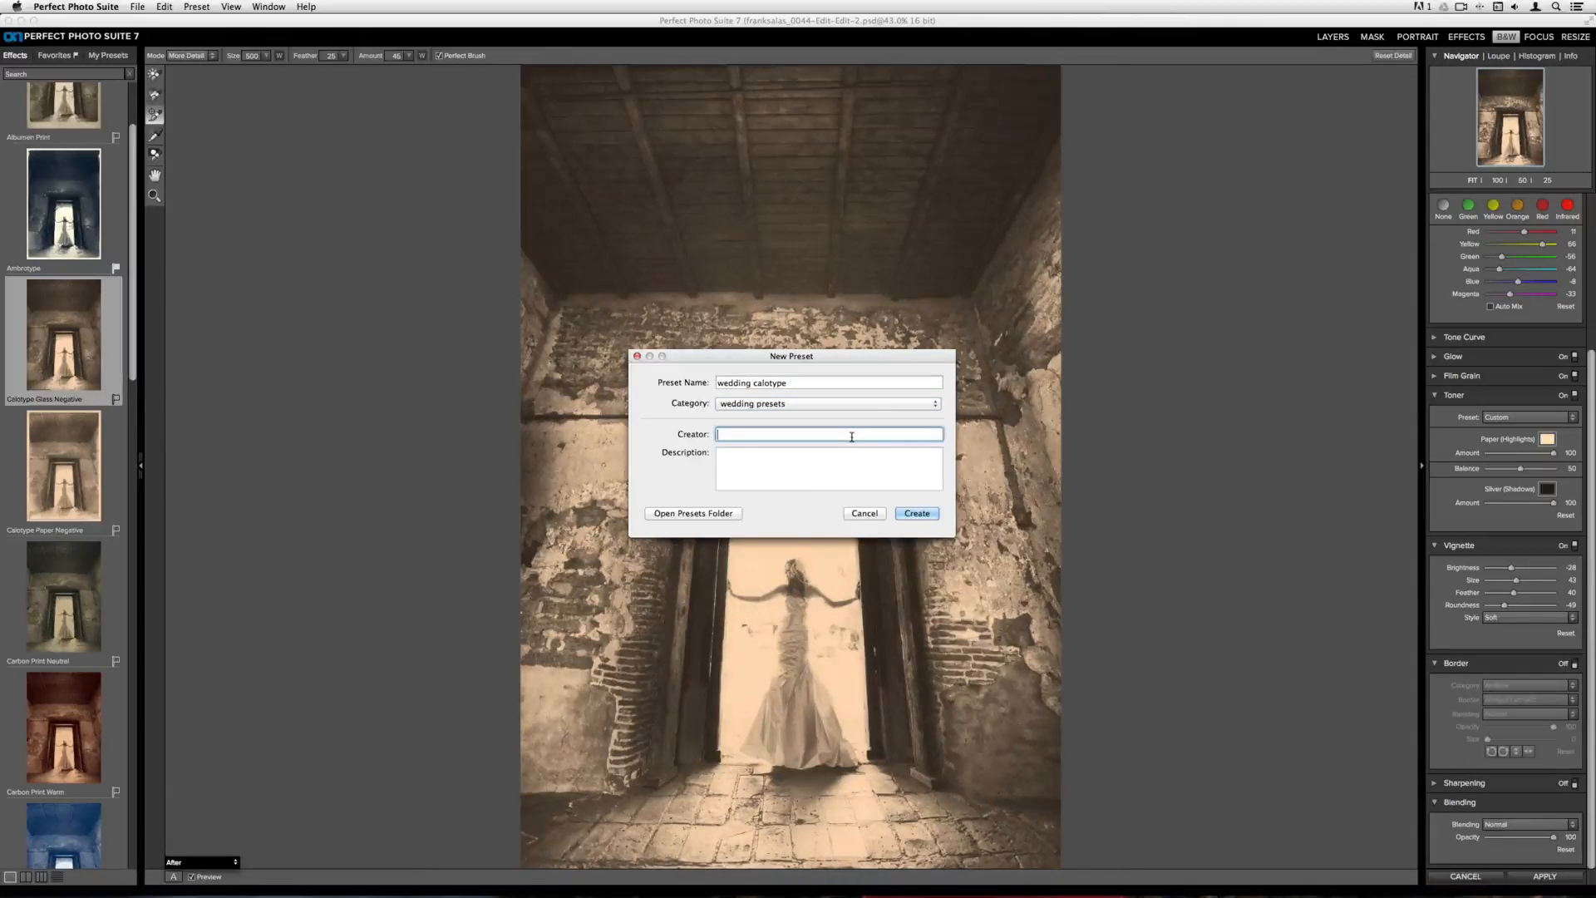
pyautogui.write('liz')
pyautogui.click(917, 513)
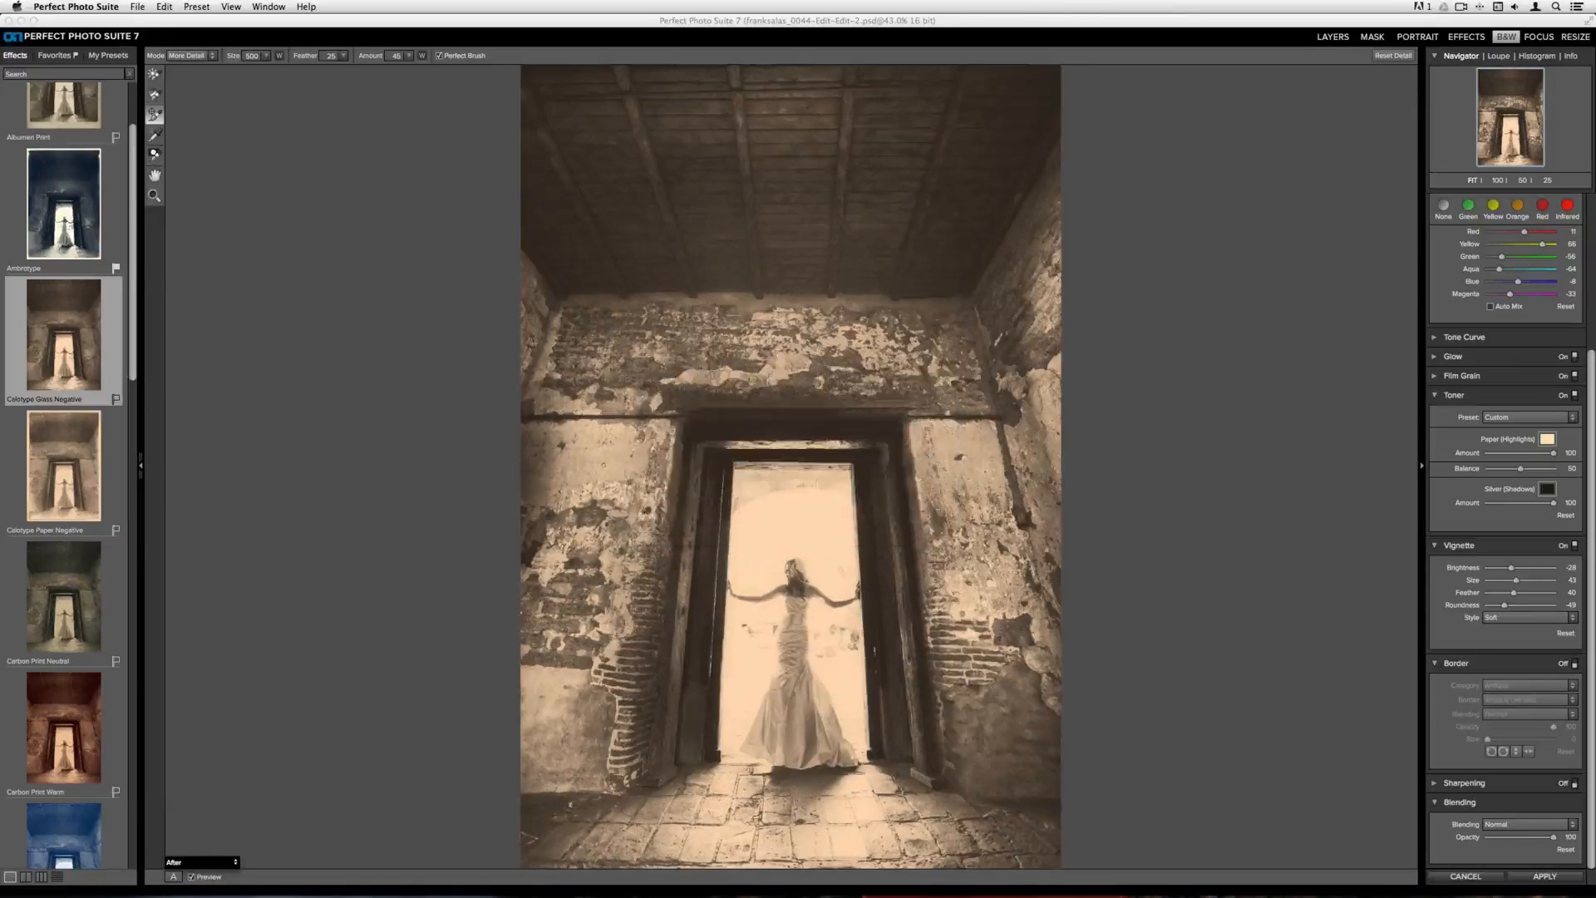
# Open My Presets and expand the wedding presets category to check the wedding calotype preset
pyautogui.click(119, 62)
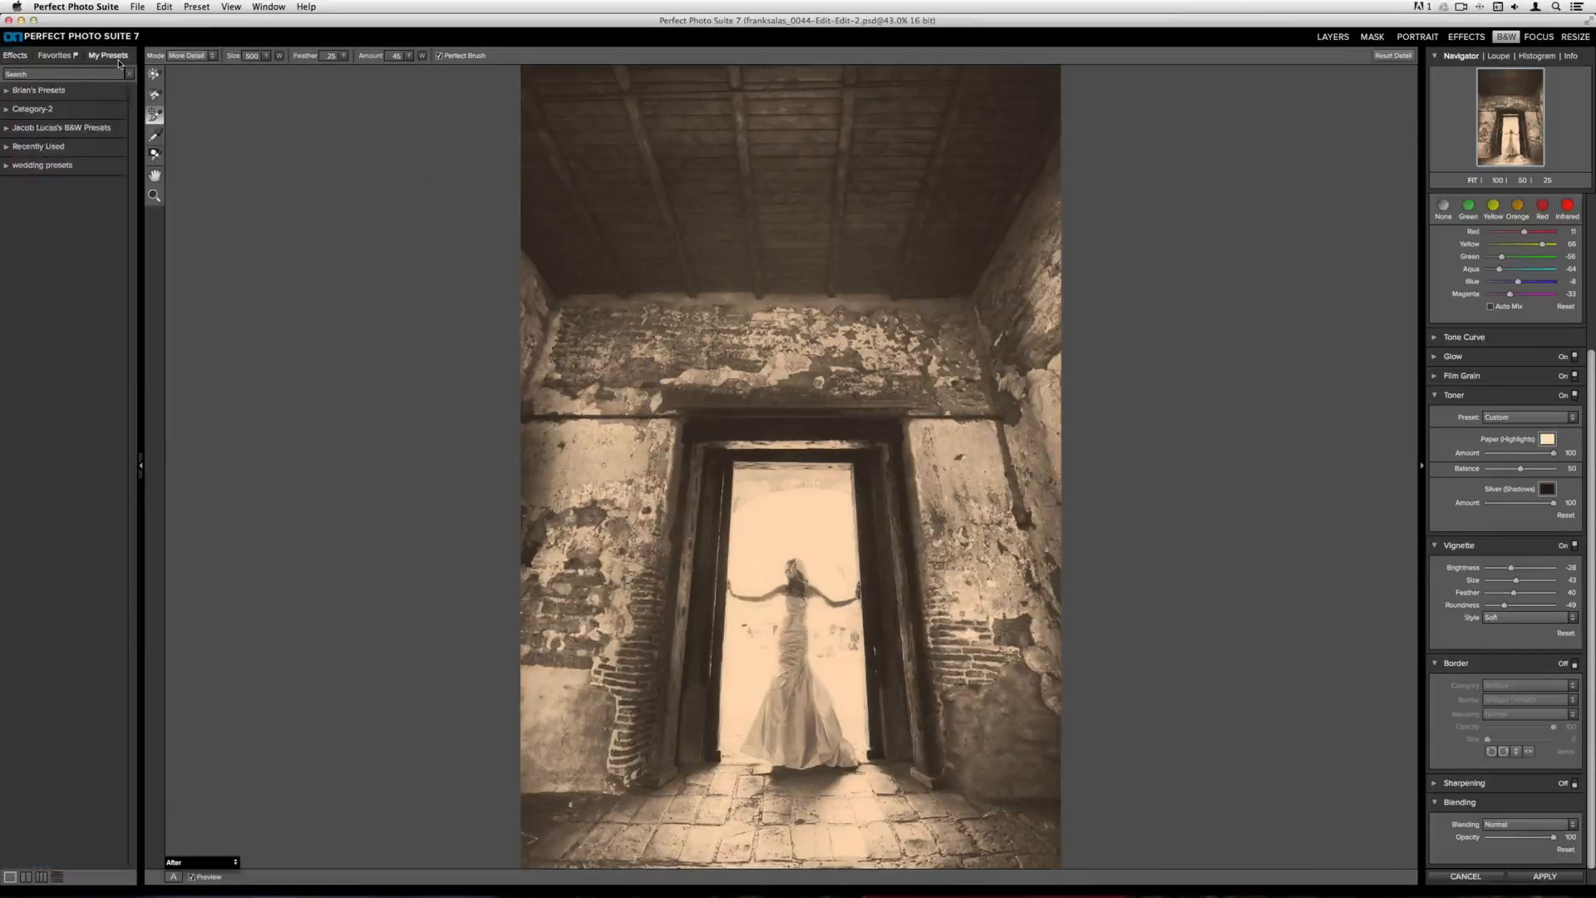
pyautogui.click(48, 169)
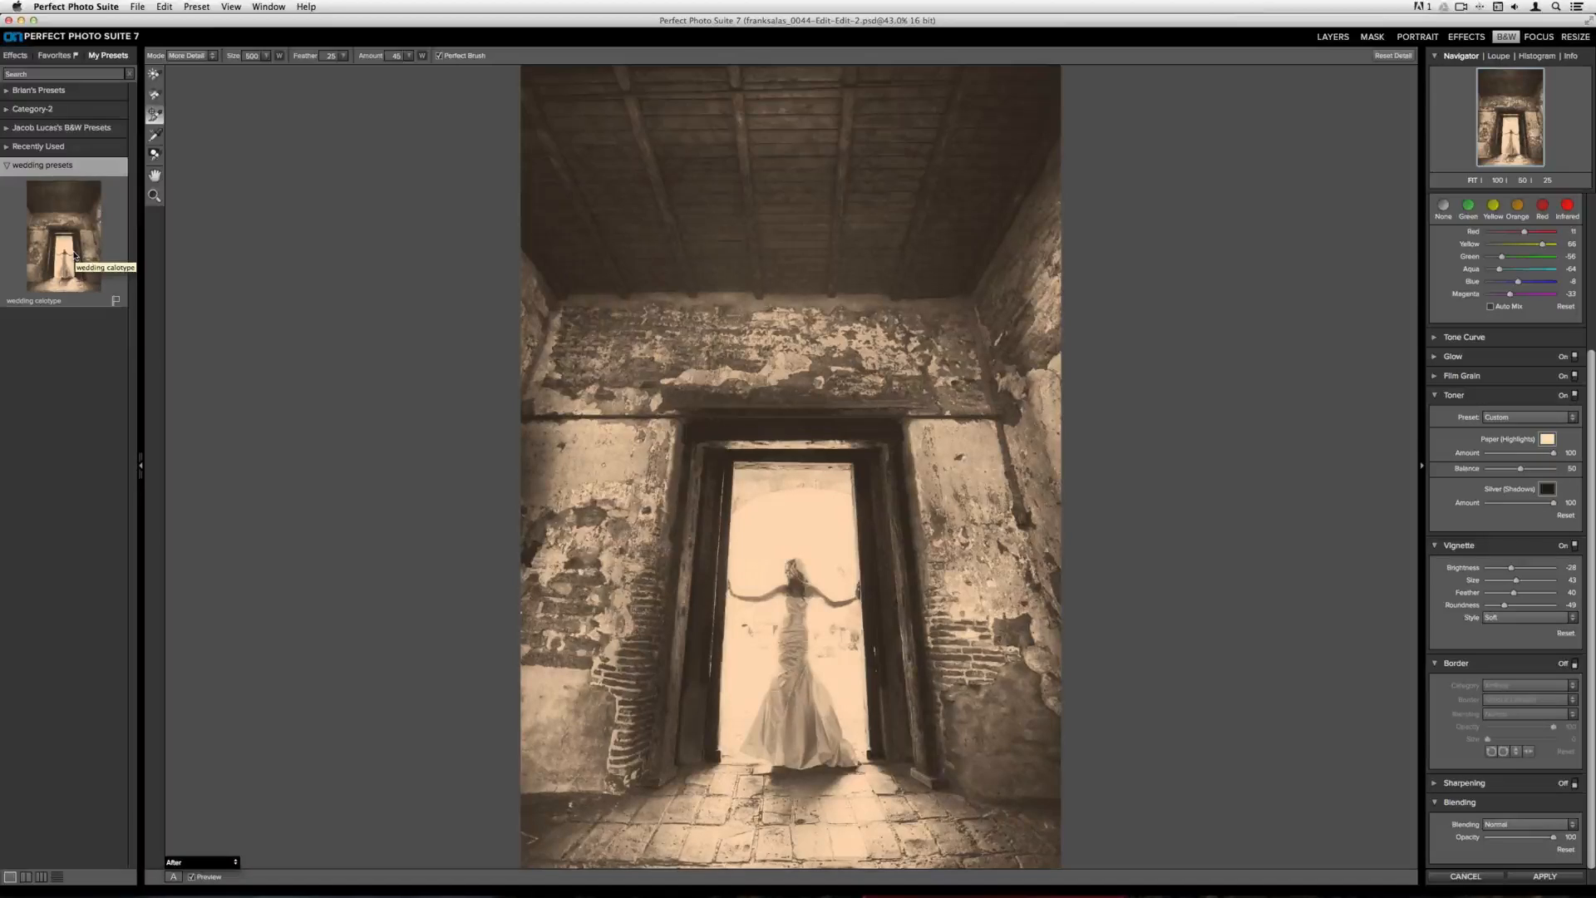
pyautogui.press('Escape')
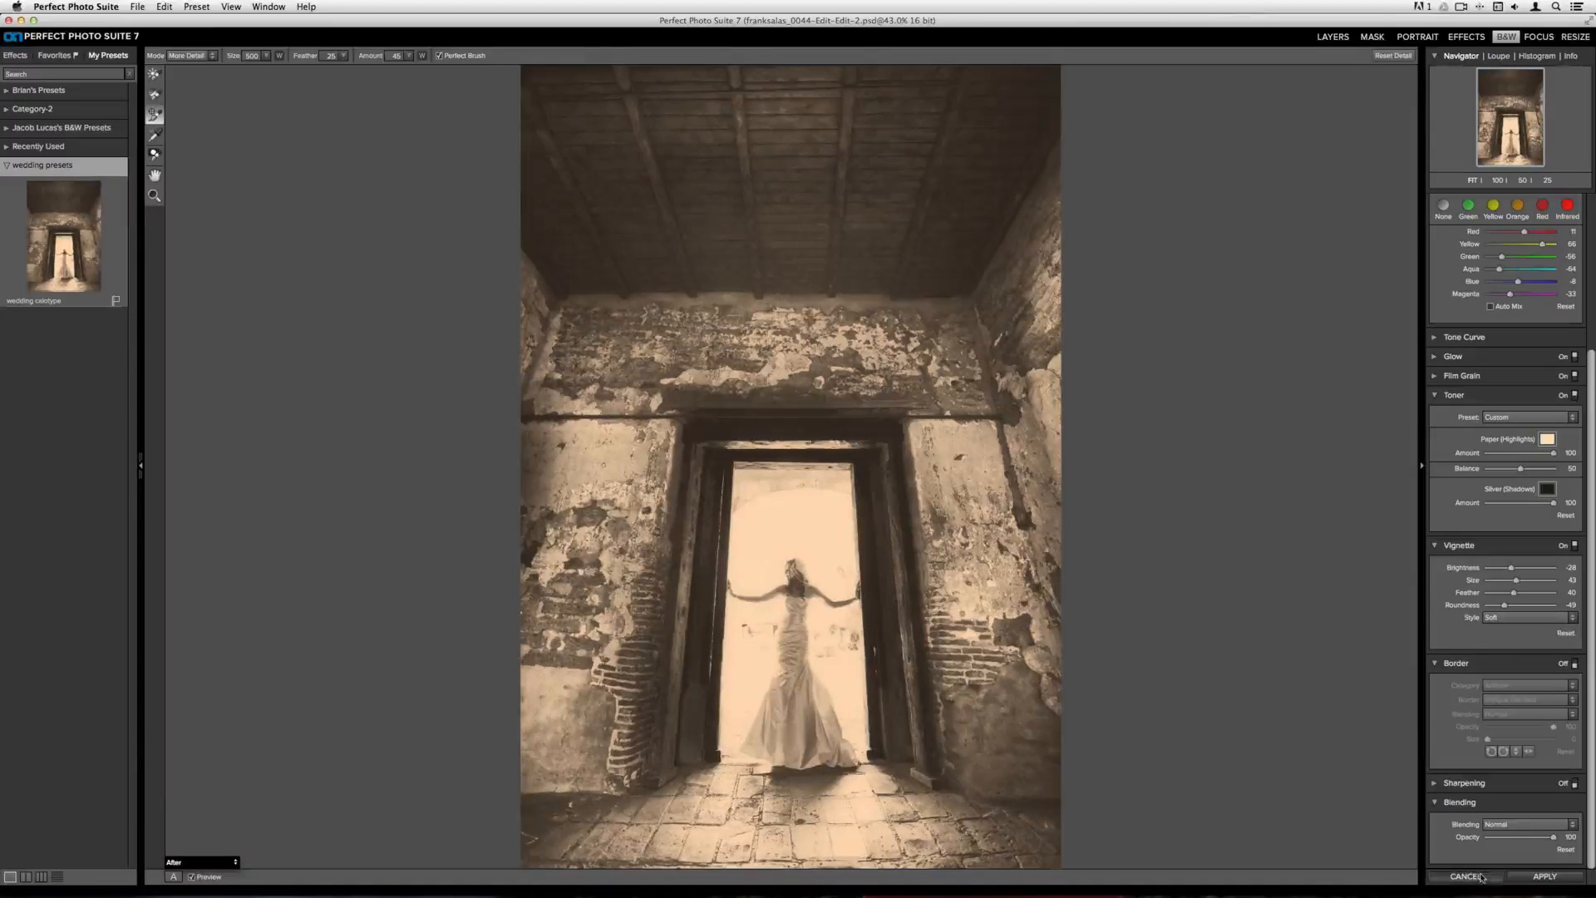
pyautogui.press('Return')
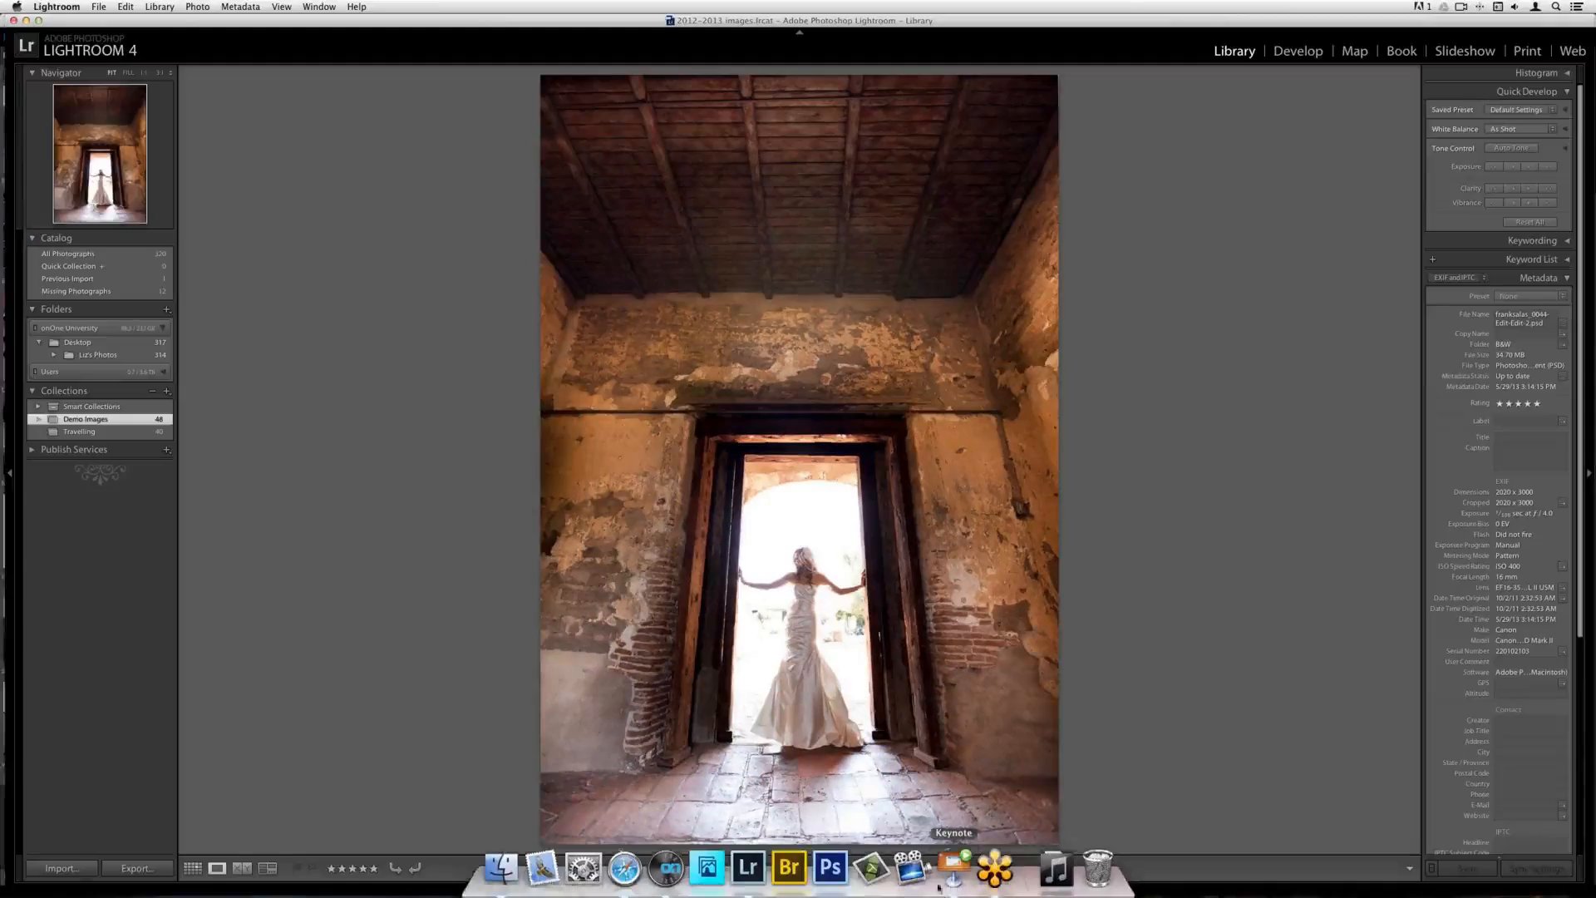
pyautogui.click(940, 884)
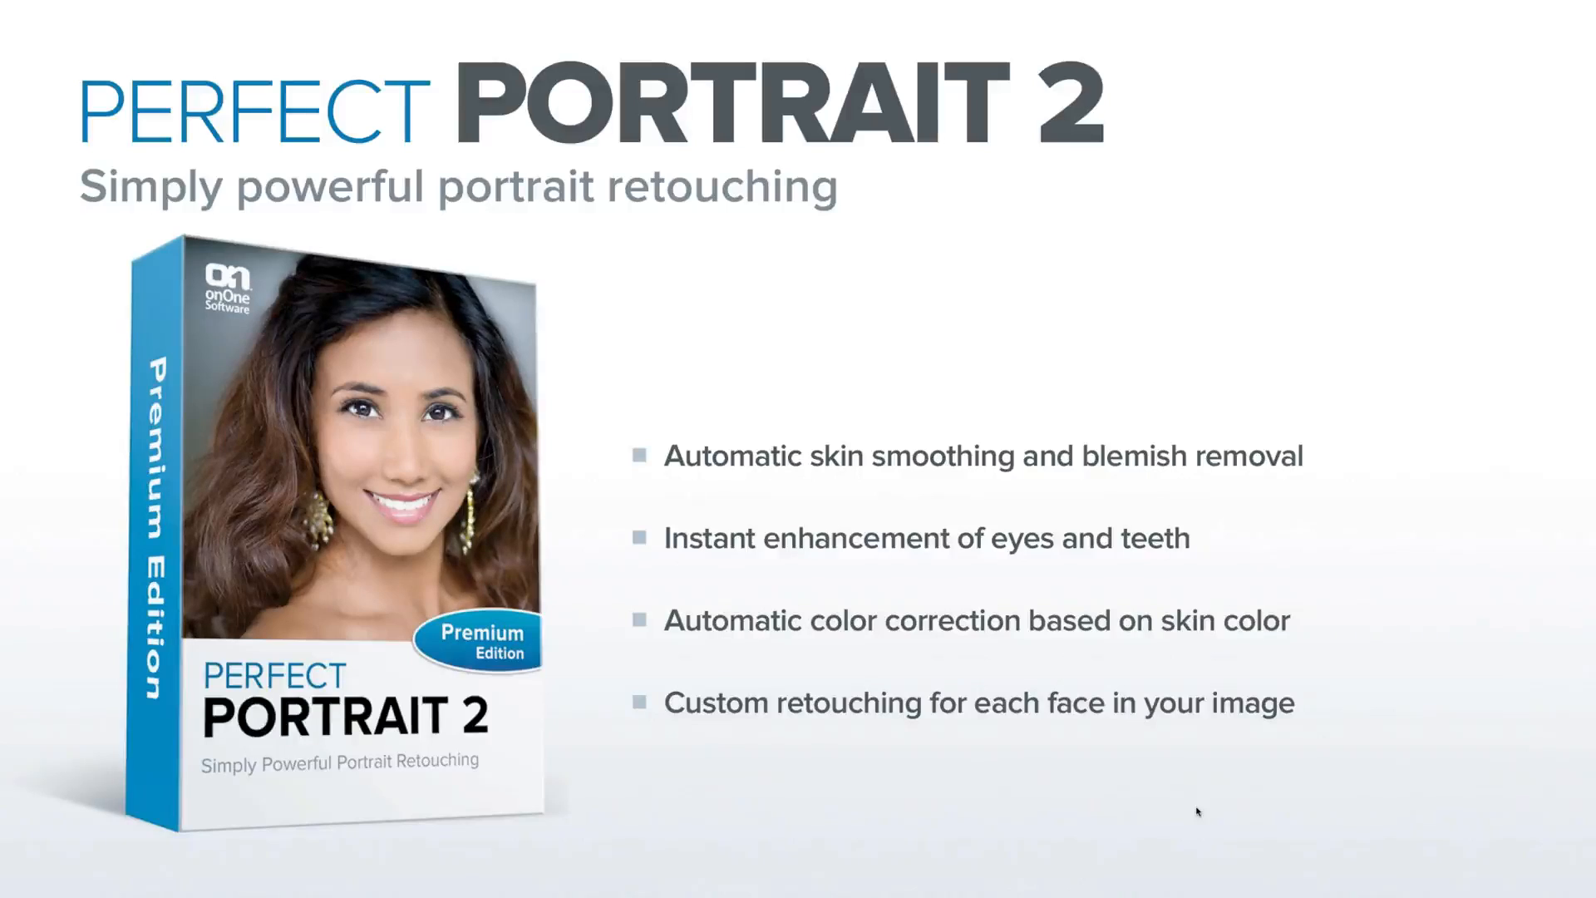
pyautogui.press('Right')
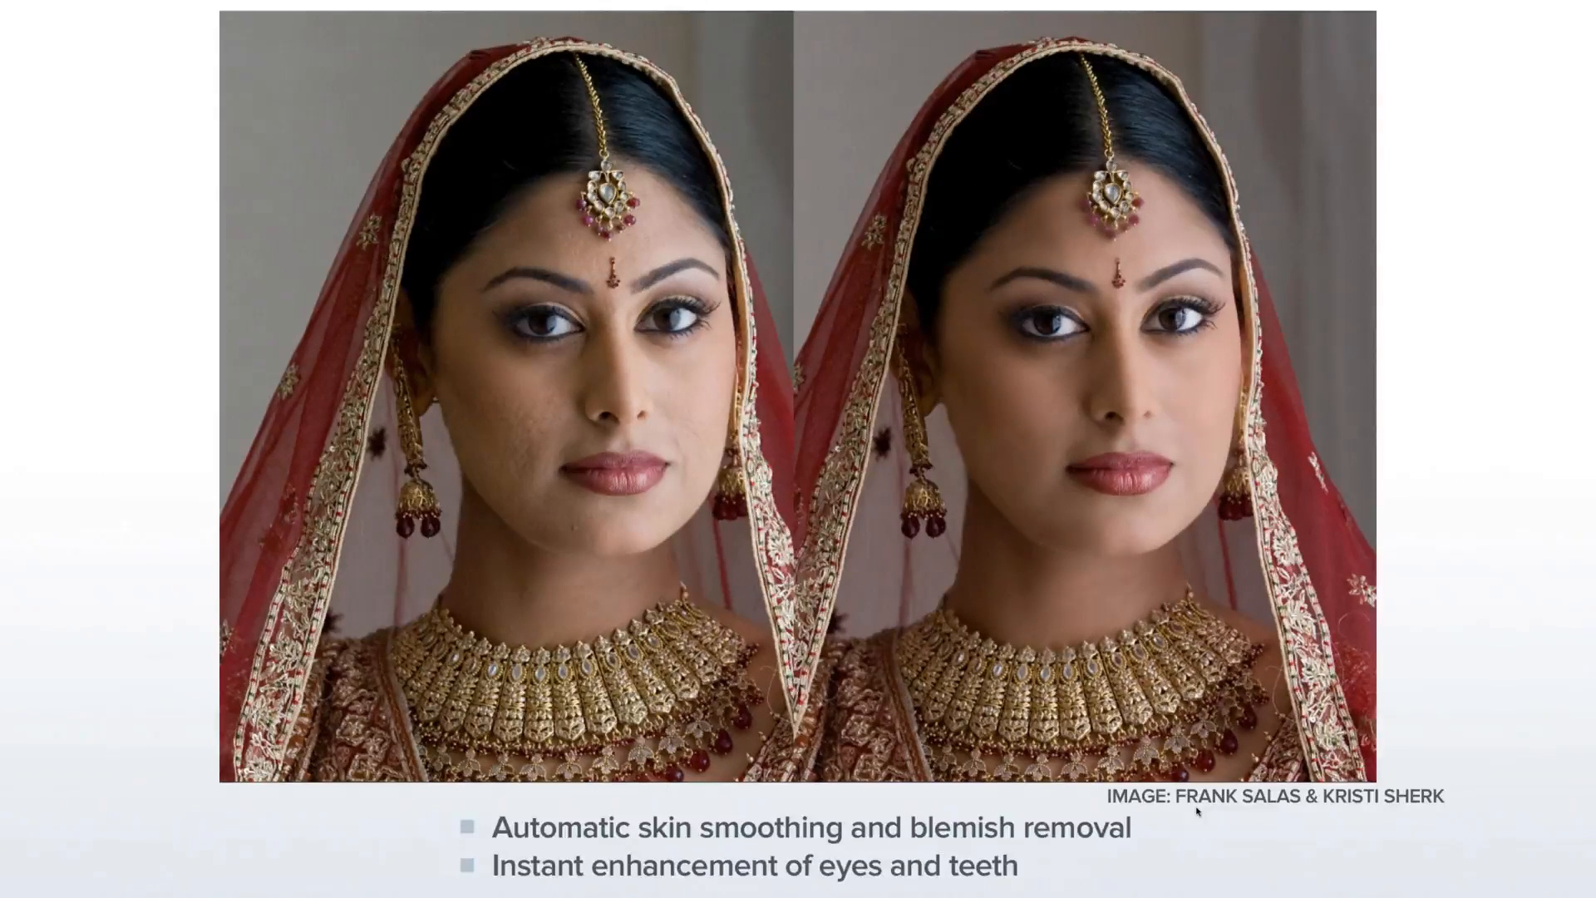
pyautogui.press('Right')
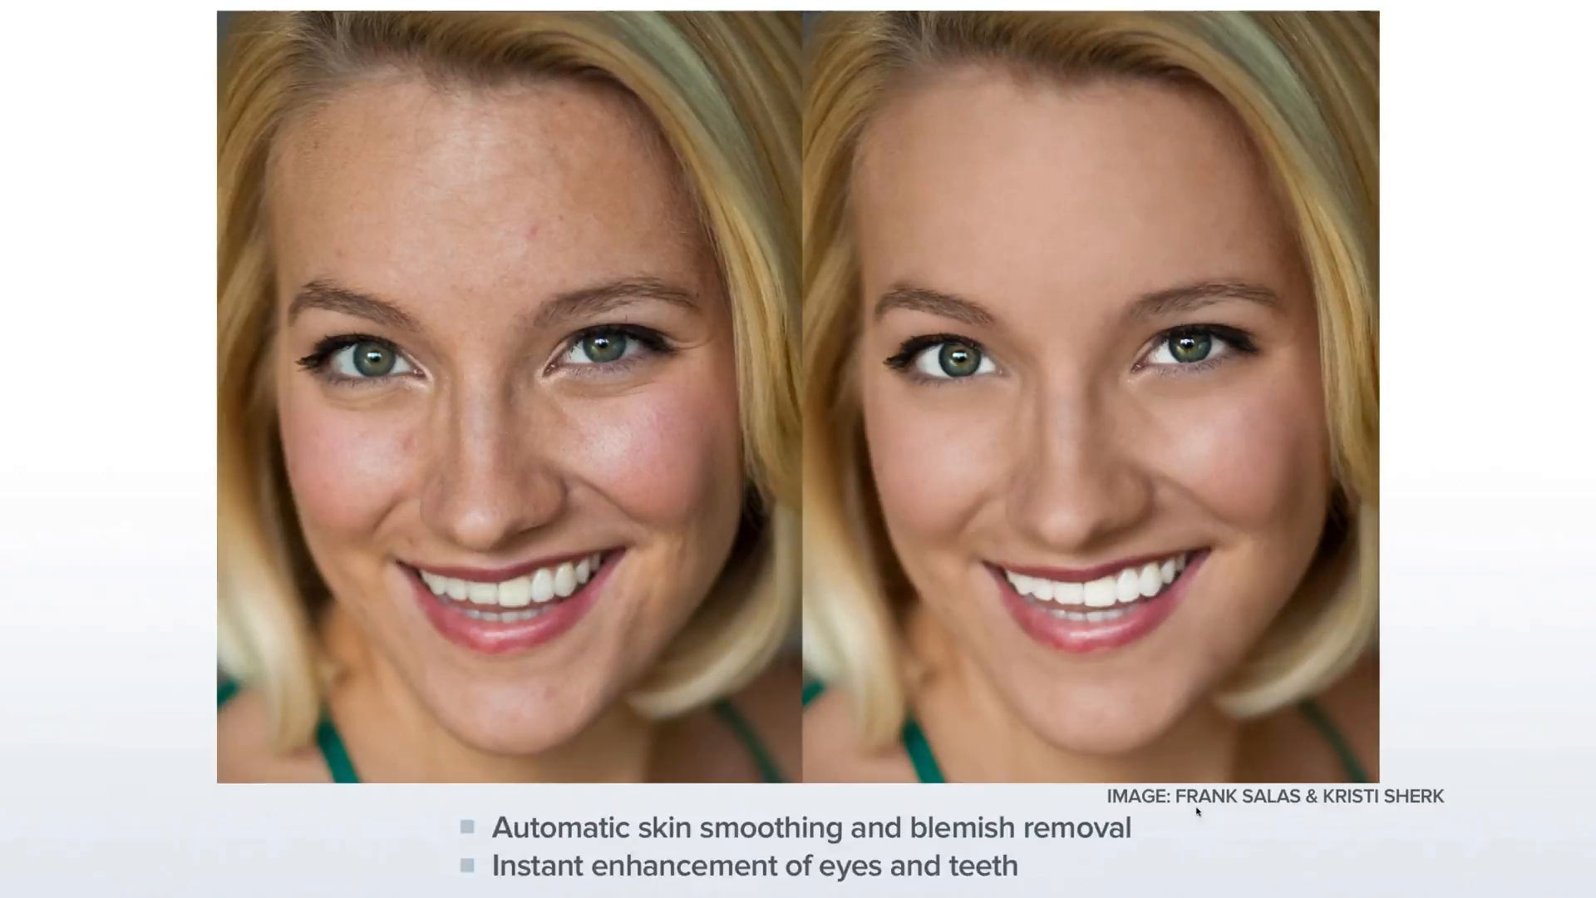
pyautogui.press('Right')
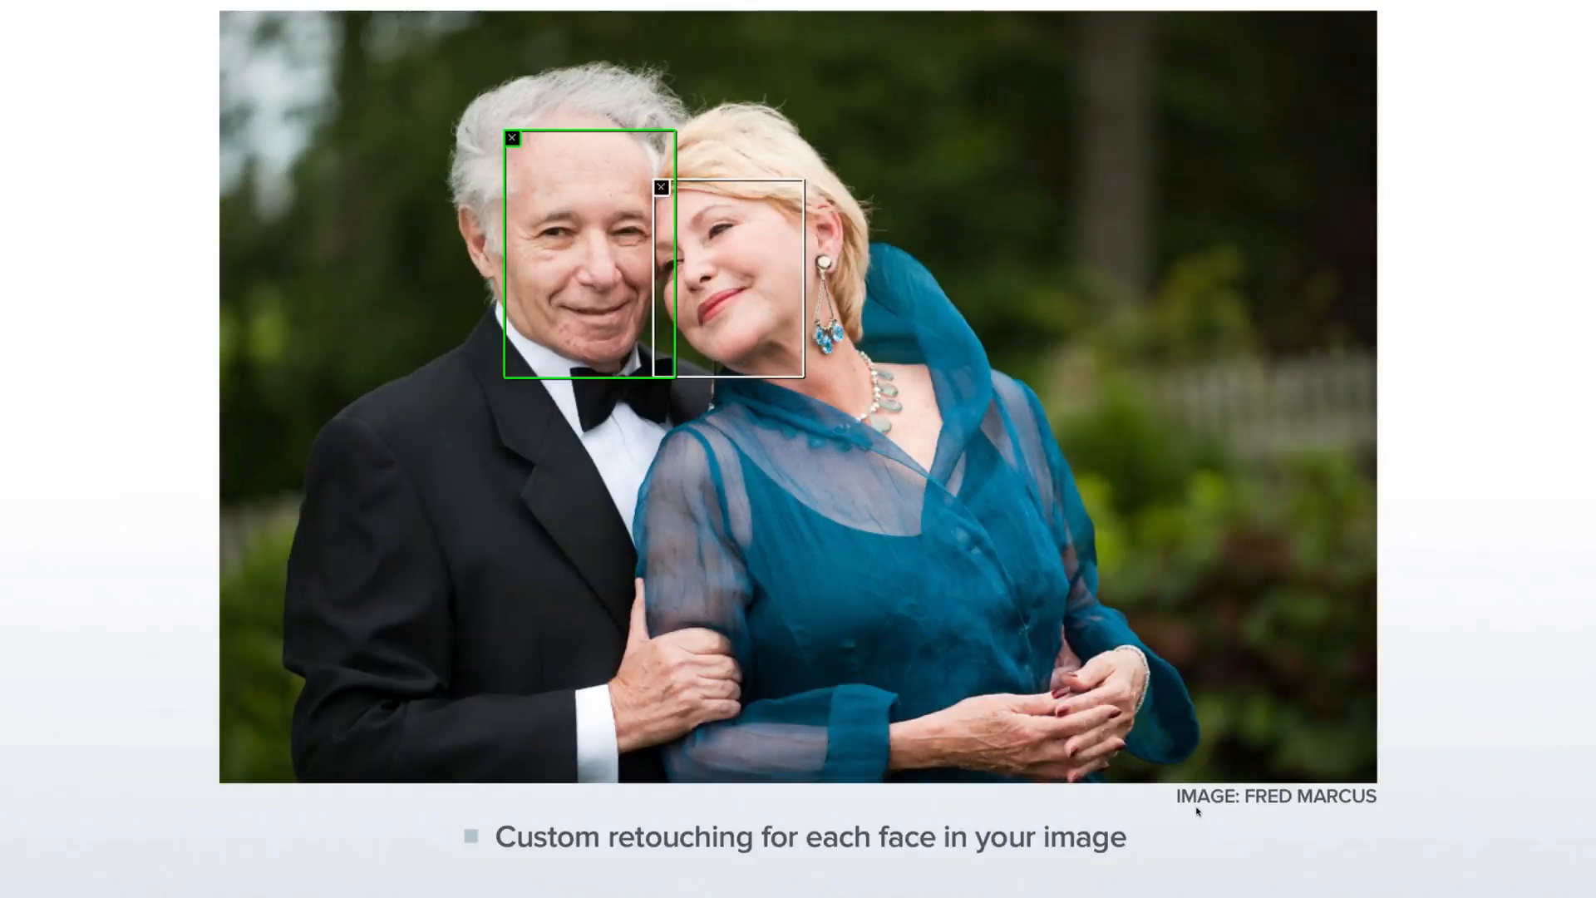
pyautogui.press('Right')
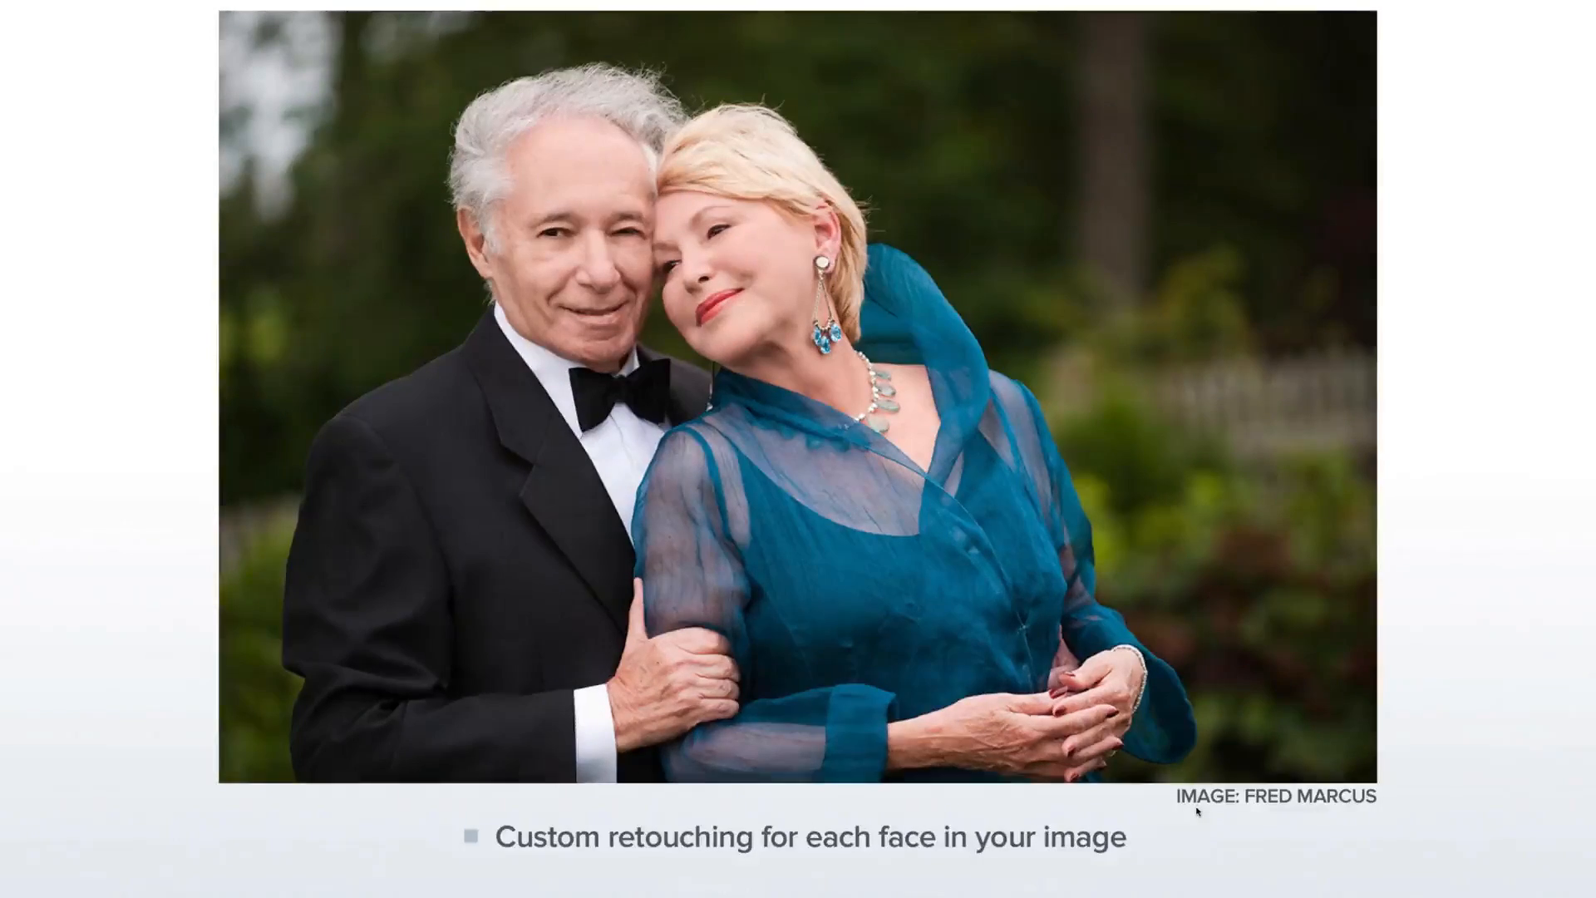
pyautogui.press('Right')
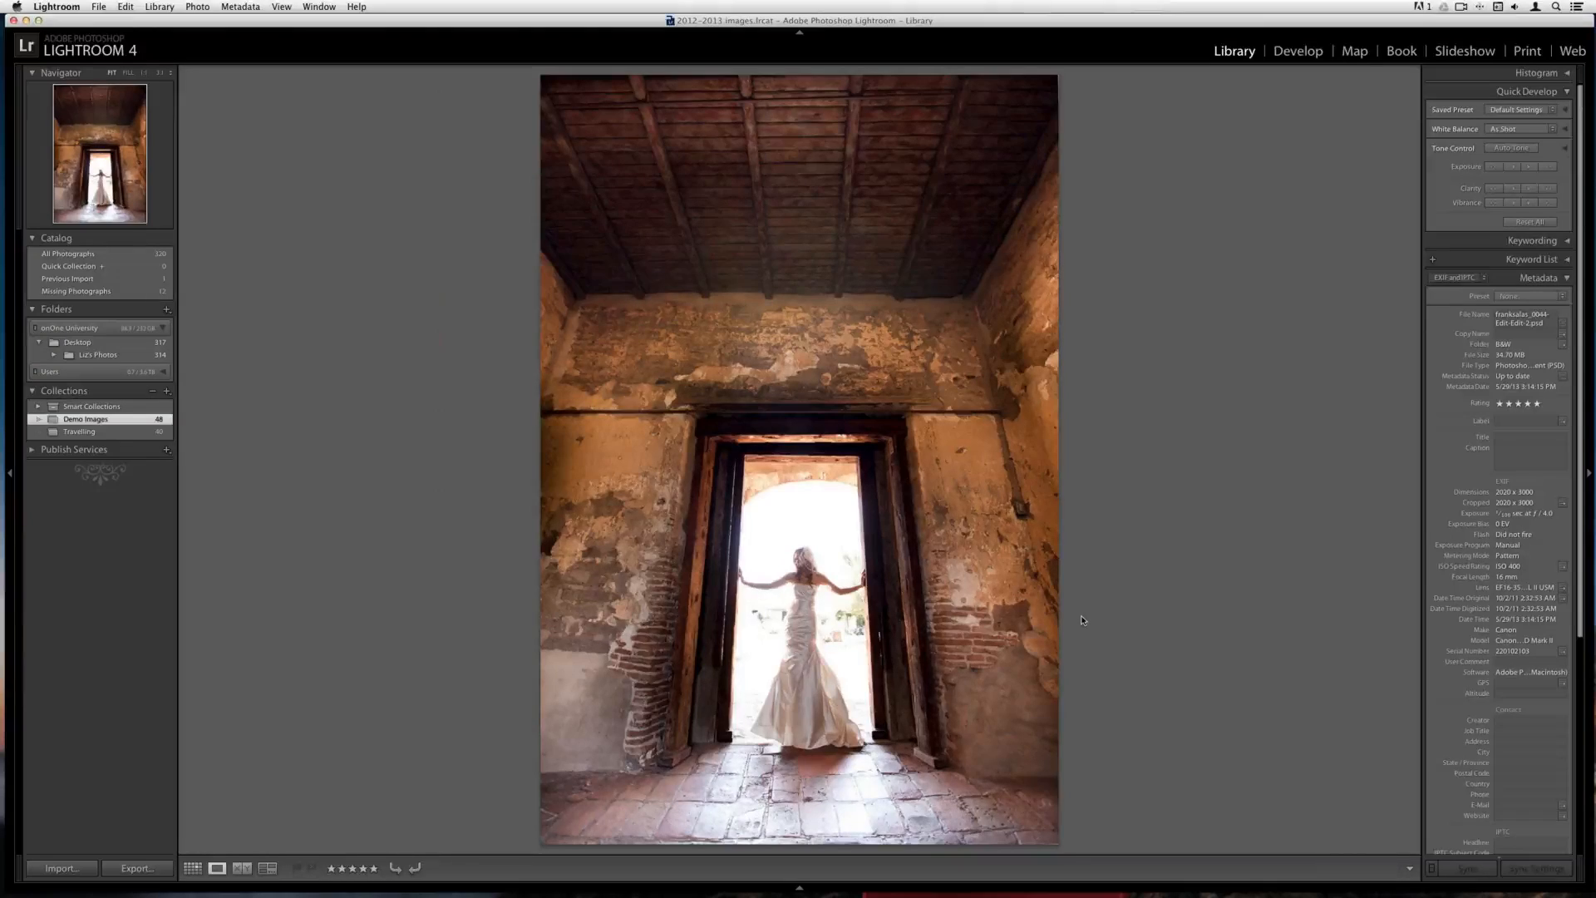
# In Lightroom, select the blonde woman's headshot in the library grid and open it in Perfect Portrait 2
pyautogui.press('g')
pyautogui.click(794, 542)
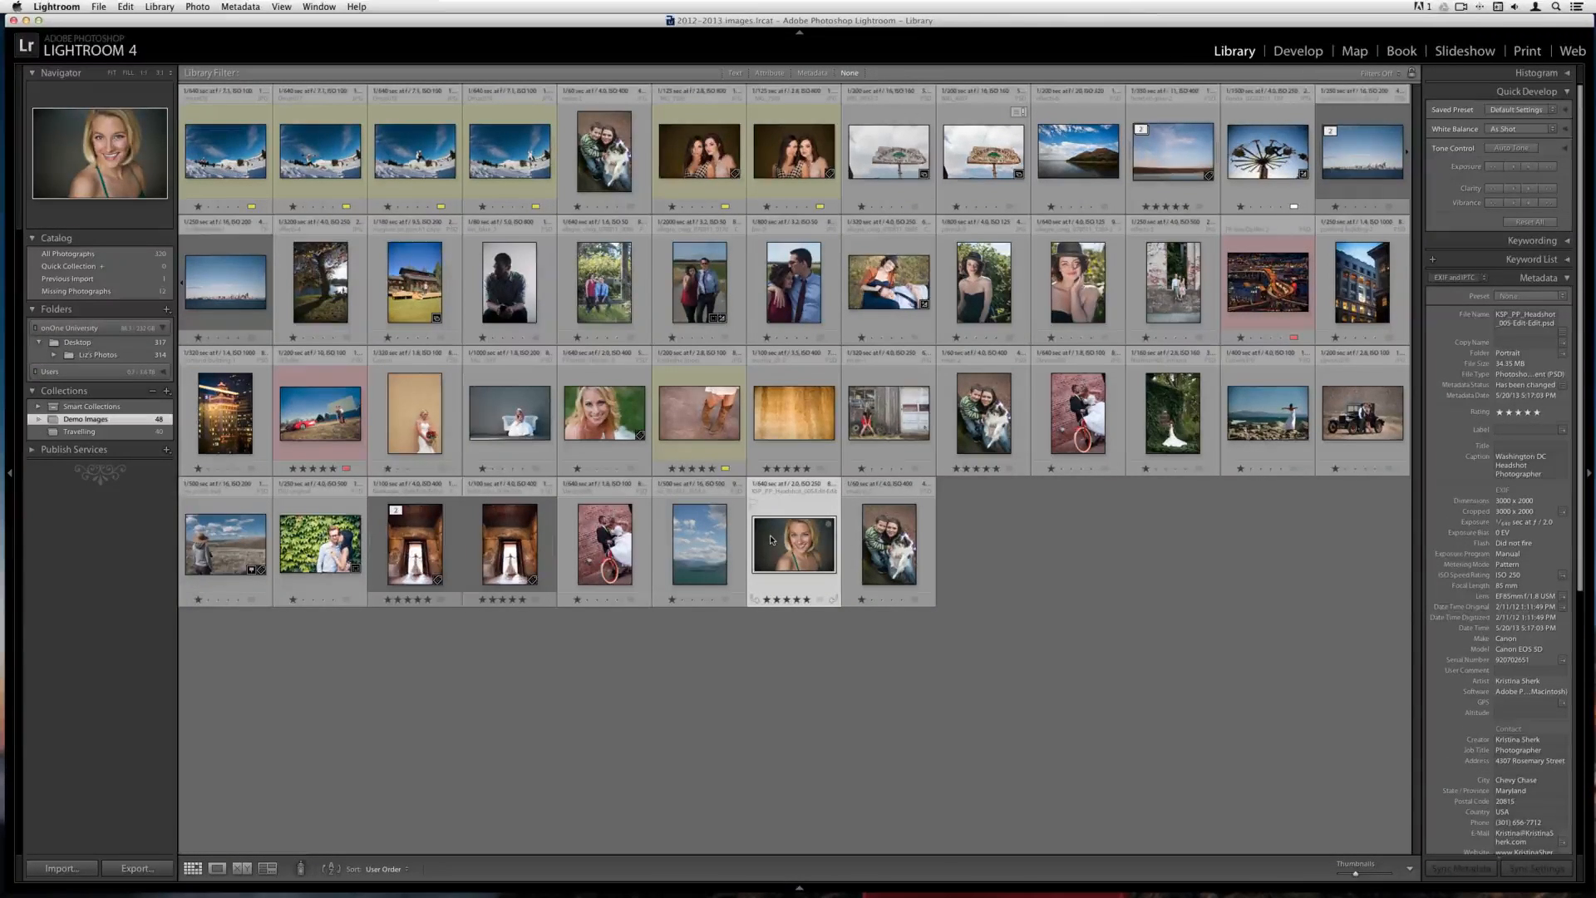
pyautogui.click(98, 7)
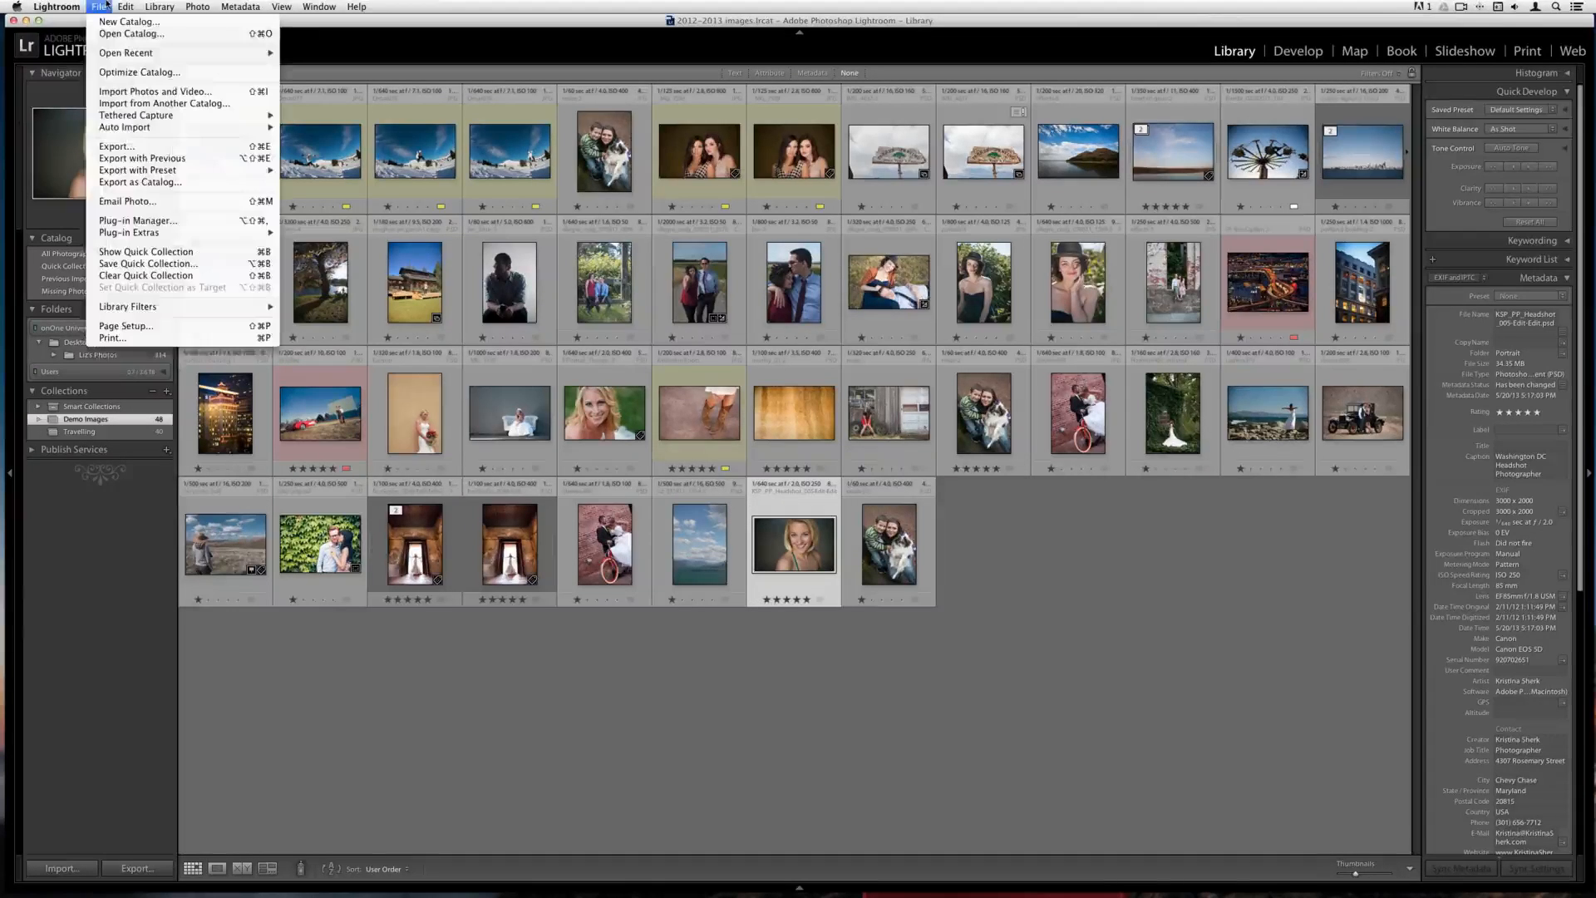
pyautogui.moveTo(165, 234)
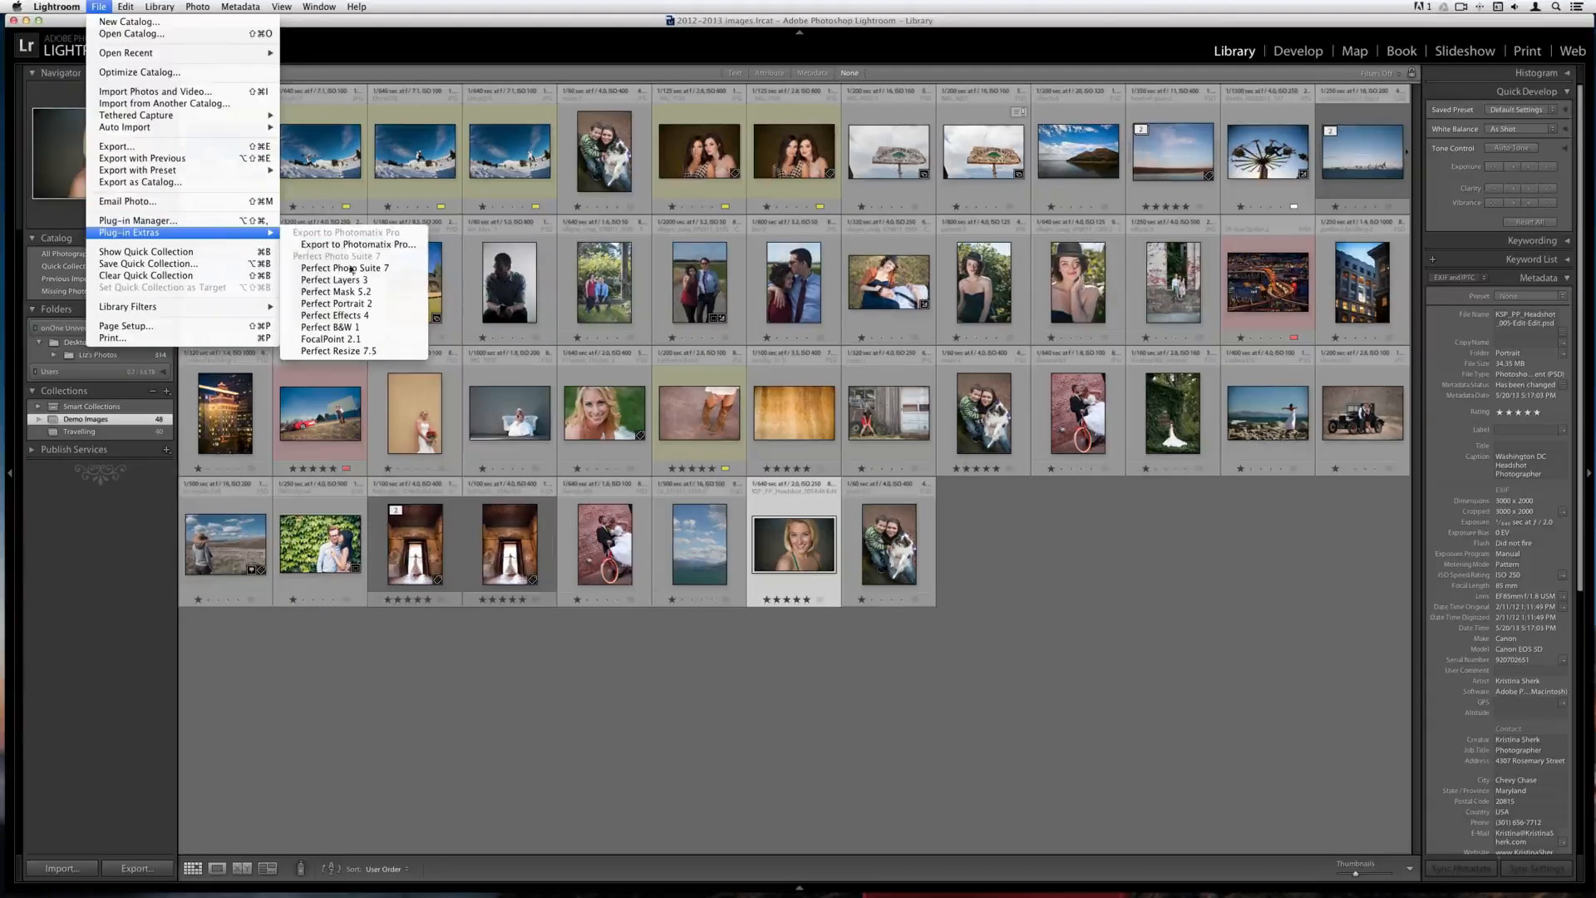
pyautogui.click(369, 303)
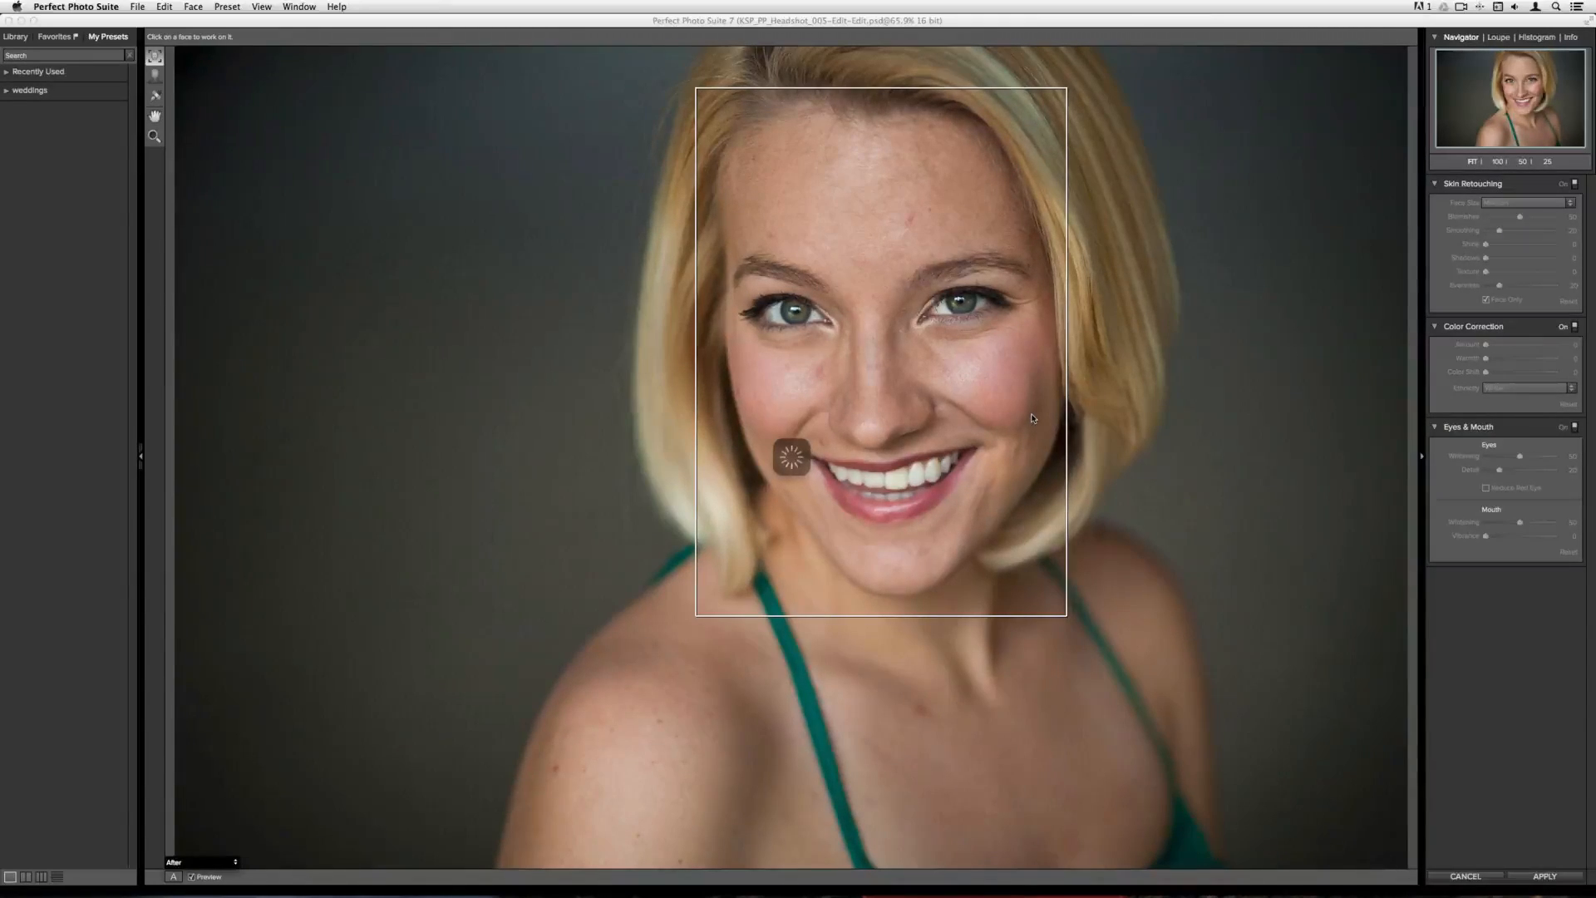
# Select the detected face, adjust the mouth and eye outline points, and hide the controls
pyautogui.click(736, 438)
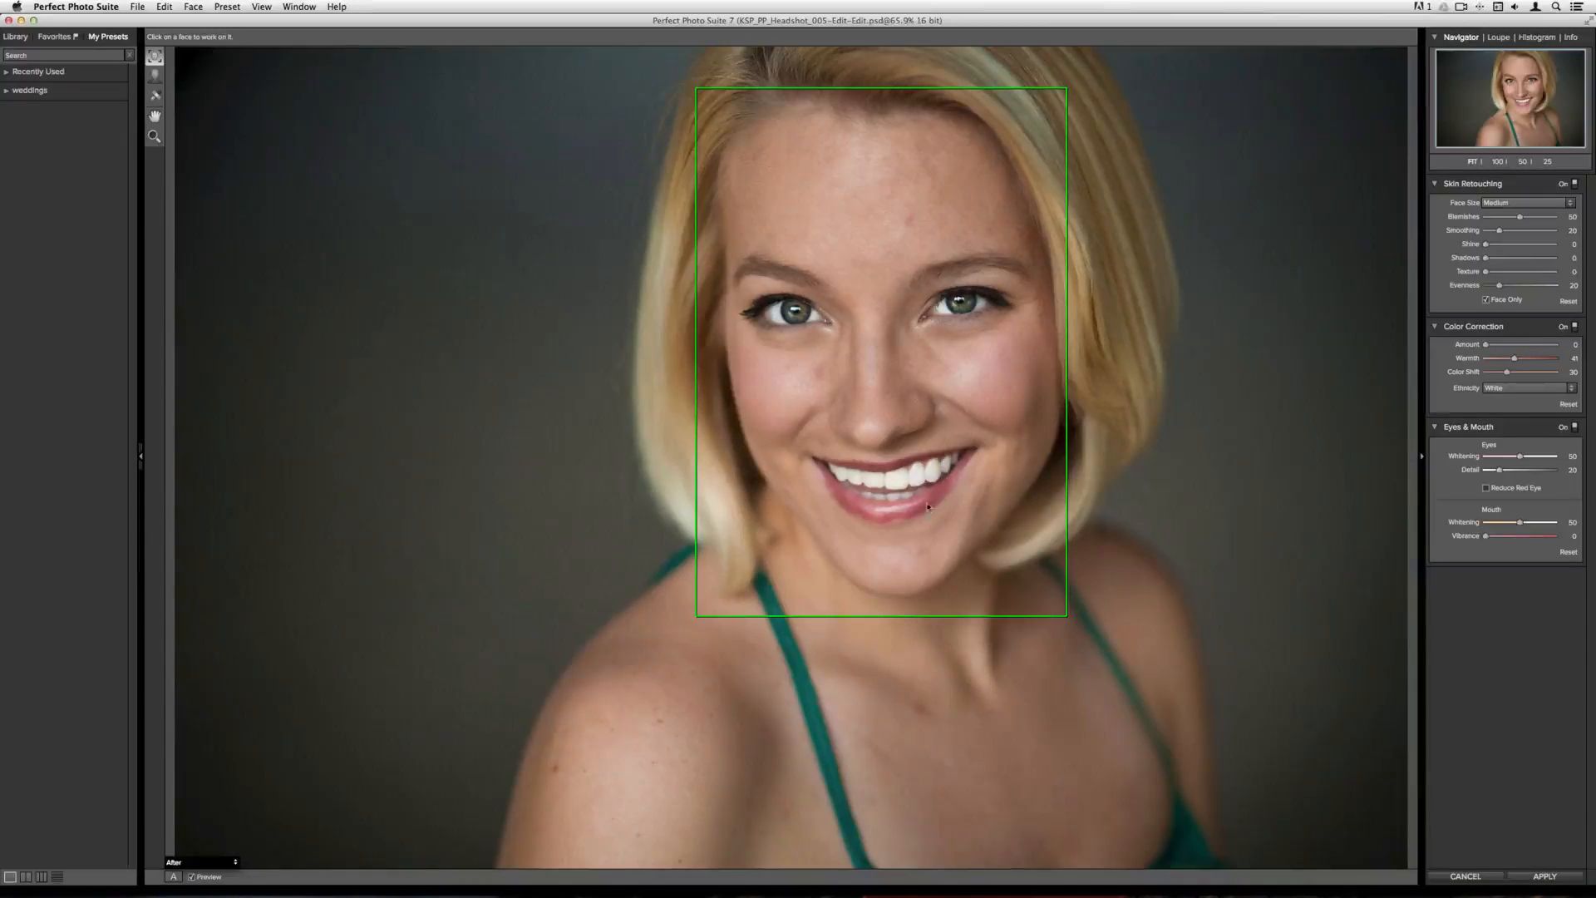
pyautogui.click(964, 372)
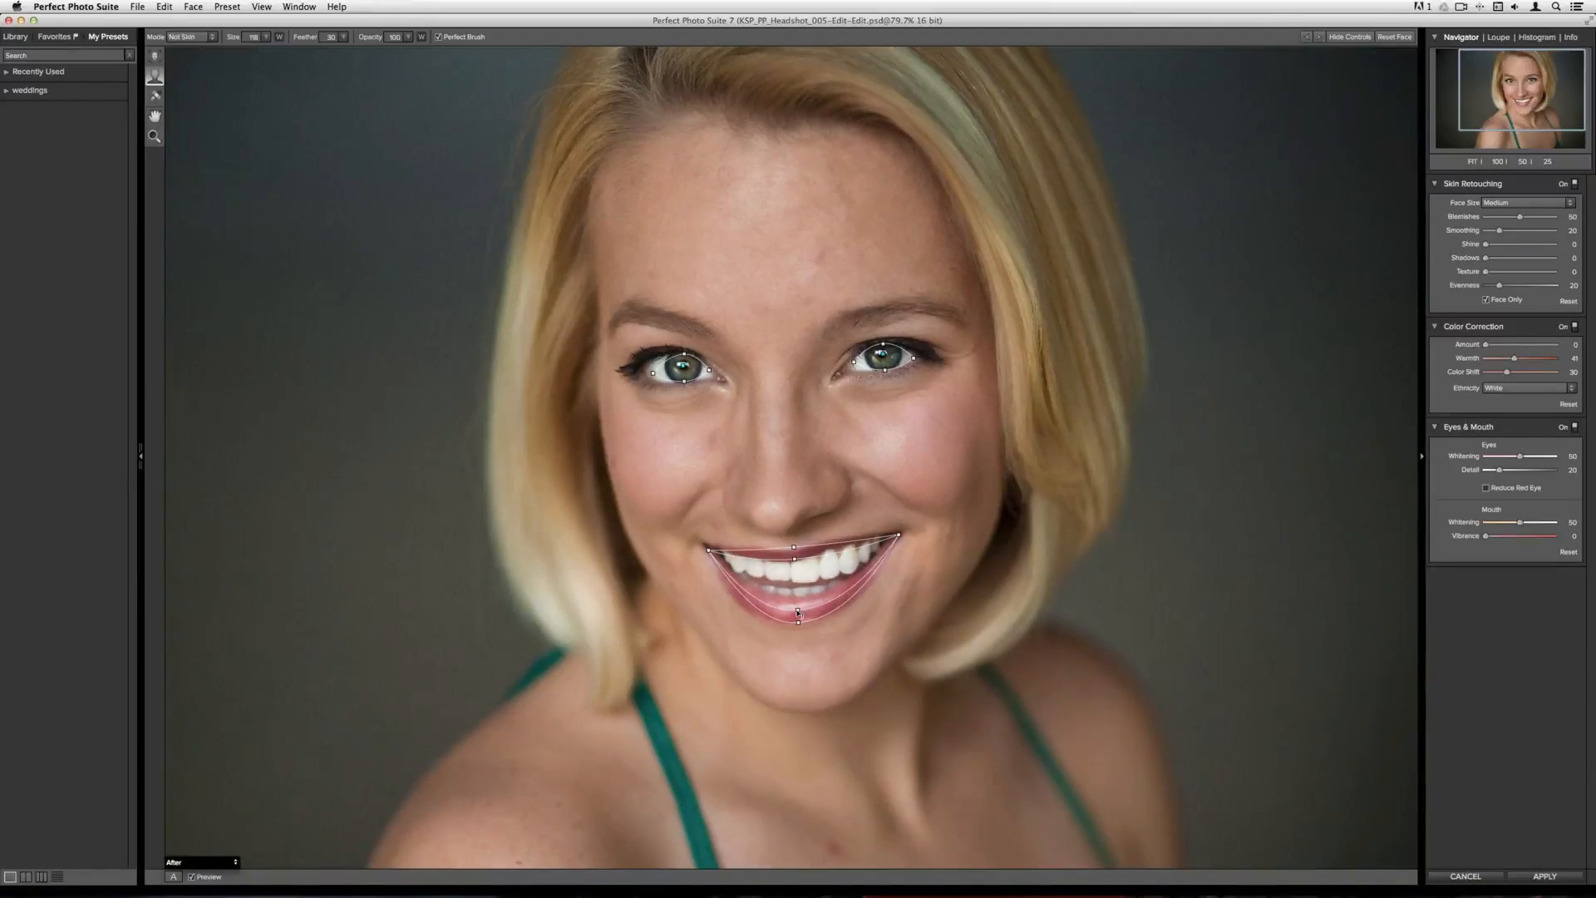
pyautogui.moveTo(798, 613); pyautogui.dragTo(798, 597)
pyautogui.moveTo(653, 374); pyautogui.dragTo(644, 373)
pyautogui.click(1339, 38)
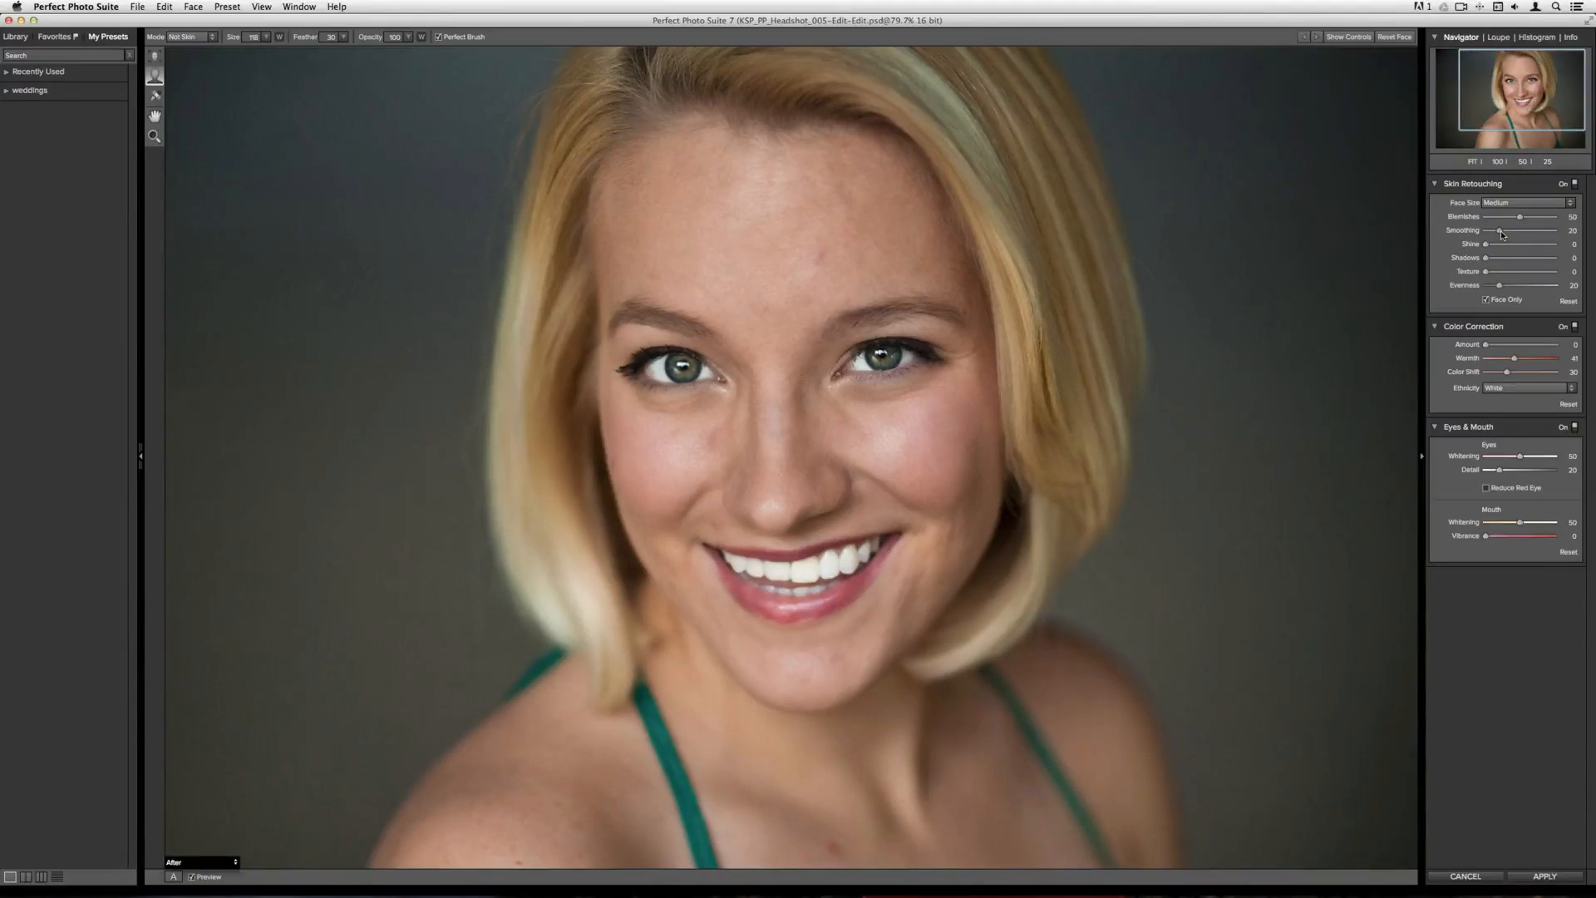
# Set Skin Retouching Smoothing to 31 and Evenness to 40
pyautogui.moveTo(1500, 230); pyautogui.dragTo(1507, 231)
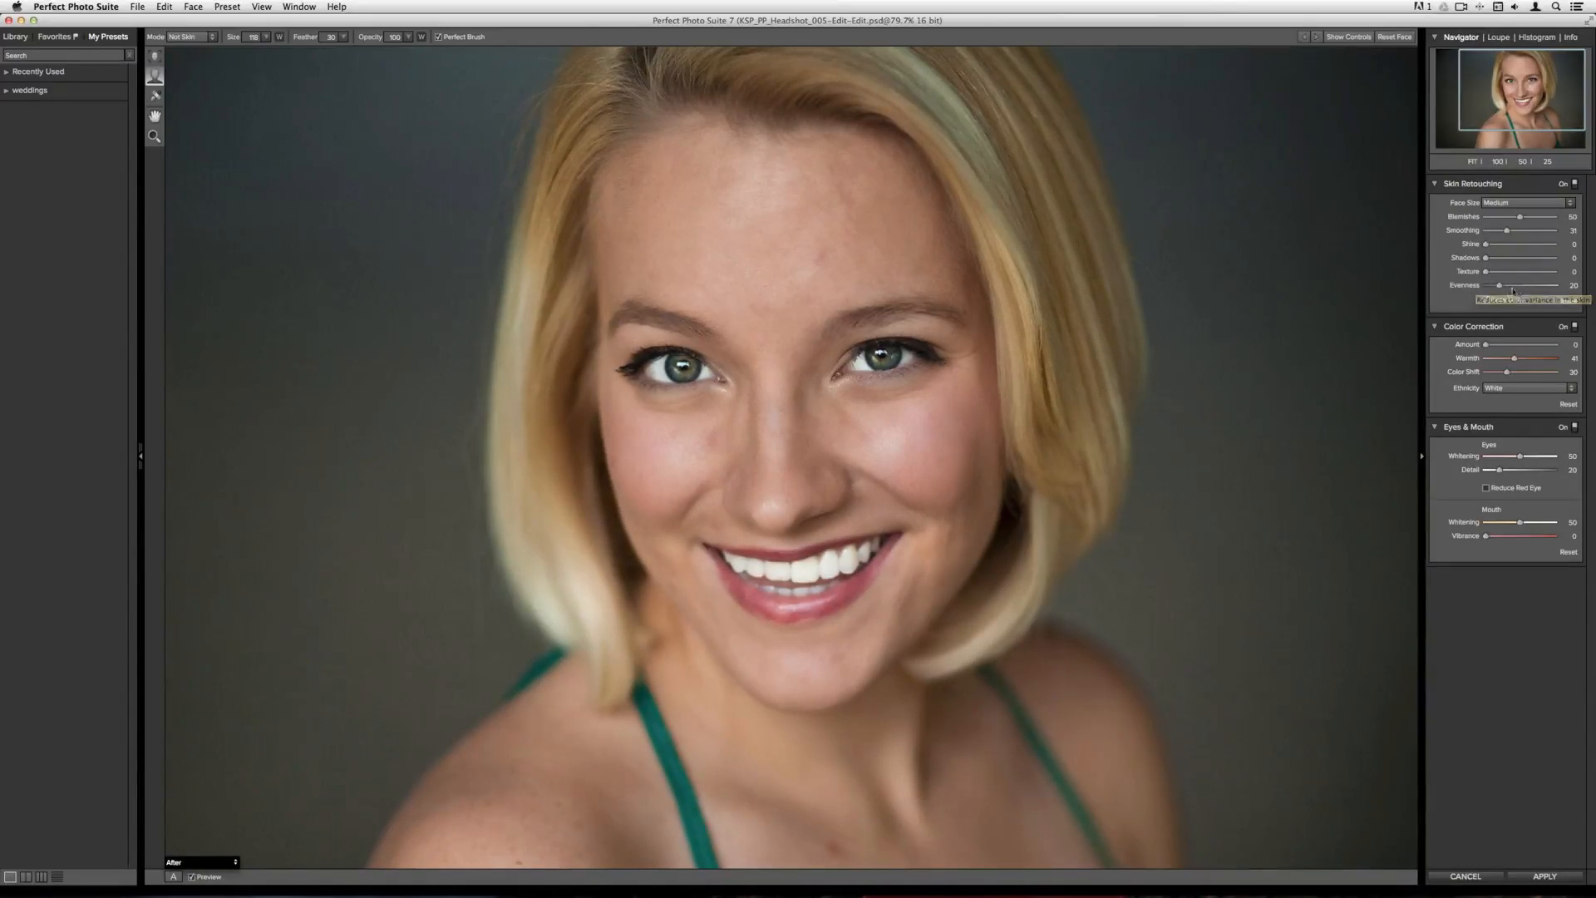
pyautogui.moveTo(1498, 286); pyautogui.dragTo(1513, 291)
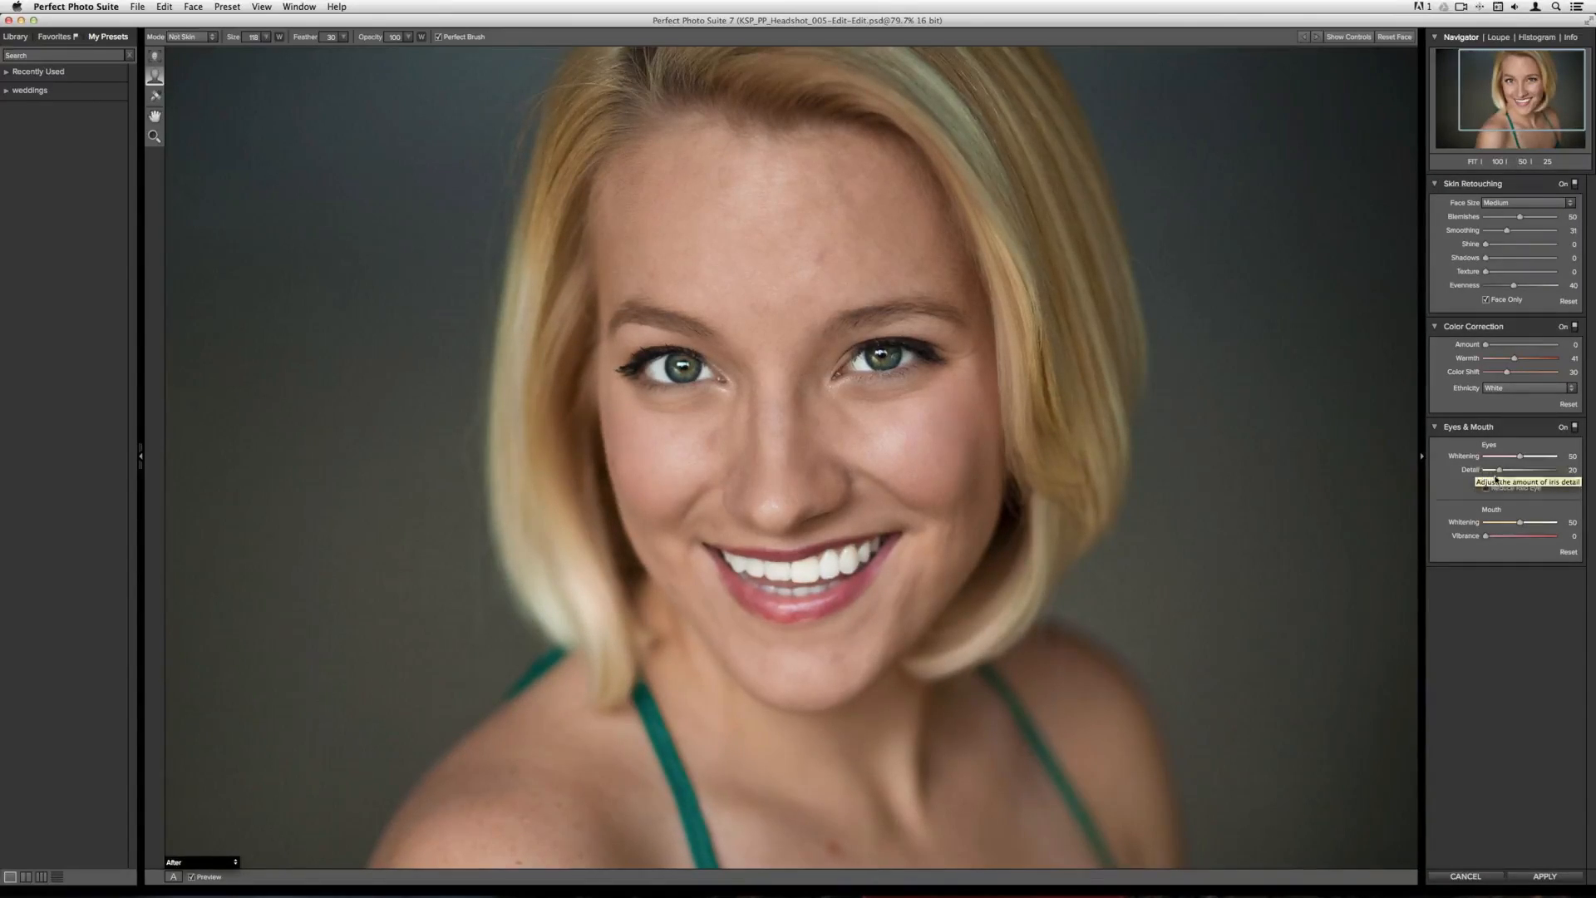
# Set eye Detail to 36, mouth Whitening to 35 and lip Vibrance to 21
pyautogui.moveTo(1499, 473); pyautogui.dragTo(1511, 474)
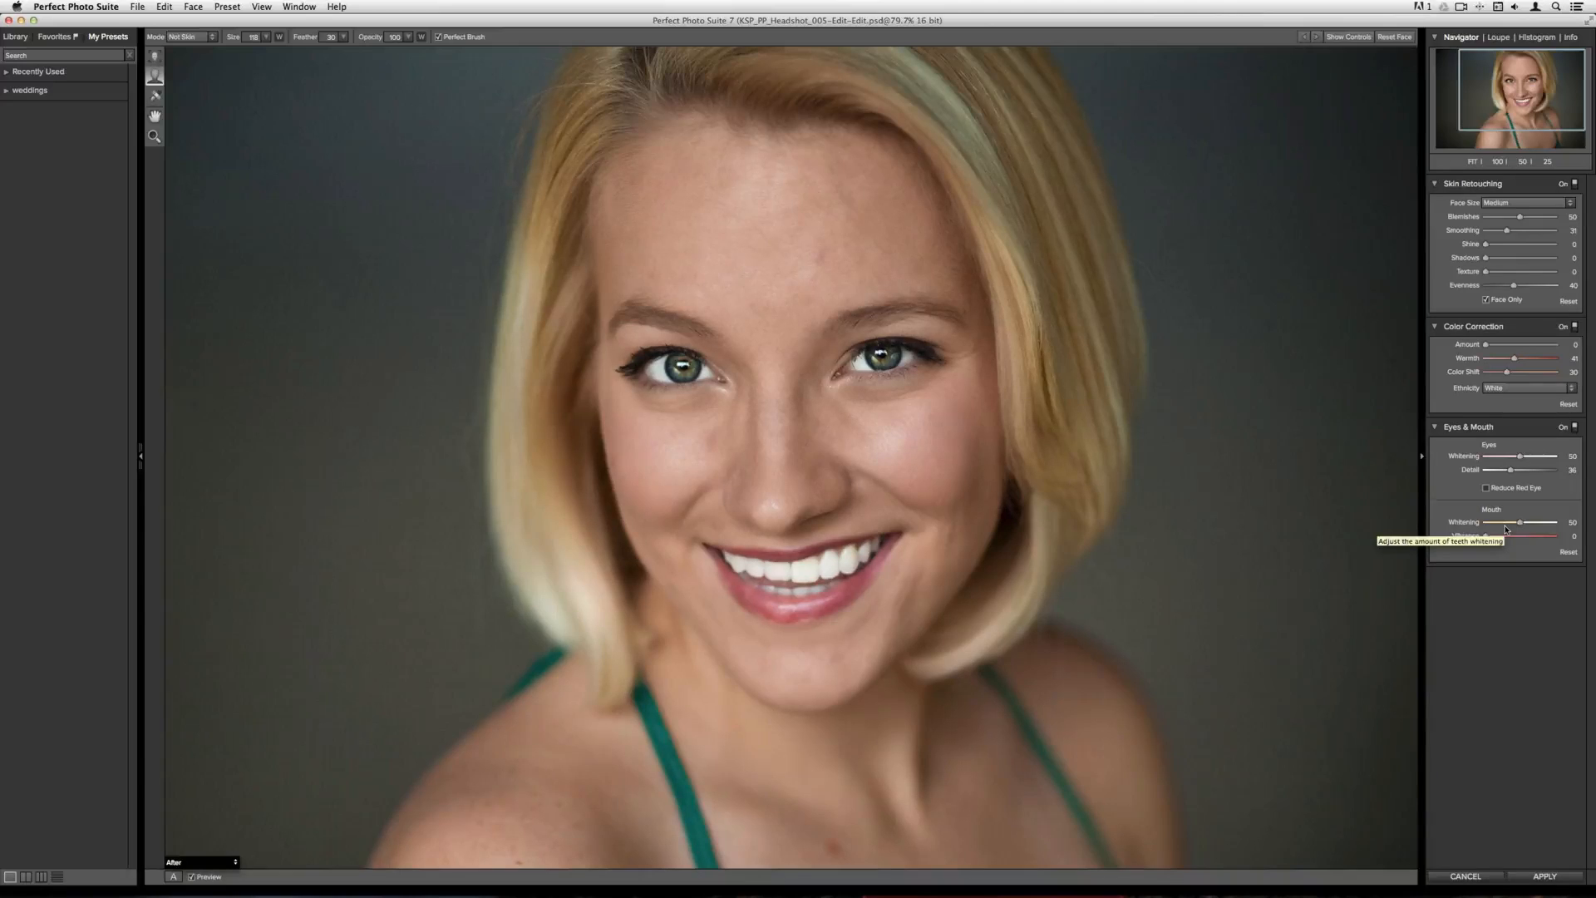
pyautogui.moveTo(1519, 523); pyautogui.dragTo(1510, 527)
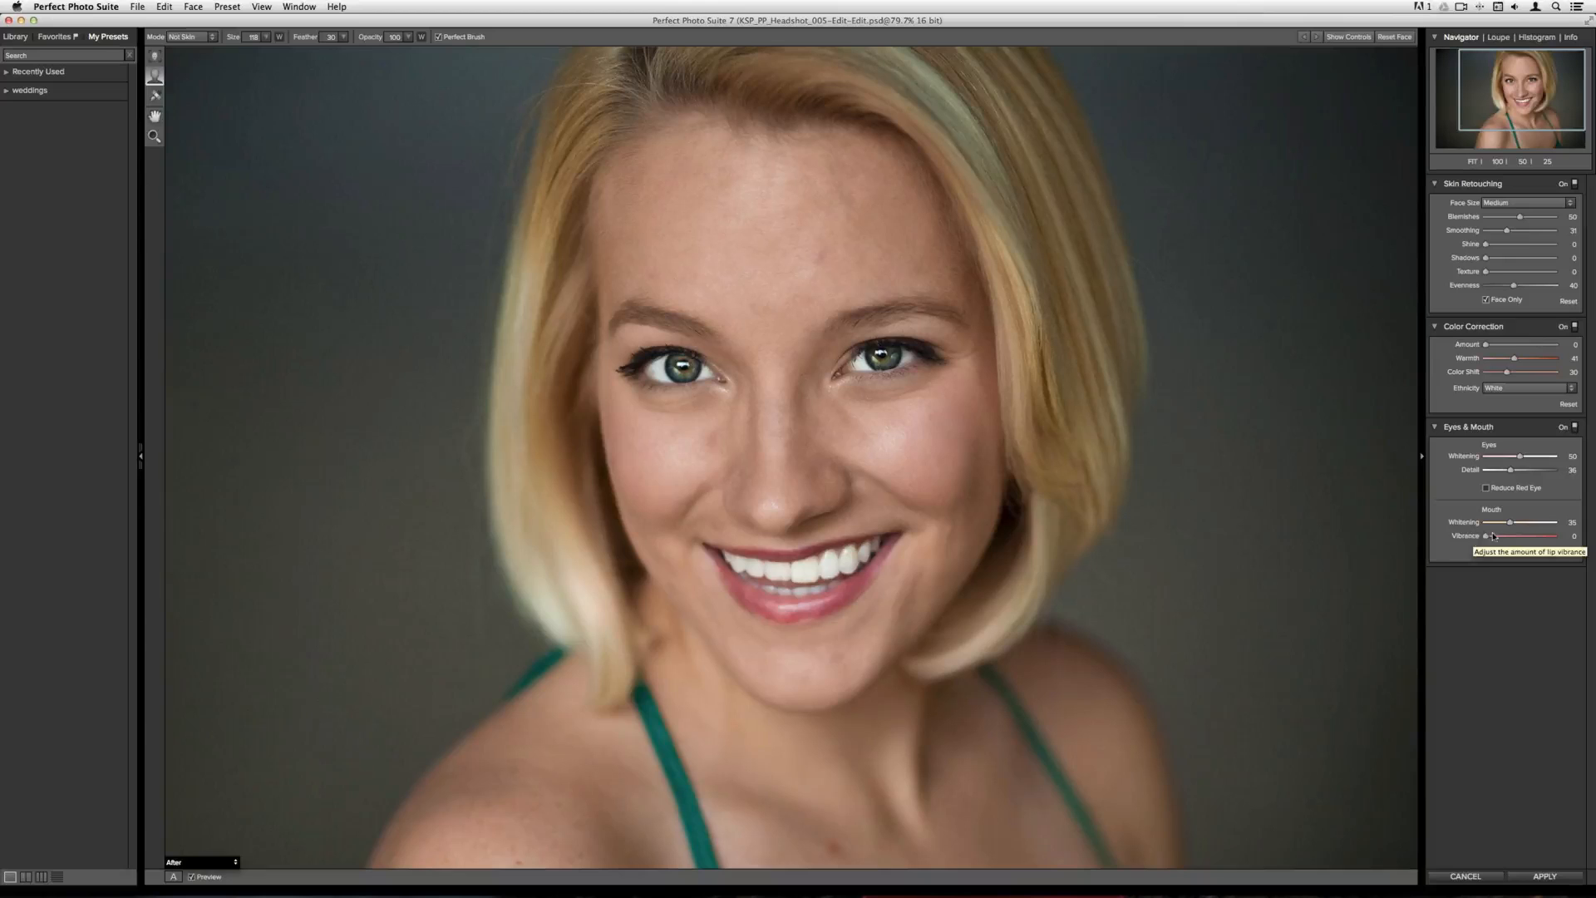
pyautogui.moveTo(1487, 536); pyautogui.dragTo(1500, 546)
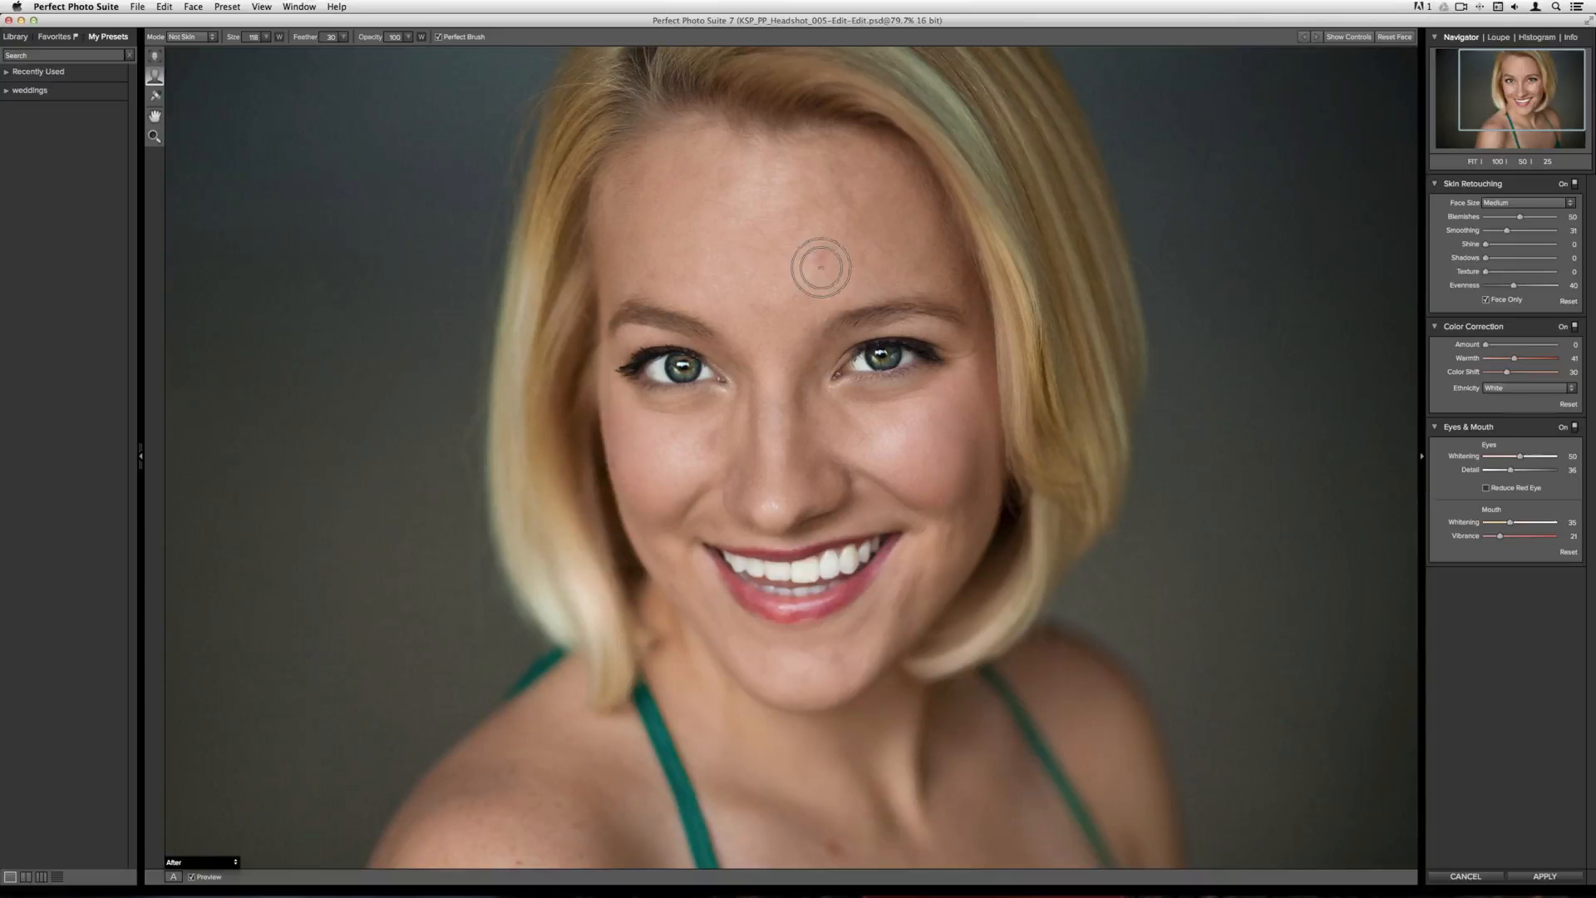
# Remove blemishes on the forehead, cheeks, chin and chest with the blemish retouch brush
pyautogui.click(156, 97)
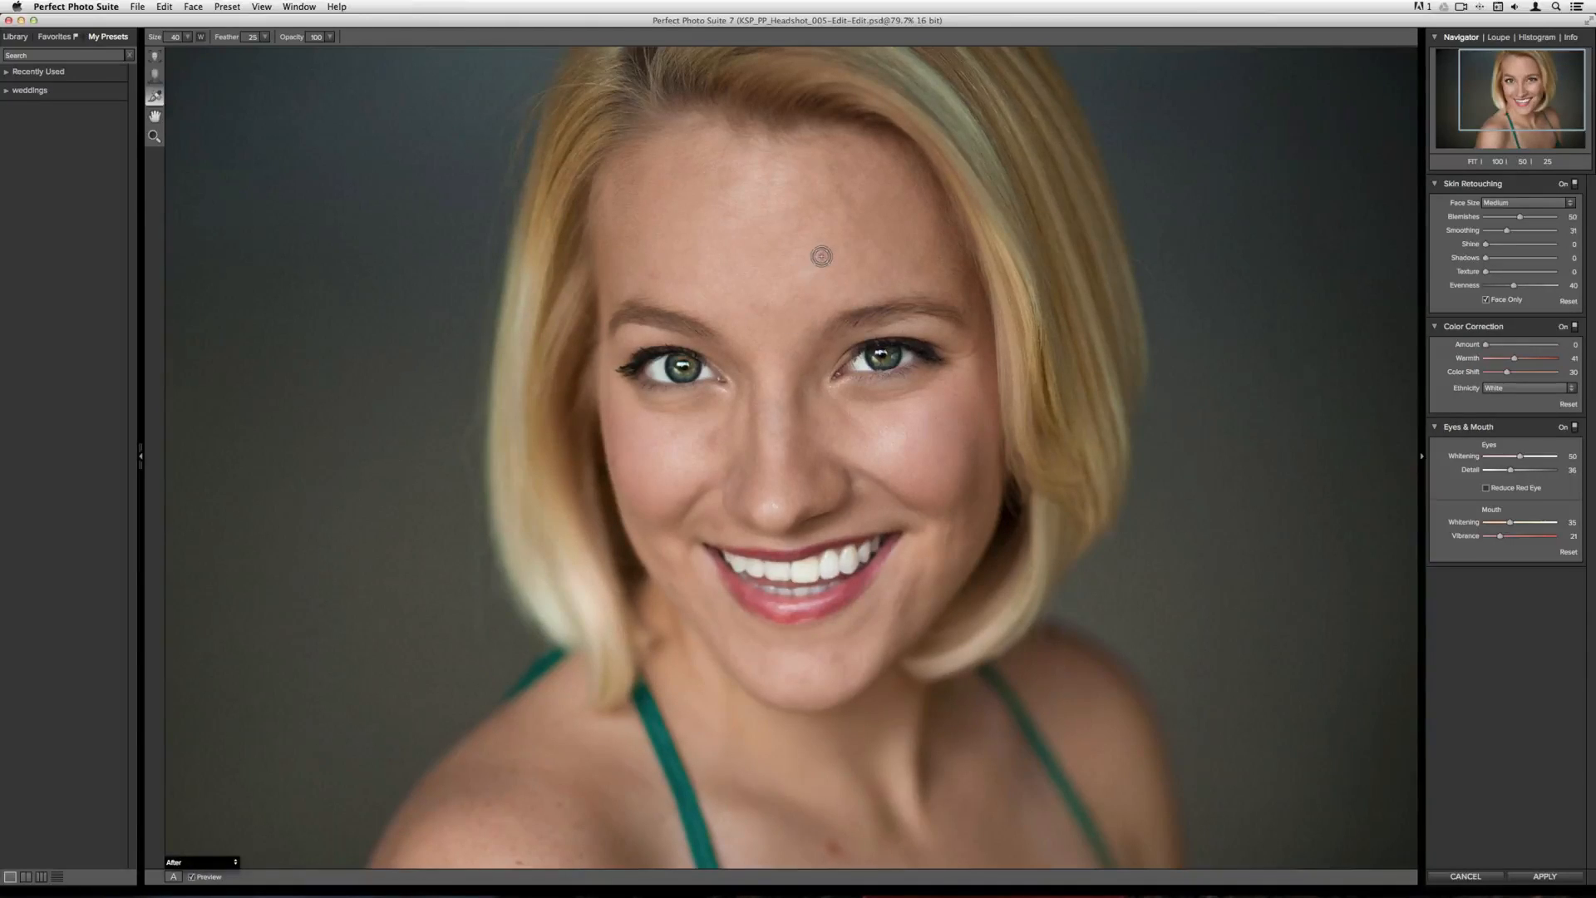
pyautogui.click(821, 256)
pyautogui.click(657, 272)
pyautogui.moveTo(719, 427); pyautogui.dragTo(703, 450)
pyautogui.click(831, 652)
pyautogui.click(799, 677)
pyautogui.click(677, 585)
pyautogui.click(825, 843)
# Enlarge the retouch brush to 70 with opacity 36 and brush under both eyes
pyautogui.press(']')
pyautogui.moveTo(299, 39); pyautogui.dragTo(247, 37)
pyautogui.press(']')
pyautogui.press(']')
pyautogui.press(']')
pyautogui.press(']')
pyautogui.press(']')
pyautogui.press(']')
pyautogui.press(']')
pyautogui.press('[')
pyautogui.press('[')
pyautogui.moveTo(840, 392); pyautogui.dragTo(935, 389)
pyautogui.moveTo(705, 405)
pyautogui.mouseDown()
pyautogui.moveTo(638, 406)
pyautogui.moveTo(703, 410)
pyautogui.moveTo(631, 410)
pyautogui.mouseUp()
pyautogui.moveTo(856, 402); pyautogui.dragTo(939, 375)
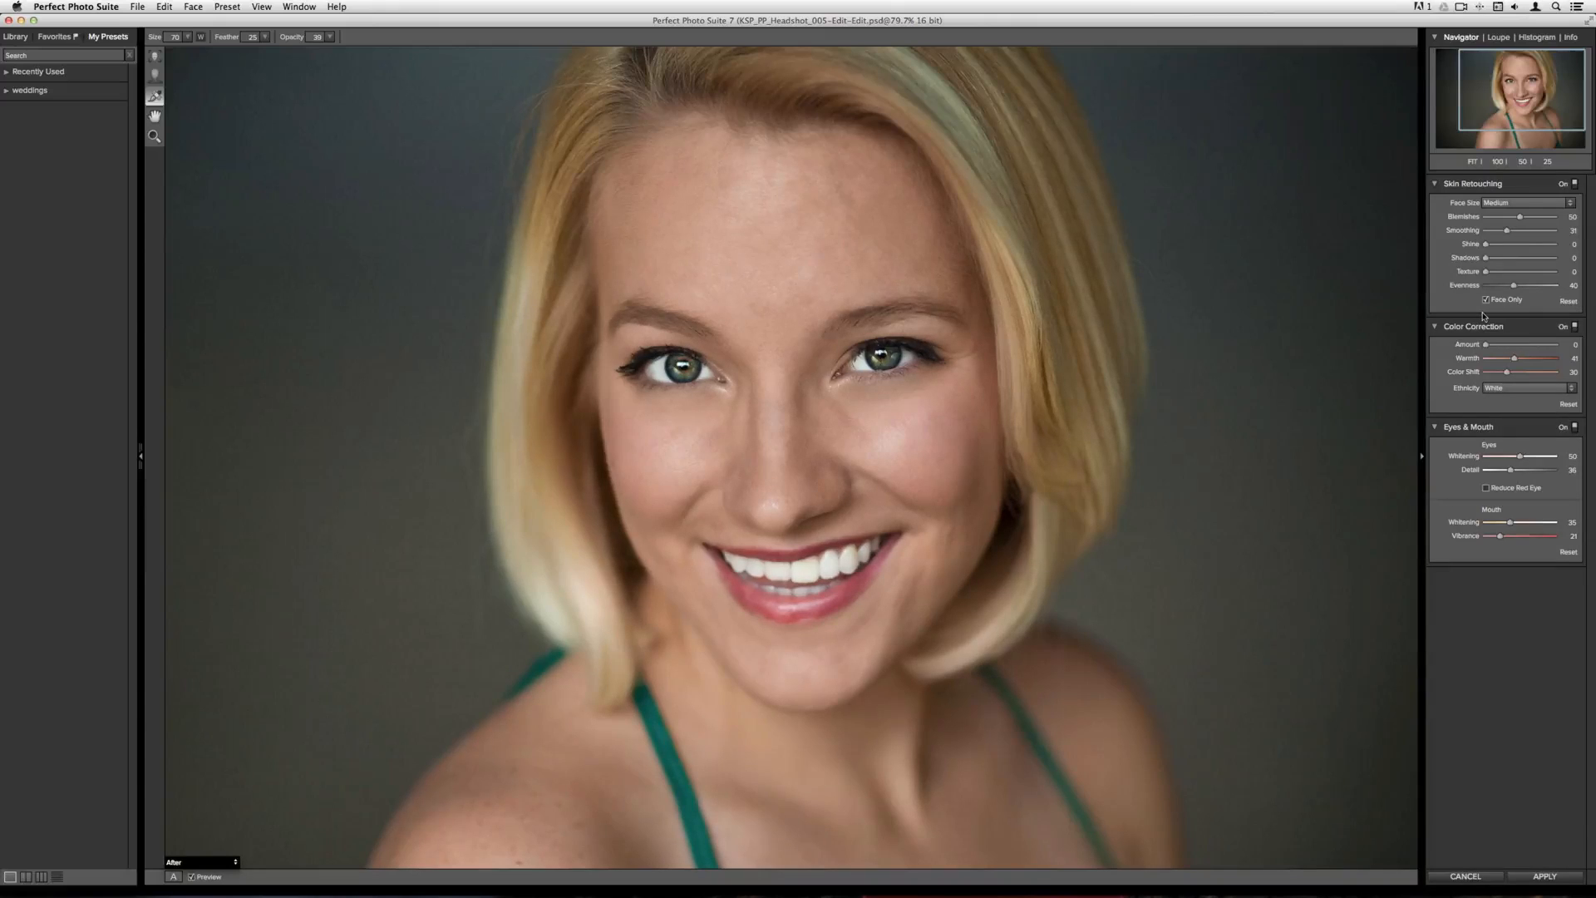
# Start saving a new preset named allison
pyautogui.click(233, 8)
pyautogui.click(241, 21)
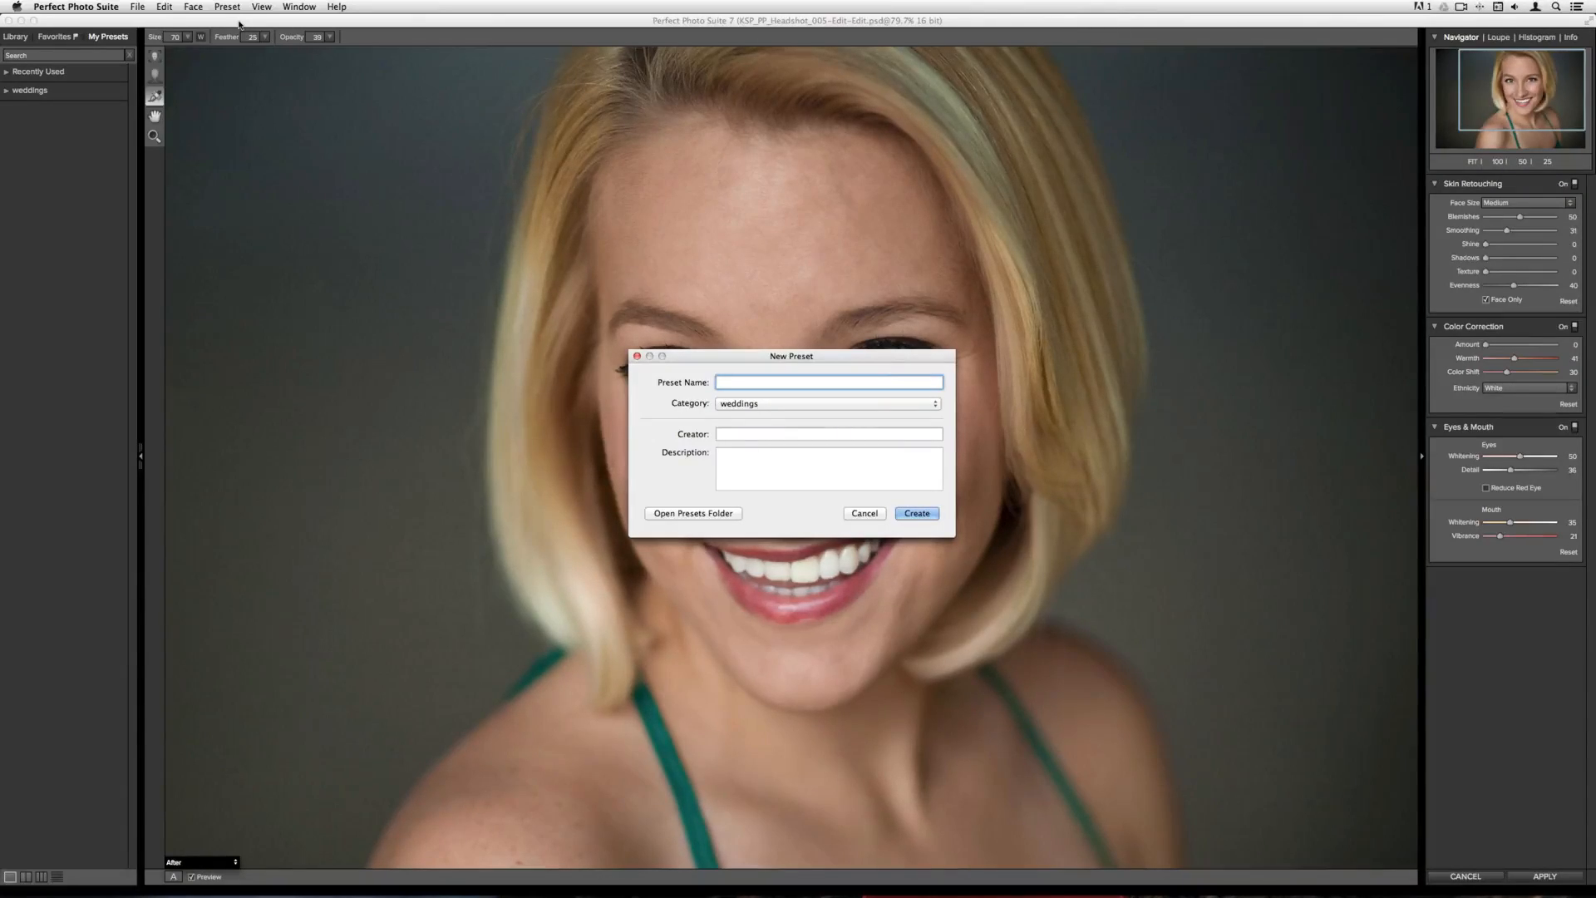
pyautogui.write('lison')
# Add a new preset category named portraits
pyautogui.click(813, 403)
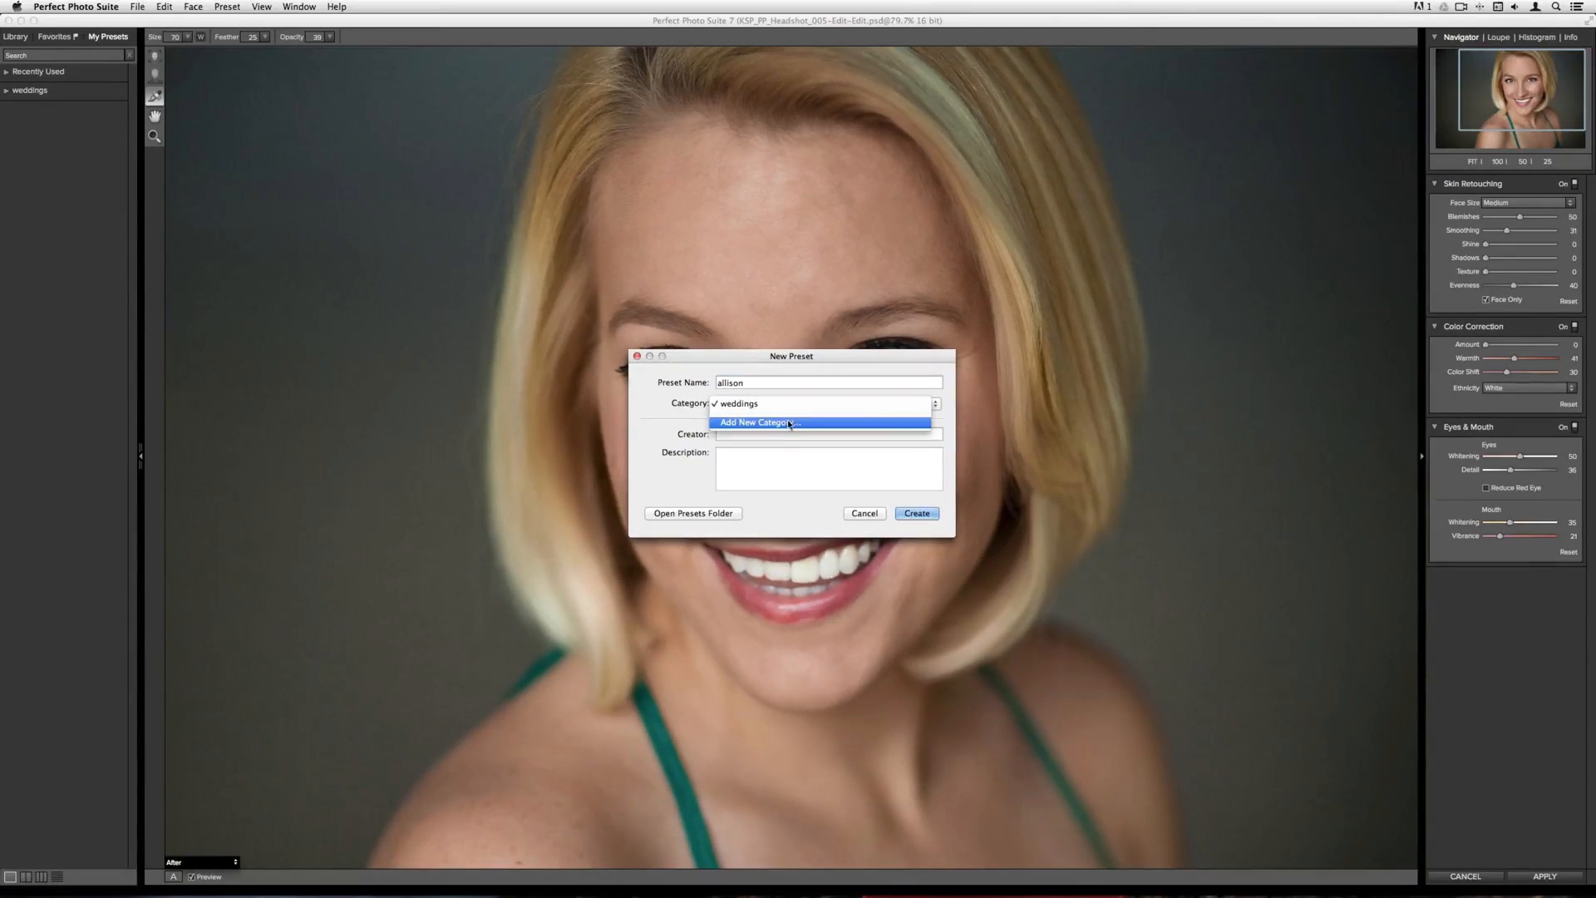
pyautogui.click(790, 423)
pyautogui.write('portrait')
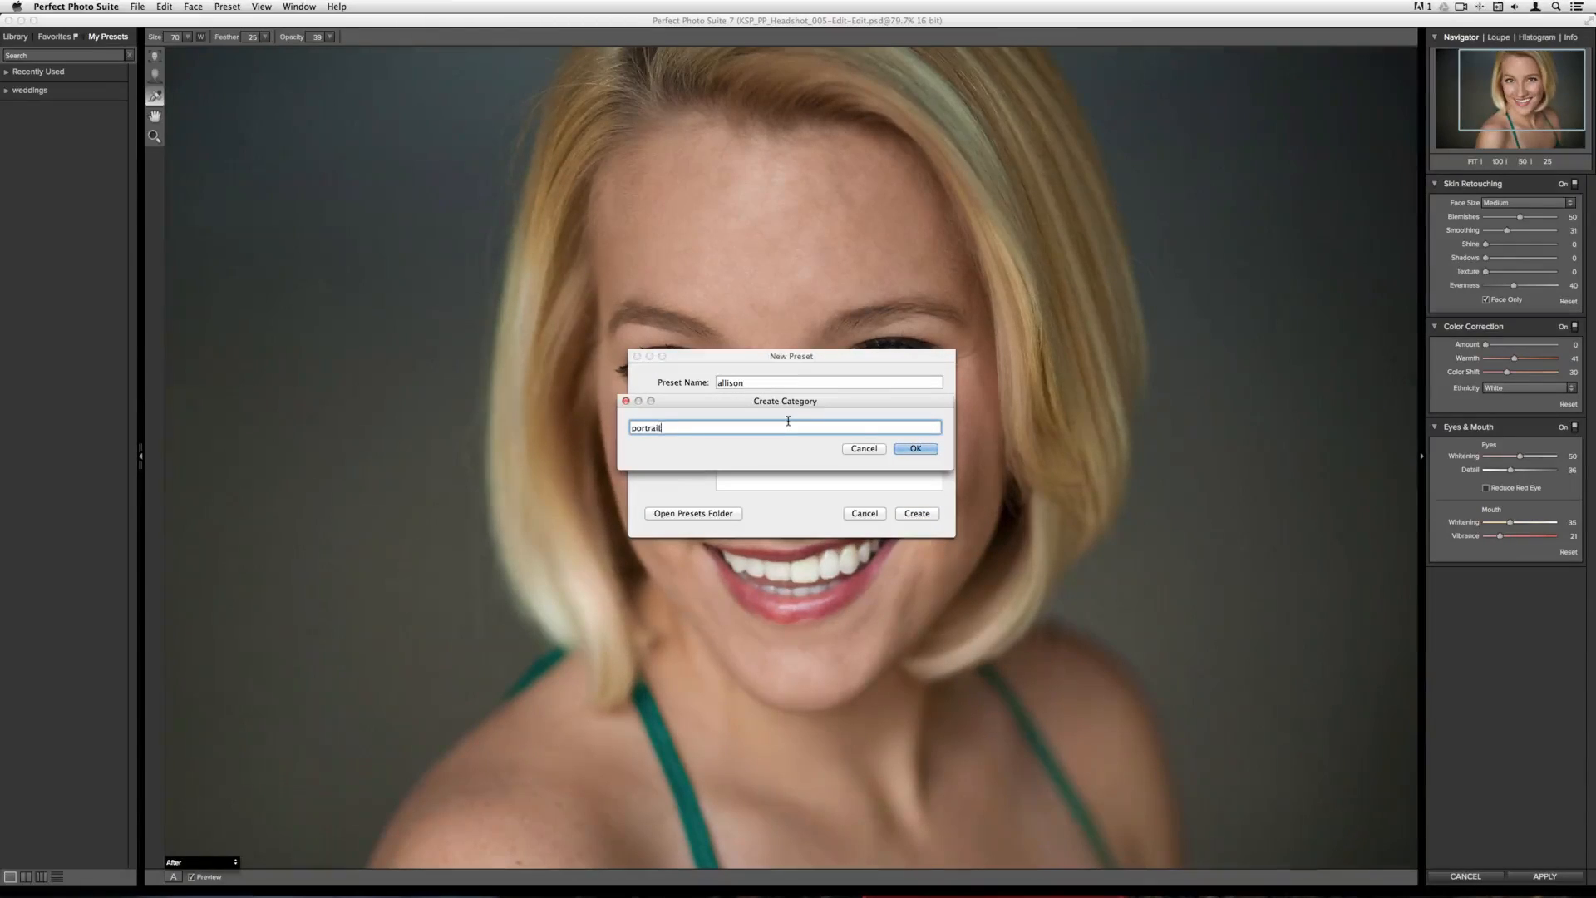
pyautogui.write('s')
pyautogui.click(918, 448)
# Enter the creator's name and create the preset
pyautogui.click(833, 433)
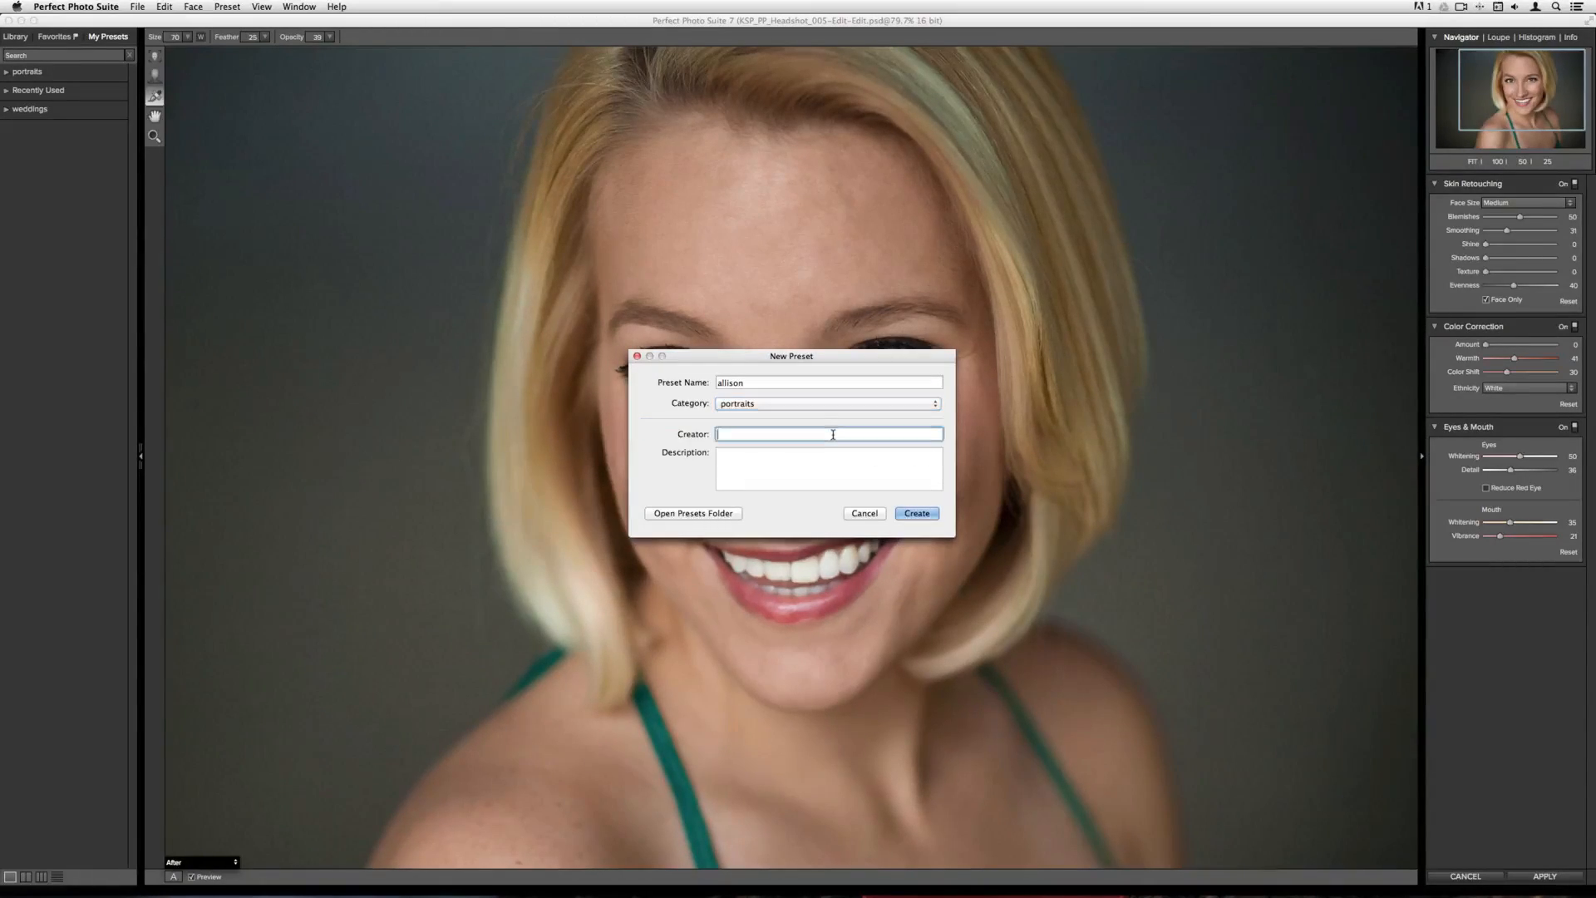
pyautogui.write('liz')
pyautogui.click(917, 513)
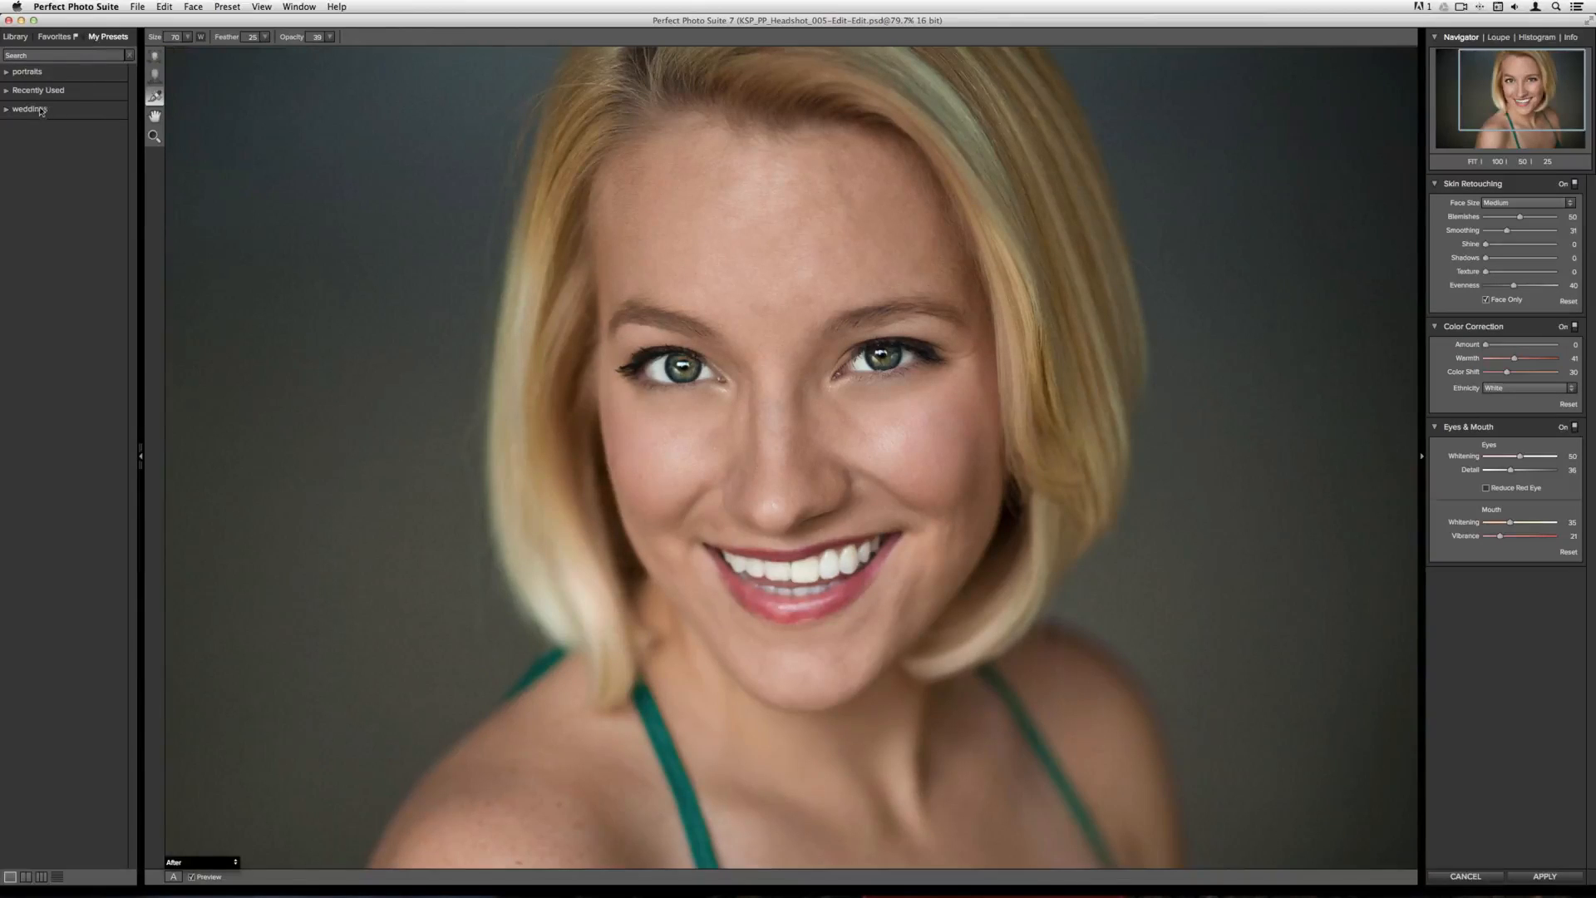
# Expand the portraits category to check the allison preset, then cancel editing and discard the changes
pyautogui.click(31, 75)
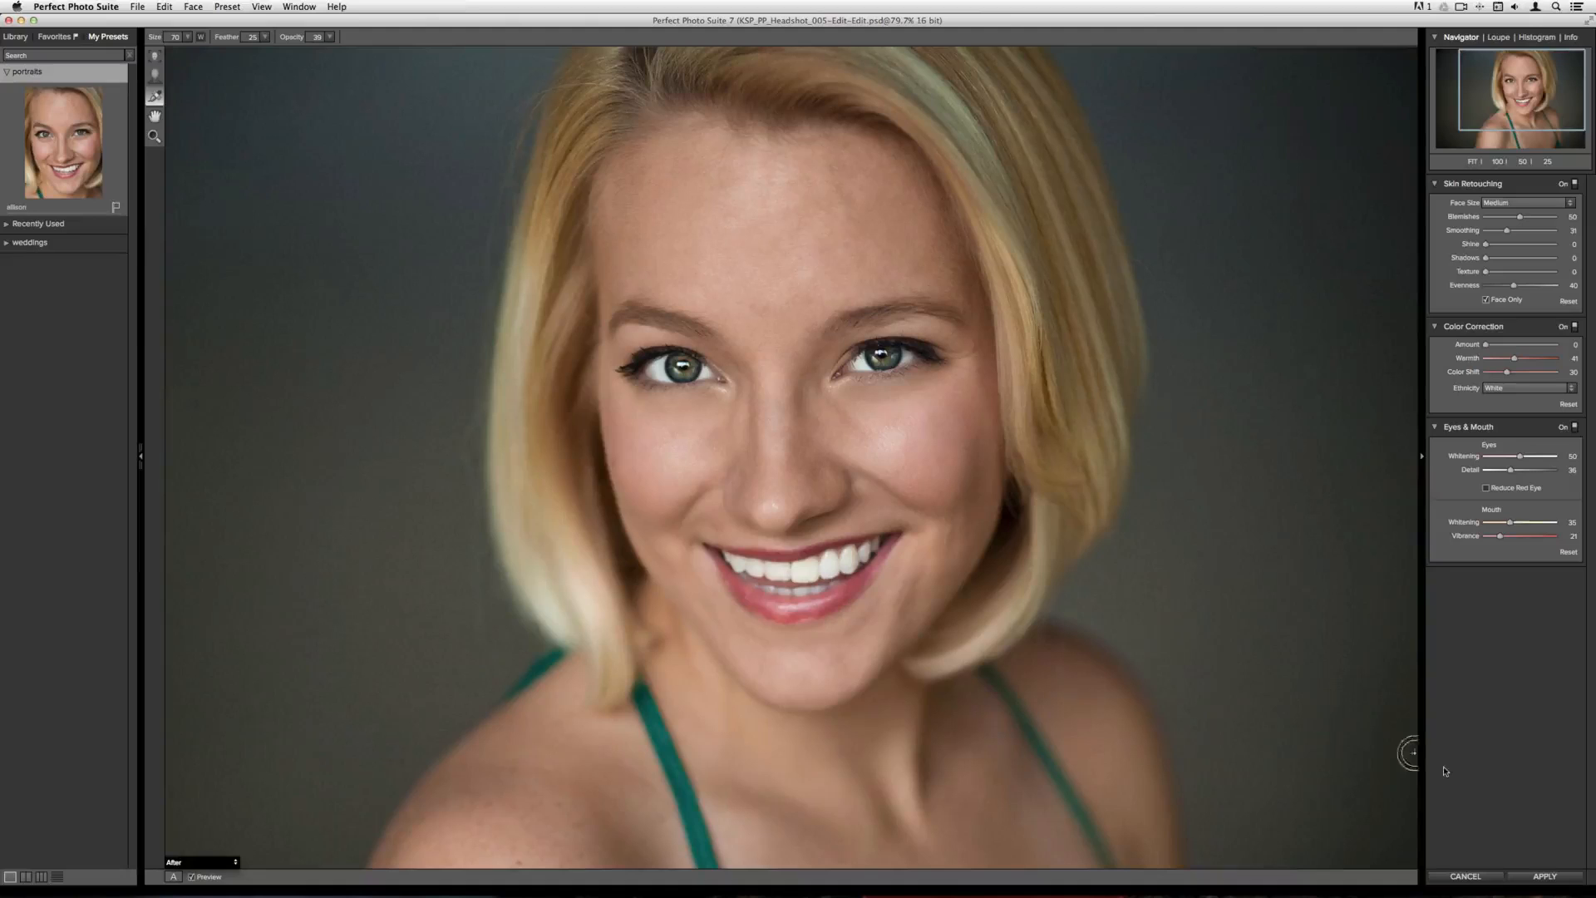
pyautogui.click(1468, 875)
pyautogui.click(877, 469)
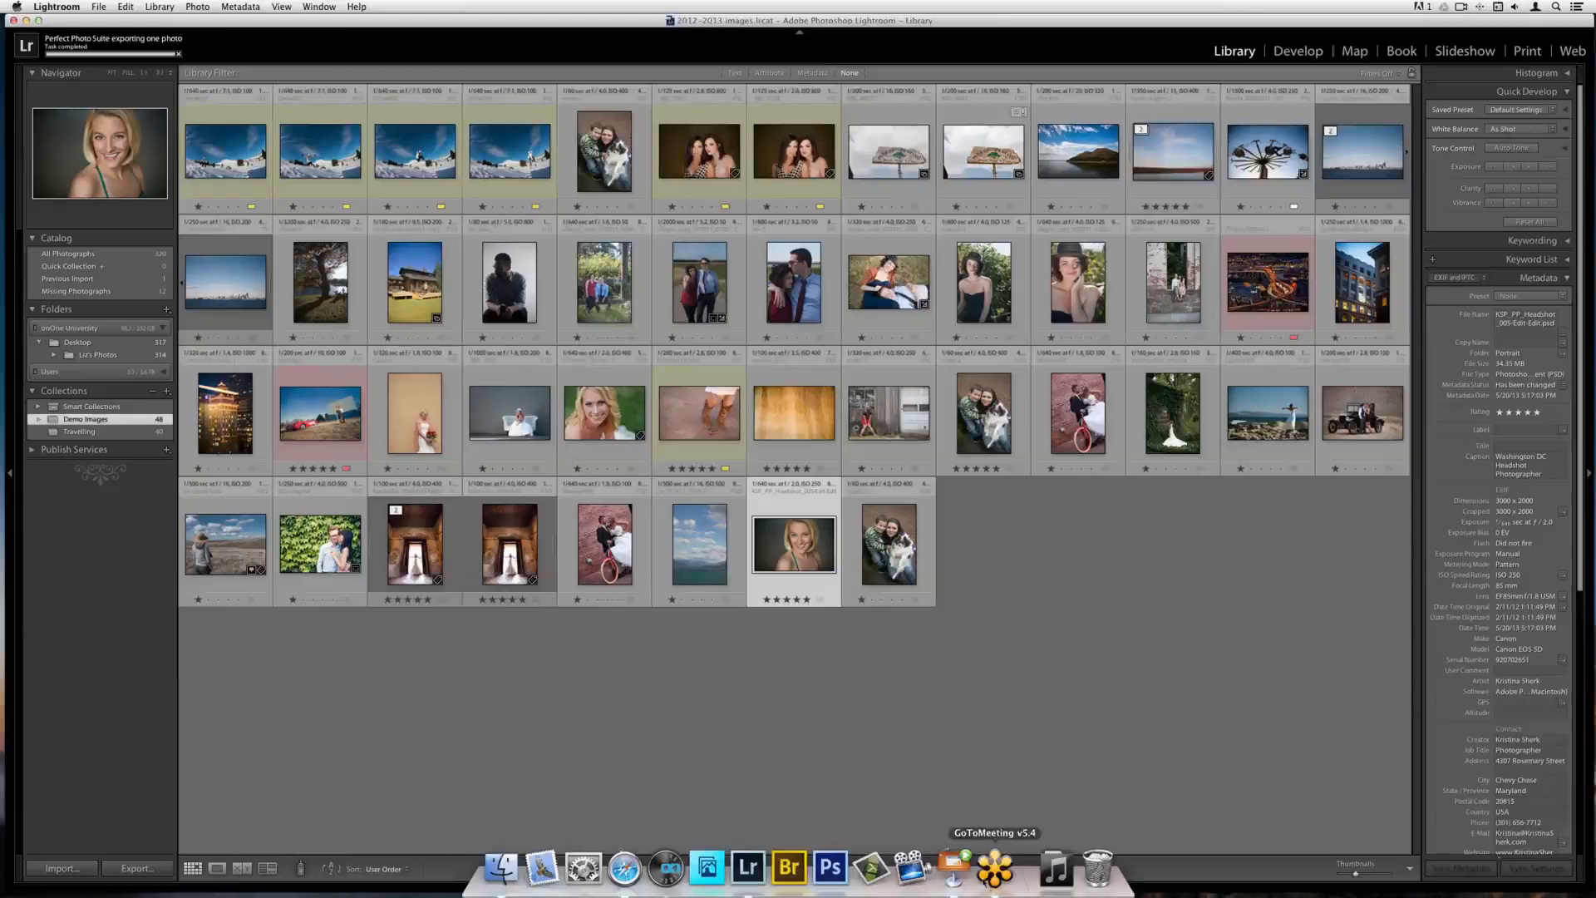
pyautogui.click(961, 872)
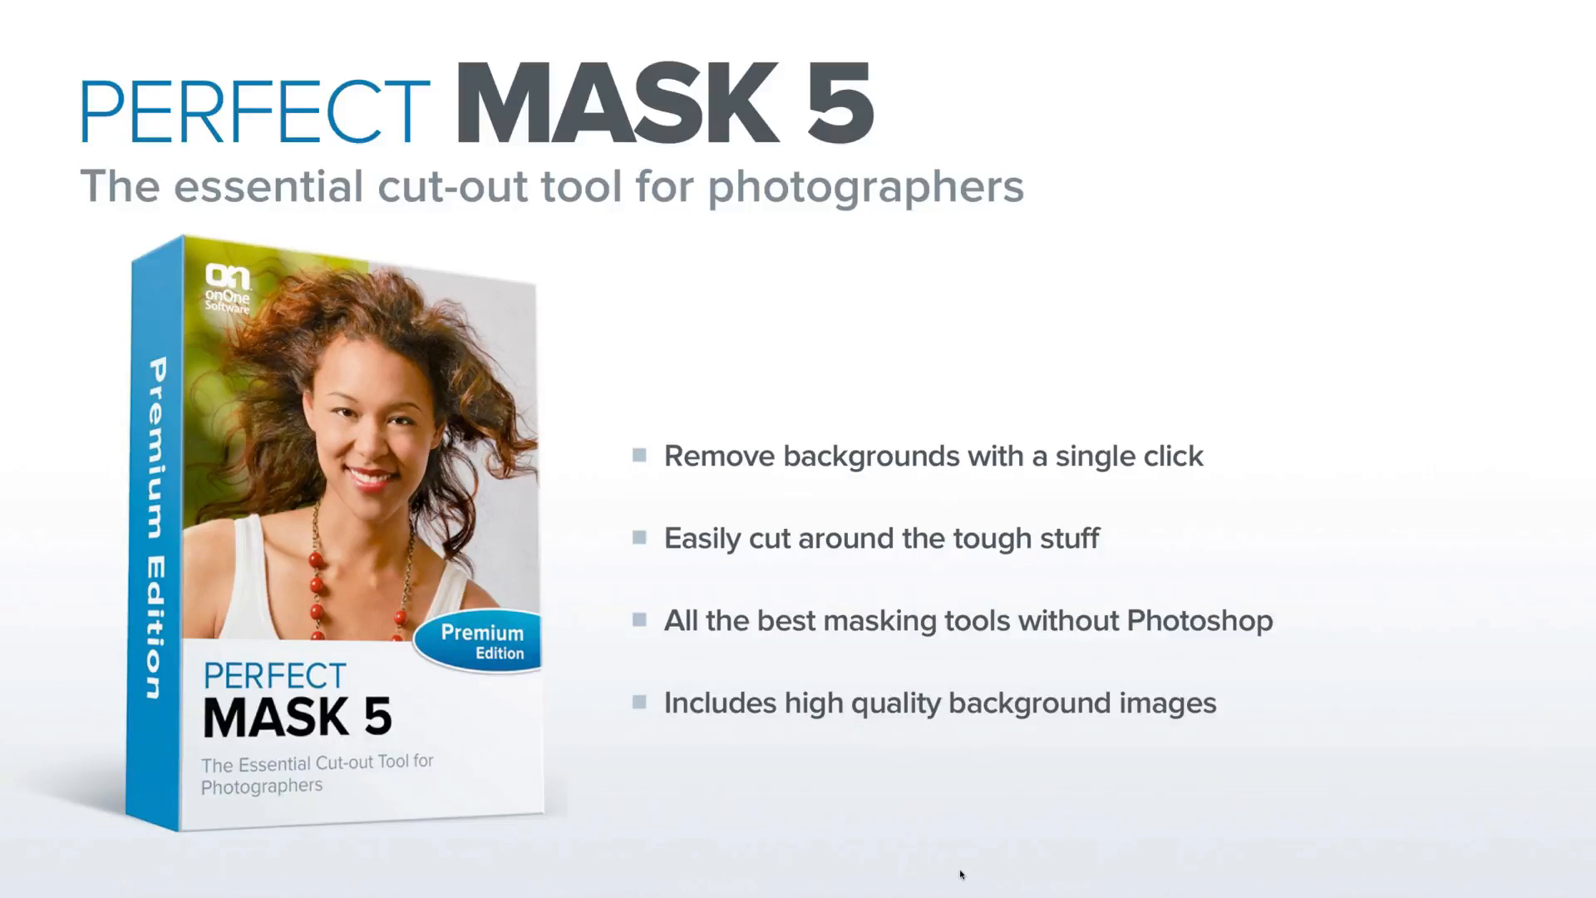
pyautogui.press('Right')
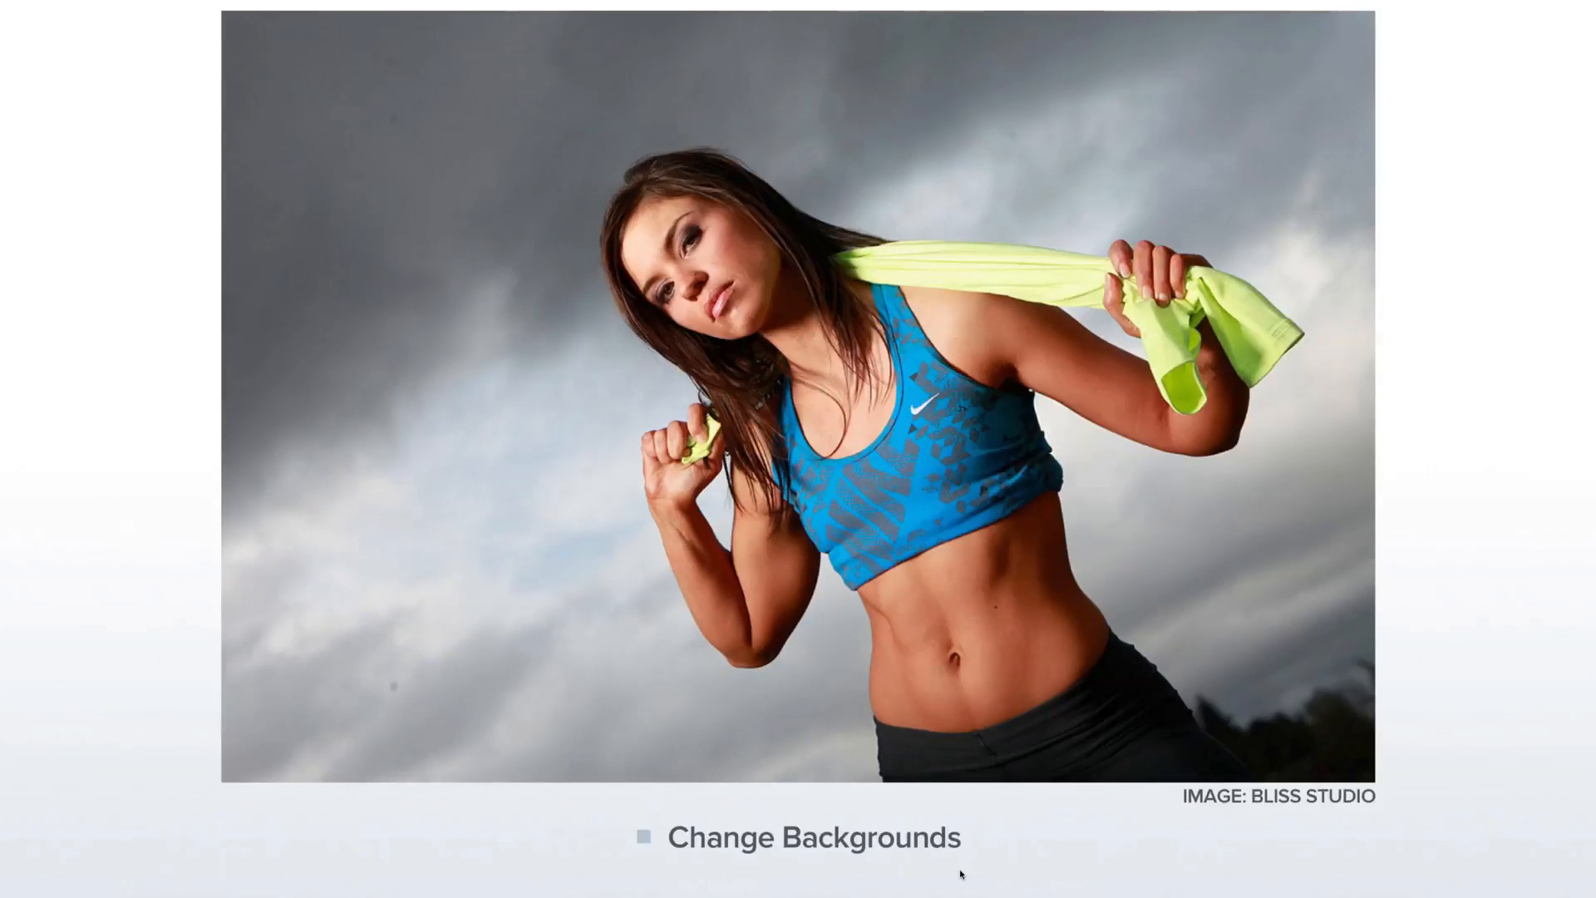
pyautogui.press('Right')
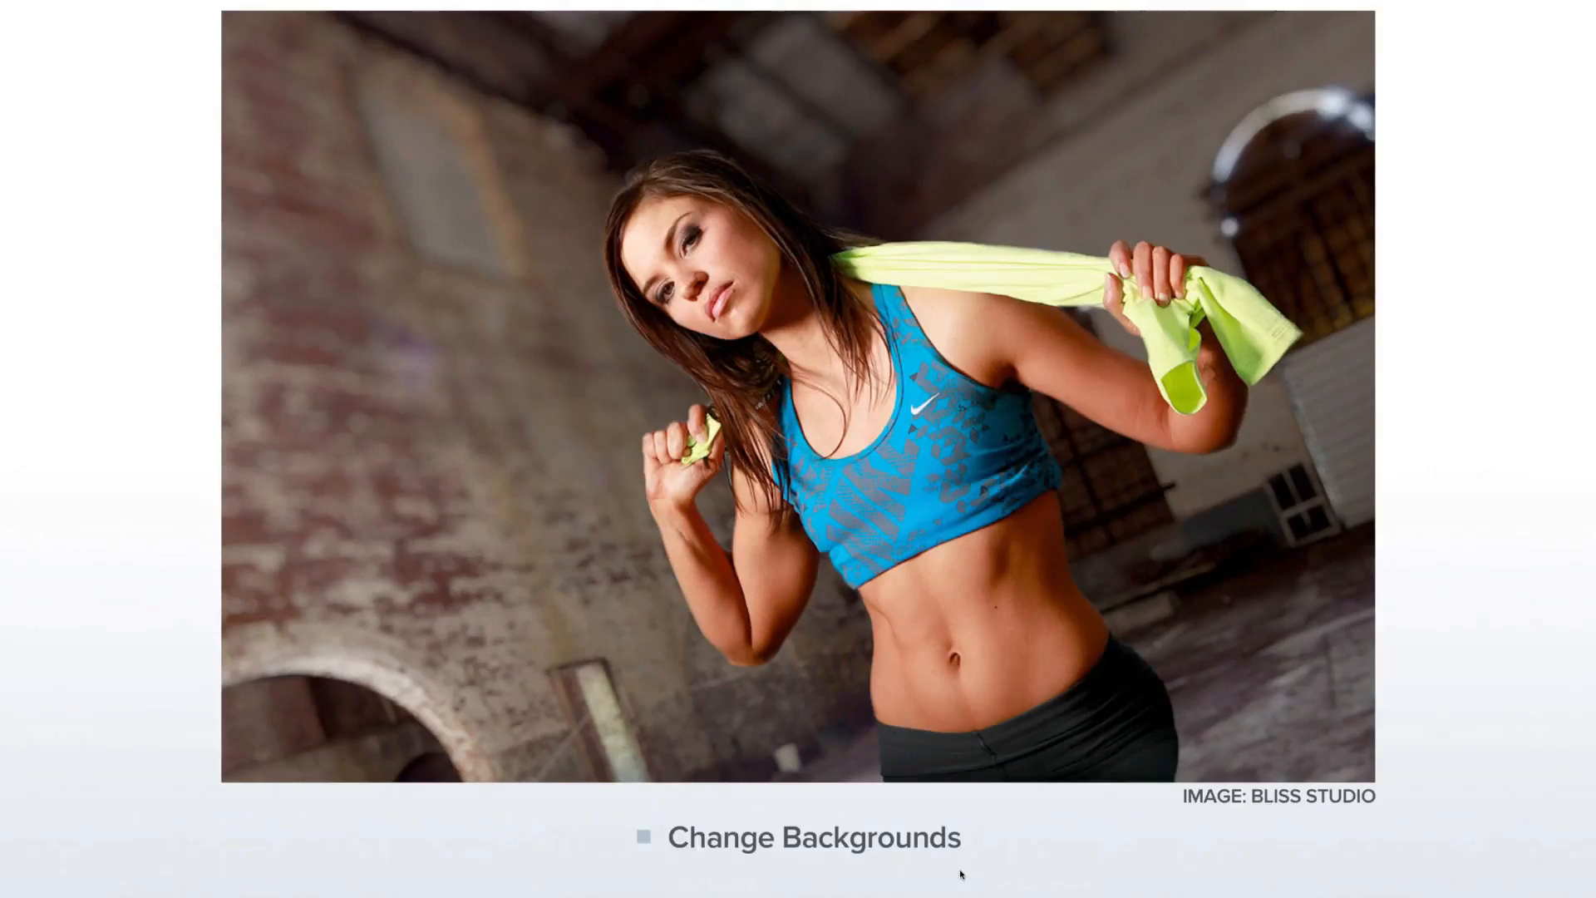
pyautogui.press('Right')
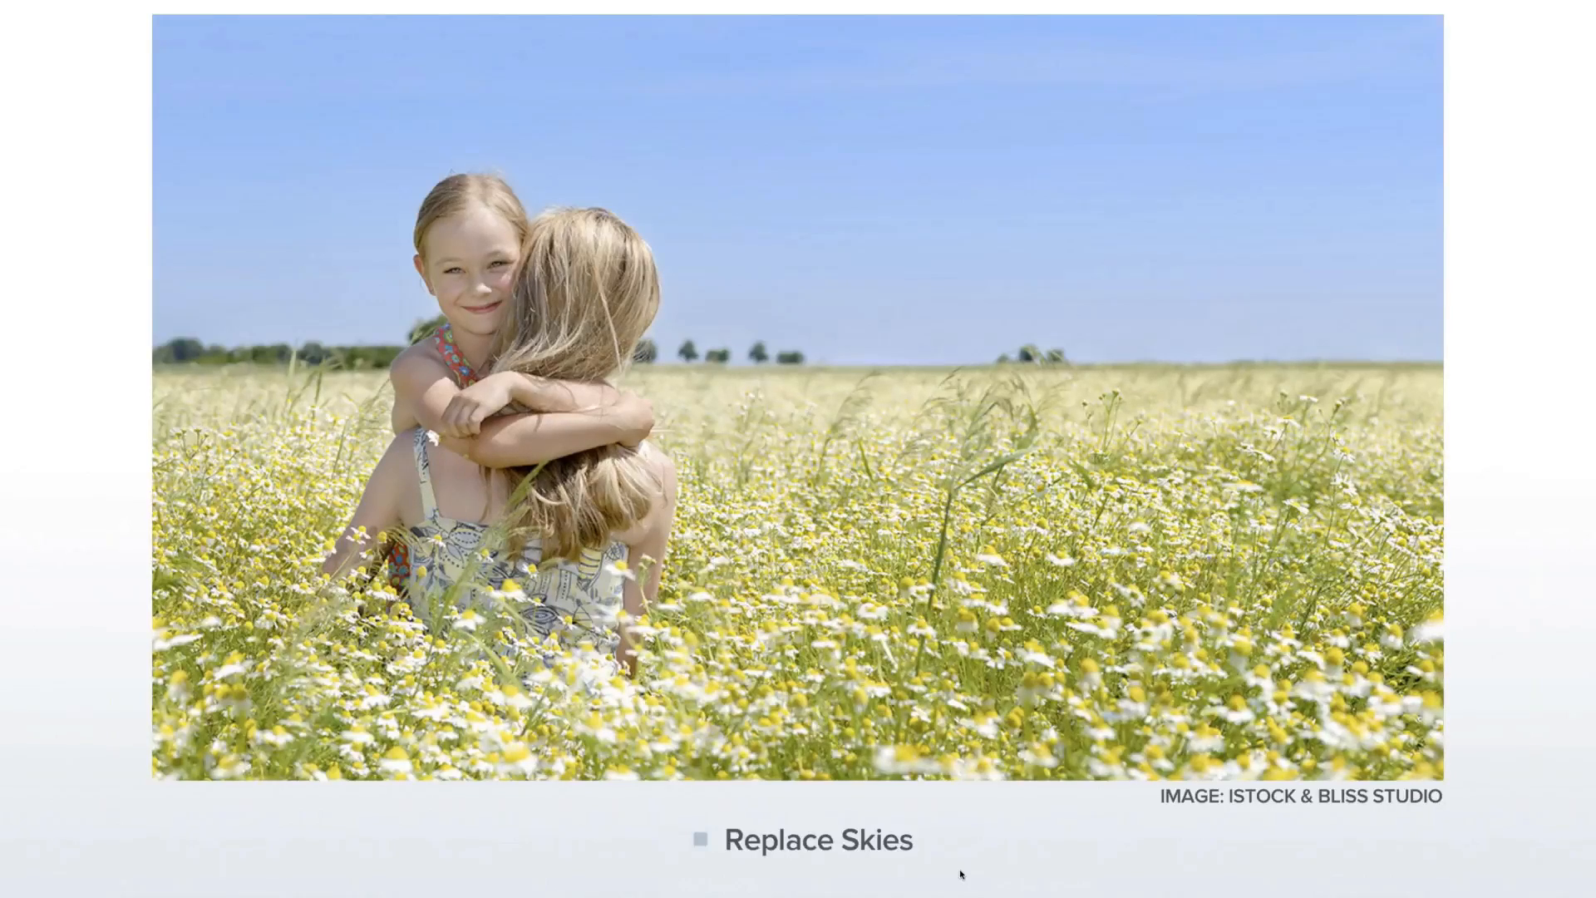
pyautogui.press('Right')
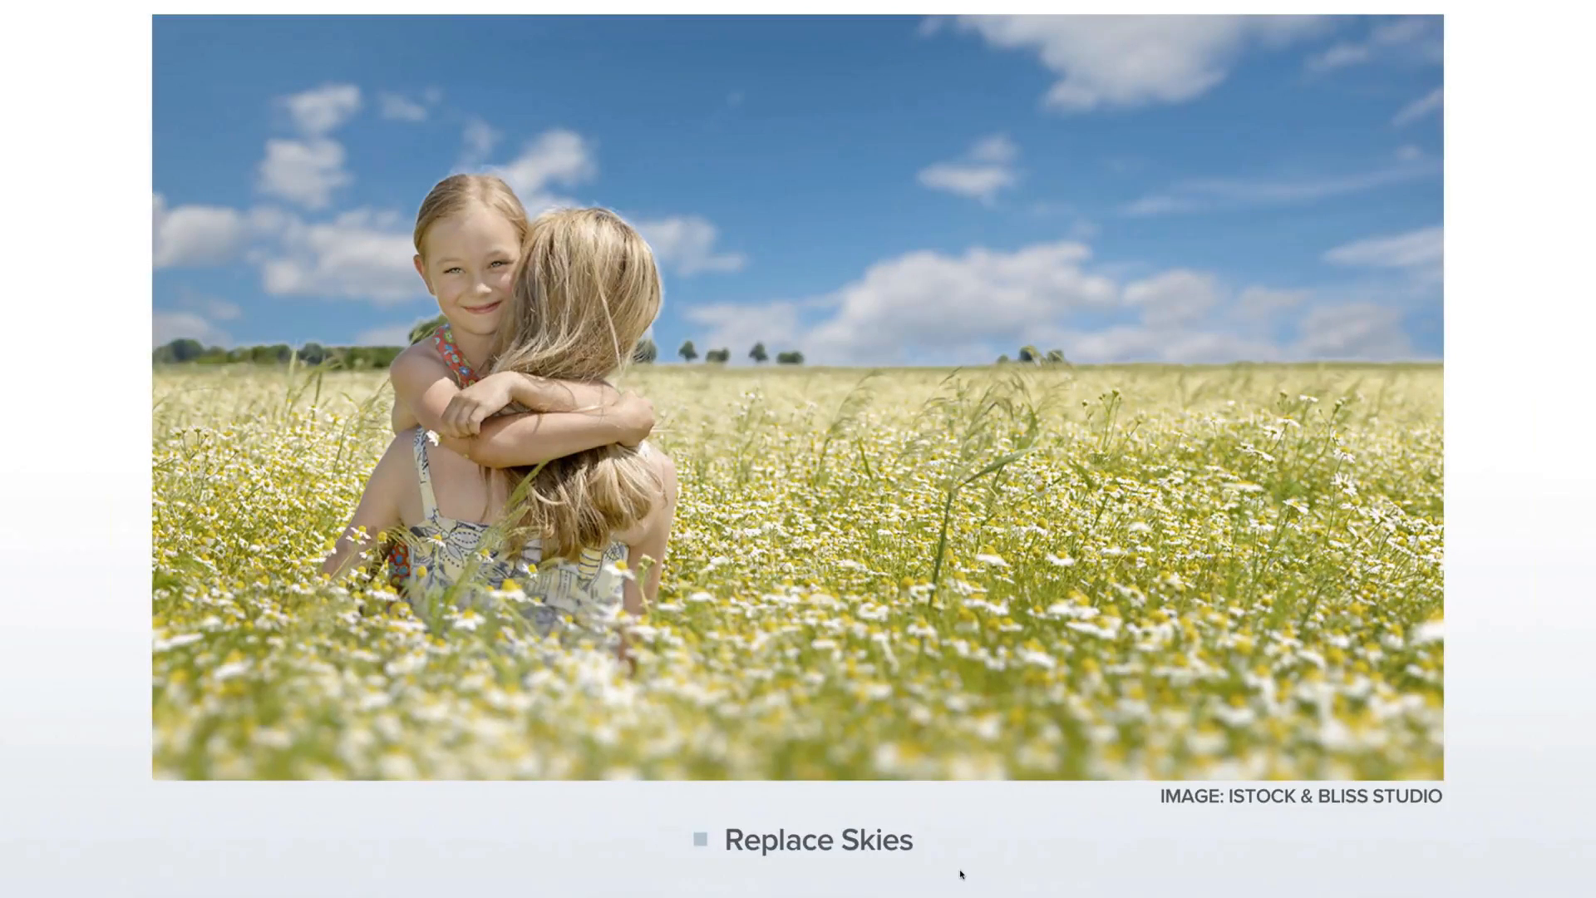
pyautogui.press('Right')
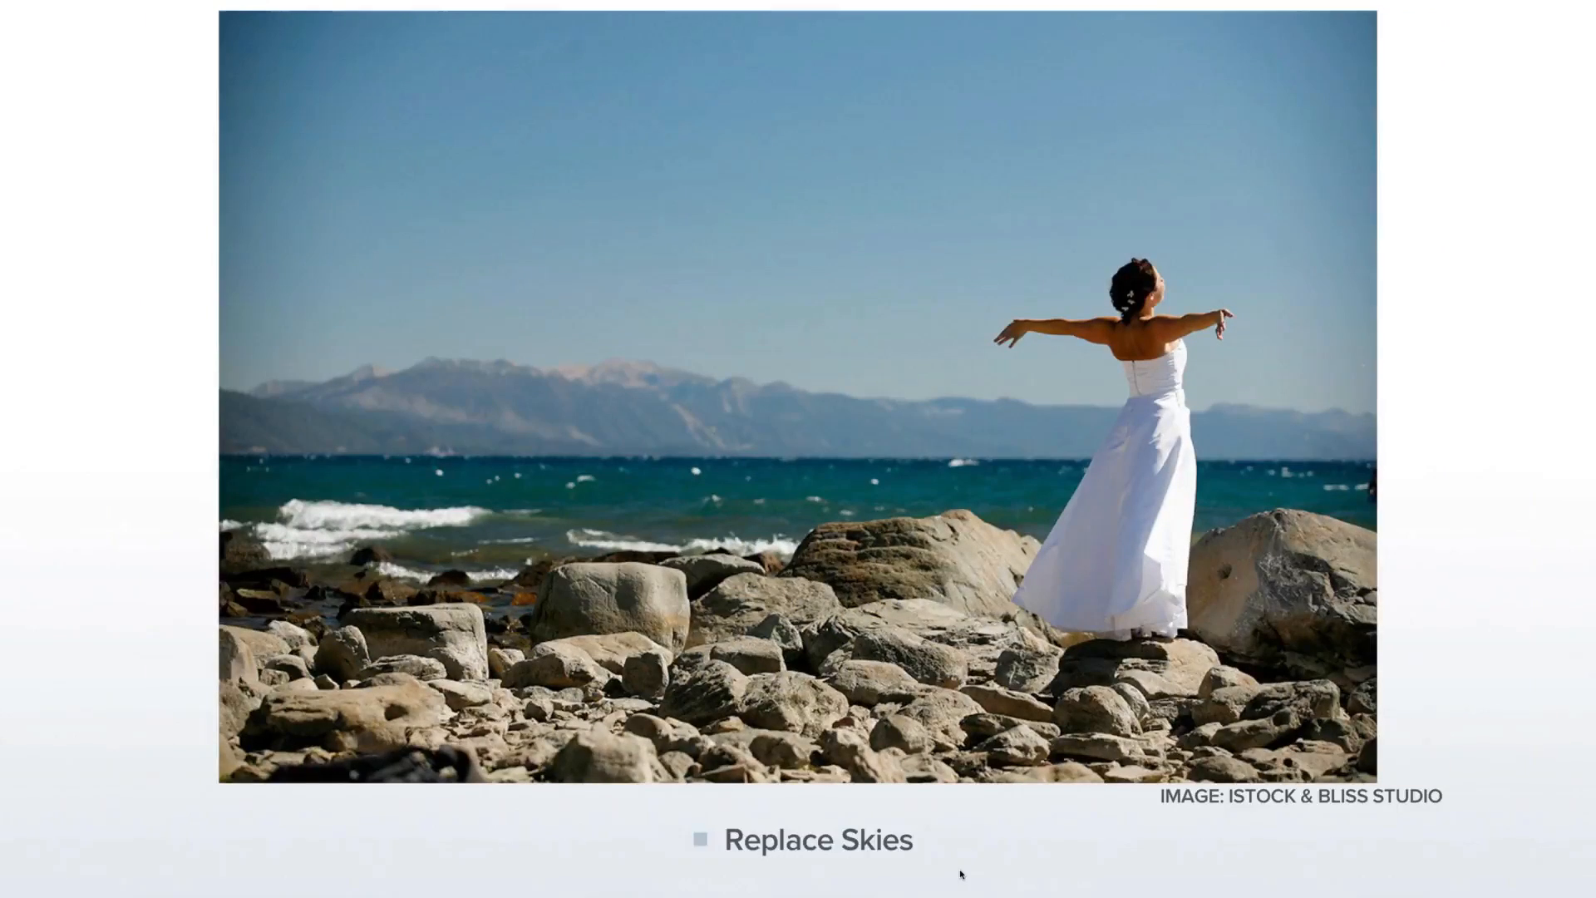
pyautogui.press('Right')
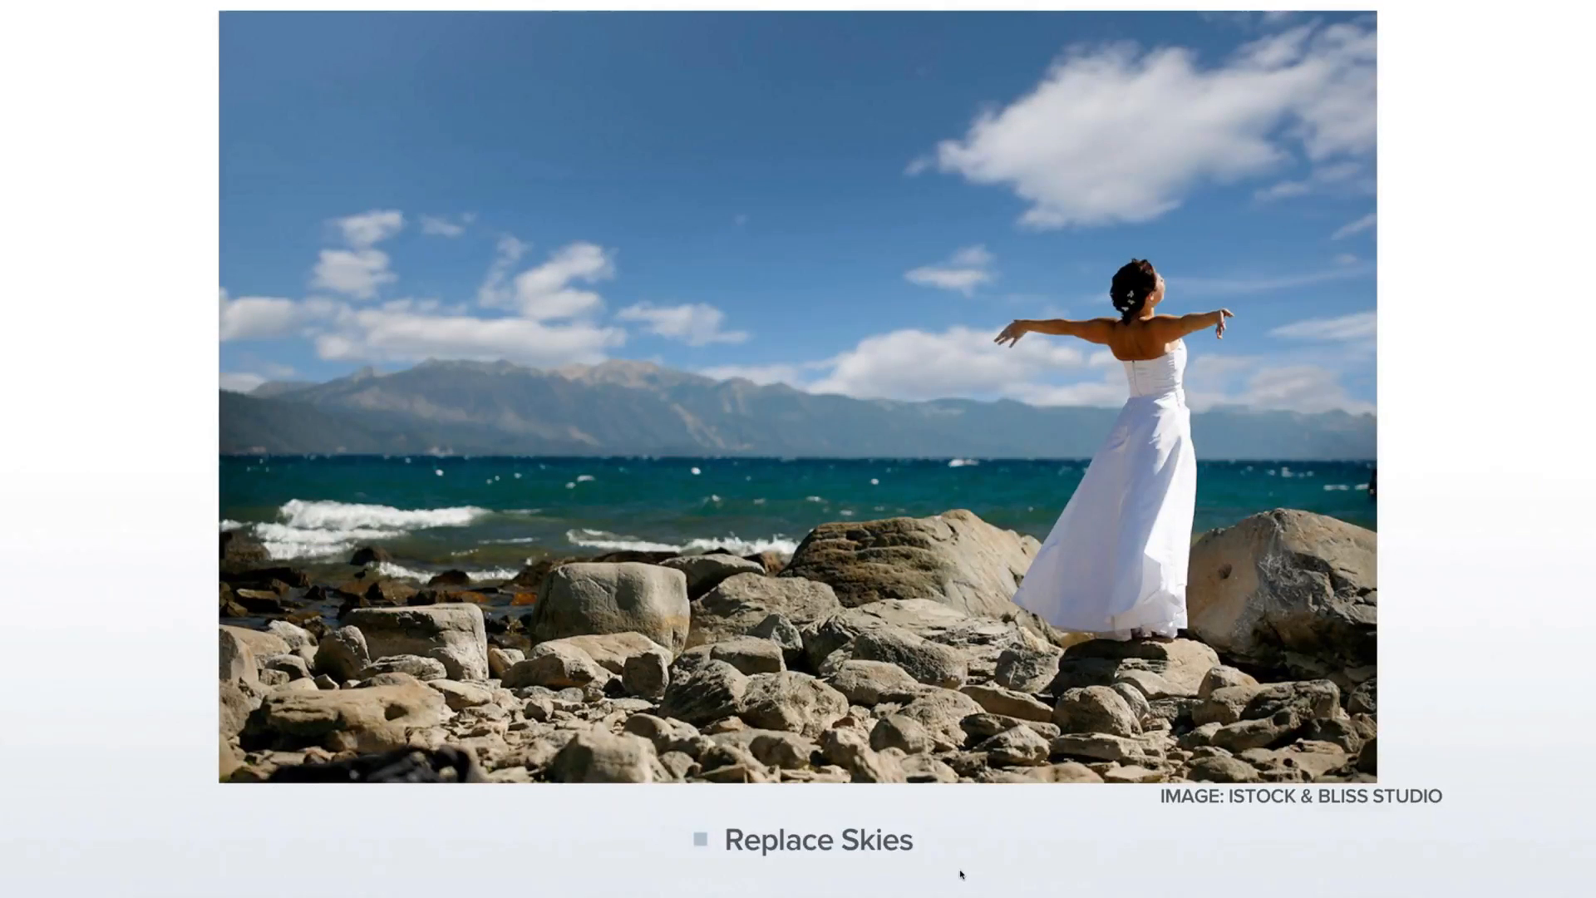
pyautogui.press('Right')
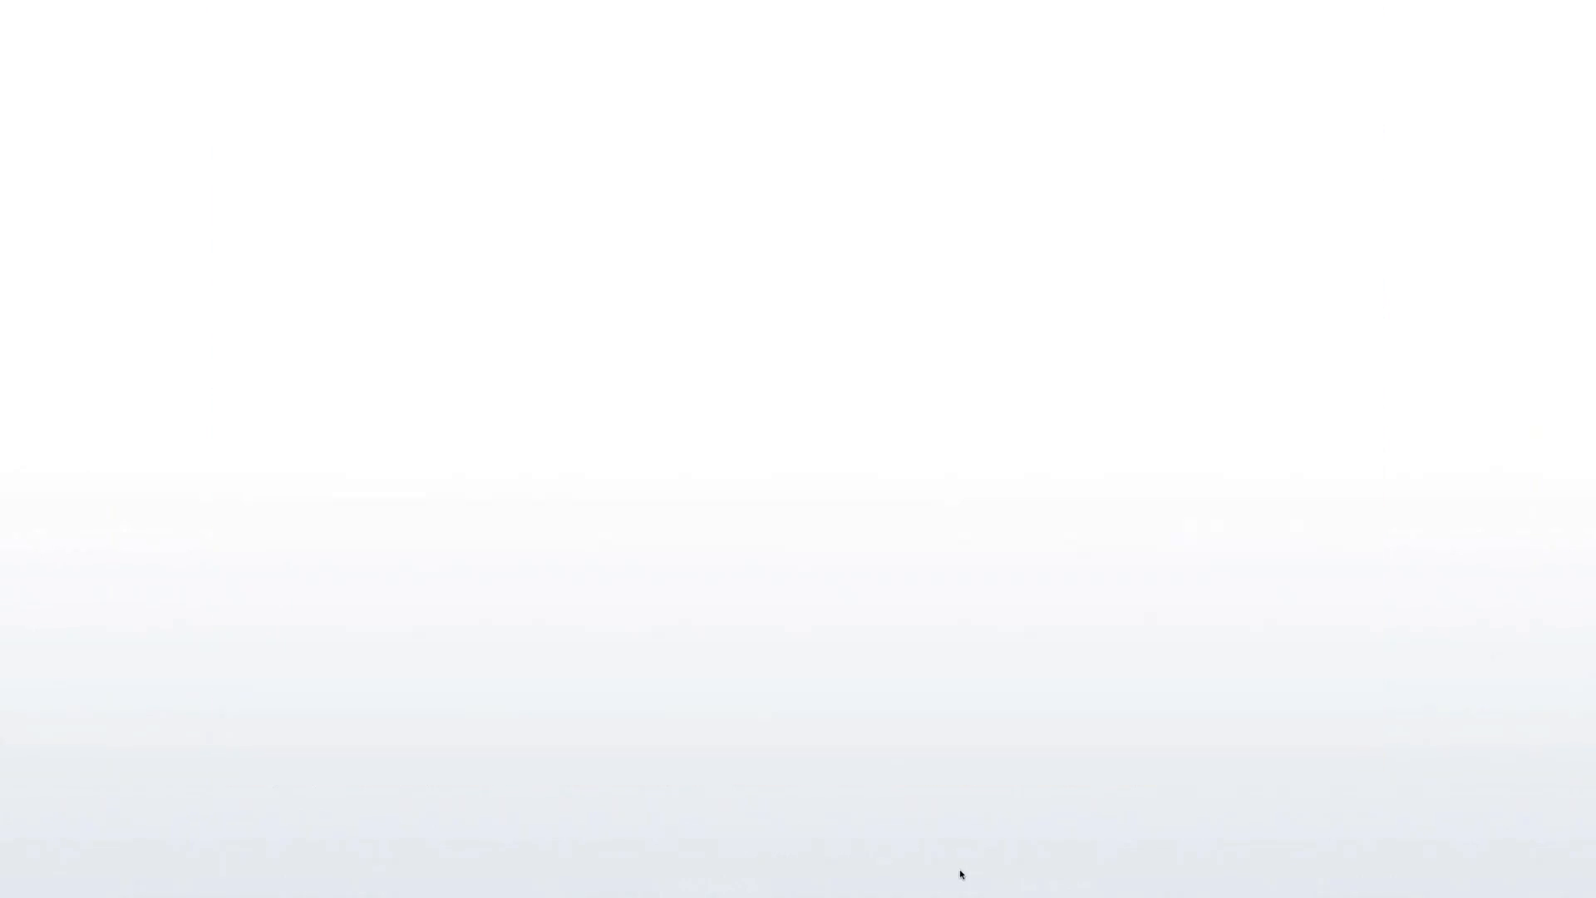
# Switch to Lightroom and open the red-car drive-in photo in Perfect Photo Suite 7's Layers module
pyautogui.press('super+Tab')
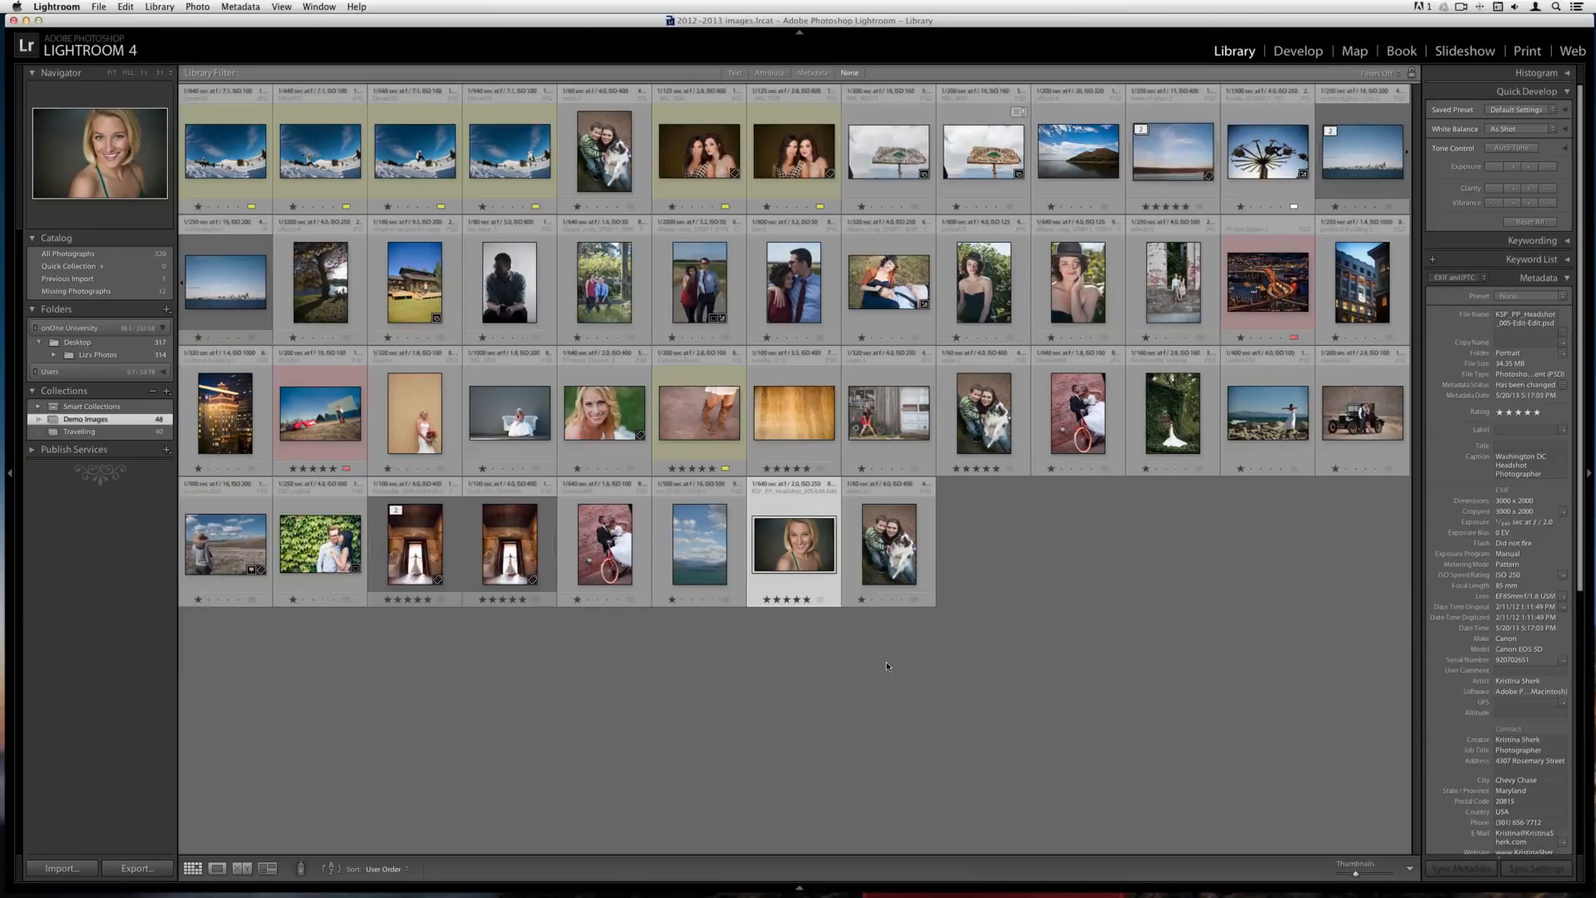
pyautogui.click(324, 421)
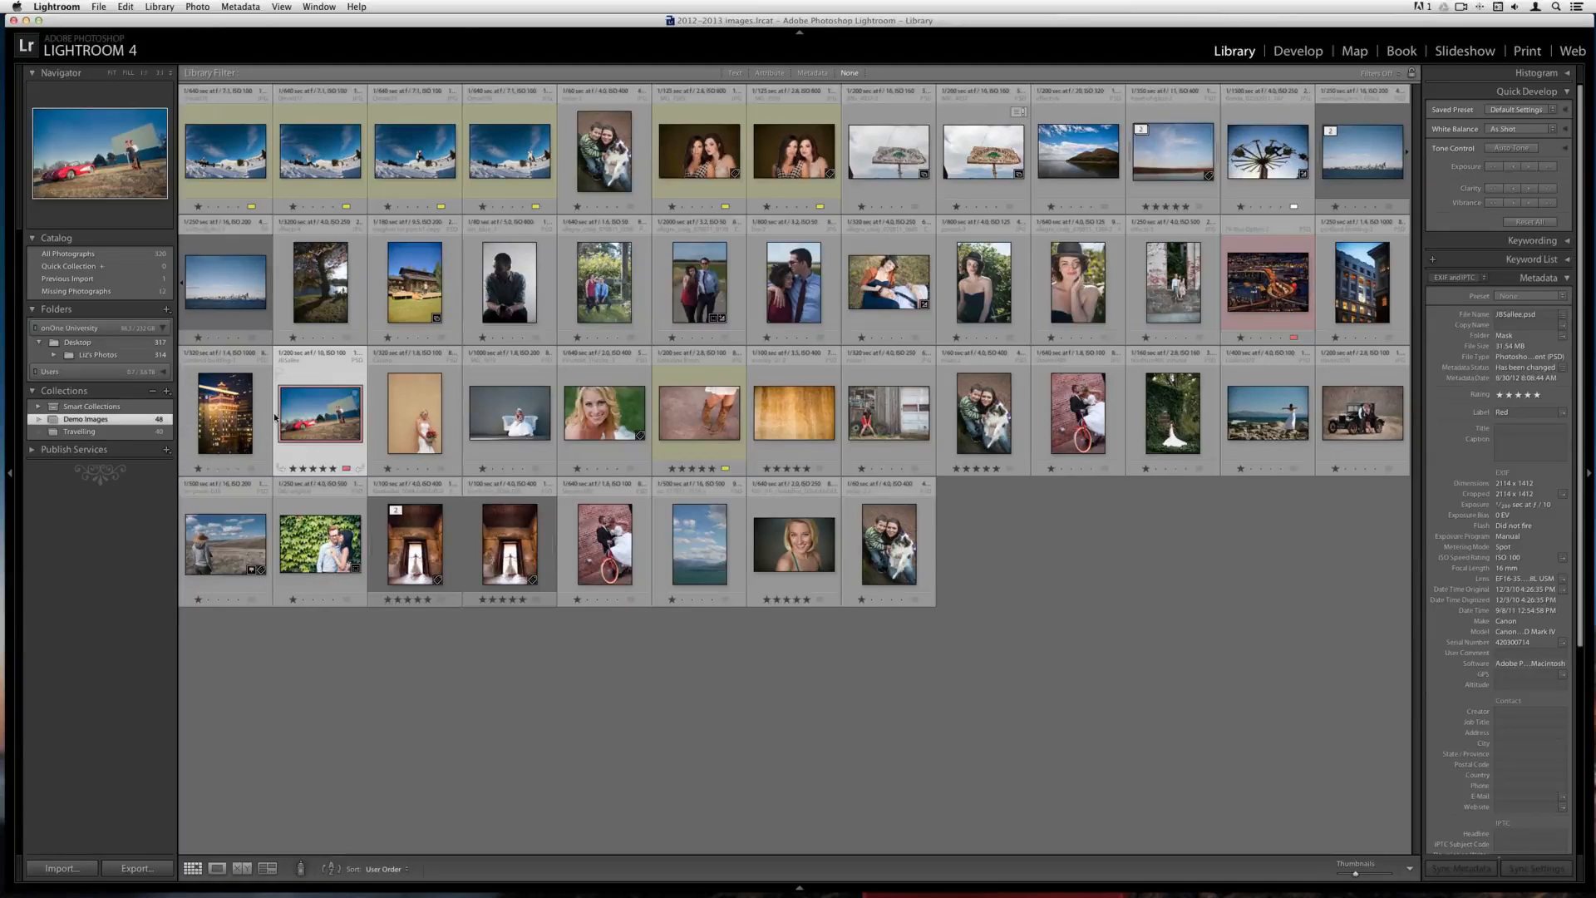
pyautogui.click(103, 6)
pyautogui.moveTo(199, 238)
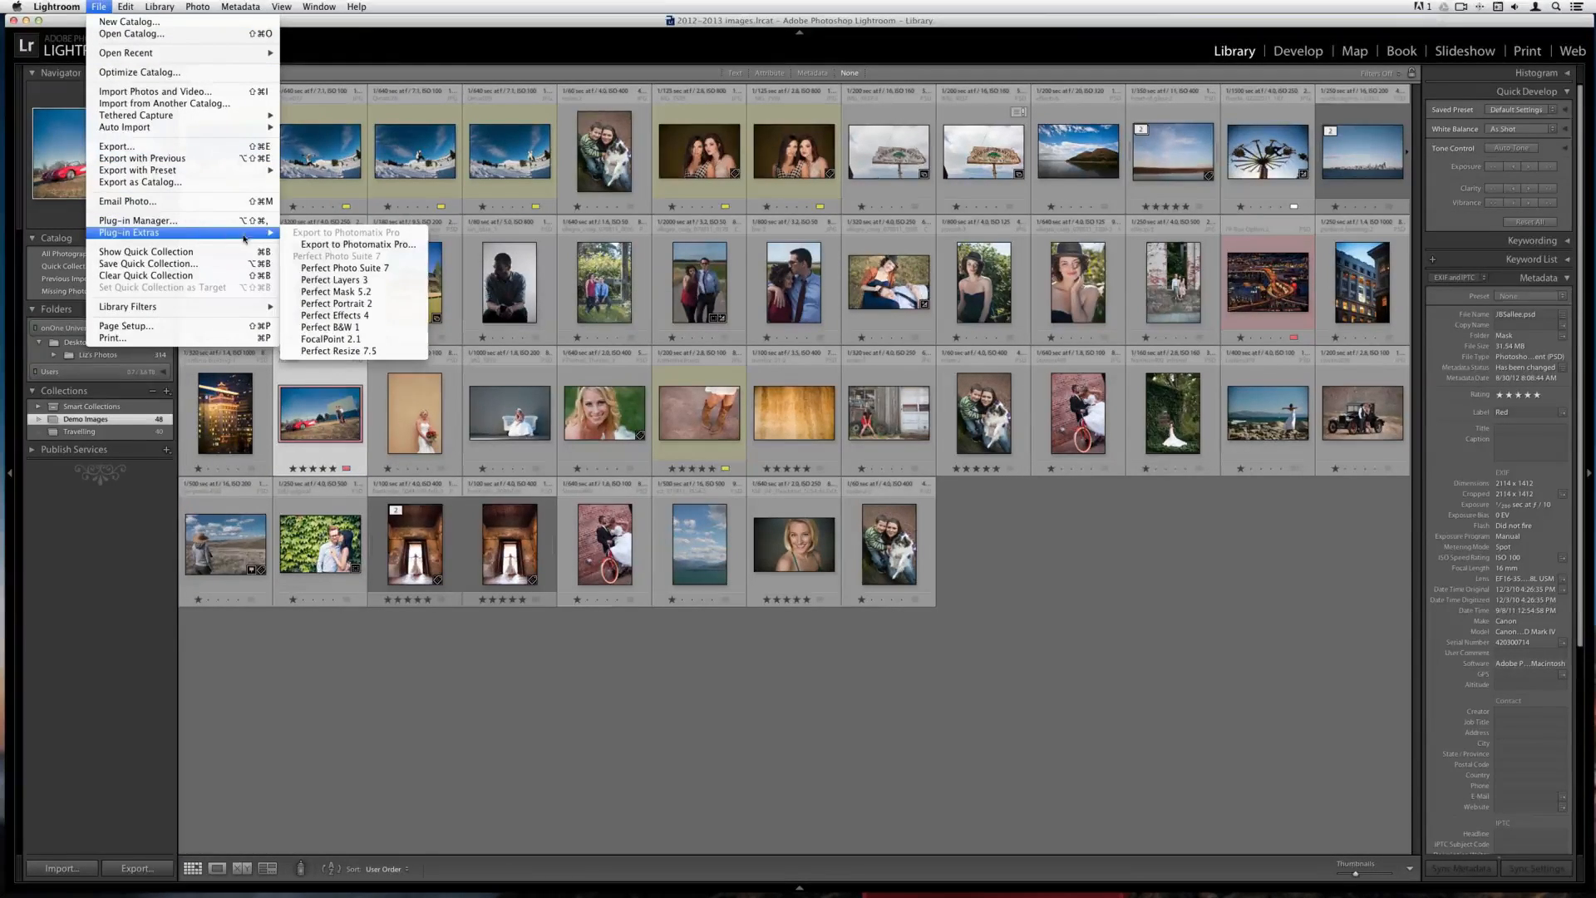
pyautogui.click(332, 292)
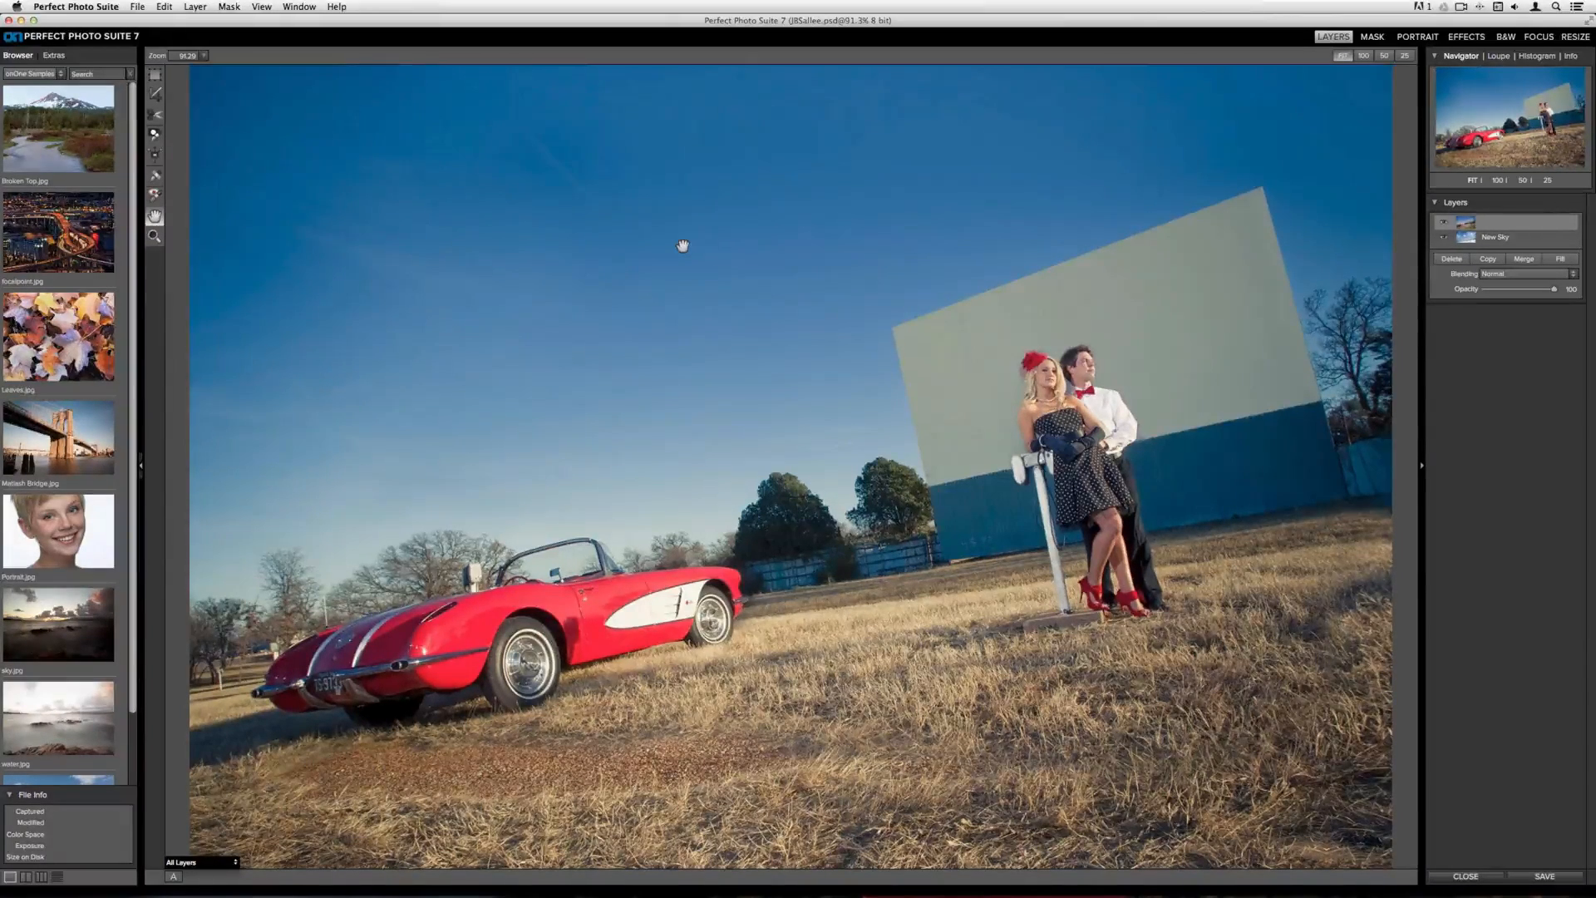
# Toggle the top layer's visibility to compare the photo with the New Sky layer beneath
pyautogui.click(1444, 223)
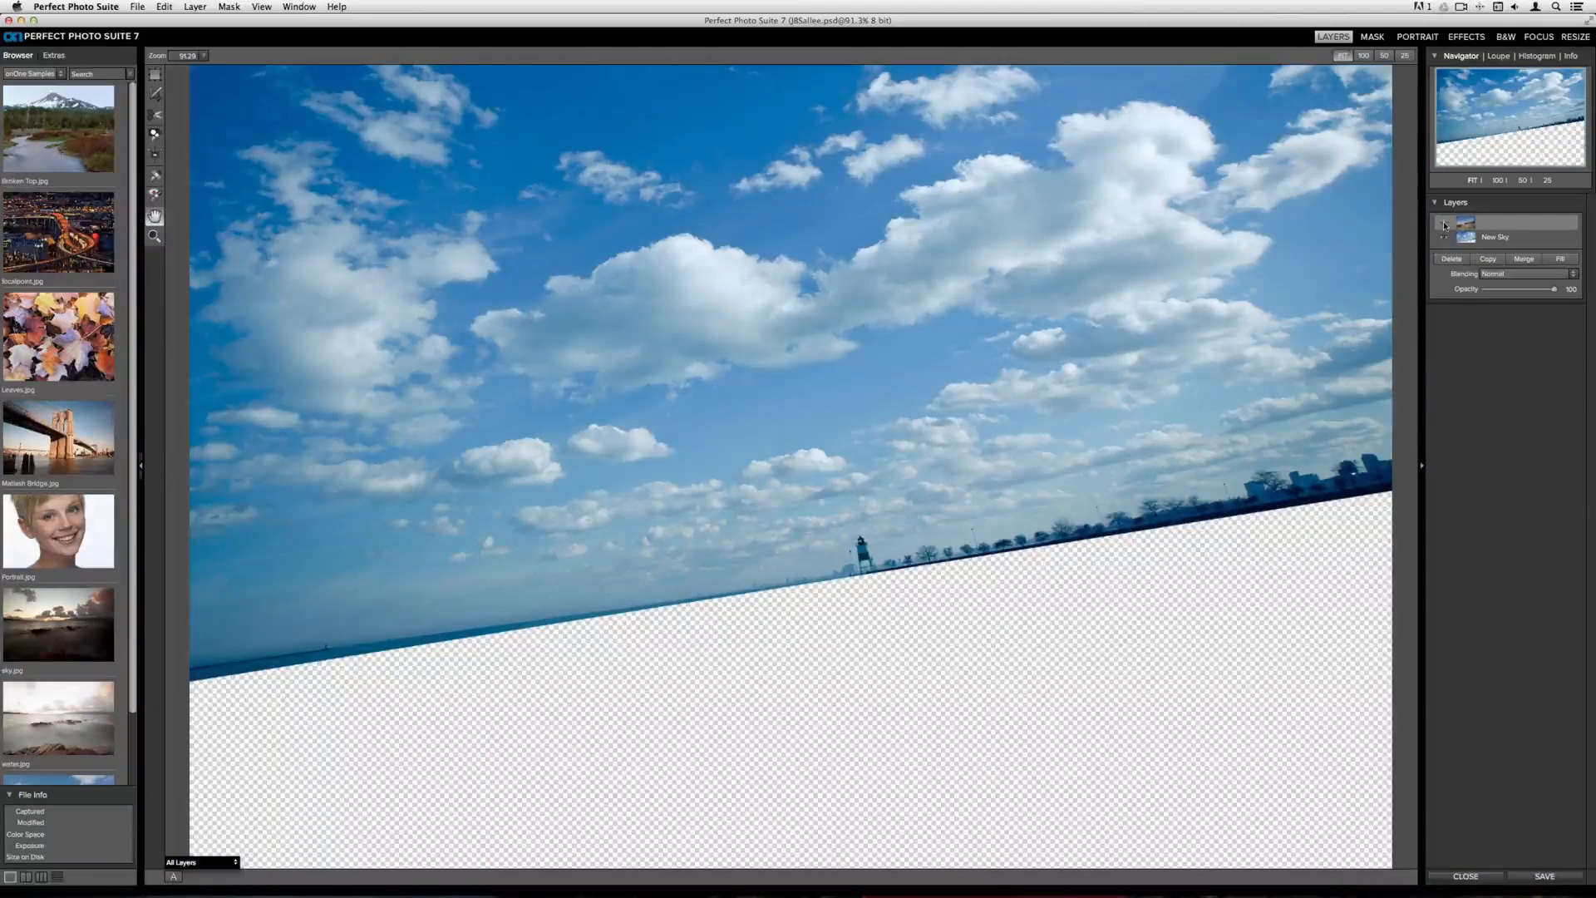
pyautogui.click(1444, 222)
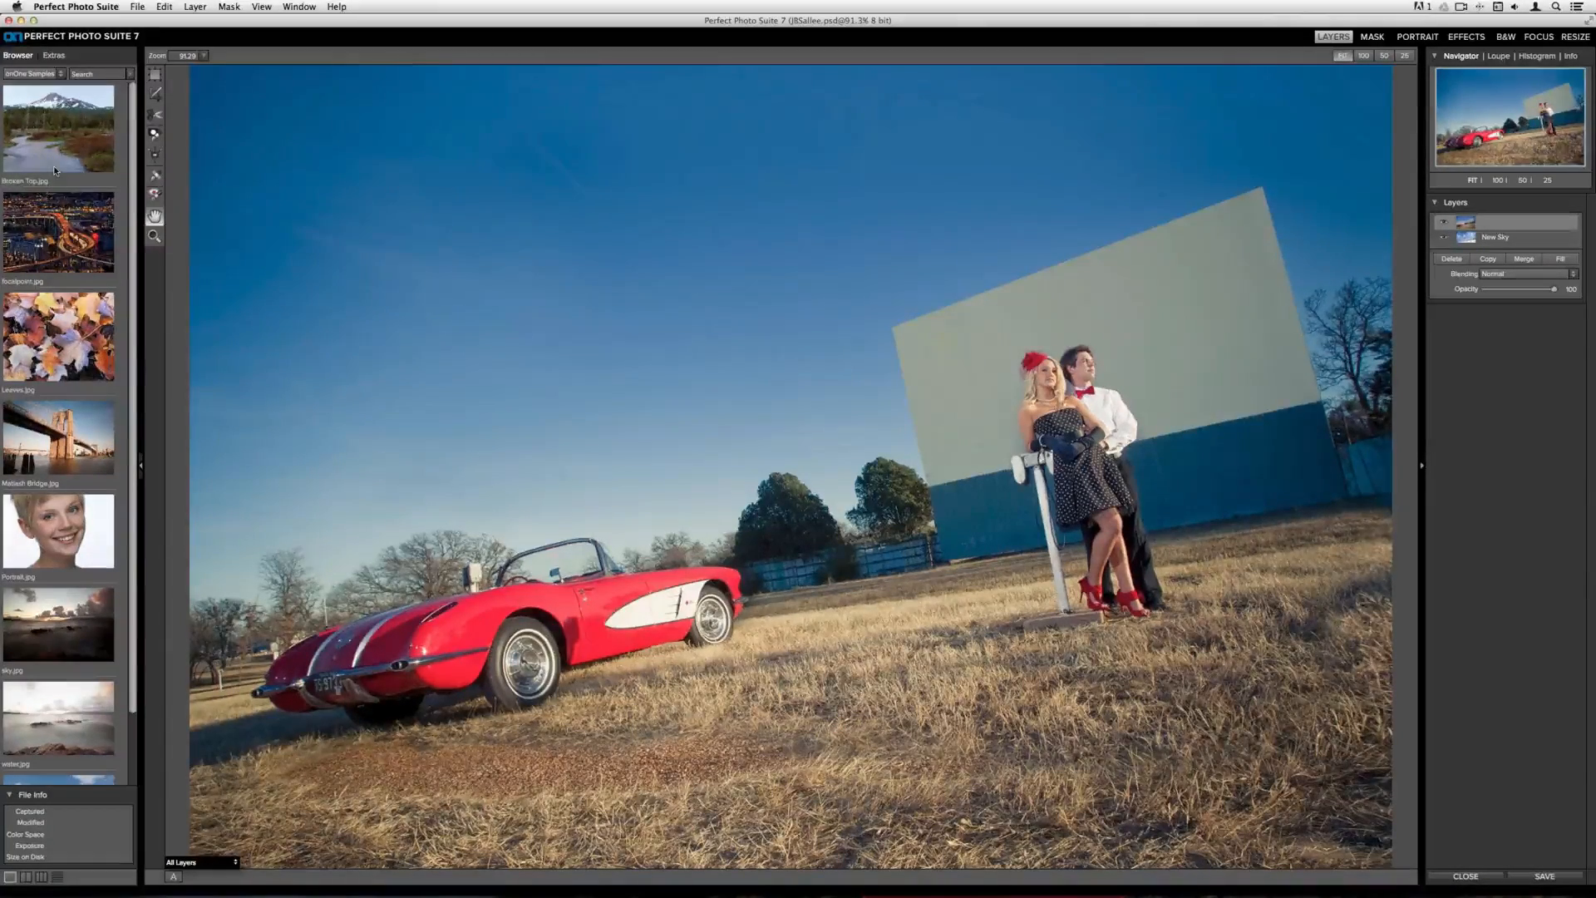
pyautogui.scroll(-5, 58, 173)
pyautogui.scroll(5, 56, 174)
# Try adding skies09 from the Extras sky backgrounds as a new layer, then delete that layer again
pyautogui.click(62, 55)
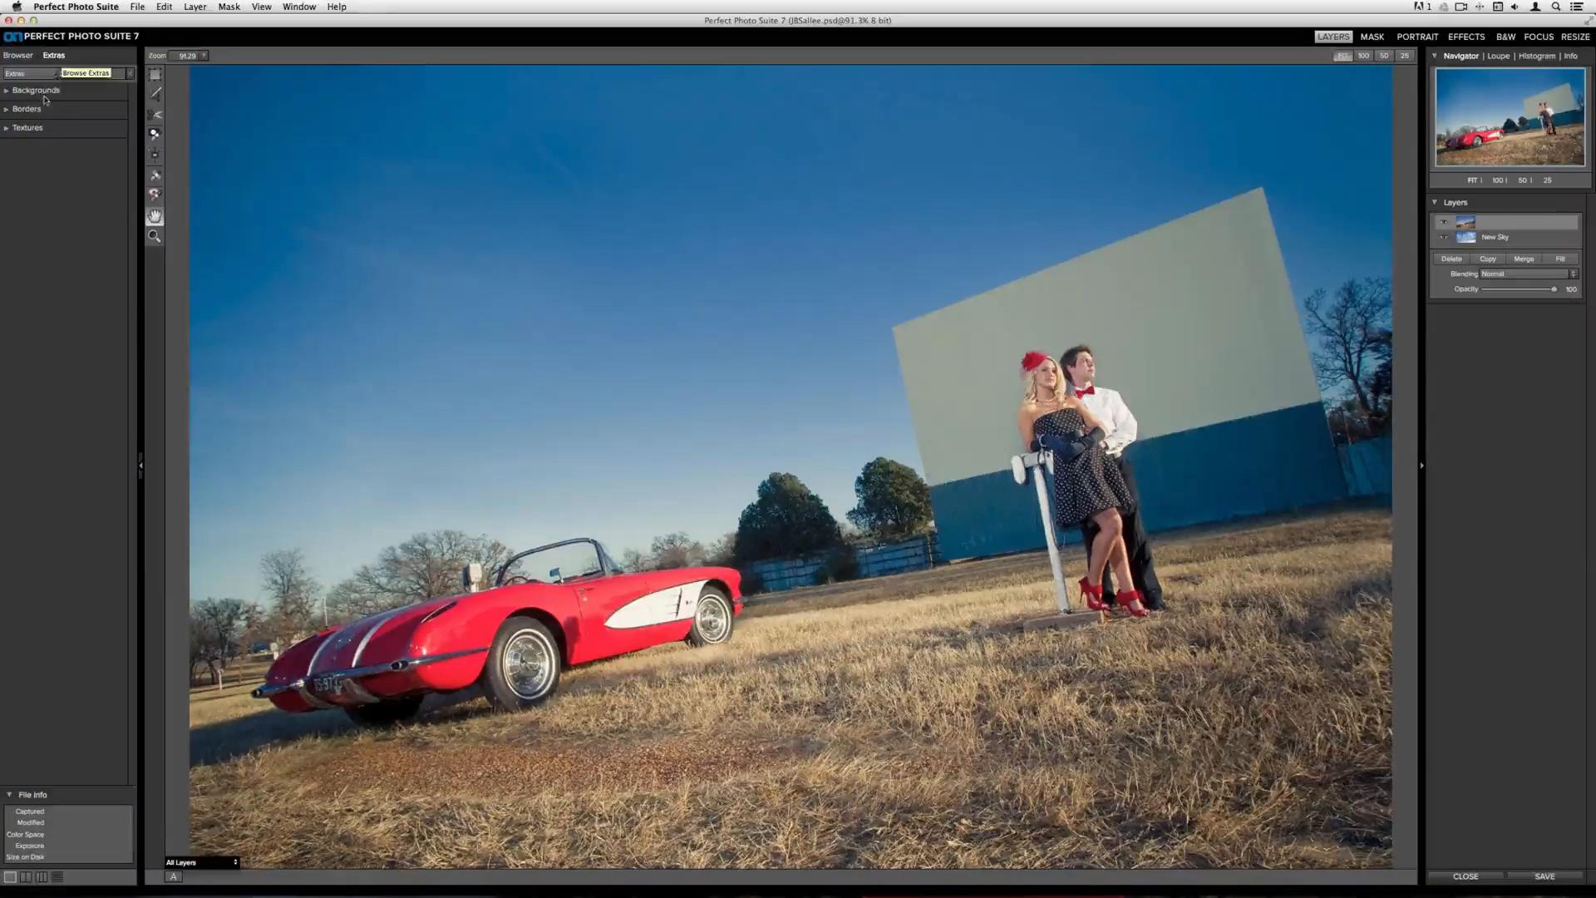
pyautogui.click(38, 93)
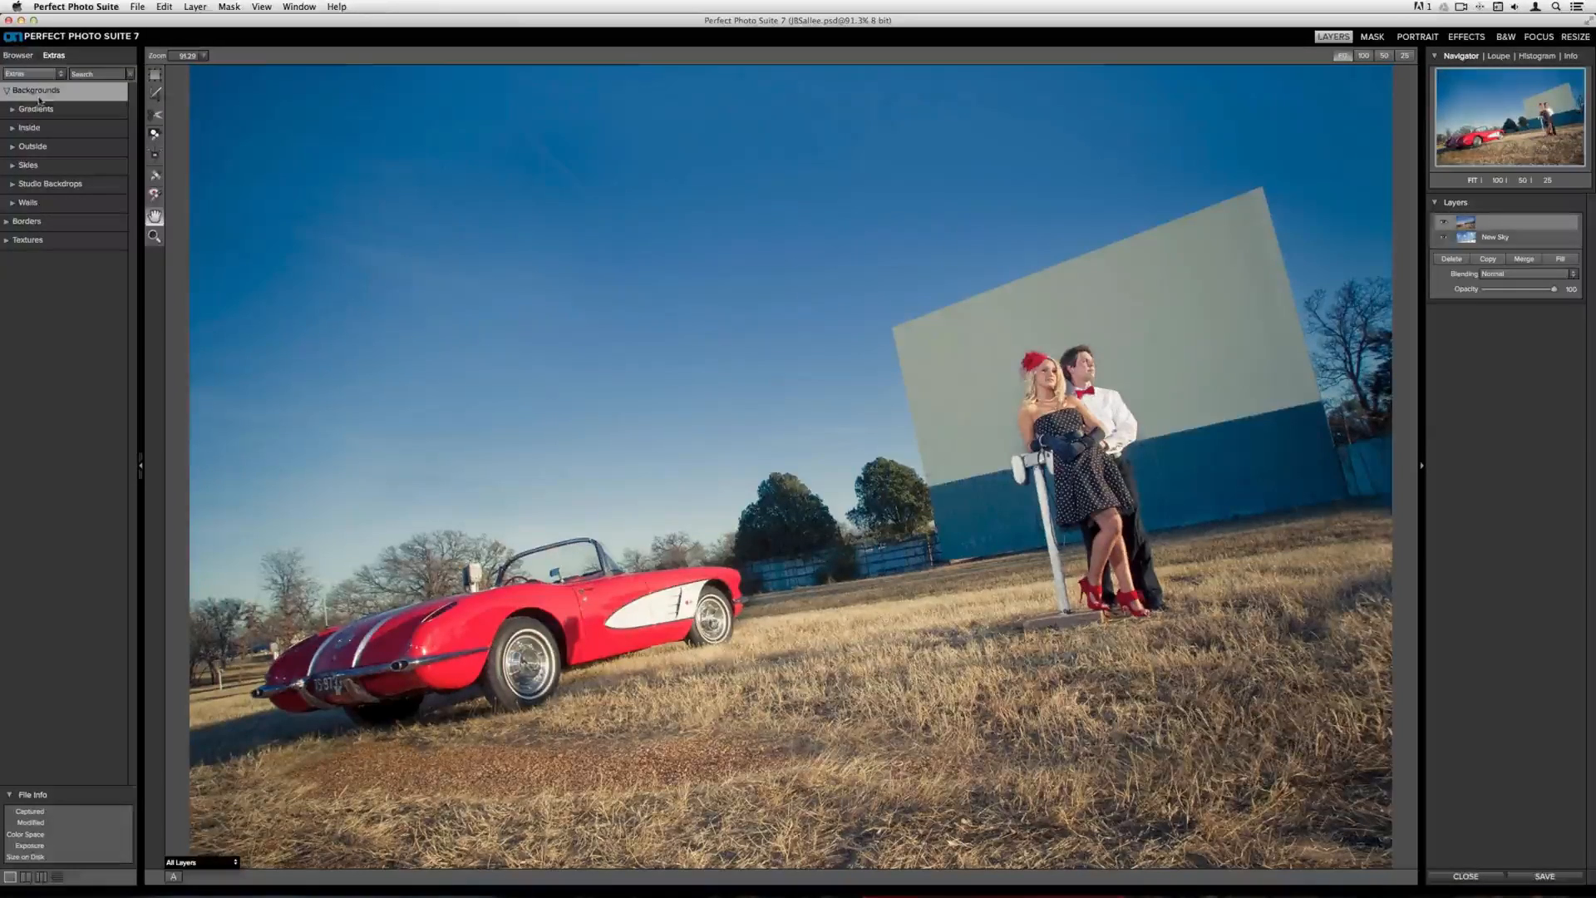
pyautogui.click(29, 166)
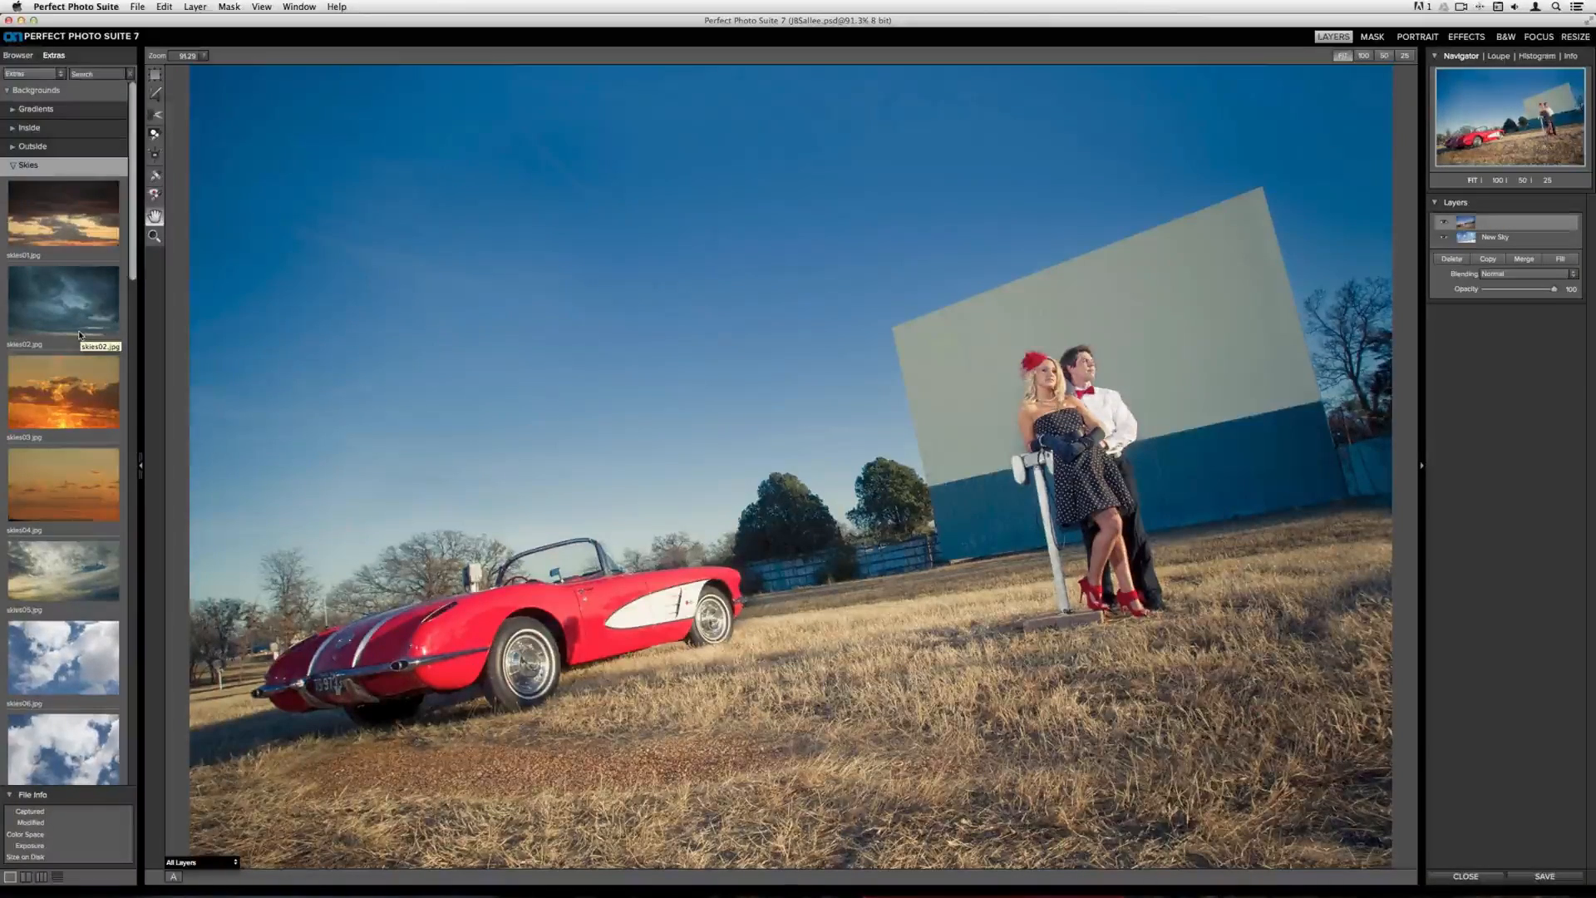
pyautogui.scroll(-5, 80, 335)
pyautogui.scroll(-6, 80, 335)
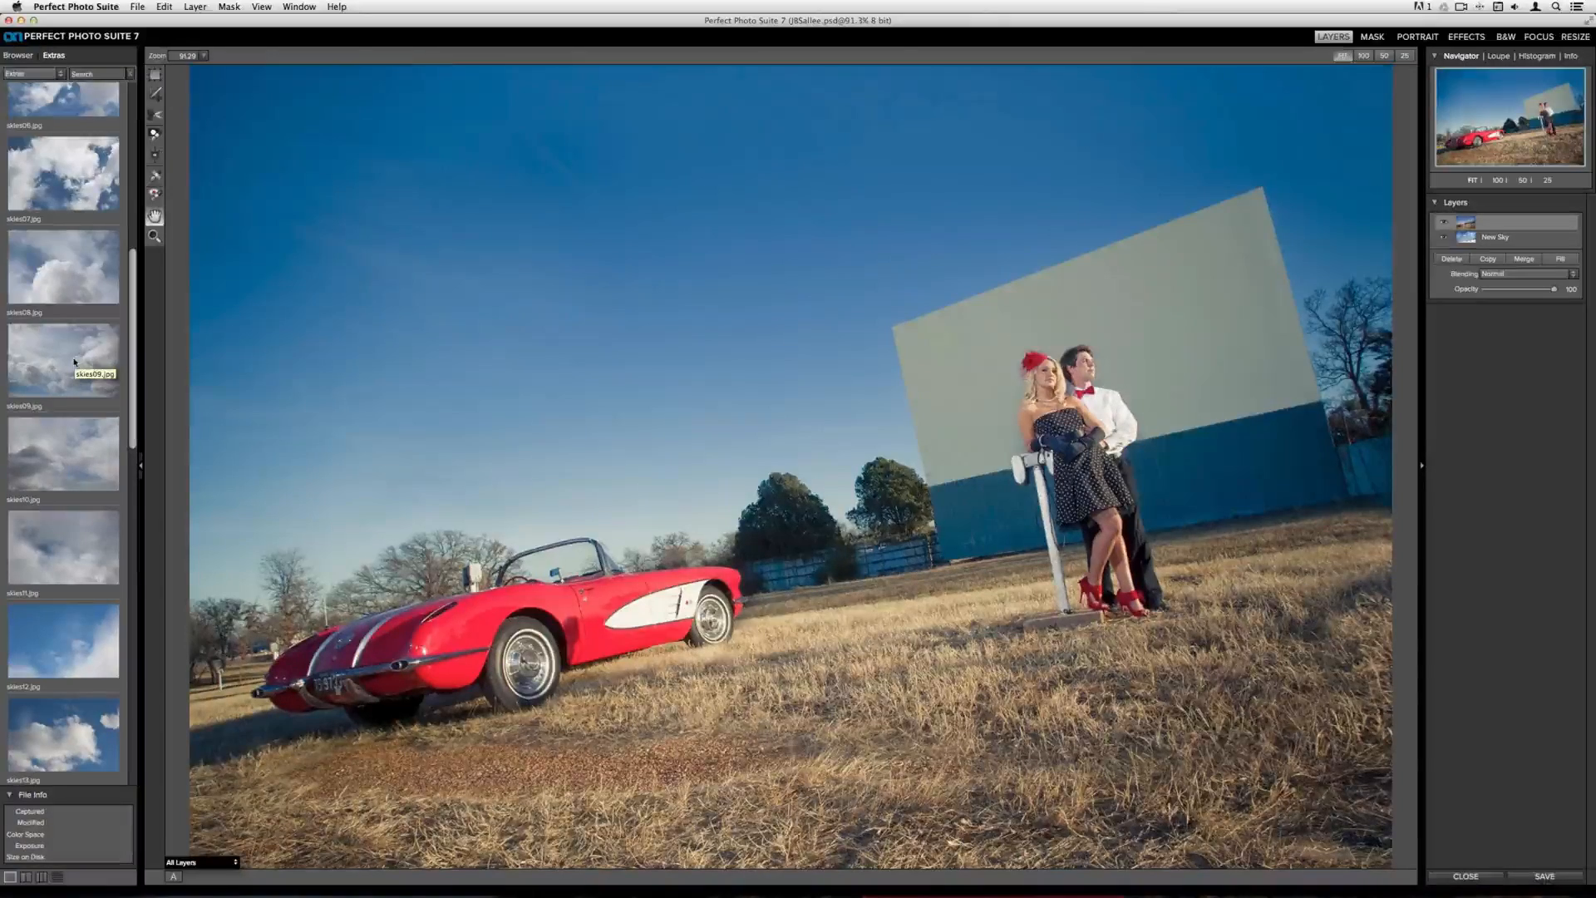
pyautogui.doubleClick(74, 362)
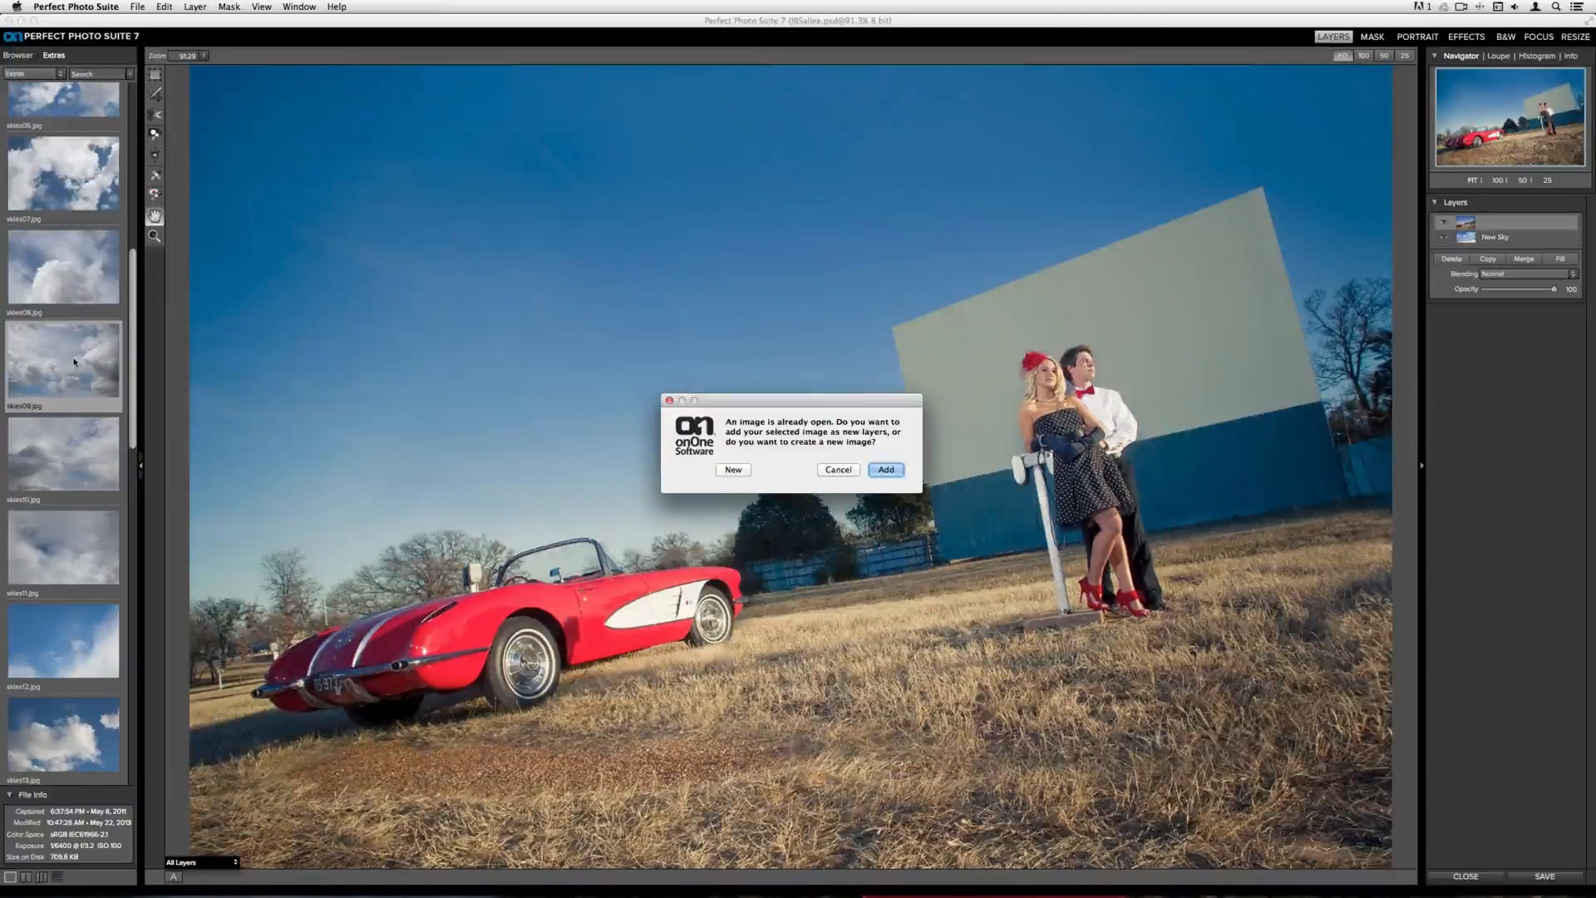
pyautogui.click(884, 470)
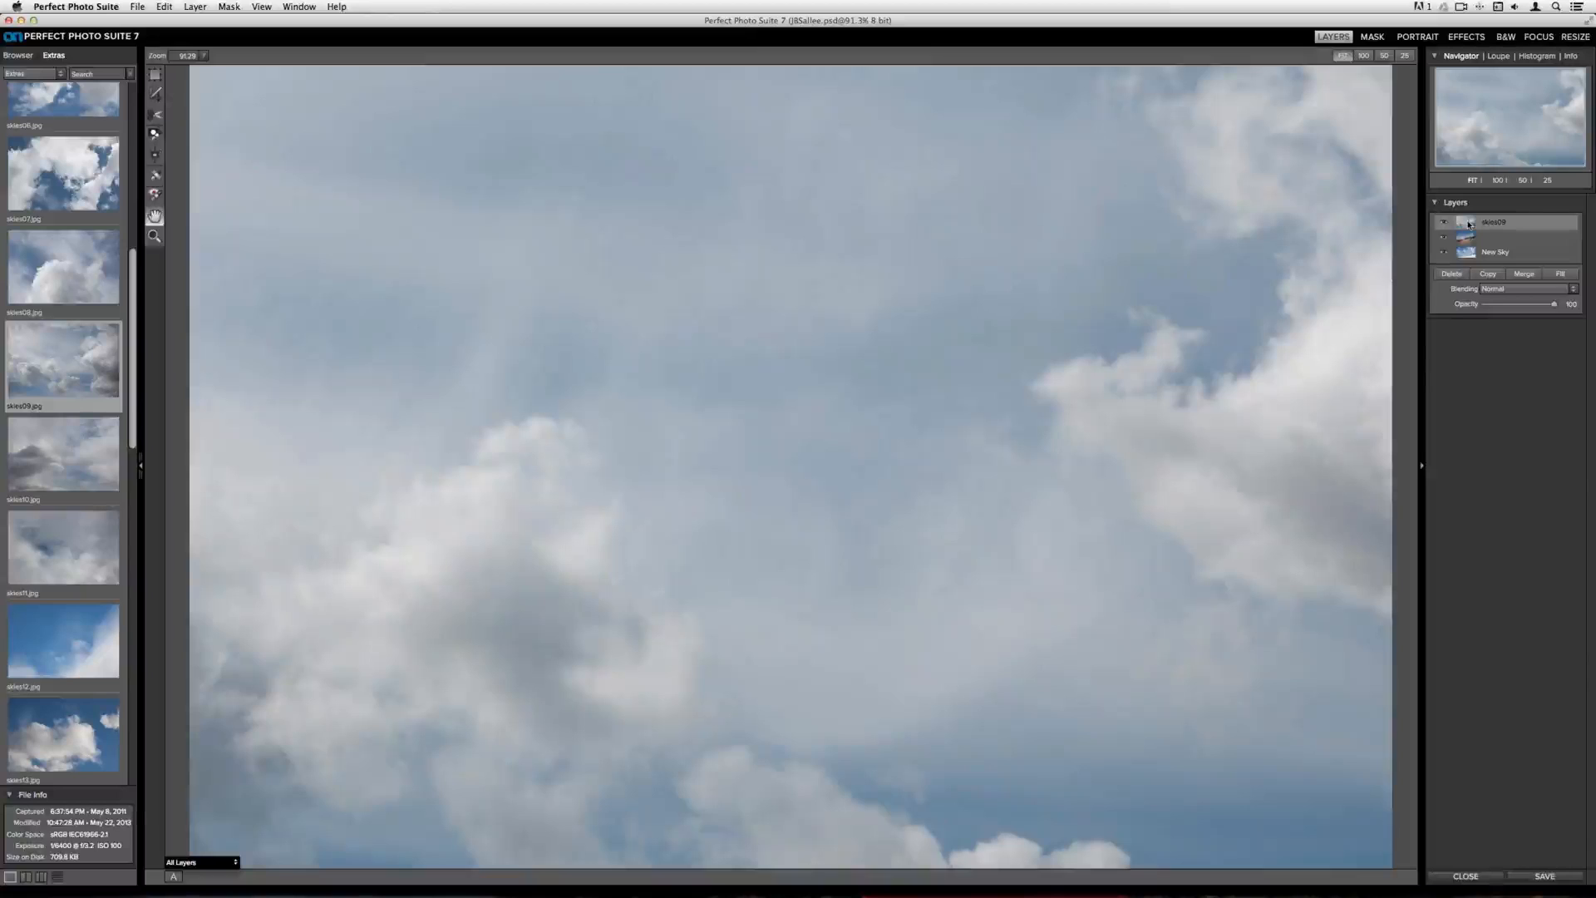
pyautogui.moveTo(1469, 224); pyautogui.dragTo(1483, 242)
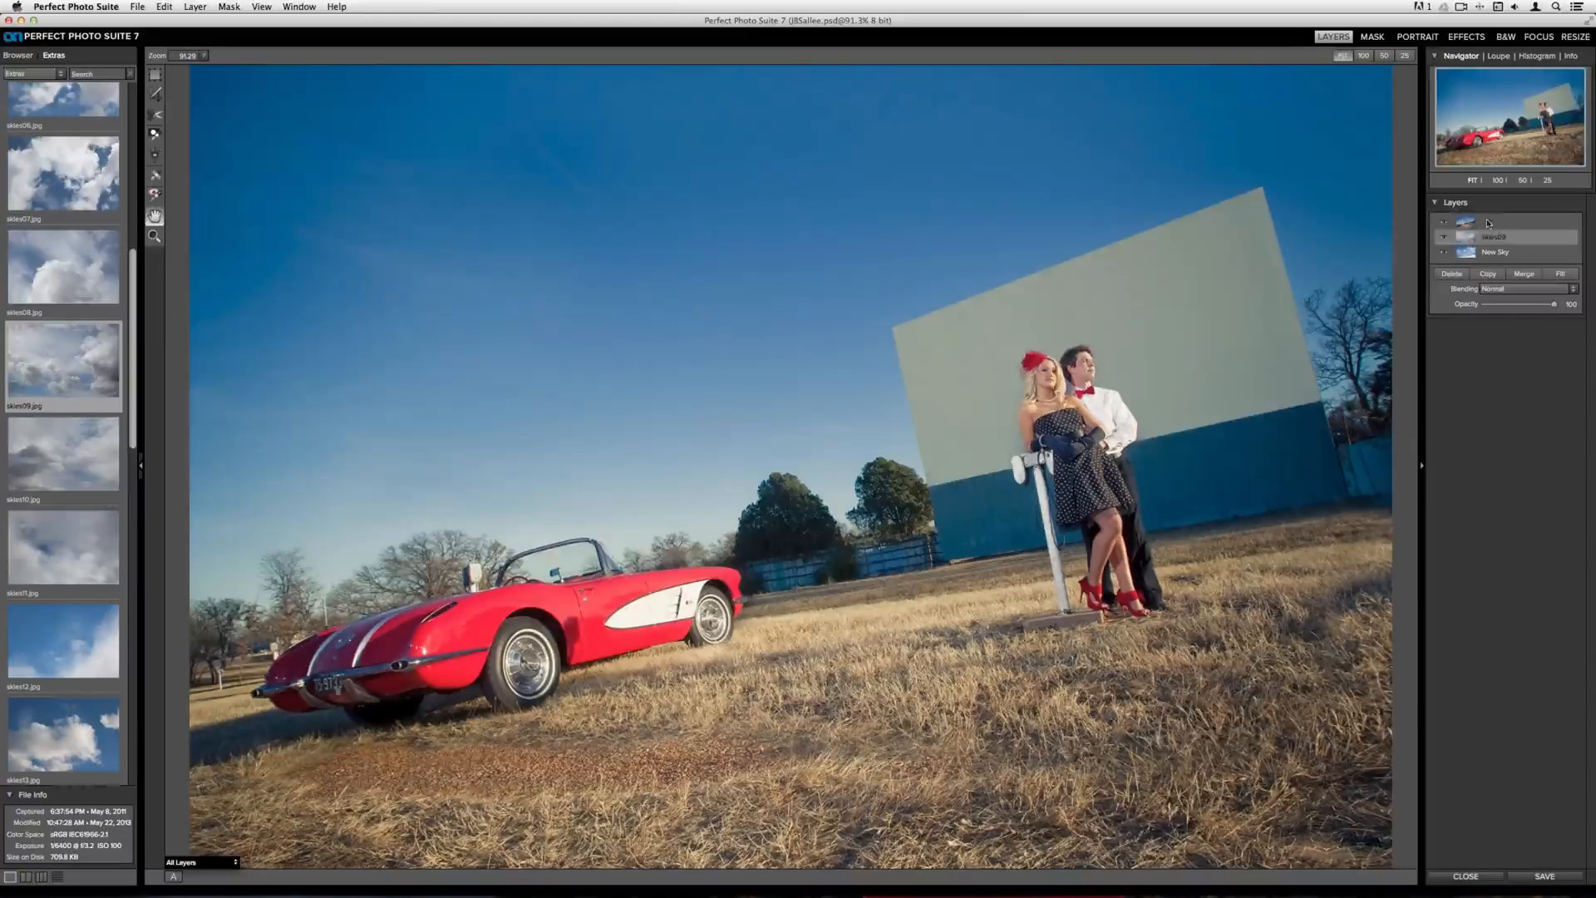
pyautogui.click(1443, 222)
pyautogui.click(1444, 223)
pyautogui.click(1449, 275)
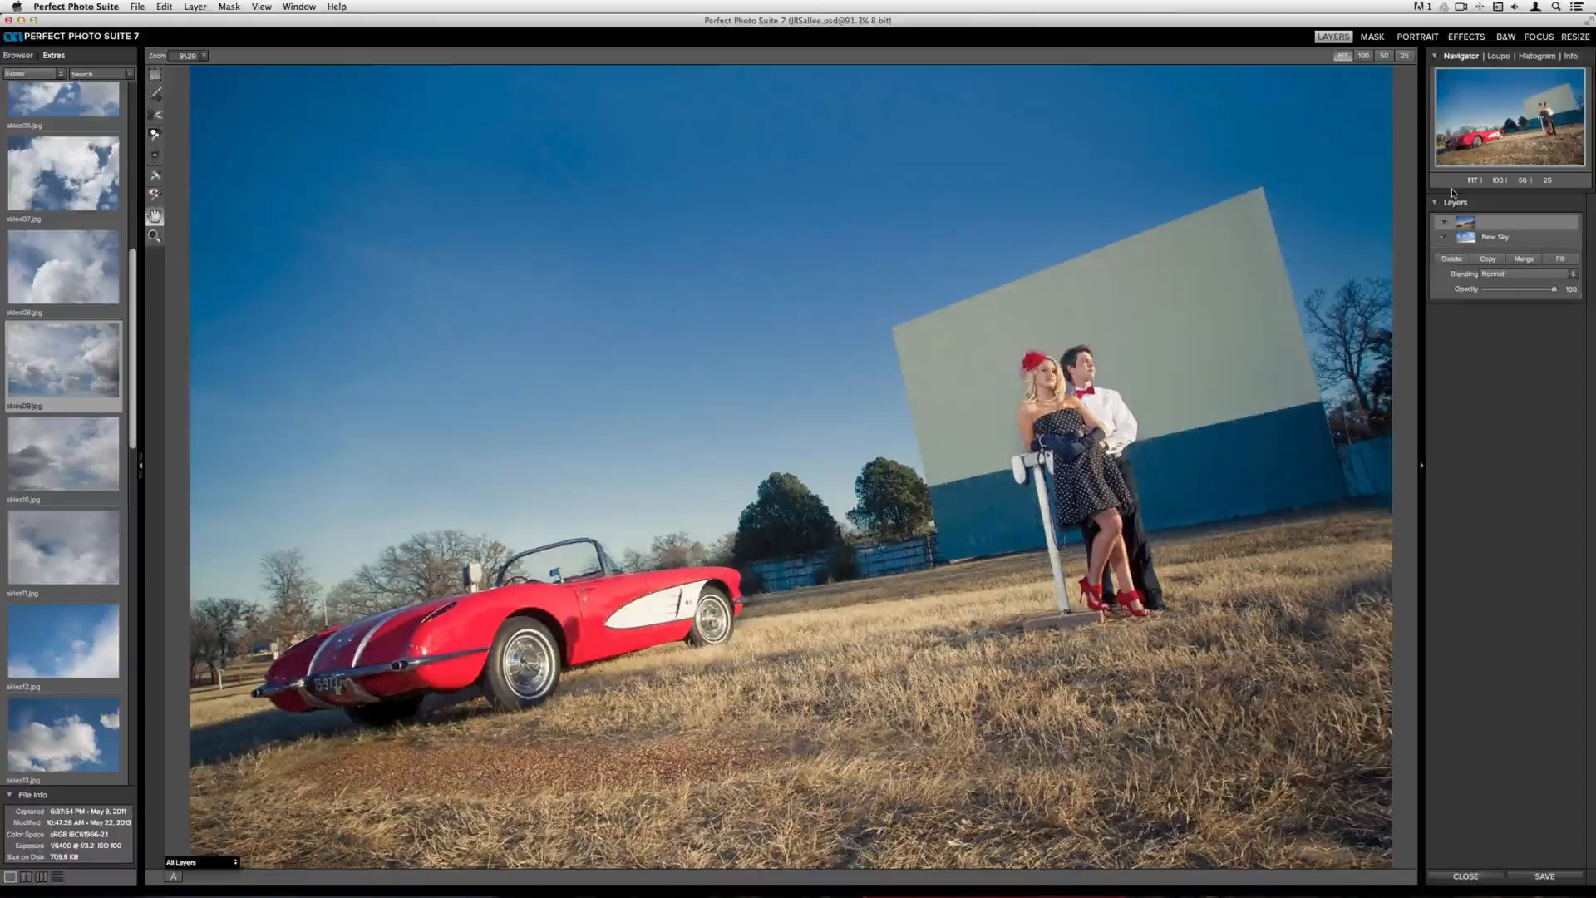
# In the Mask module, brush away the photo's blue sky to reveal the cloud layer, then apply the mask
pyautogui.click(1373, 37)
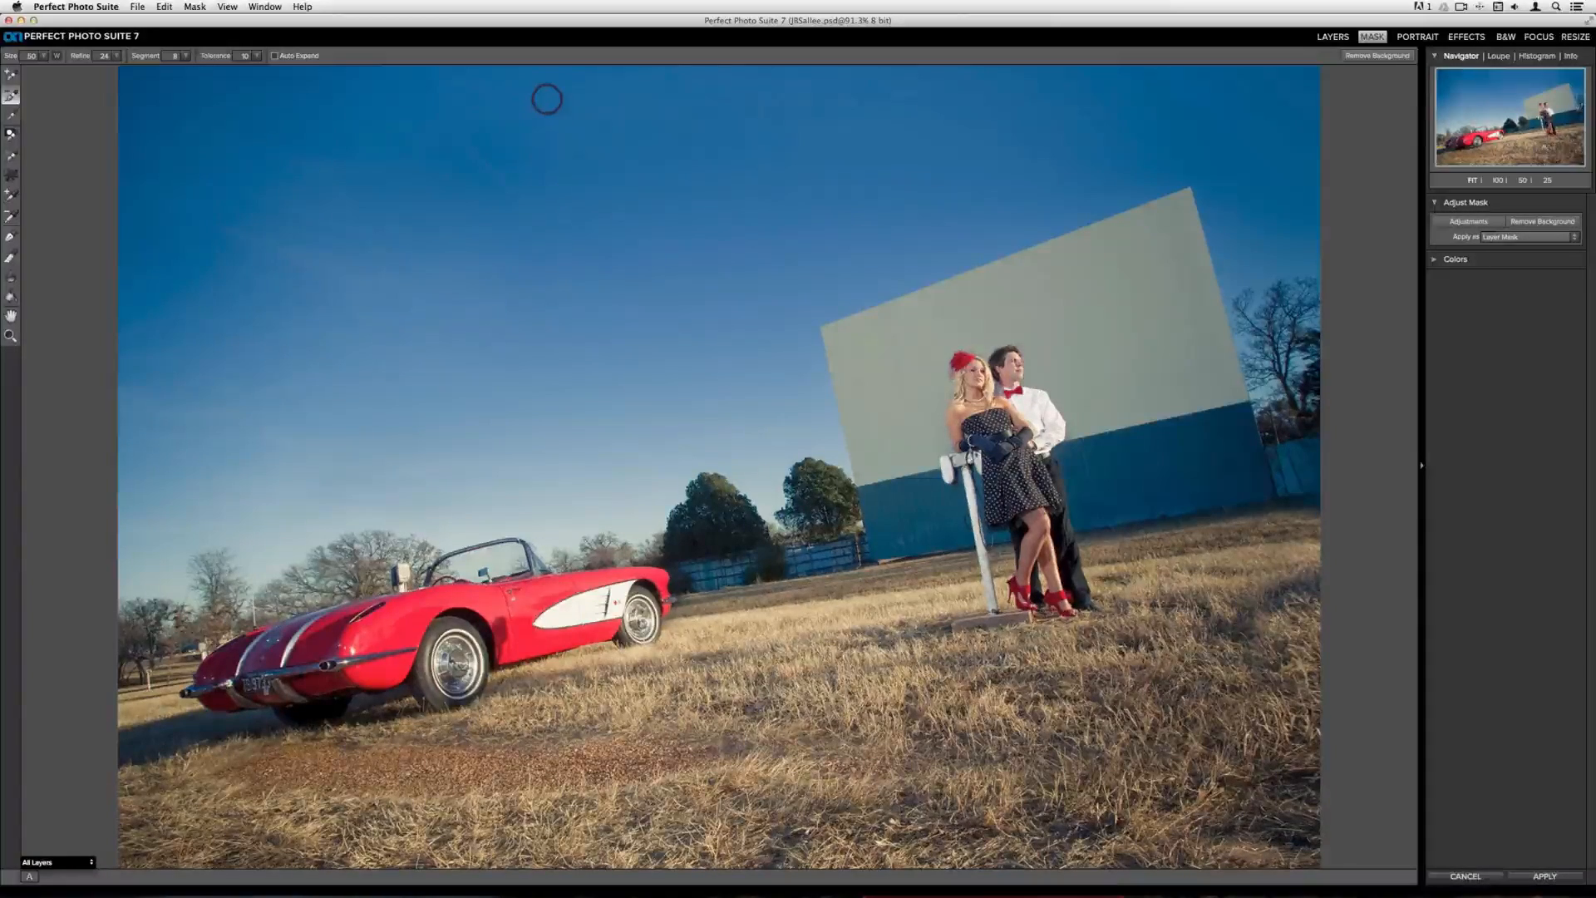
pyautogui.moveTo(546, 98); pyautogui.dragTo(570, 474)
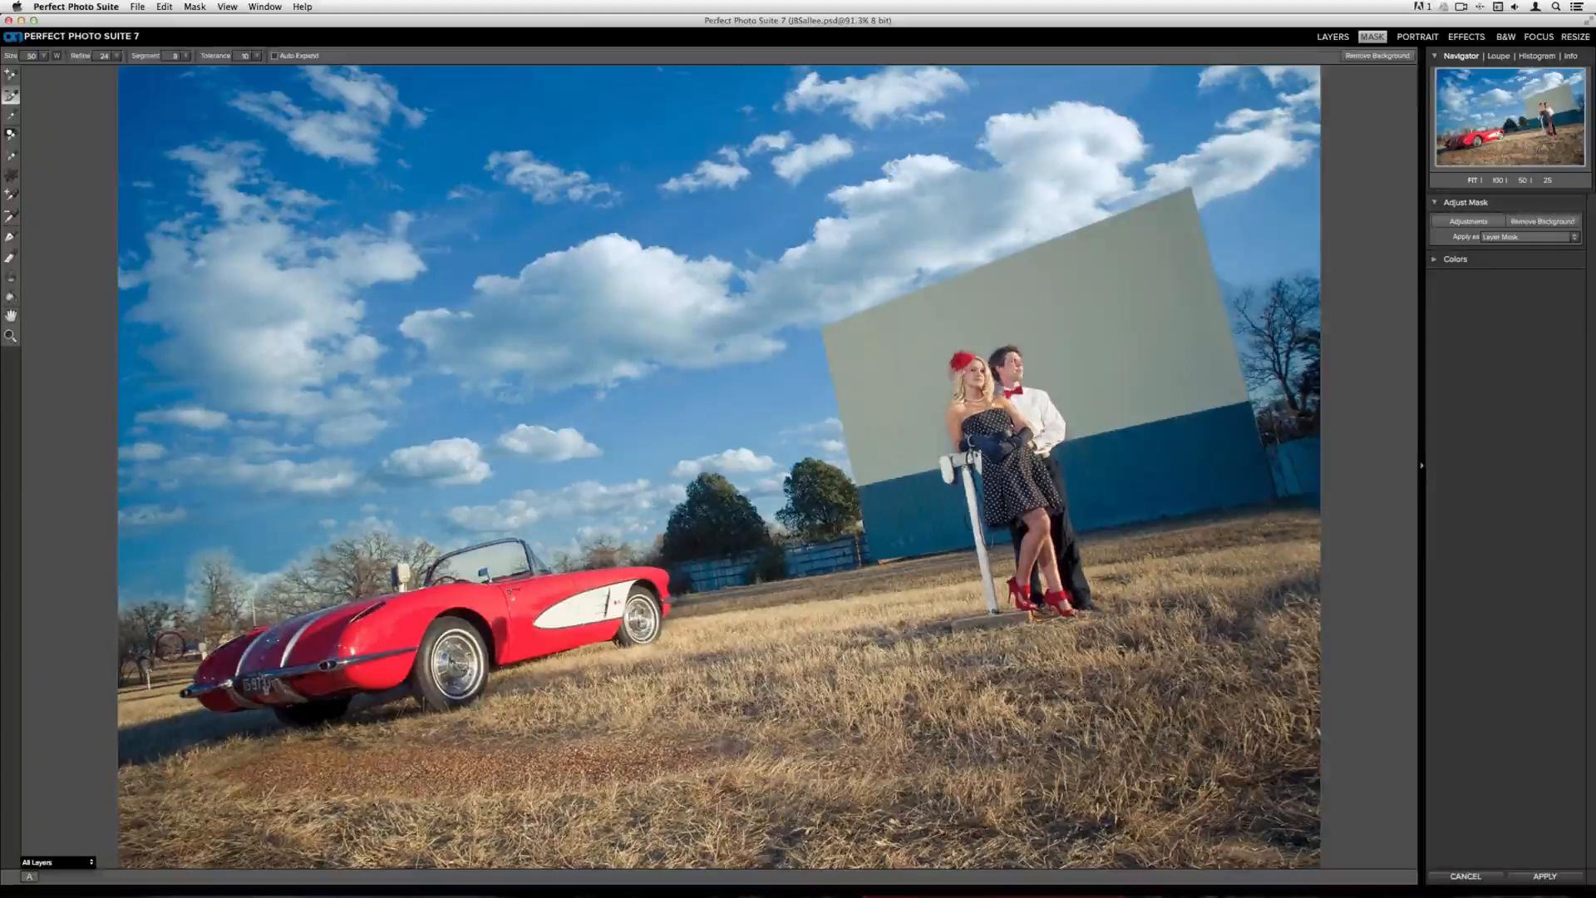
pyautogui.click(10, 158)
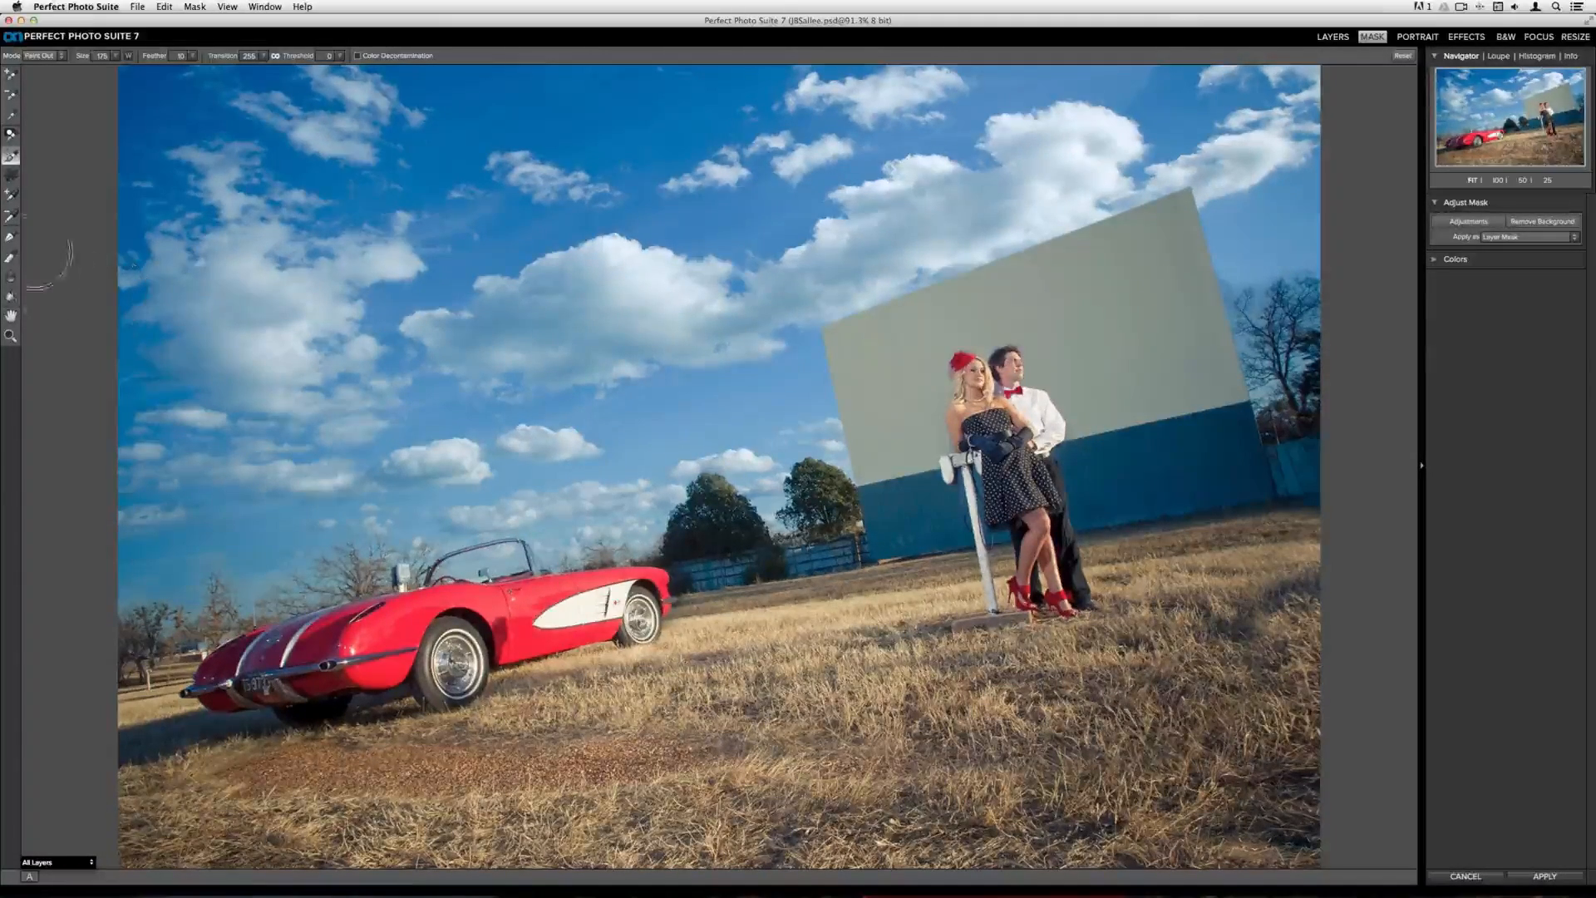
pyautogui.click(9, 257)
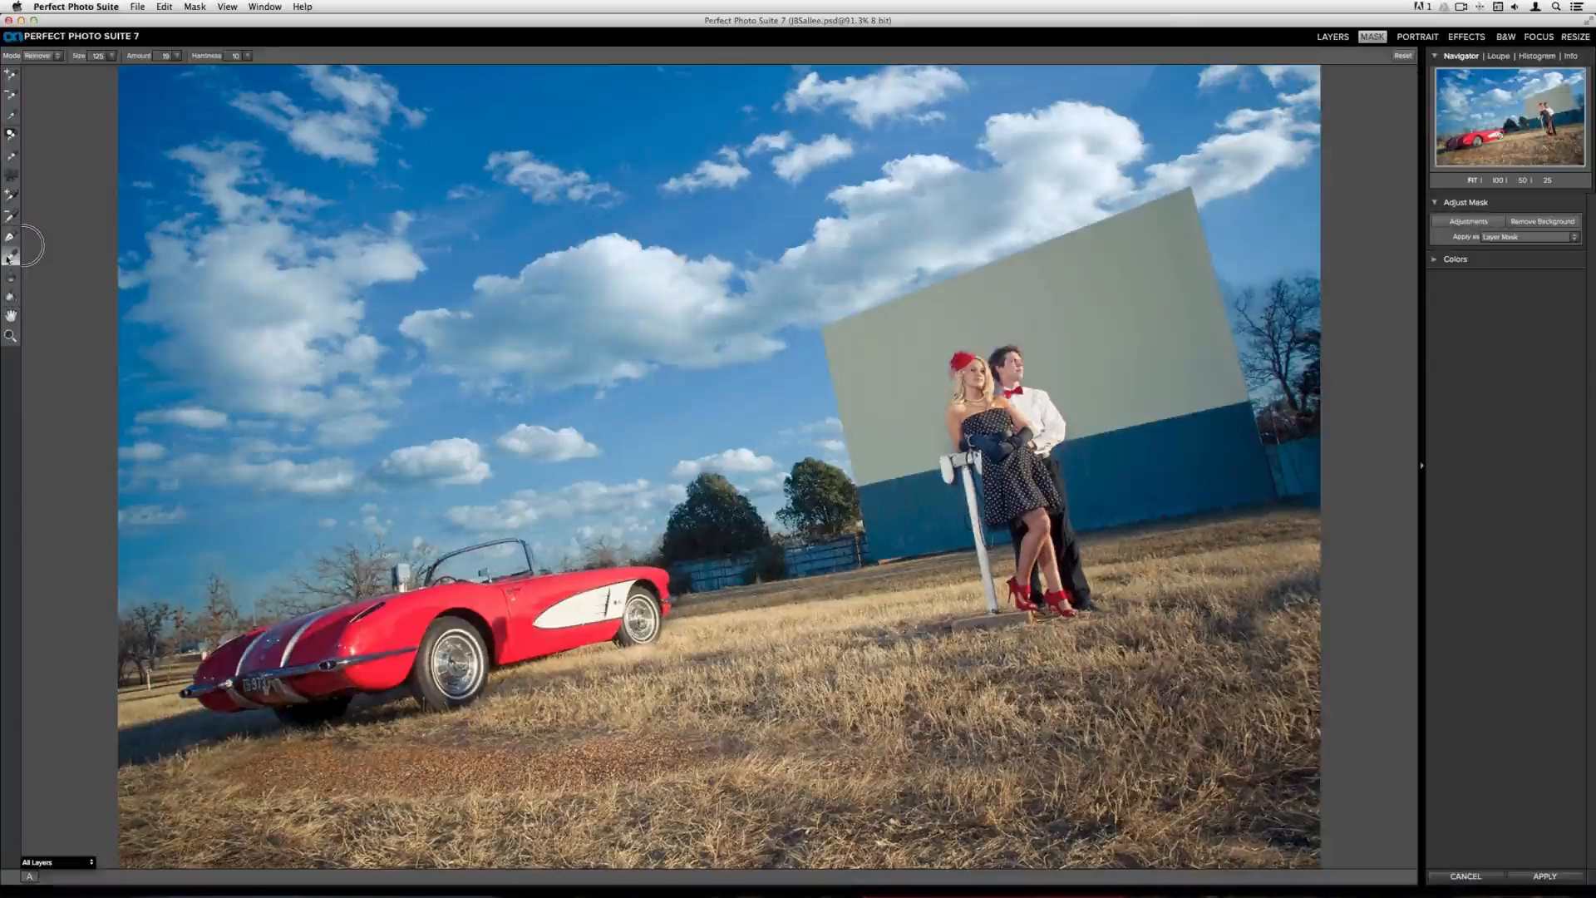
pyautogui.click(9, 257)
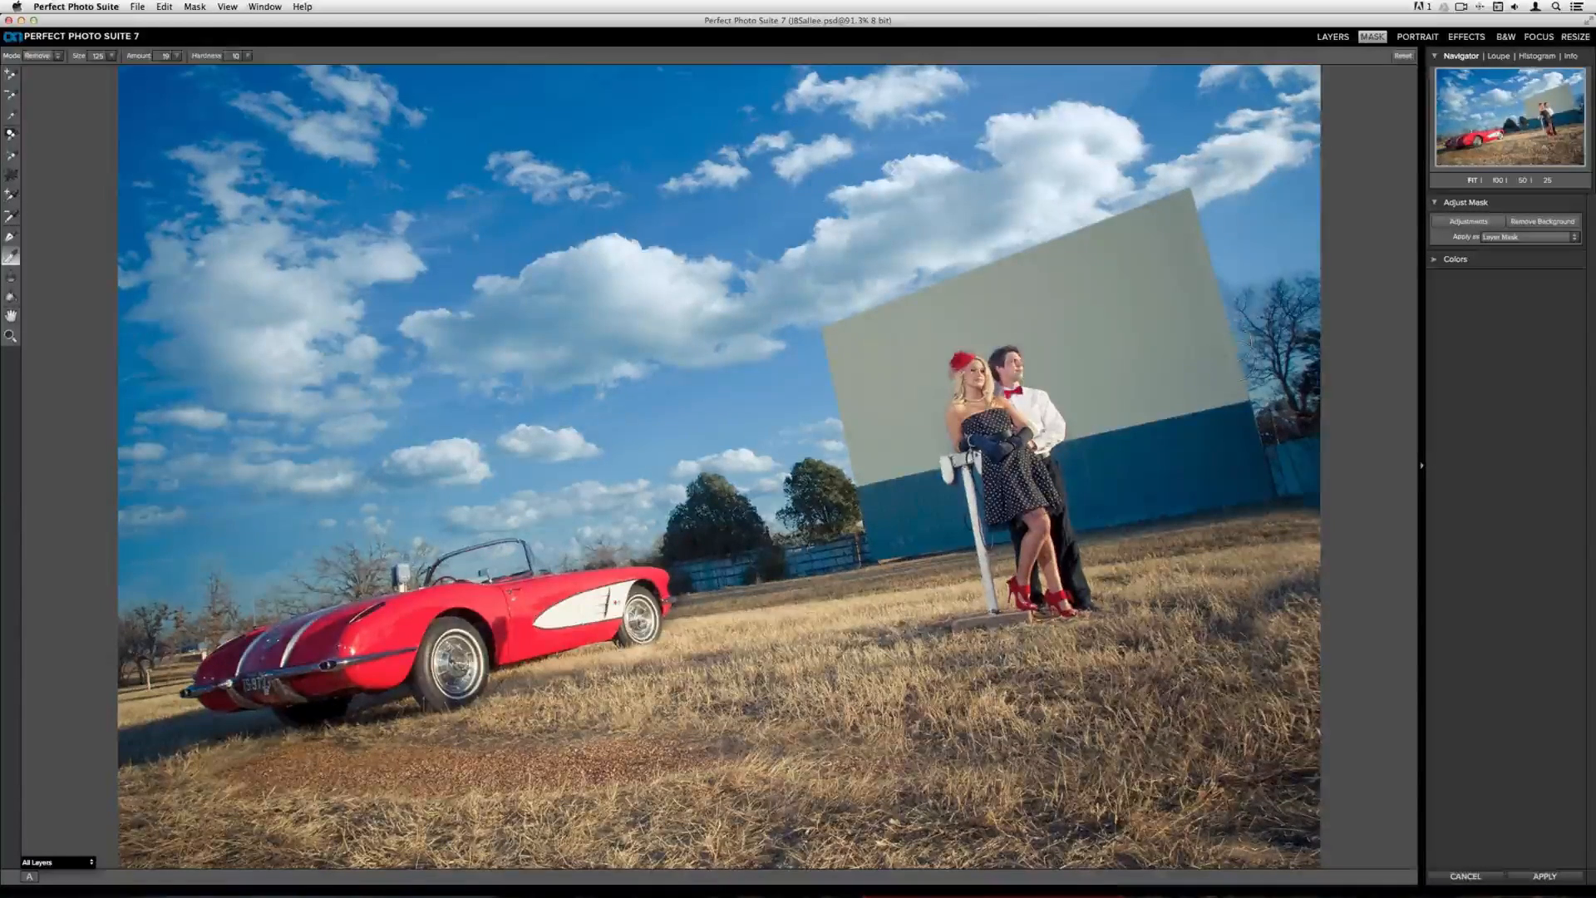
pyautogui.click(8, 256)
pyautogui.click(1566, 880)
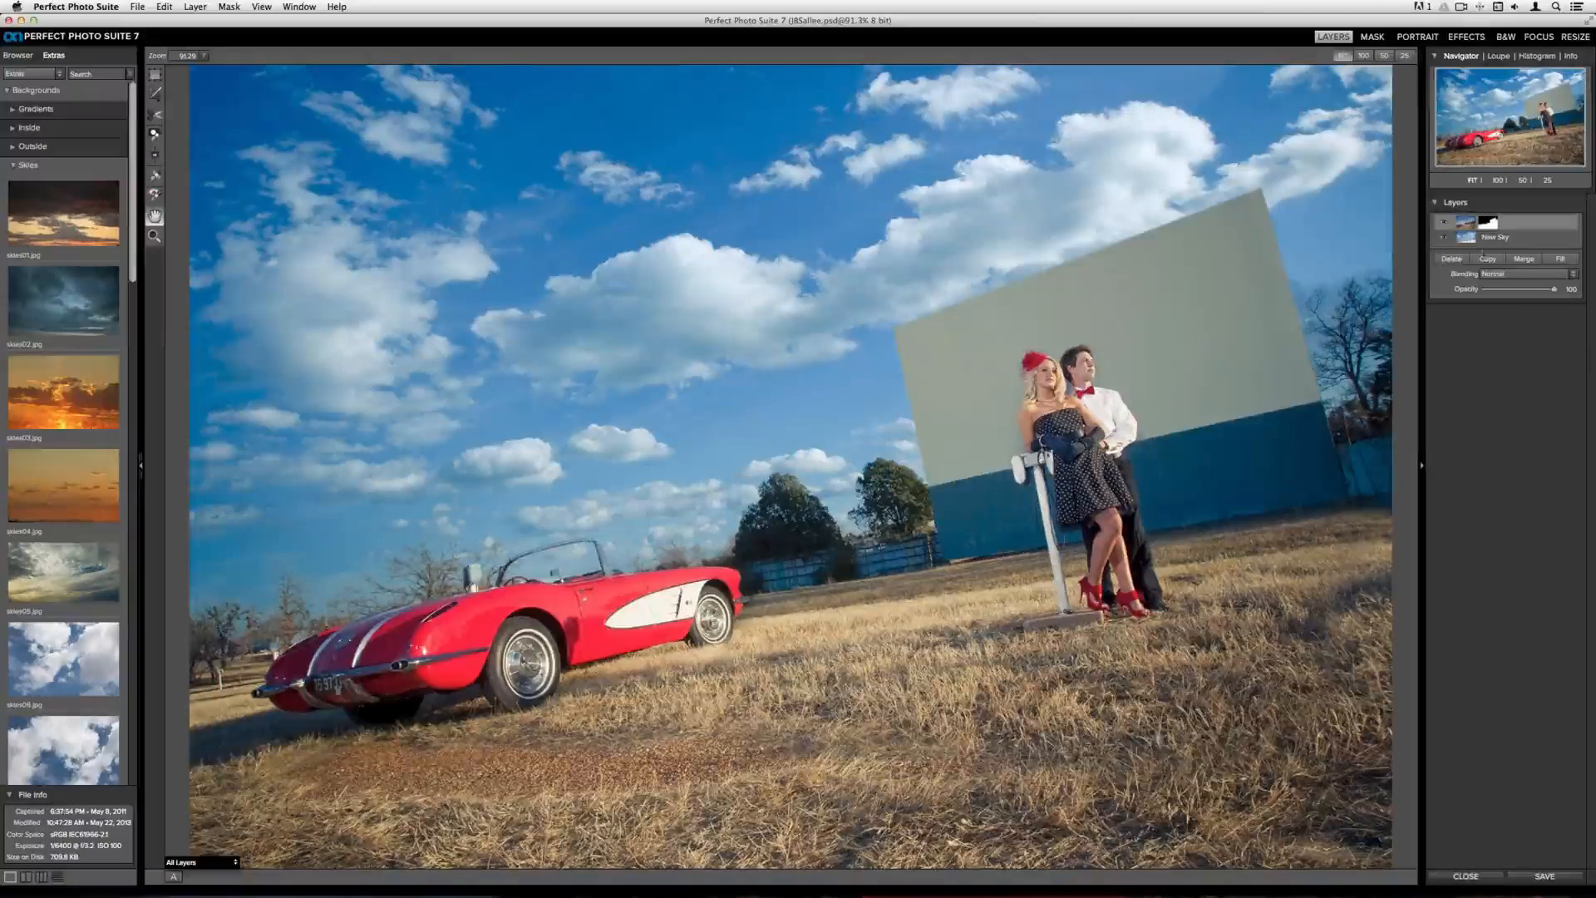
# Select the New Sky layer and use the Transform tool to reposition the clouds, then apply
pyautogui.click(1464, 241)
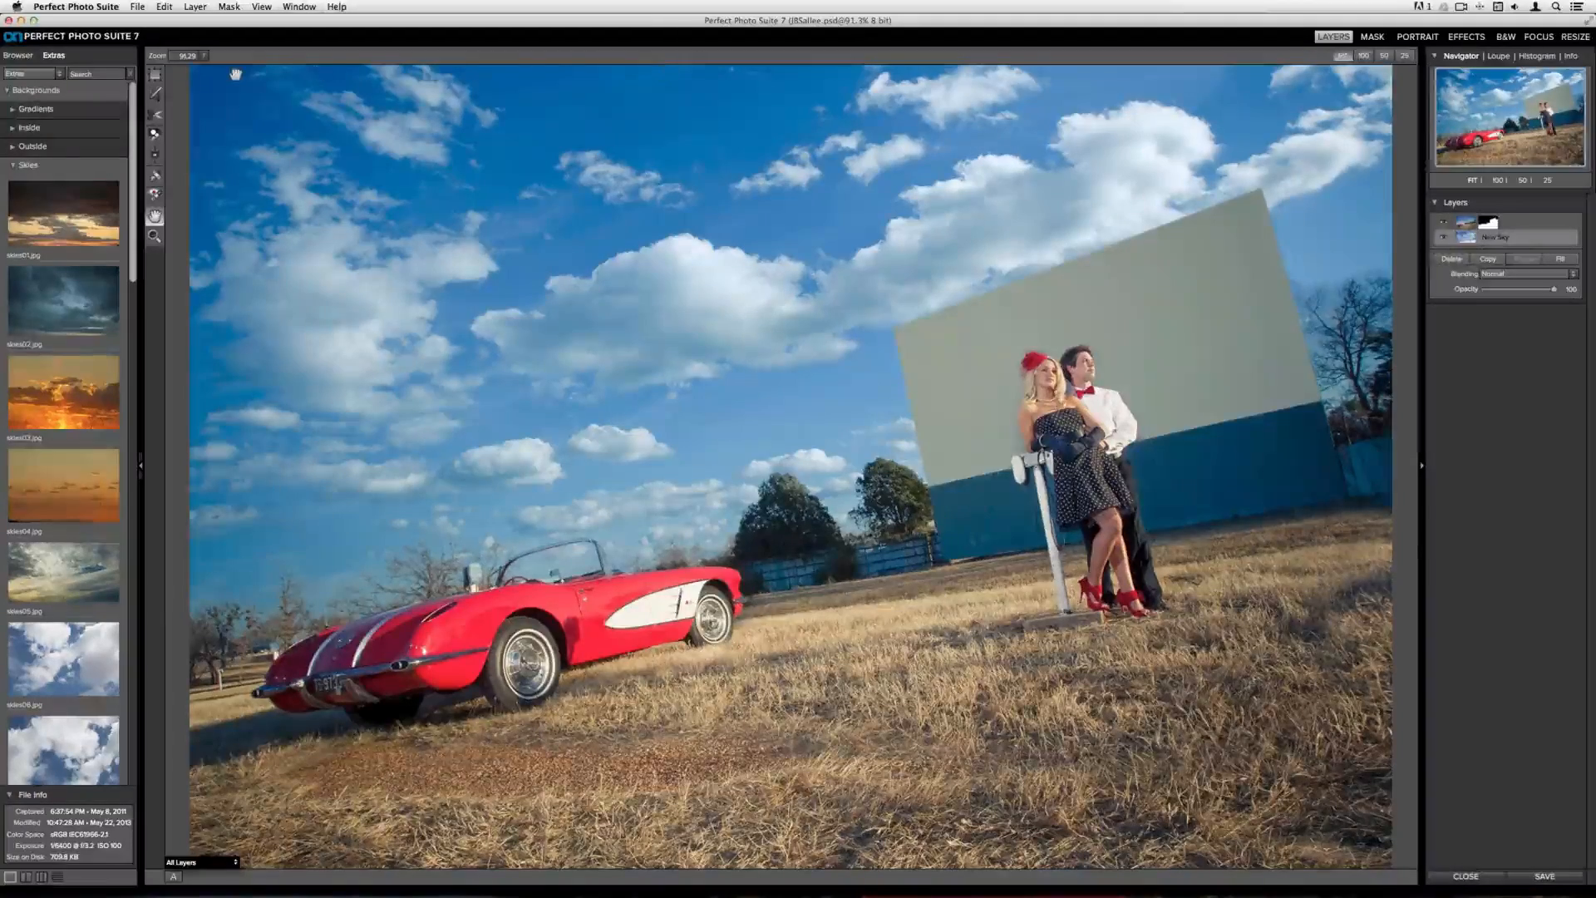
pyautogui.click(155, 77)
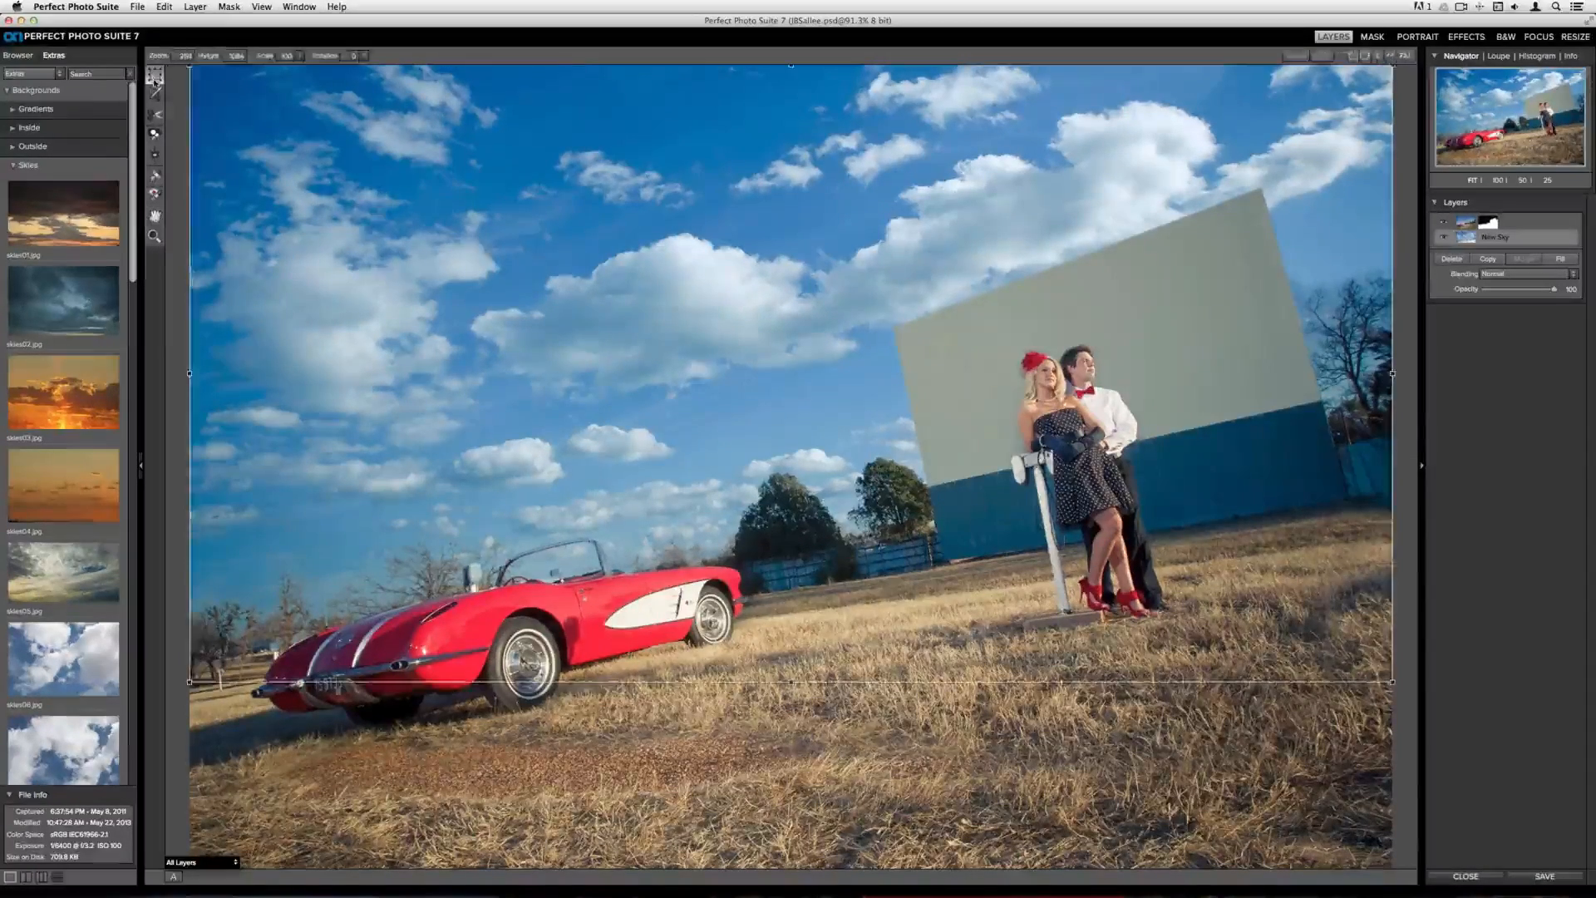
pyautogui.moveTo(748, 254); pyautogui.dragTo(928, 267)
pyautogui.moveTo(368, 87); pyautogui.dragTo(38, 13)
pyautogui.moveTo(477, 274)
pyautogui.mouseDown()
pyautogui.moveTo(454, 257)
pyautogui.moveTo(460, 290)
pyautogui.mouseUp()
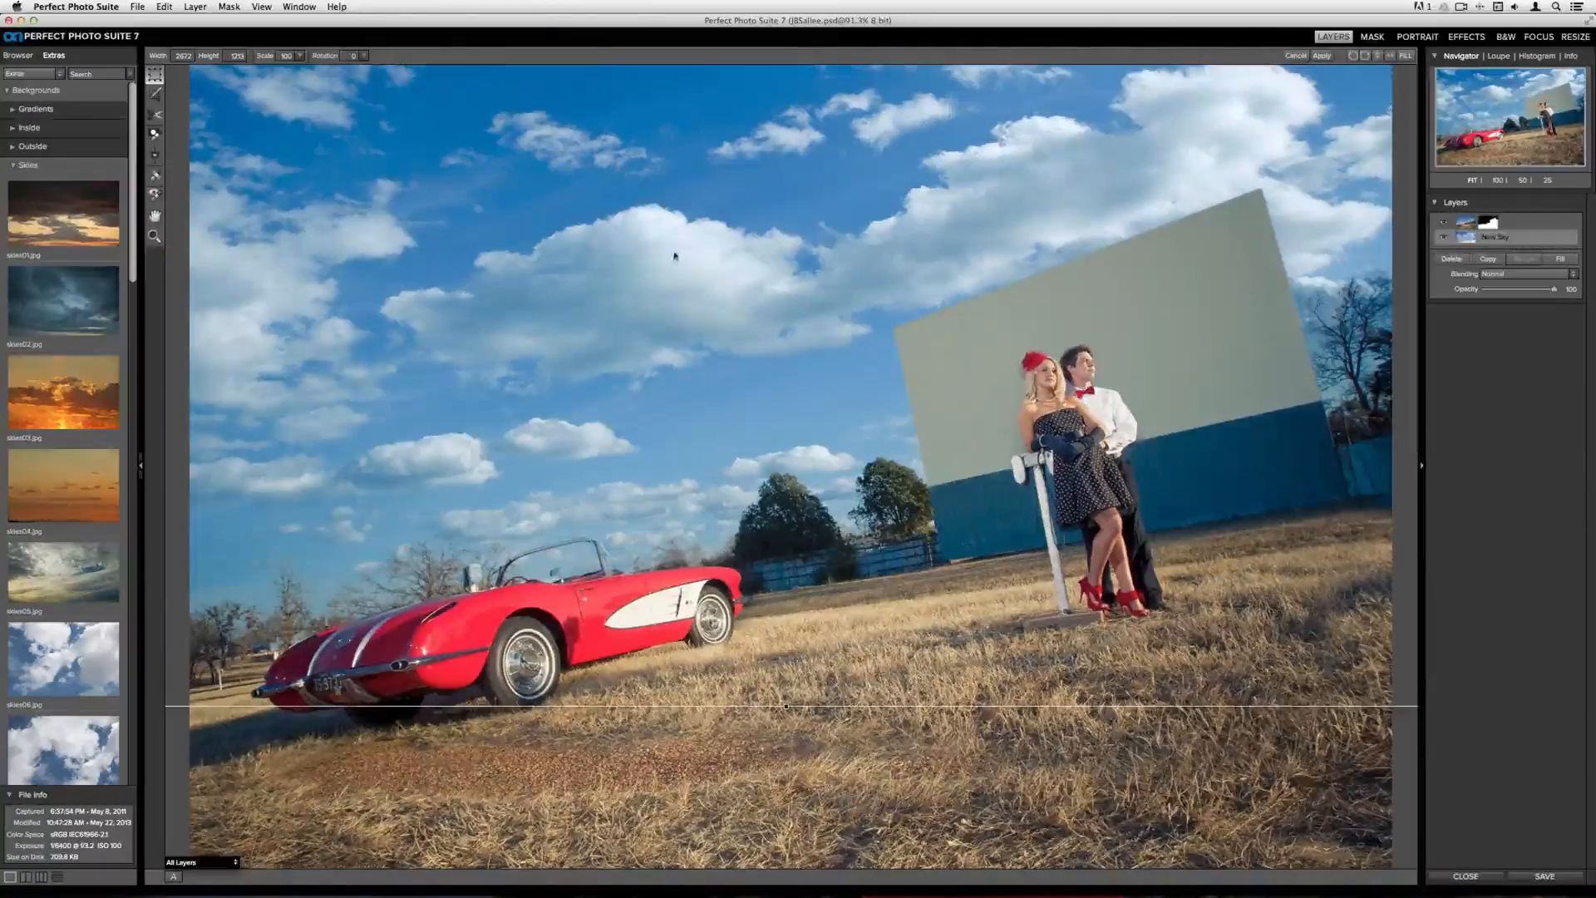
pyautogui.click(1323, 56)
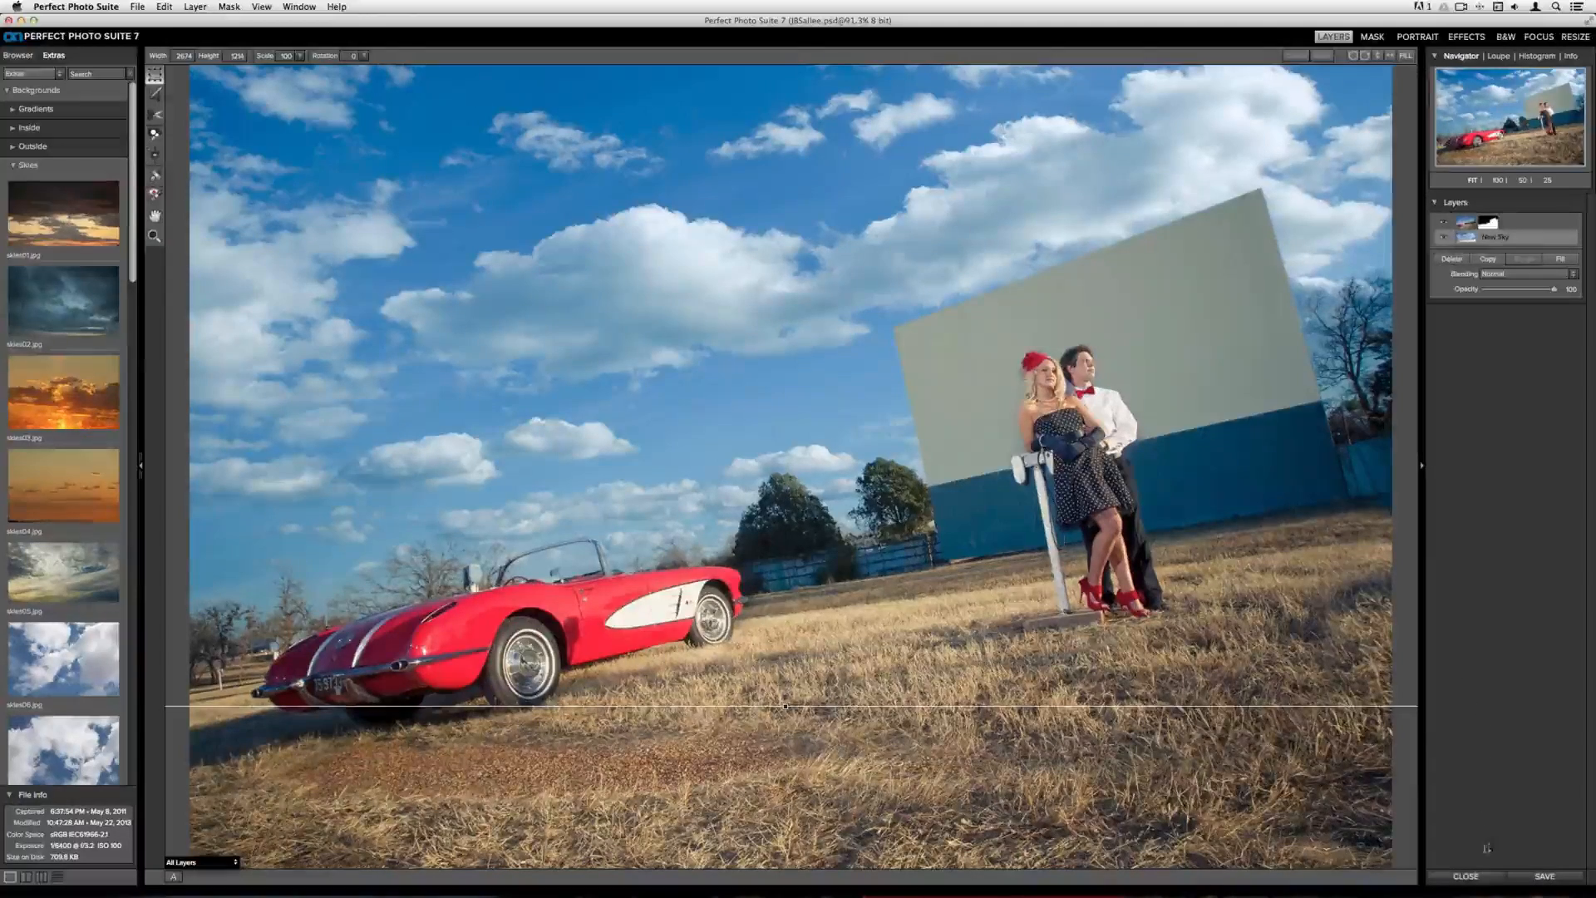
# Close the editor and save the changes back to Lightroom
pyautogui.click(1465, 876)
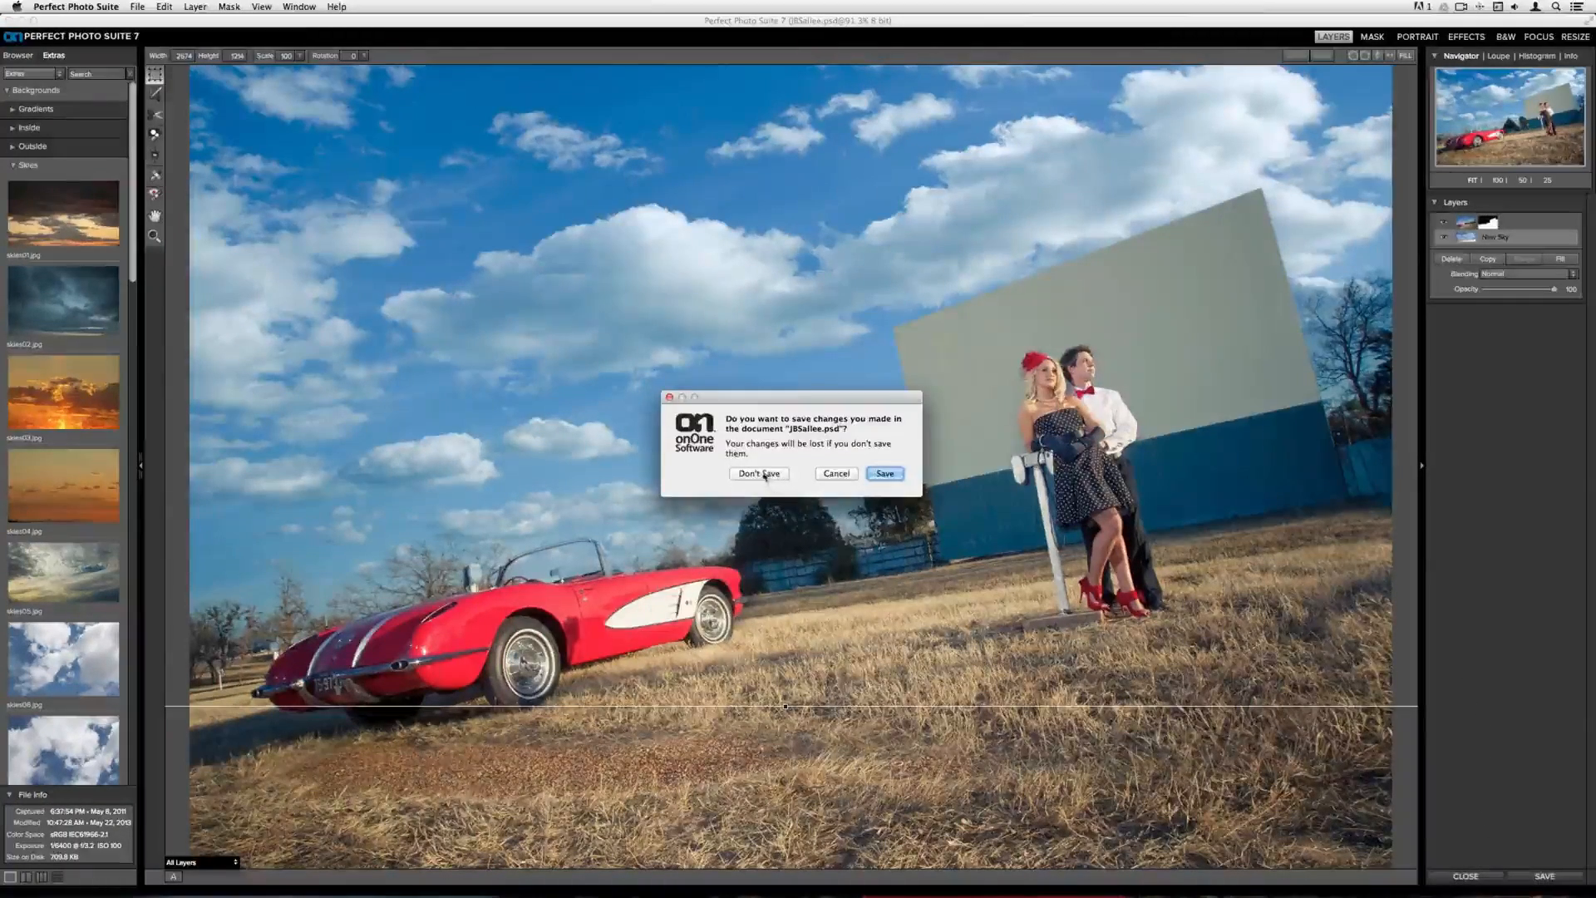
pyautogui.press('Return')
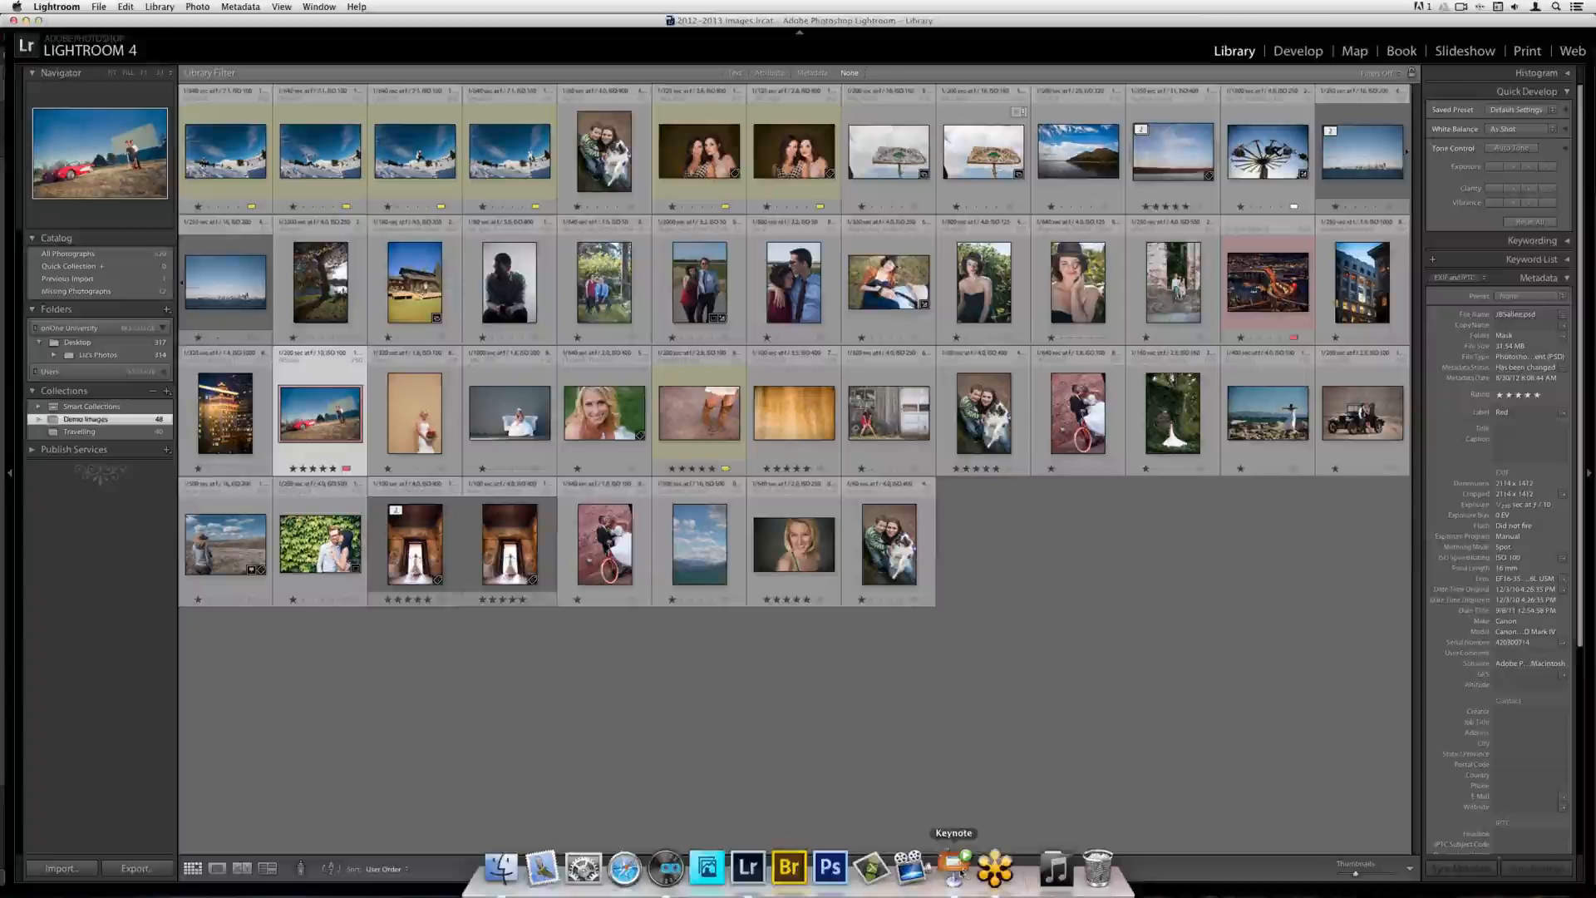
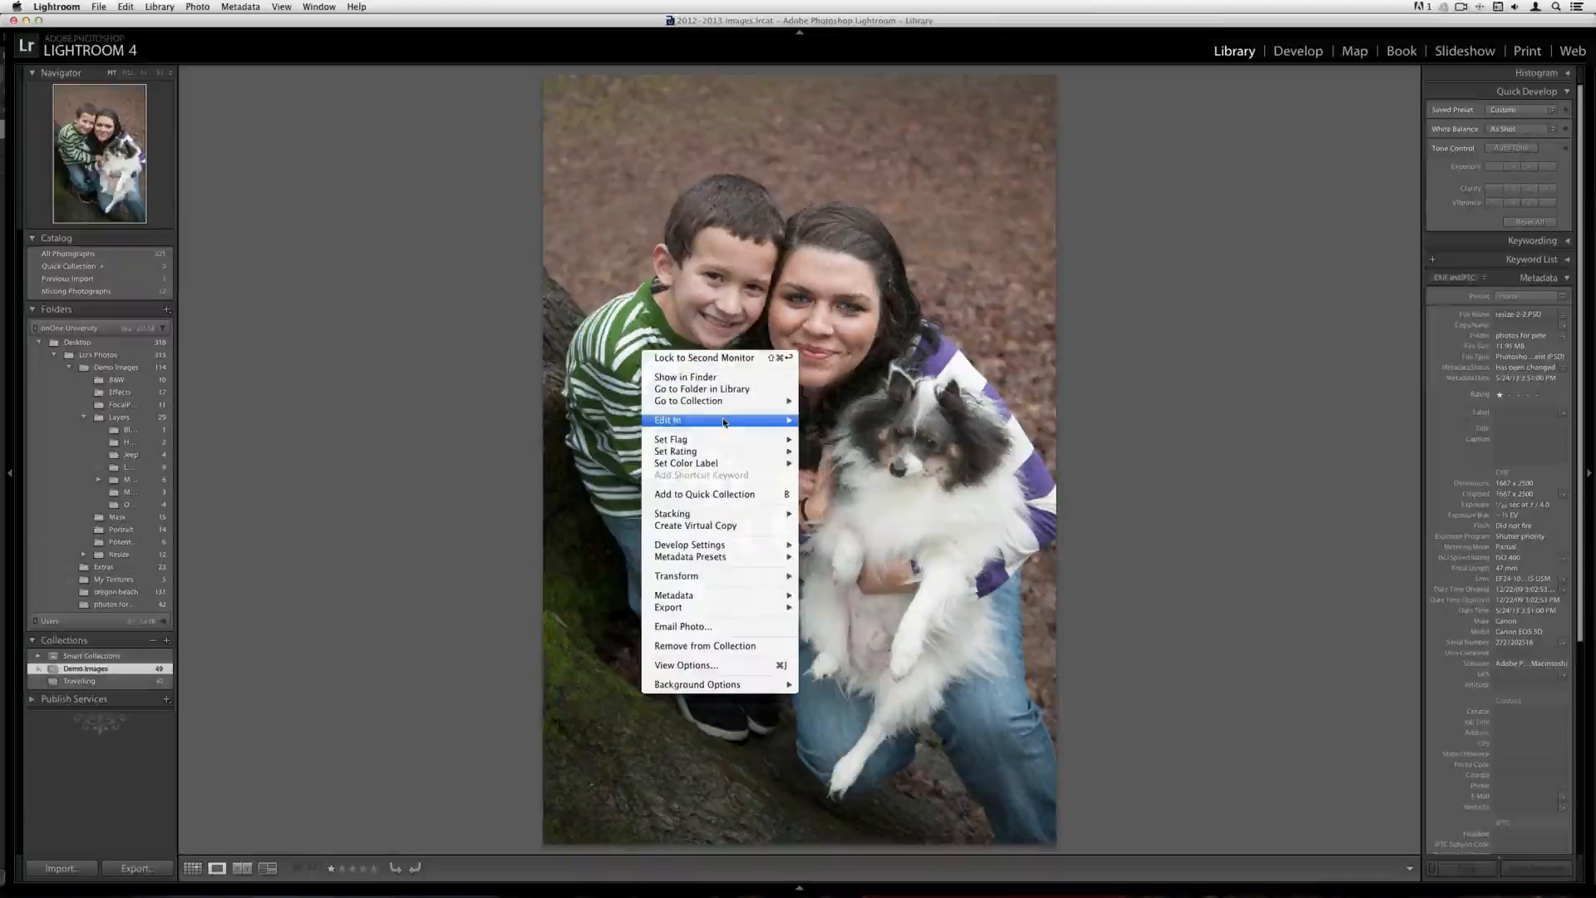
# Open the photo in Perfect Resize 7.5 from Lightroom, editing a copy with Lightroom adjustments
pyautogui.click(903, 499)
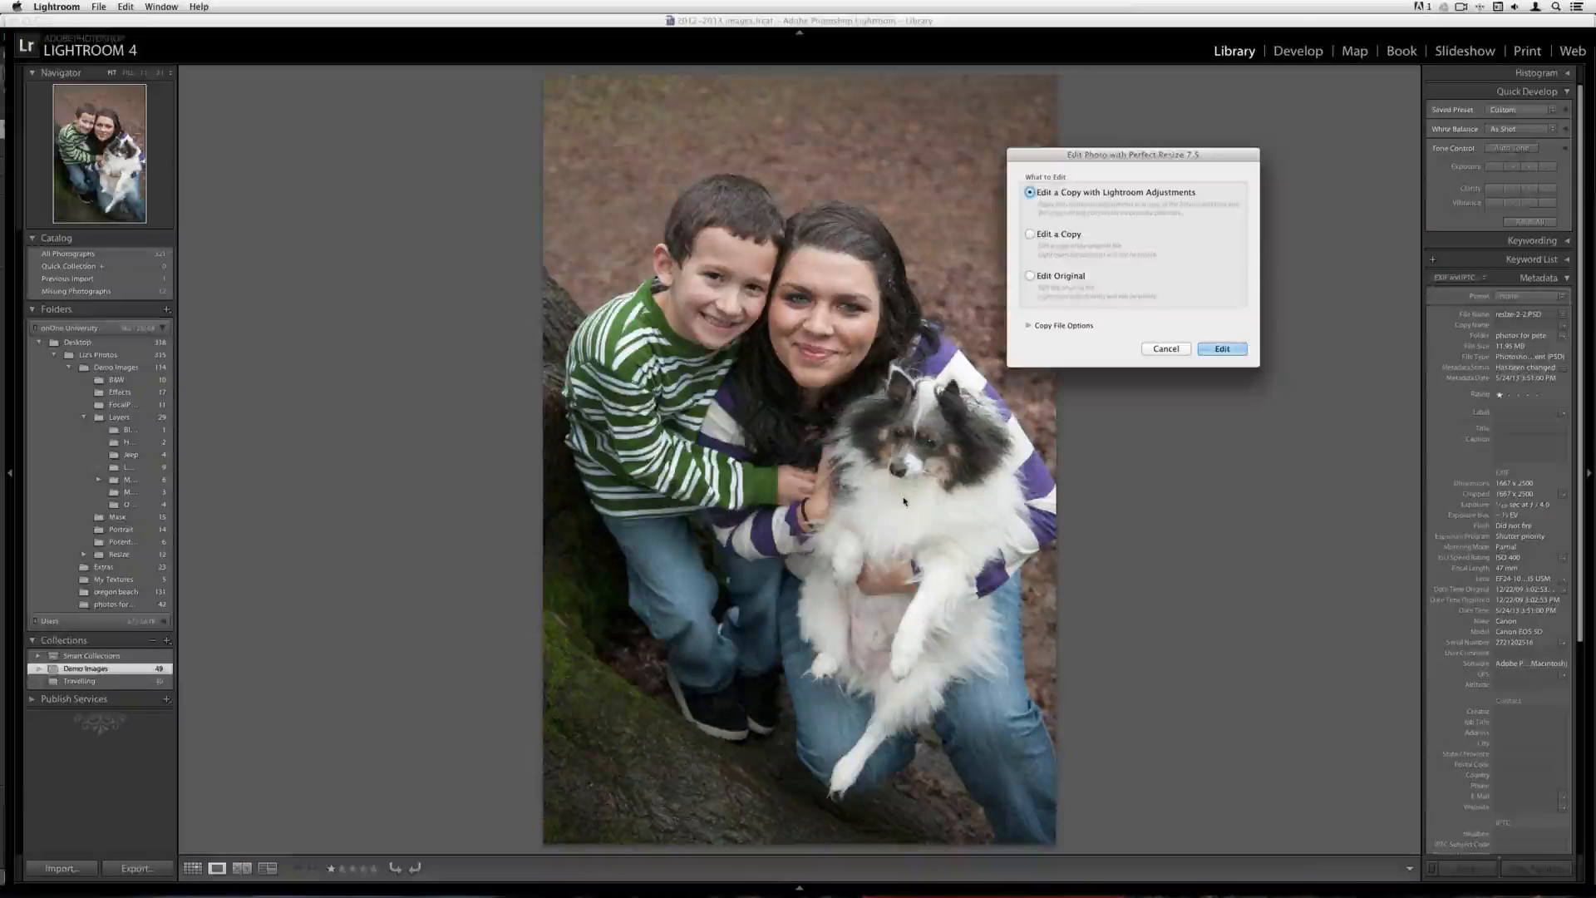
pyautogui.press('Return')
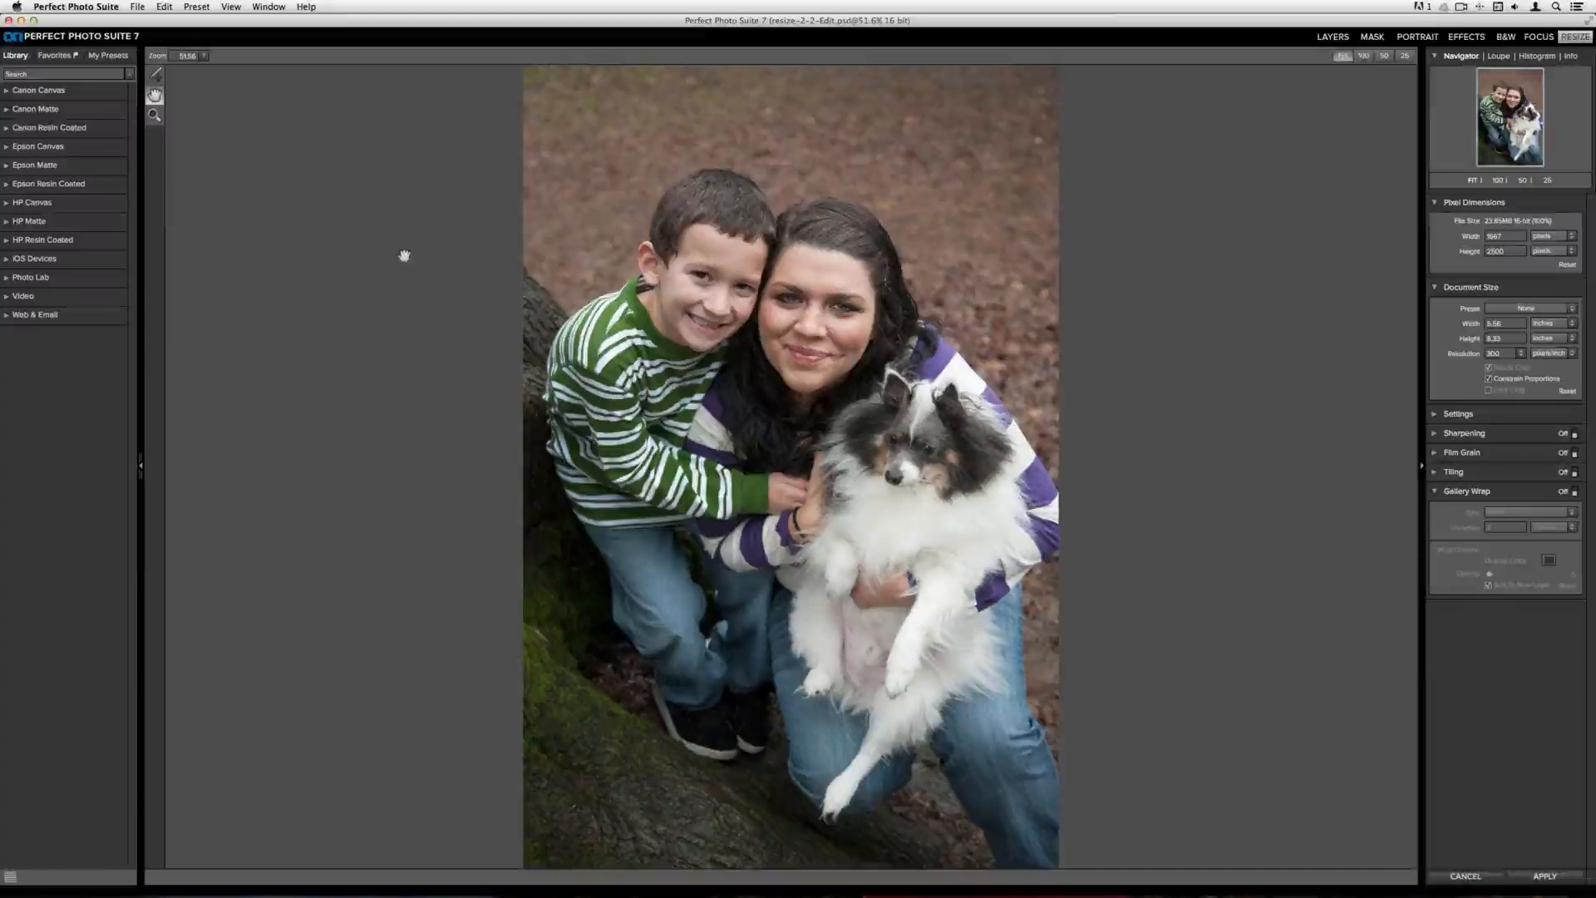
# Set the document width to 16 inches, then change it to 5.5 inches
pyautogui.doubleClick(1505, 323)
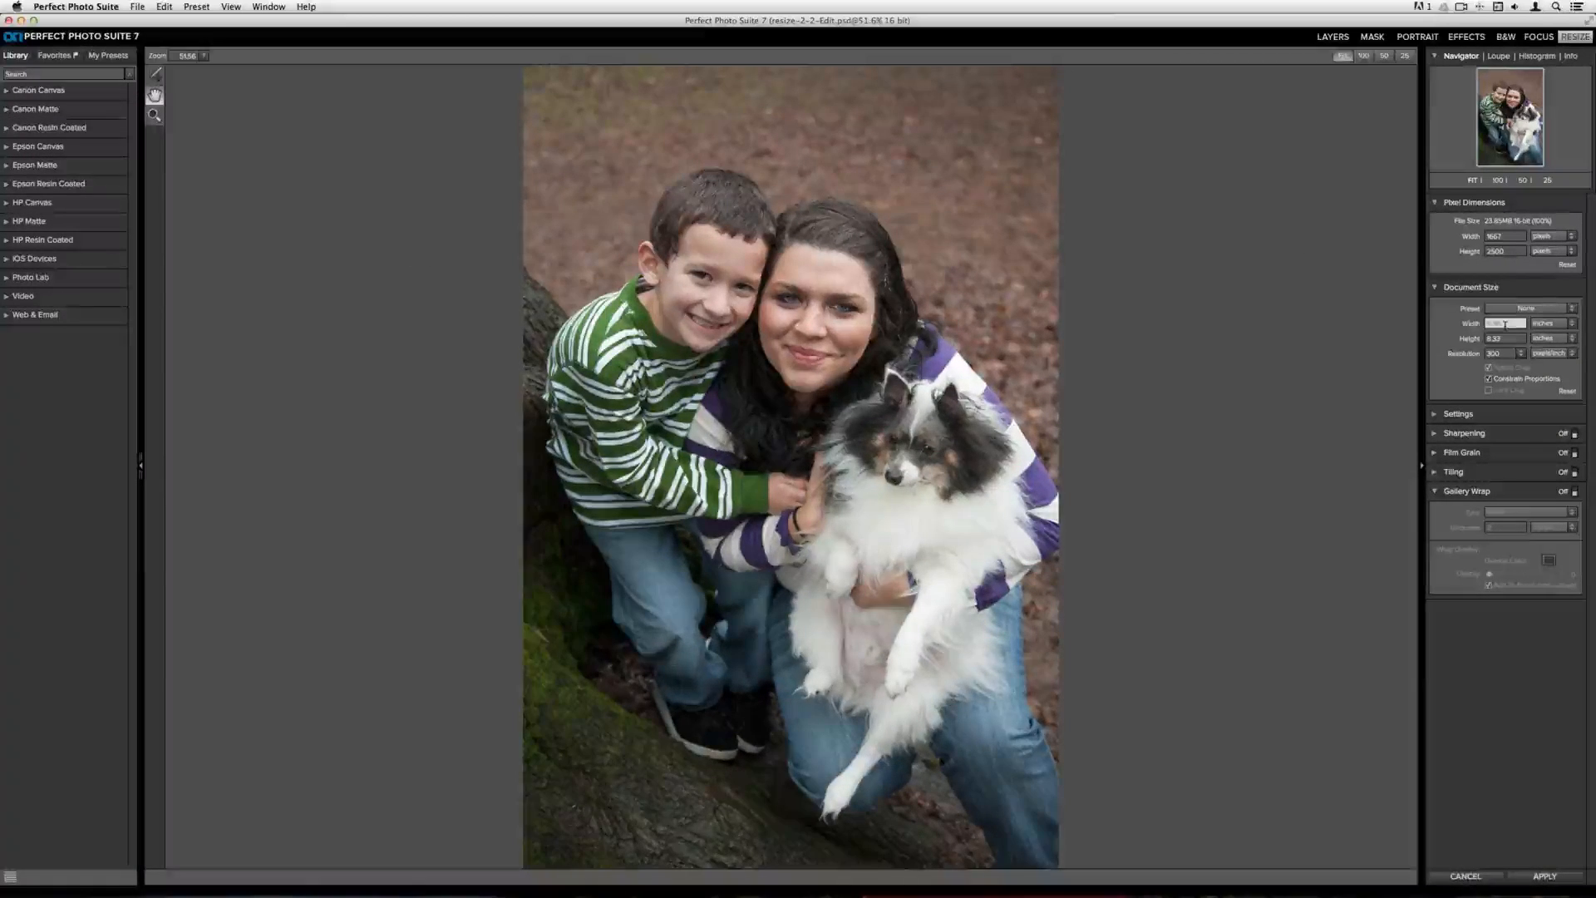
pyautogui.press('Tab')
pyautogui.press('Tab')
pyautogui.press('Tab')
pyautogui.moveTo(1506, 323); pyautogui.dragTo(1483, 323)
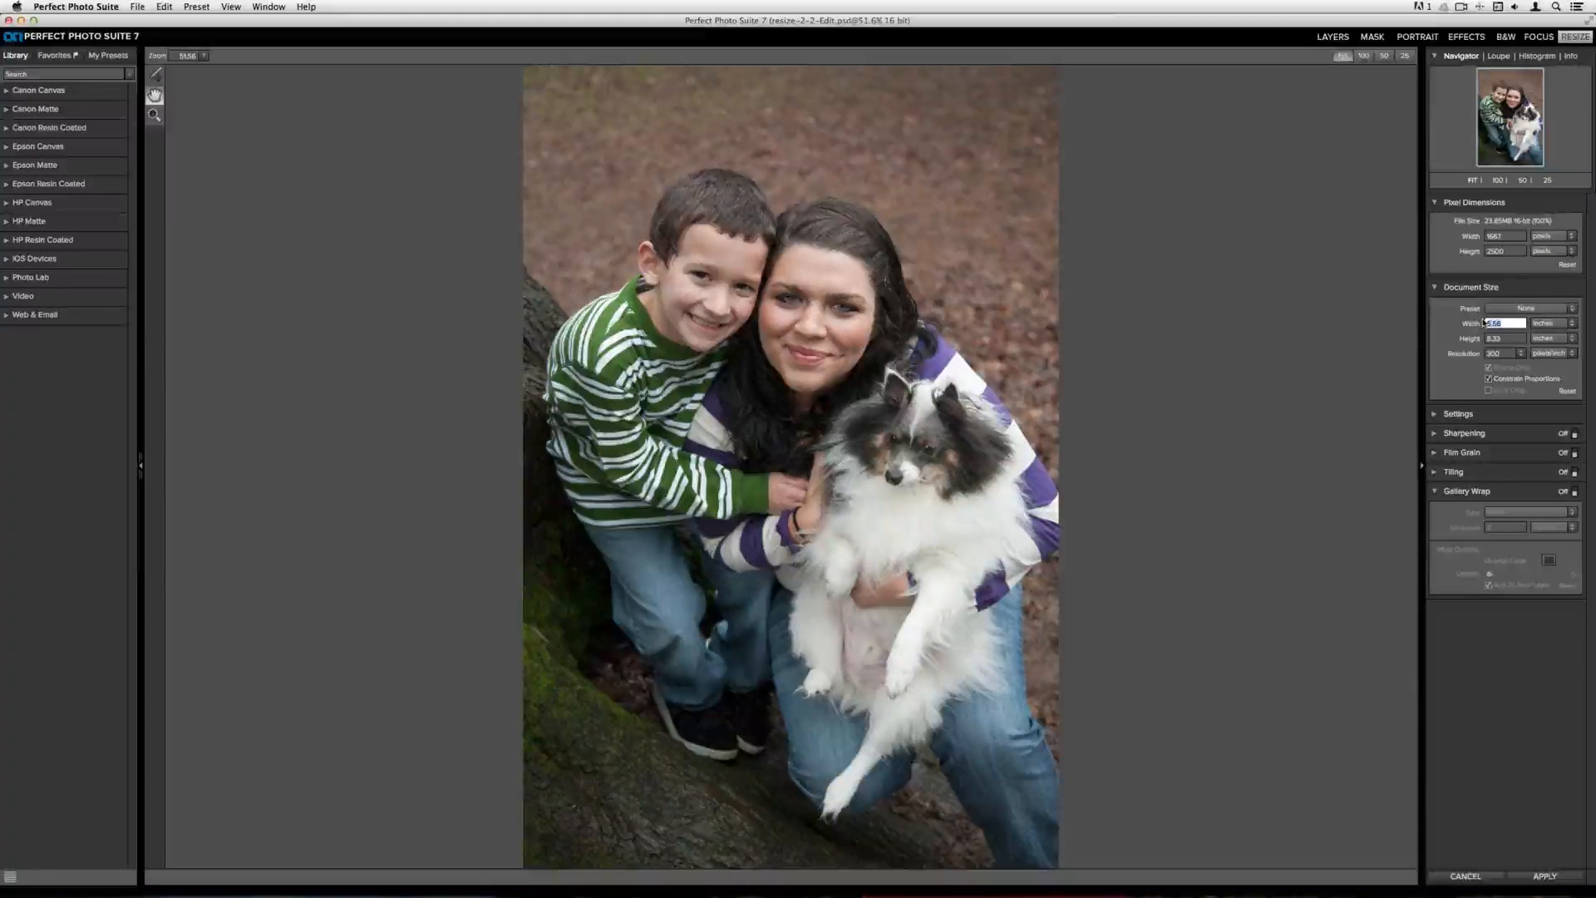
pyautogui.write('16')
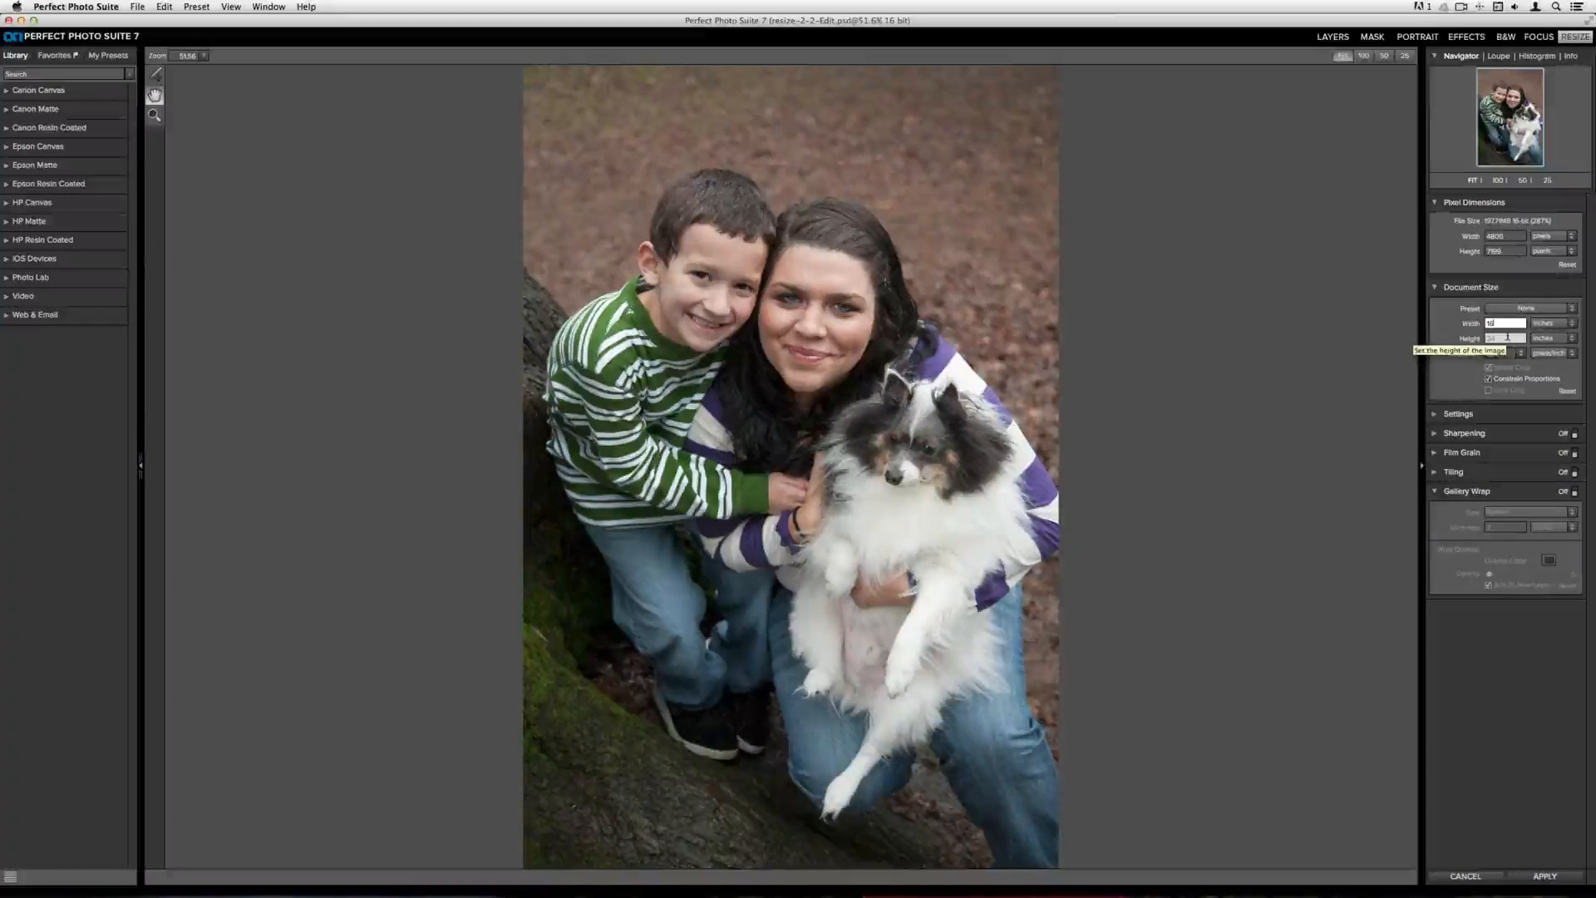
pyautogui.click(1558, 882)
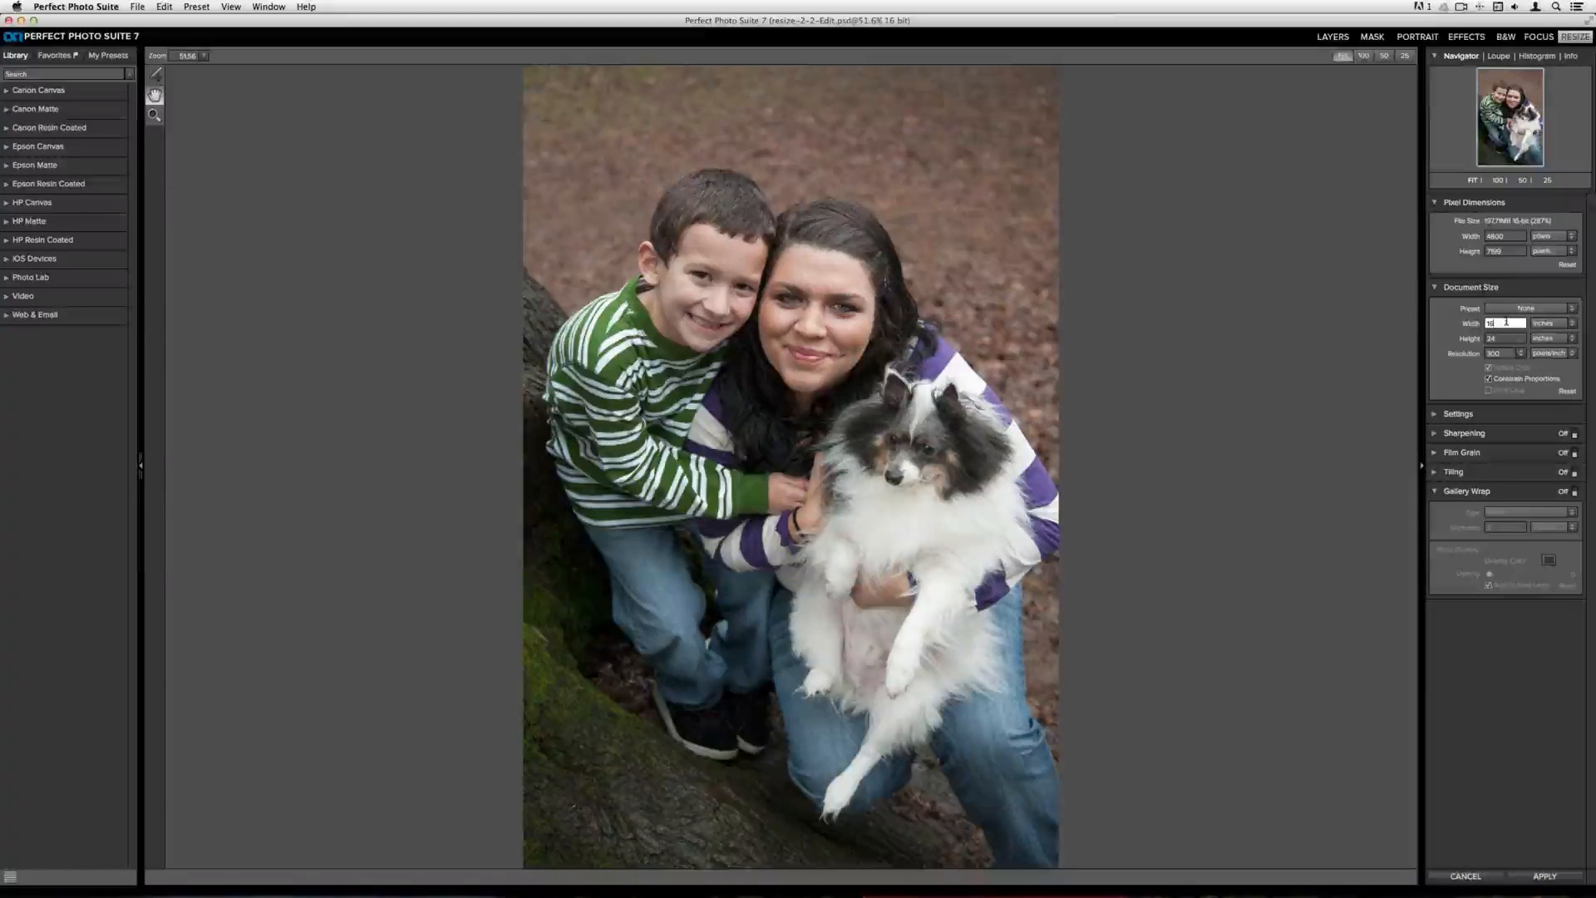
pyautogui.write('5.5')
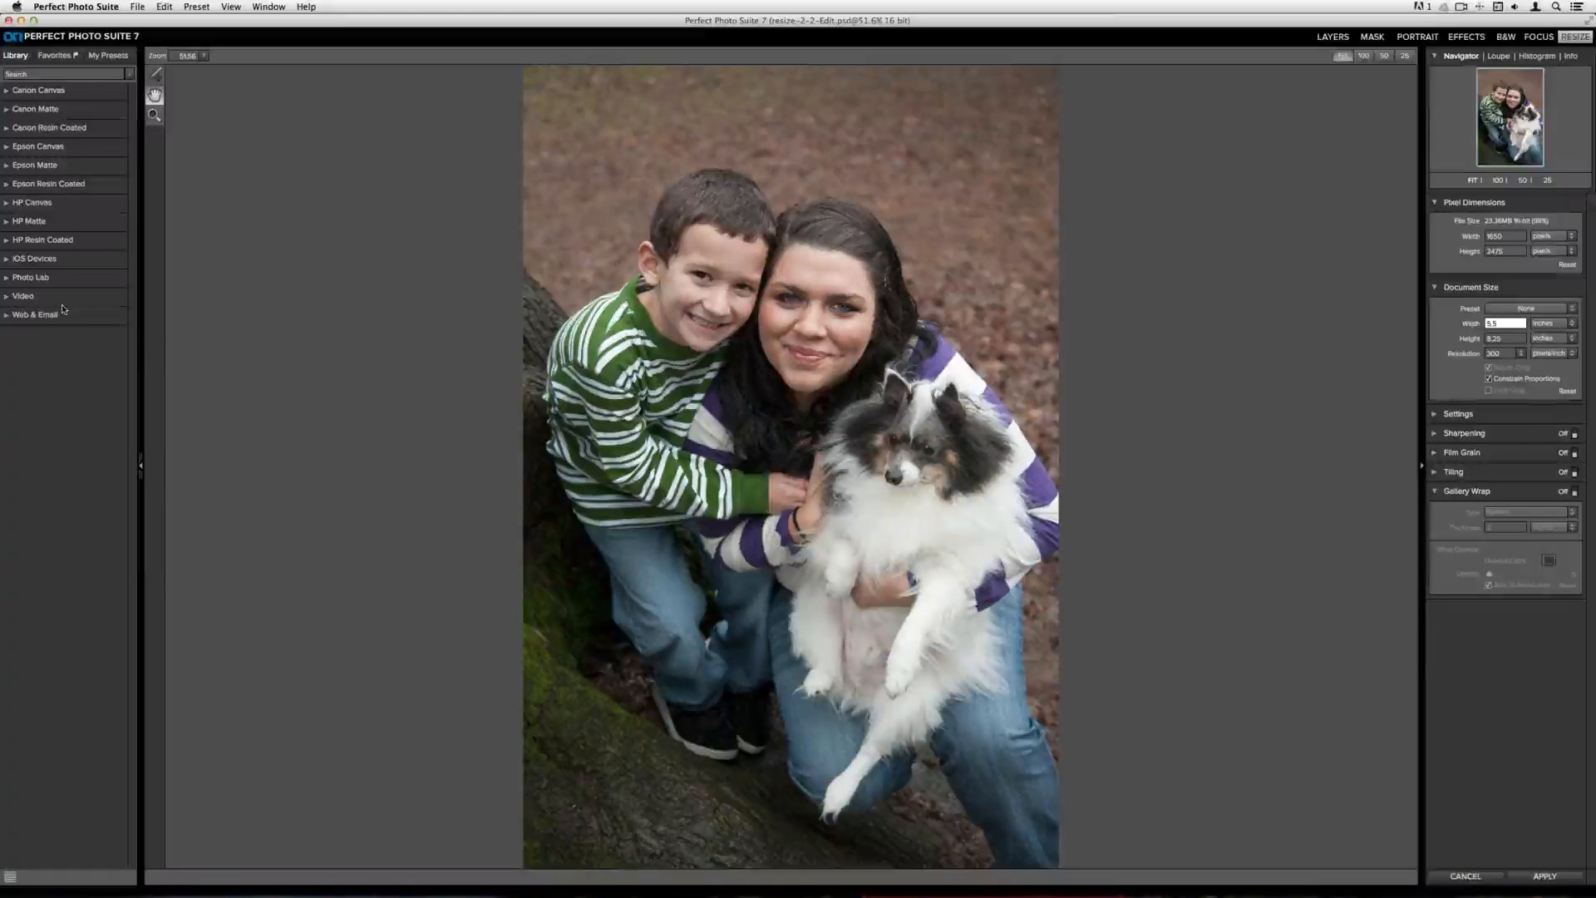
# Apply the Epson Matte 16x20 preset from the Epson Matte presets and shift the crop box slightly downward
pyautogui.click(31, 166)
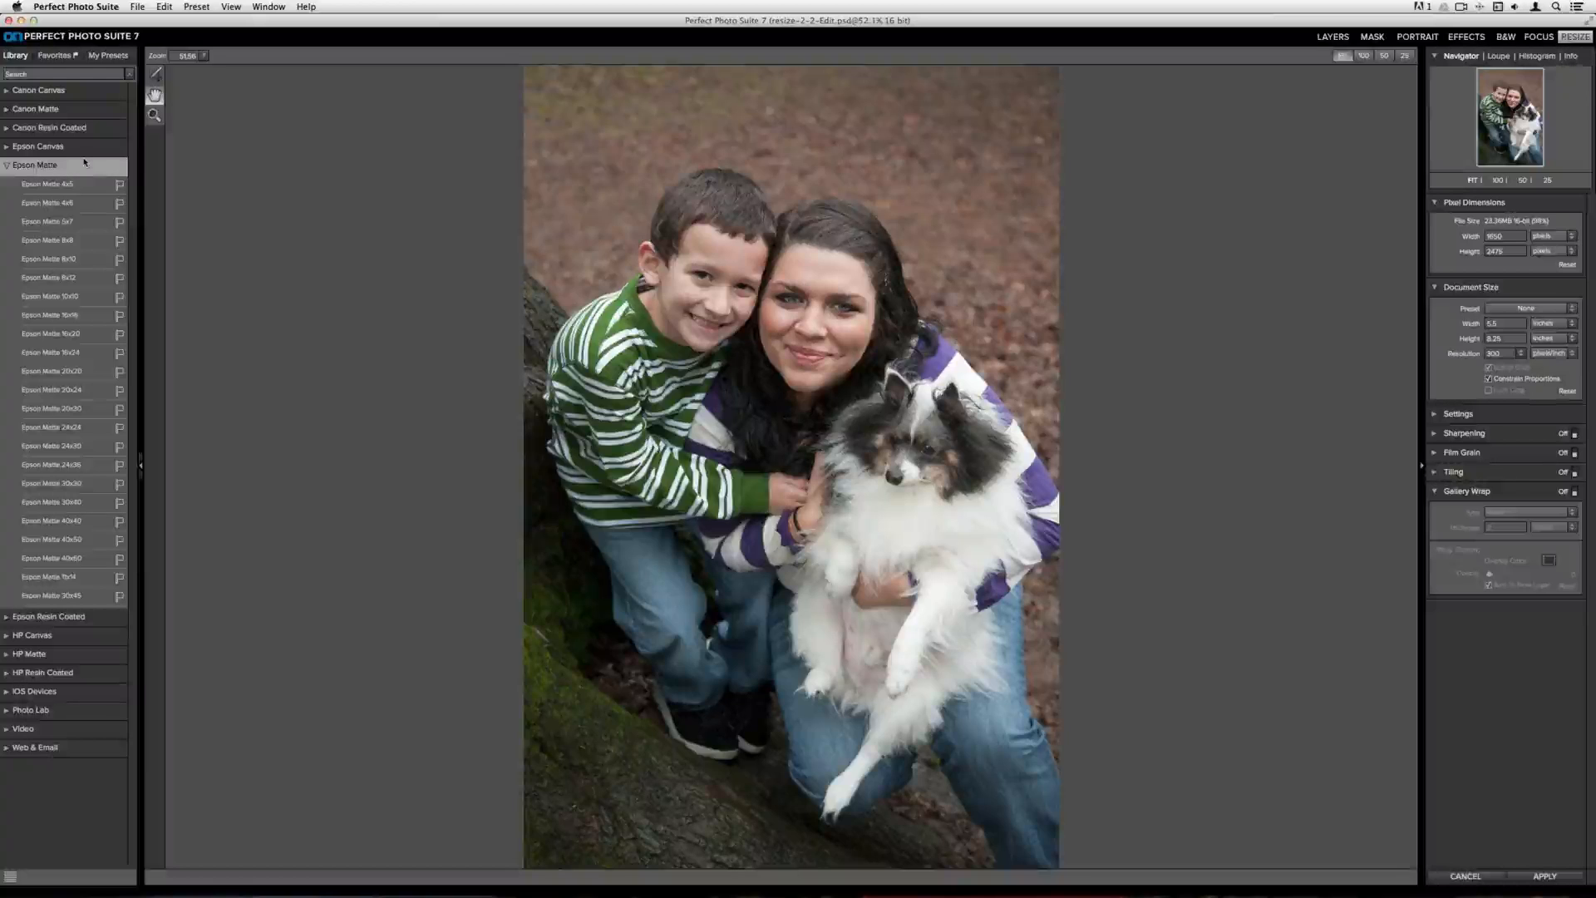
pyautogui.click(47, 336)
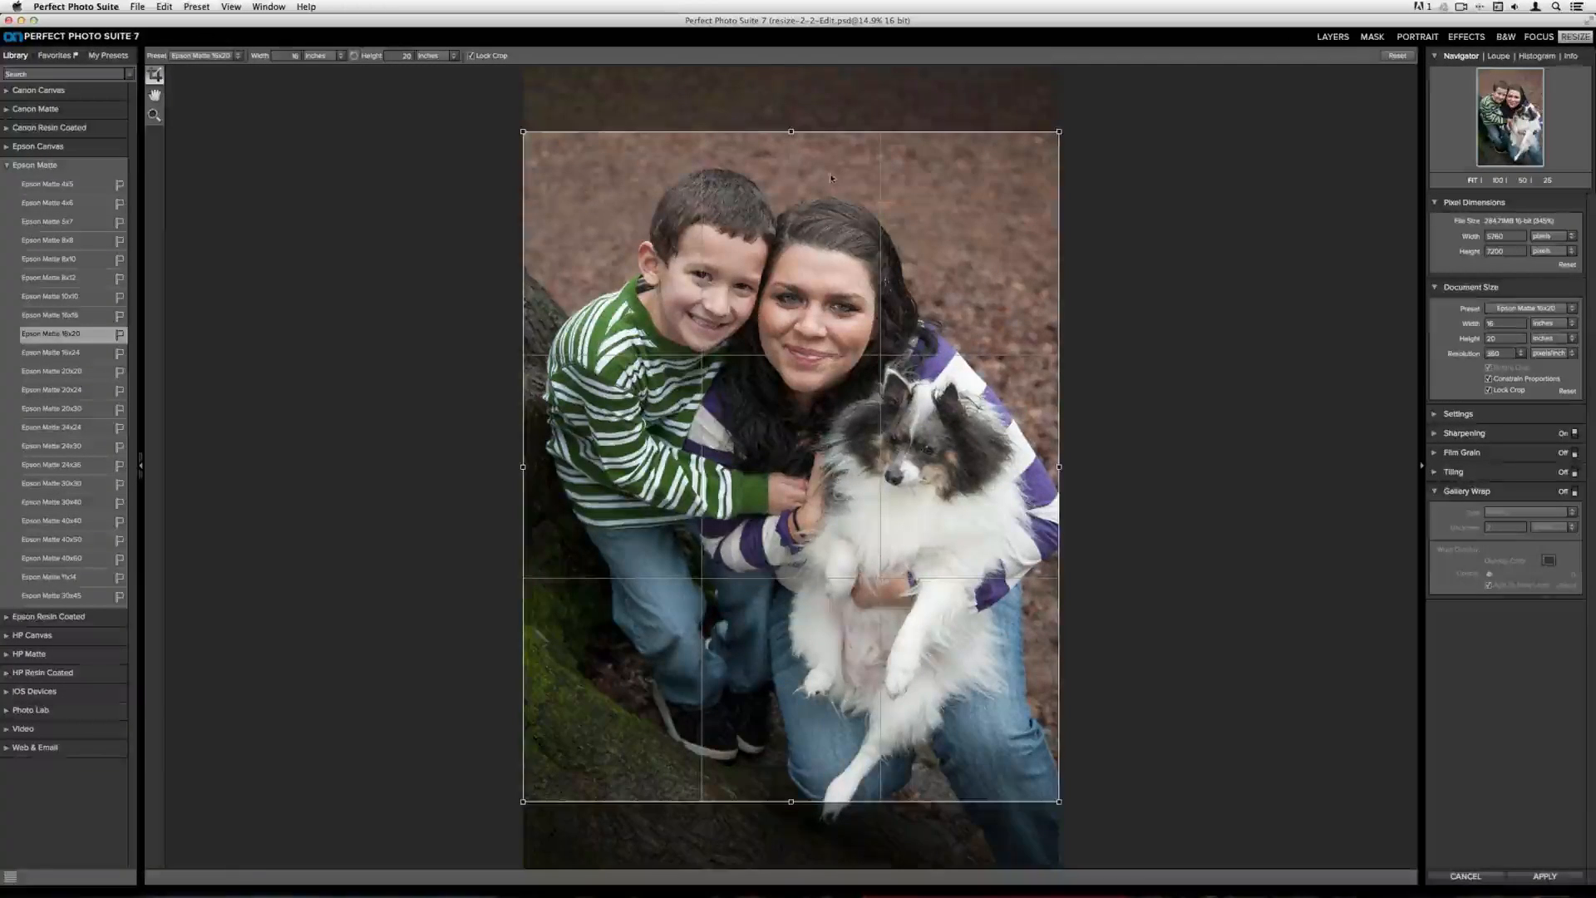
pyautogui.moveTo(821, 169); pyautogui.dragTo(824, 179)
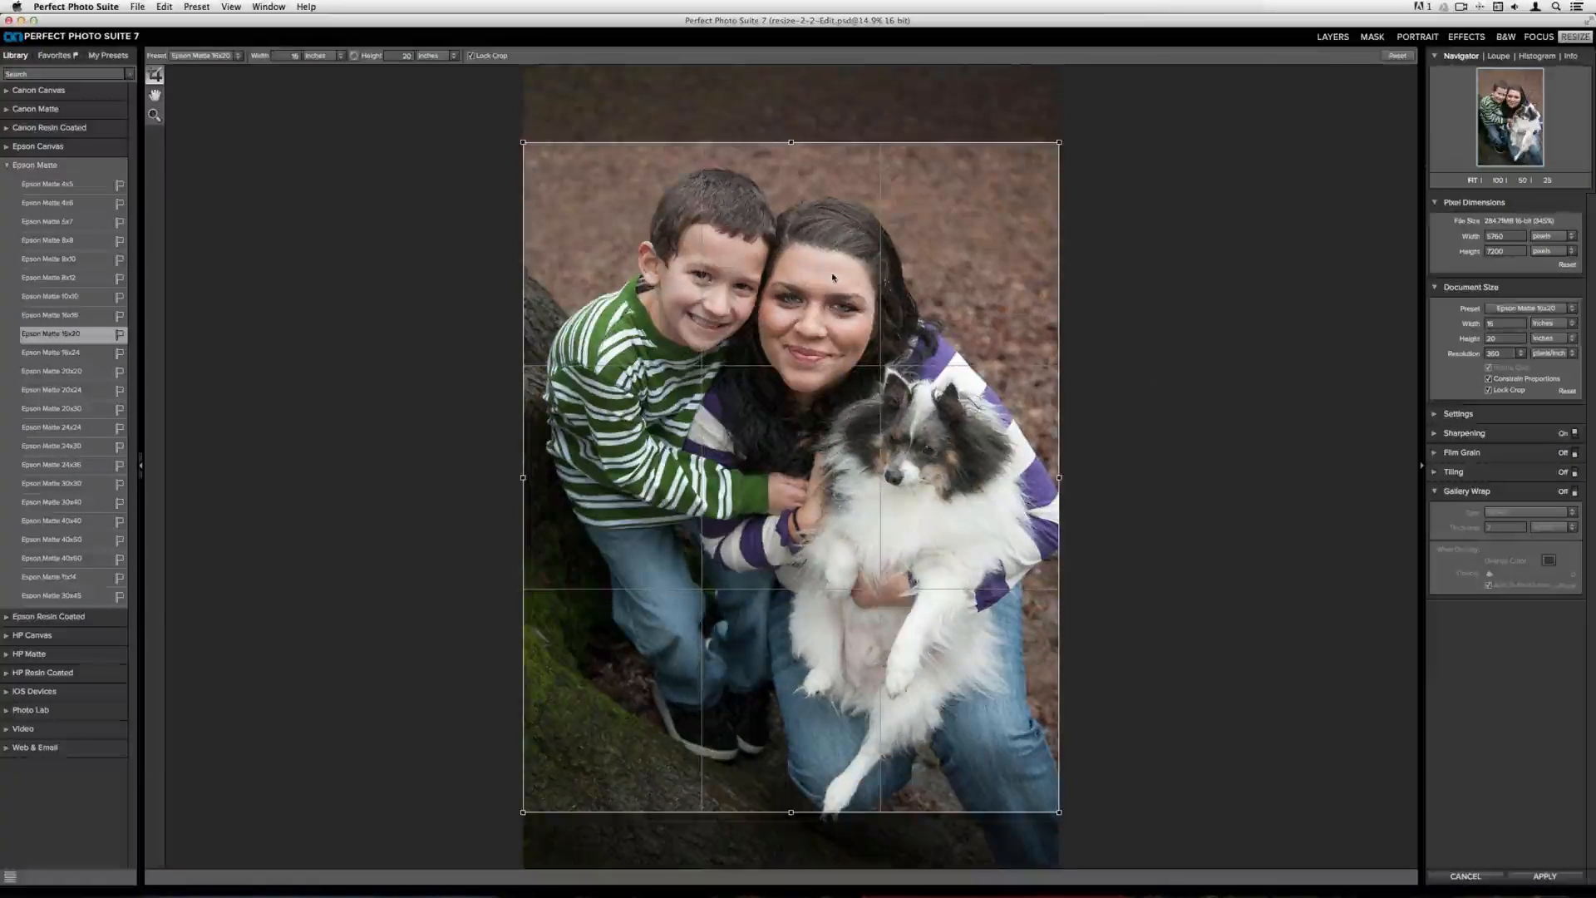
# Mark the Epson Matte 16x20 preset as a favorite and view the Favorites preset list
pyautogui.click(121, 335)
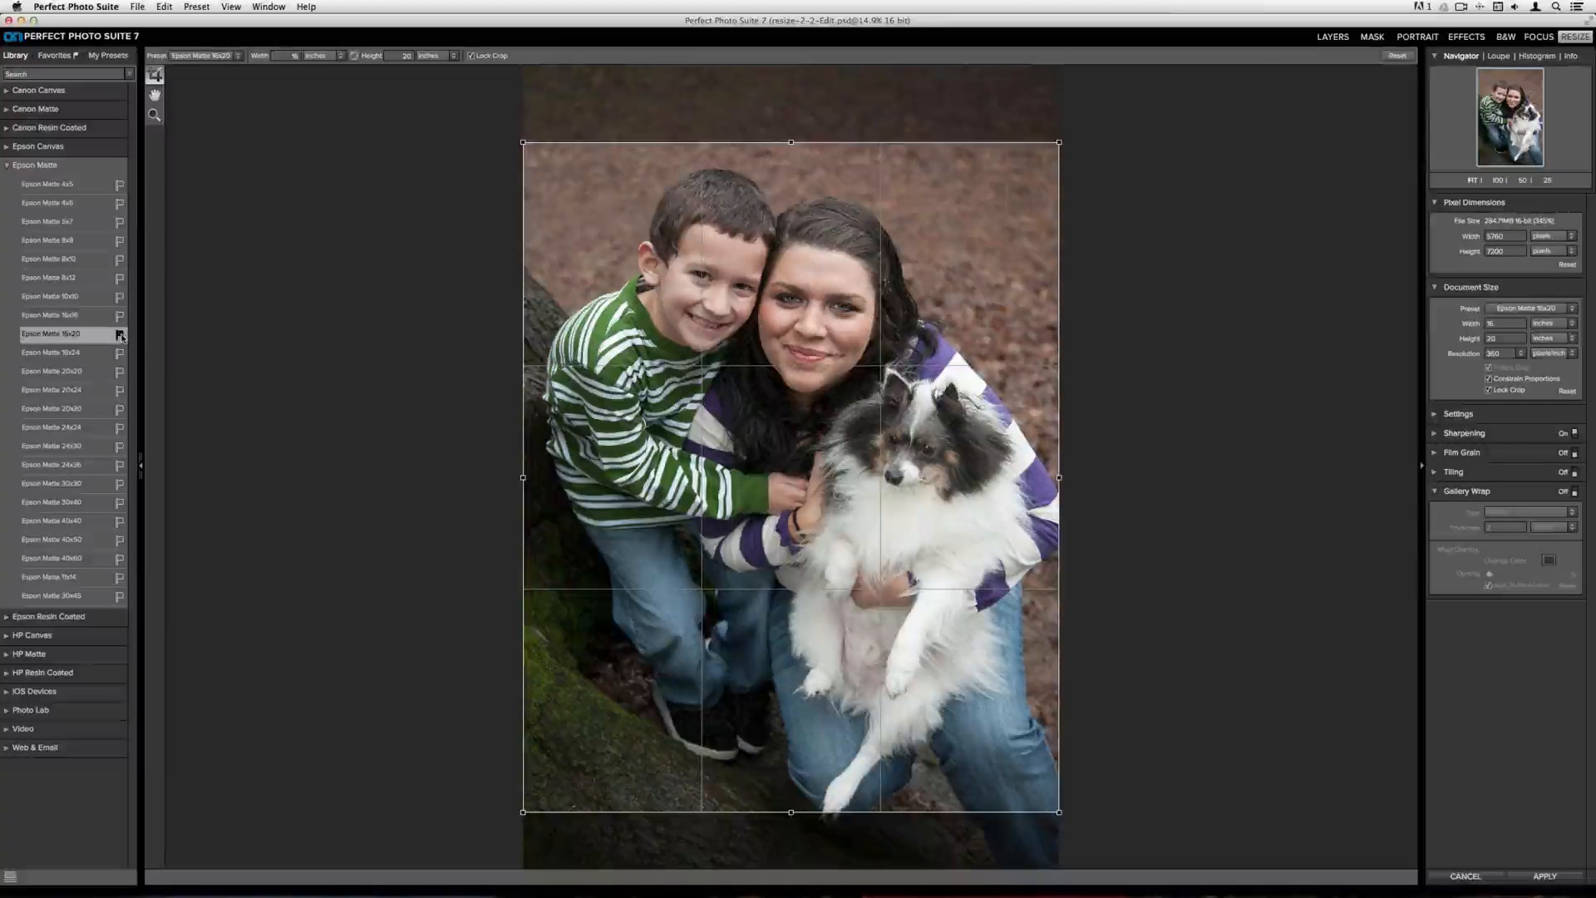
pyautogui.click(55, 57)
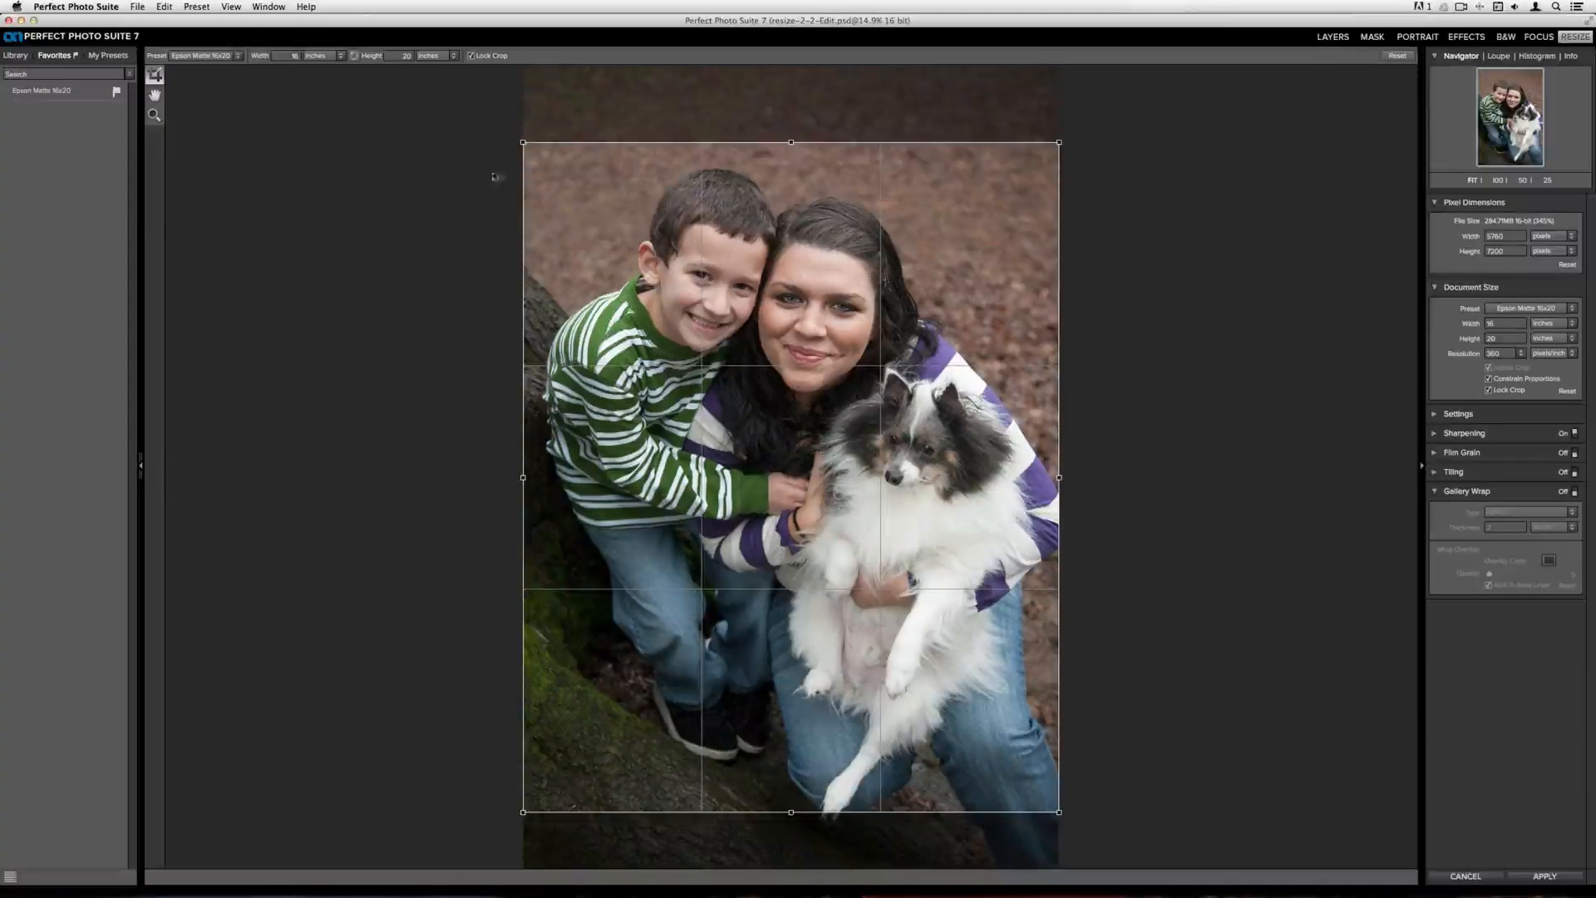
# Cancel the resize editing and confirm discarding the work
pyautogui.click(1463, 877)
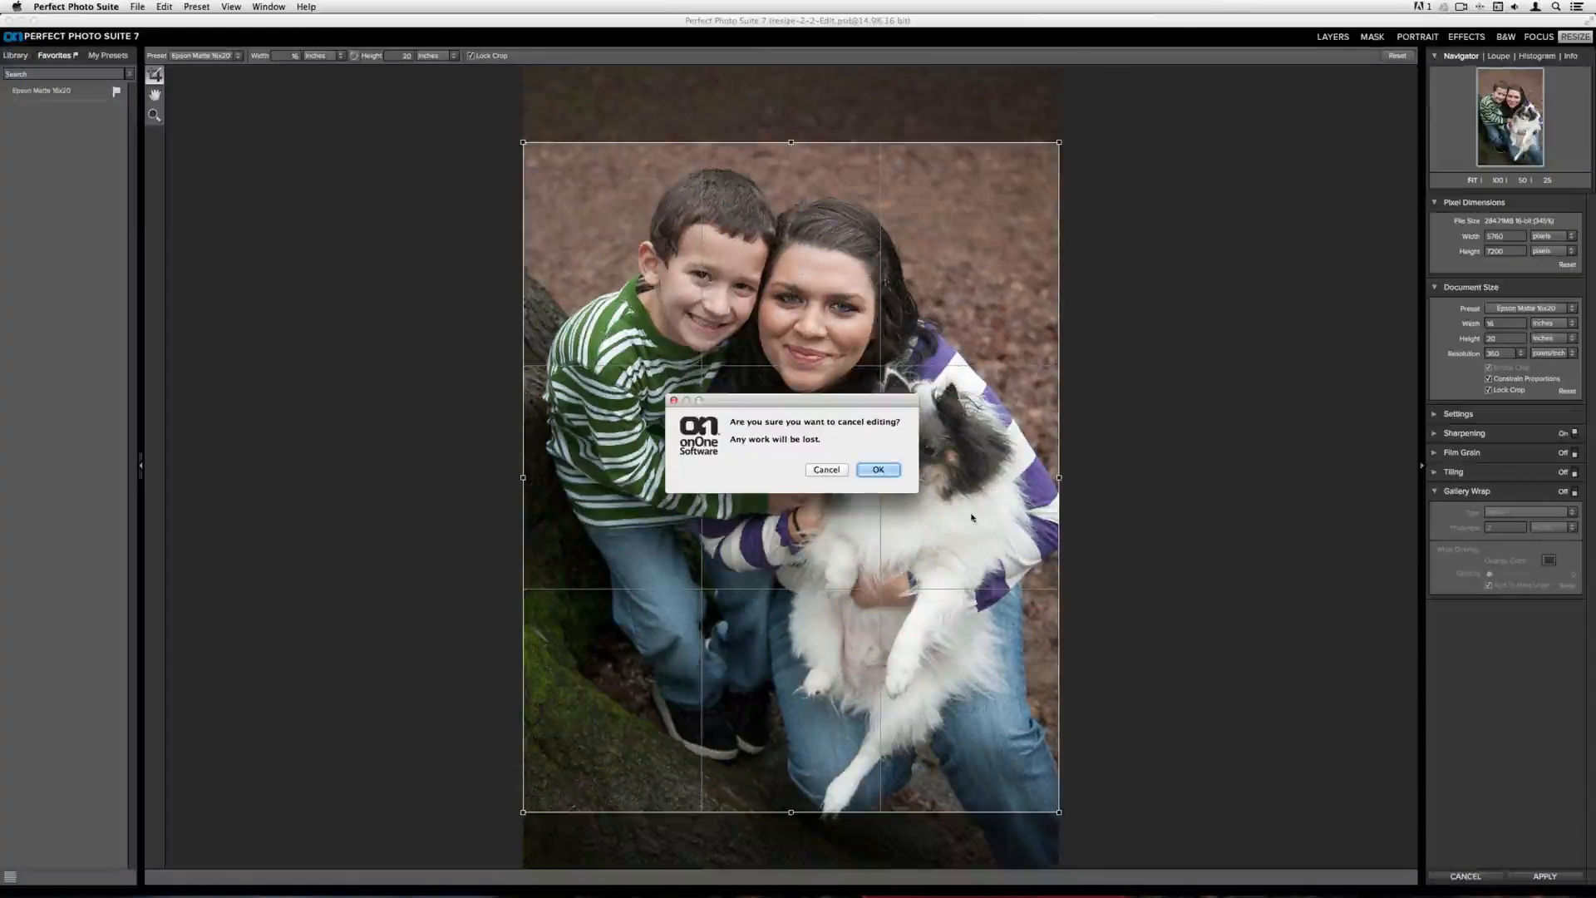
pyautogui.click(879, 470)
pyautogui.moveTo(995, 878)
pyautogui.click(957, 873)
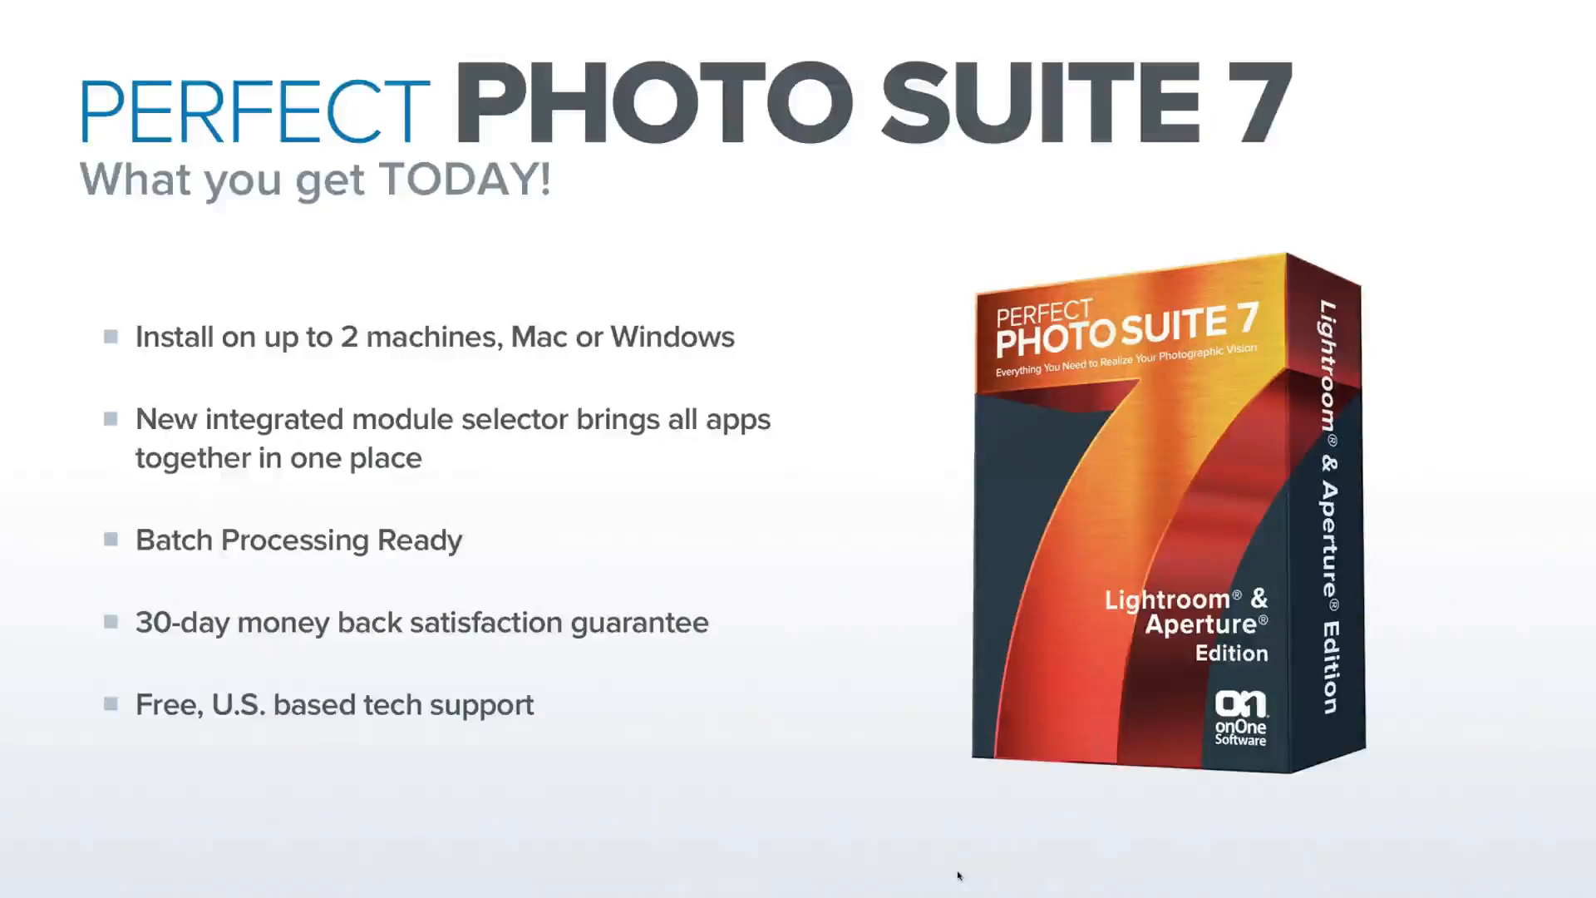